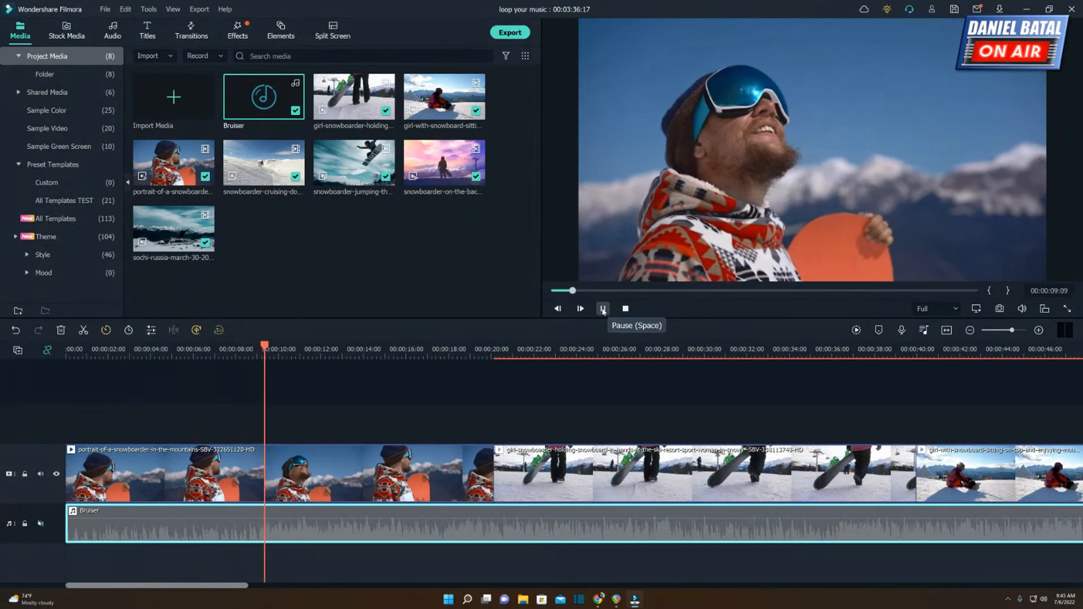
Split the portrait-of-a-snowboarder clip at 00:00:10:13 and at 00:00:04:17.
{"action": "left_click", "coordinate": [603, 311]}
{"action": "left_click", "coordinate": [343, 465]}
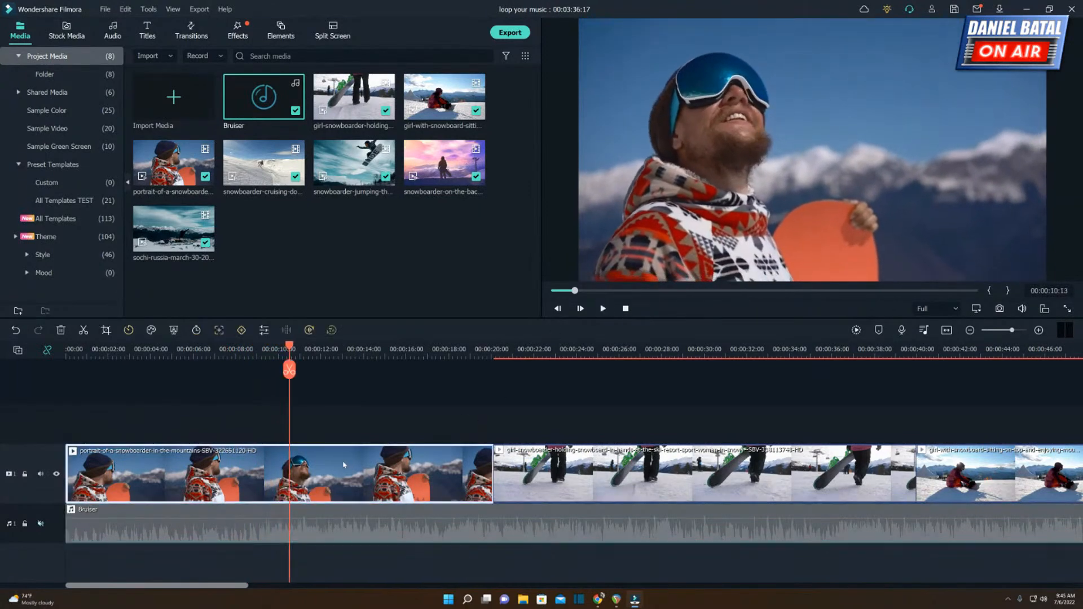
{"action": "key", "text": "ctrl+b"}
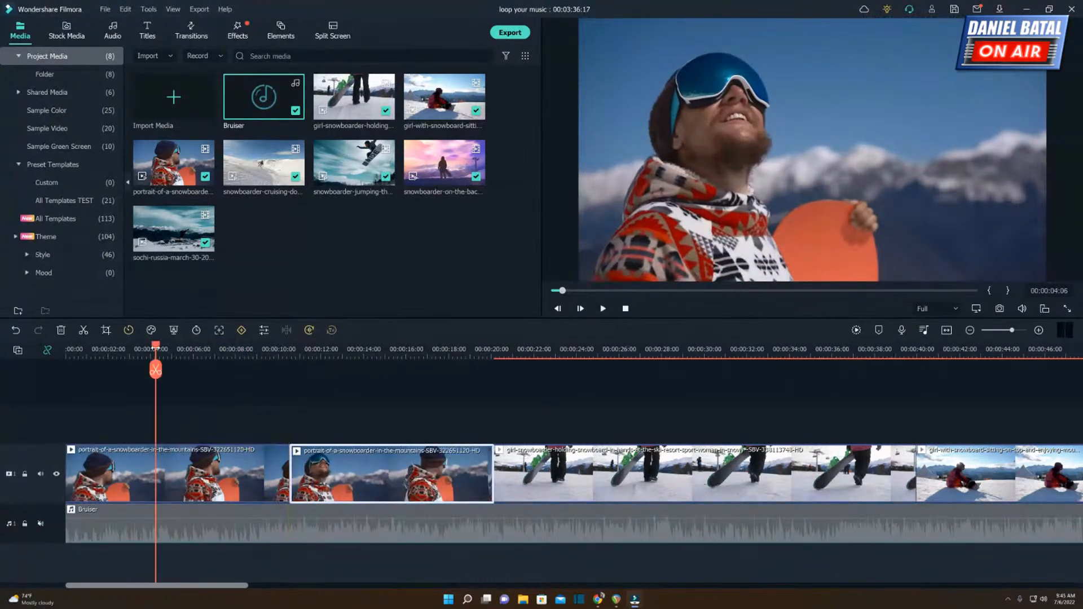
{"action": "mouse_move", "coordinate": [156, 348]}
{"action": "left_mouse_down"}
{"action": "mouse_move", "coordinate": [145, 349]}
{"action": "mouse_move", "coordinate": [166, 350]}
{"action": "left_mouse_up"}
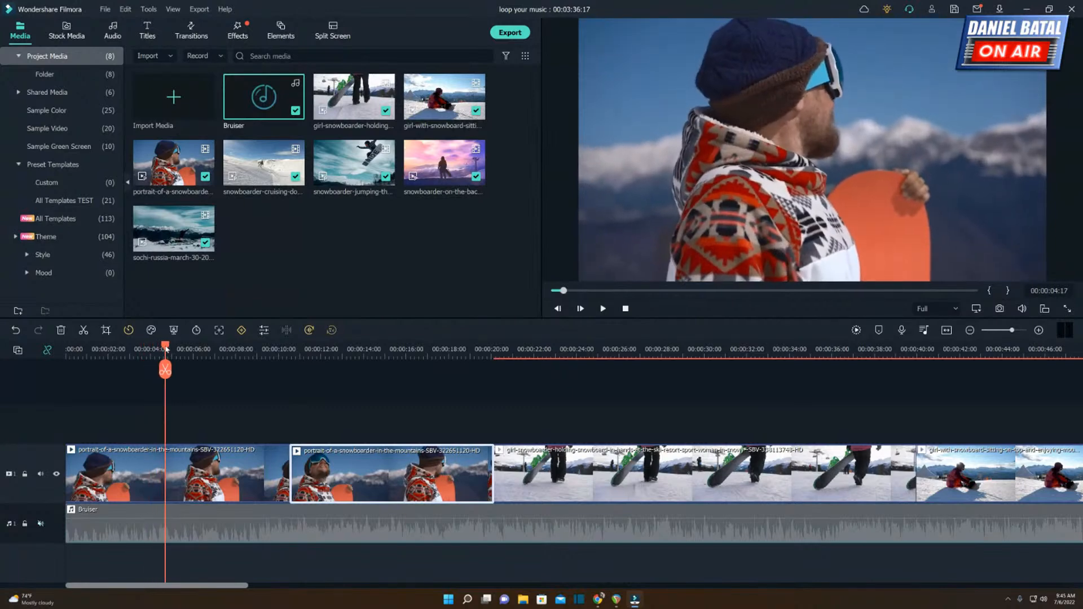
{"action": "left_click", "coordinate": [175, 485]}
{"action": "key", "text": "ctrl+b"}
Delete the first and last pieces of the portrait-of-a-snowboarder clip, keeping only the middle section.
{"action": "left_click", "coordinate": [141, 479]}
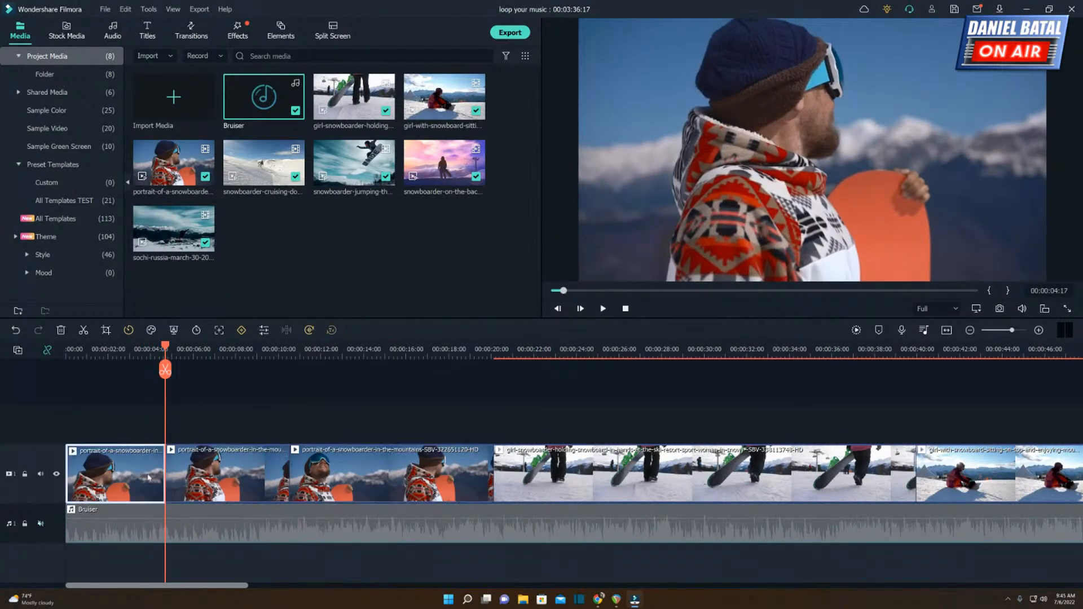
{"action": "key", "text": "Delete"}
{"action": "left_click", "coordinate": [320, 471]}
{"action": "key", "text": "Delete"}
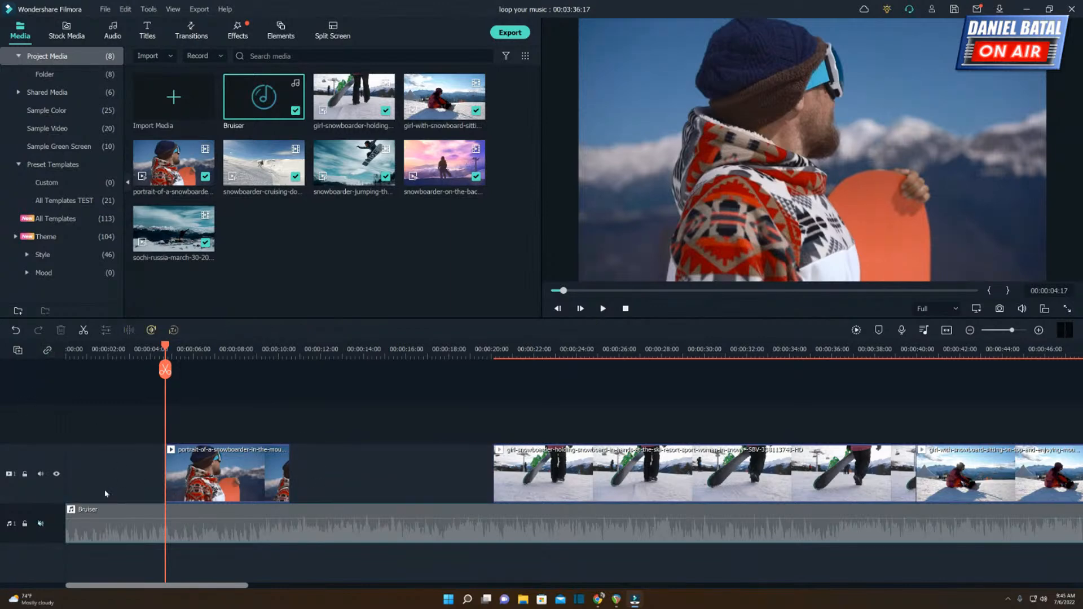
Close the gap before the remaining portrait clip so it starts at 00:00:00:00.
{"action": "right_click", "coordinate": [111, 469]}
{"action": "left_click", "coordinate": [108, 469]}
{"action": "right_click", "coordinate": [108, 469]}
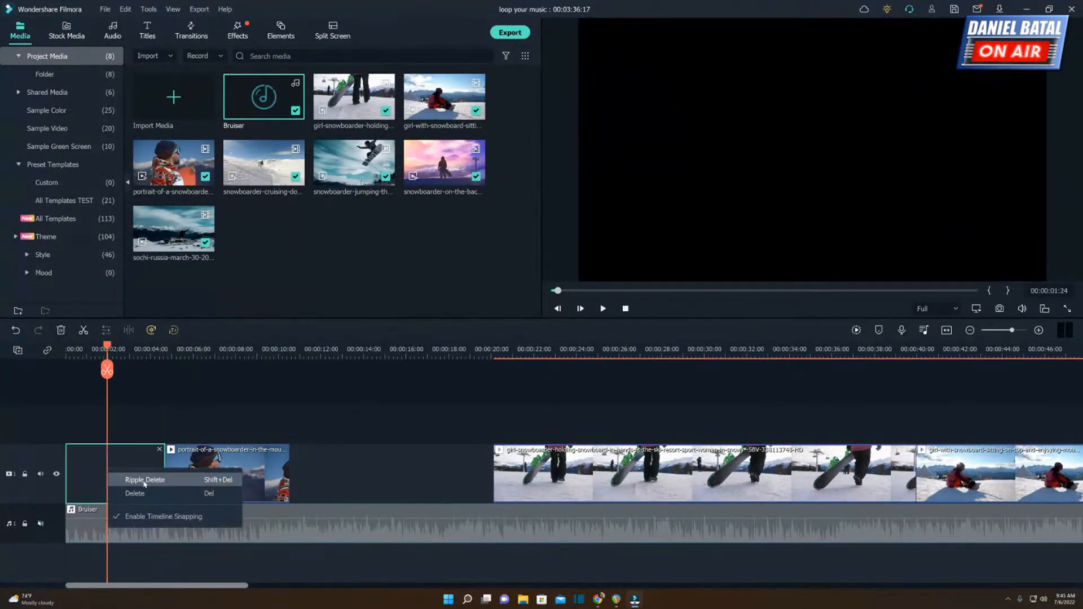
{"action": "left_click", "coordinate": [143, 480]}
{"action": "left_click_drag", "start_coordinate": [236, 484], "coordinate": [121, 476]}
Align the Bruiser music with the start of the girl-holding-snowboard clip and ripple delete the gap after the portrait clip.
{"action": "left_click", "coordinate": [406, 476]}
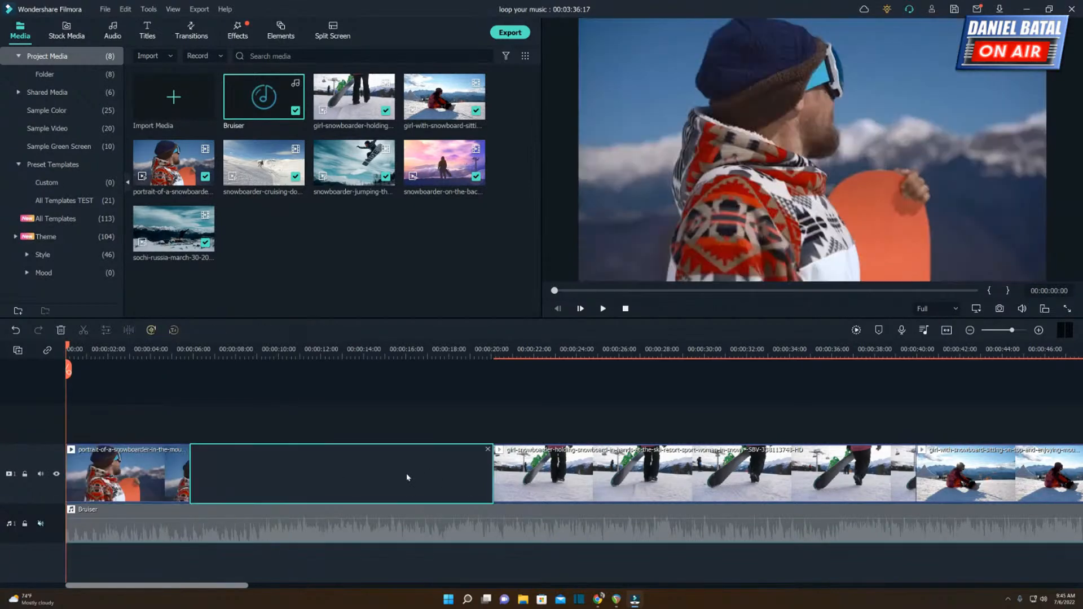
{"action": "right_click", "coordinate": [267, 466]}
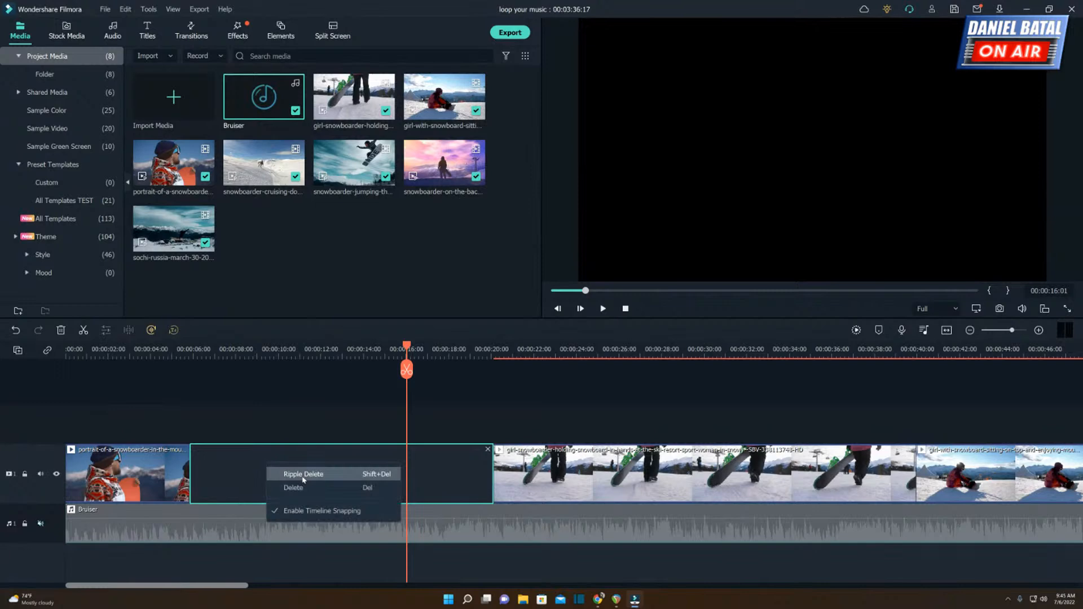
{"action": "left_click_drag", "start_coordinate": [218, 530], "coordinate": [636, 536]}
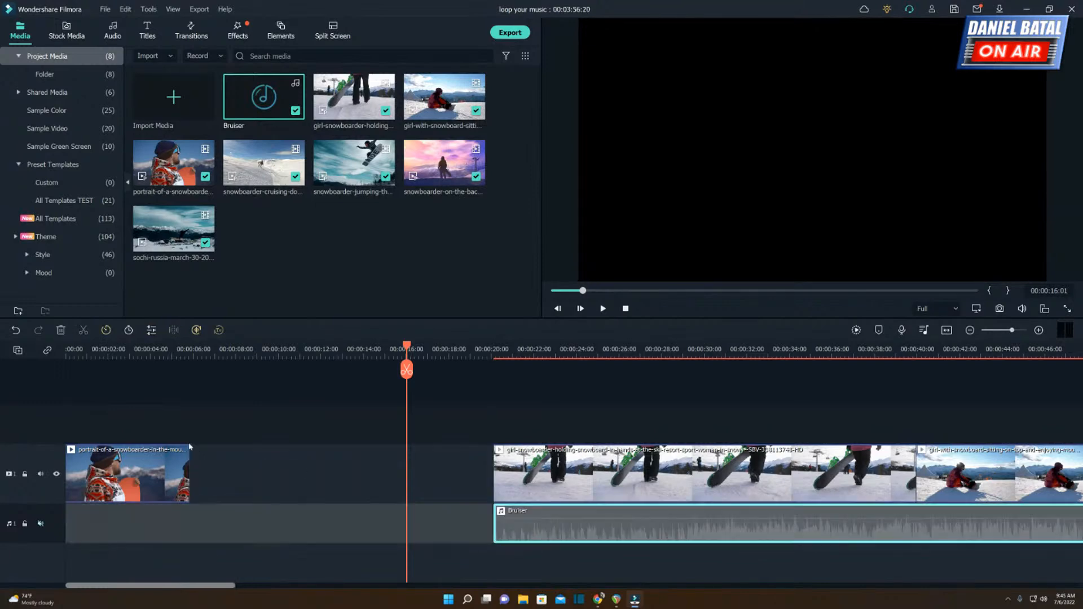
{"action": "right_click", "coordinate": [269, 469]}
{"action": "right_click", "coordinate": [234, 492]}
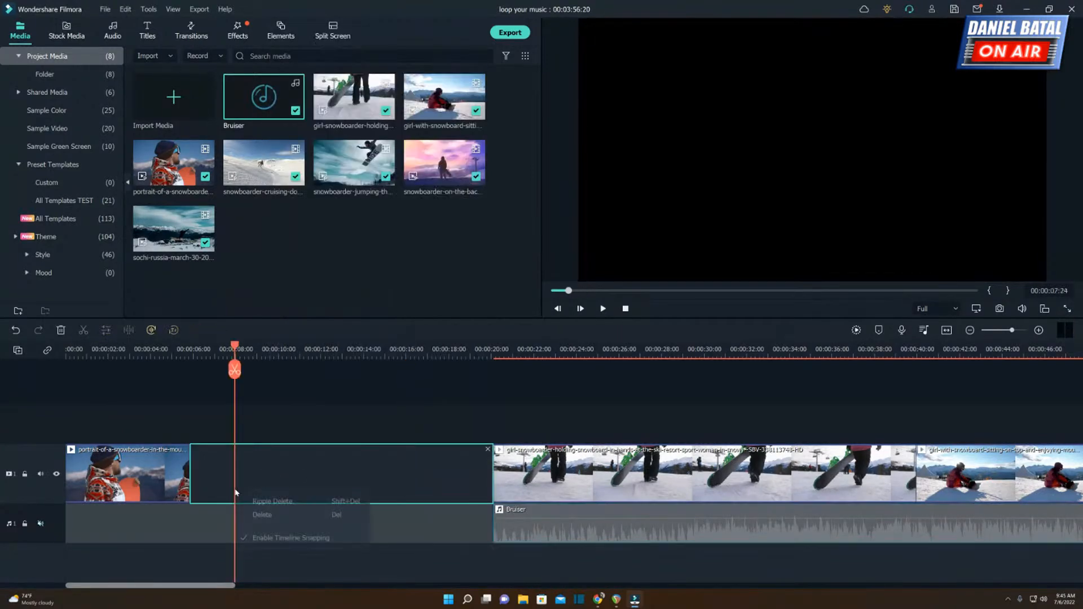
{"action": "left_click", "coordinate": [274, 502]}
Move the Bruiser music back to the start of the timeline and lock its audio track.
{"action": "left_click_drag", "start_coordinate": [254, 533], "coordinate": [127, 533]}
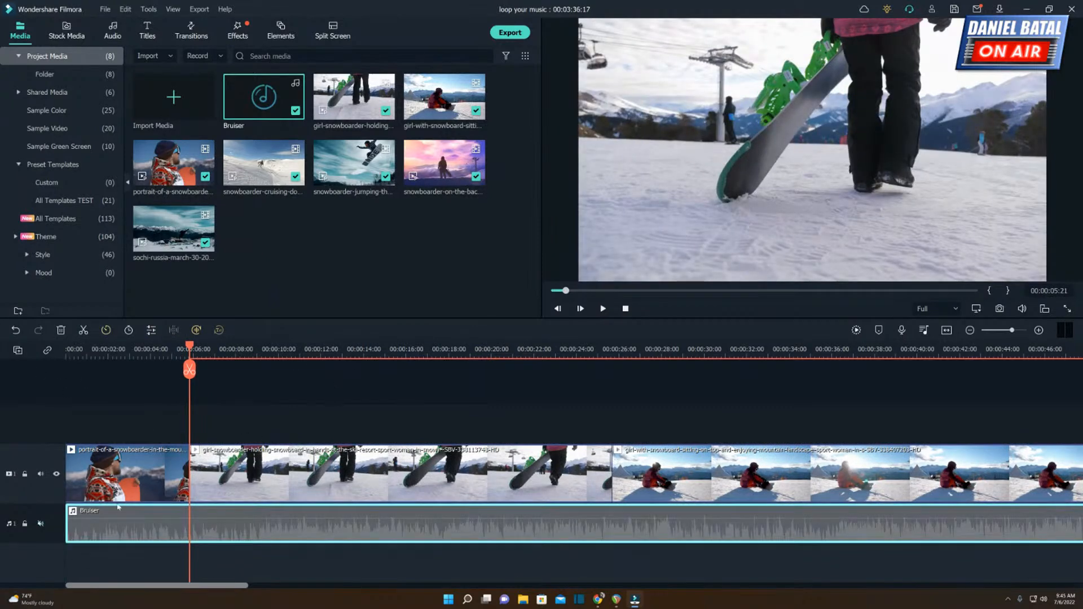
{"action": "left_click", "coordinate": [25, 526]}
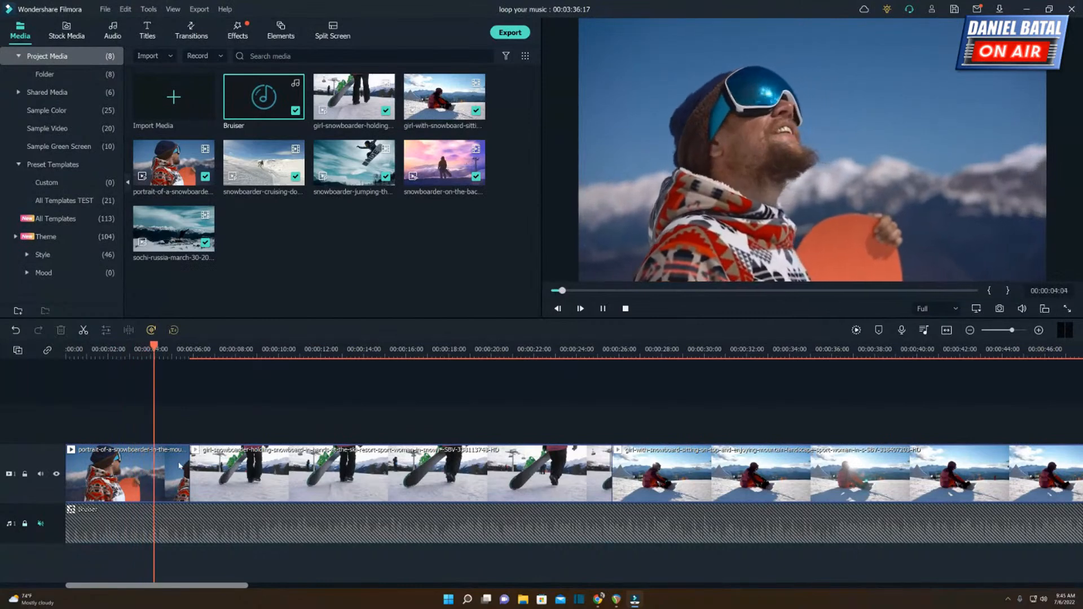
Split the girl-snowboarder-holding-snowboard clip at 00:00:11:05 and delete the part after the cut.
{"action": "key", "text": "space"}
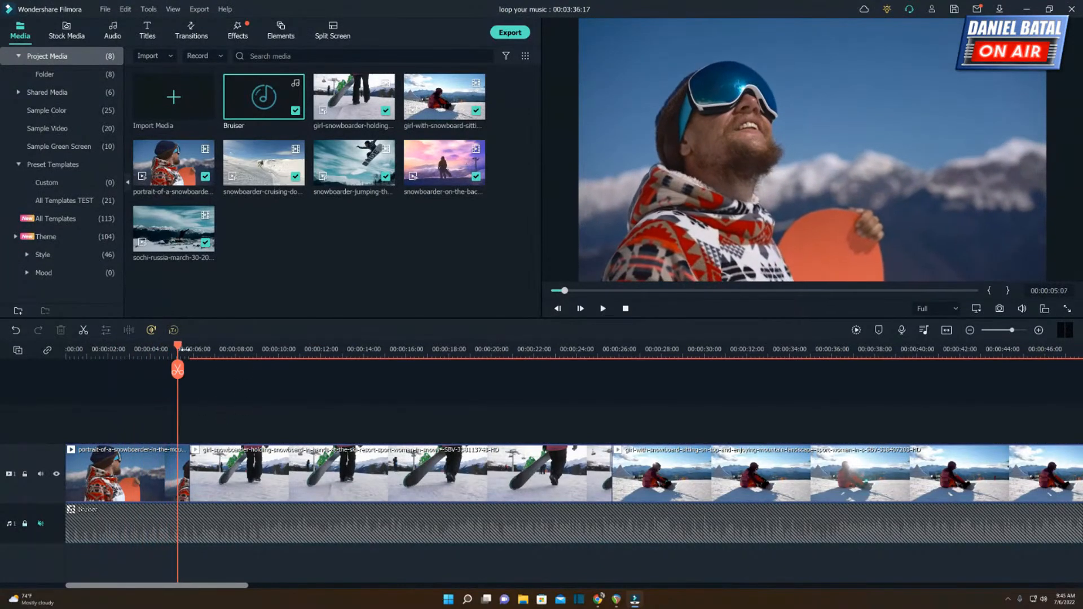
{"action": "left_click_drag", "start_coordinate": [181, 347], "coordinate": [304, 351]}
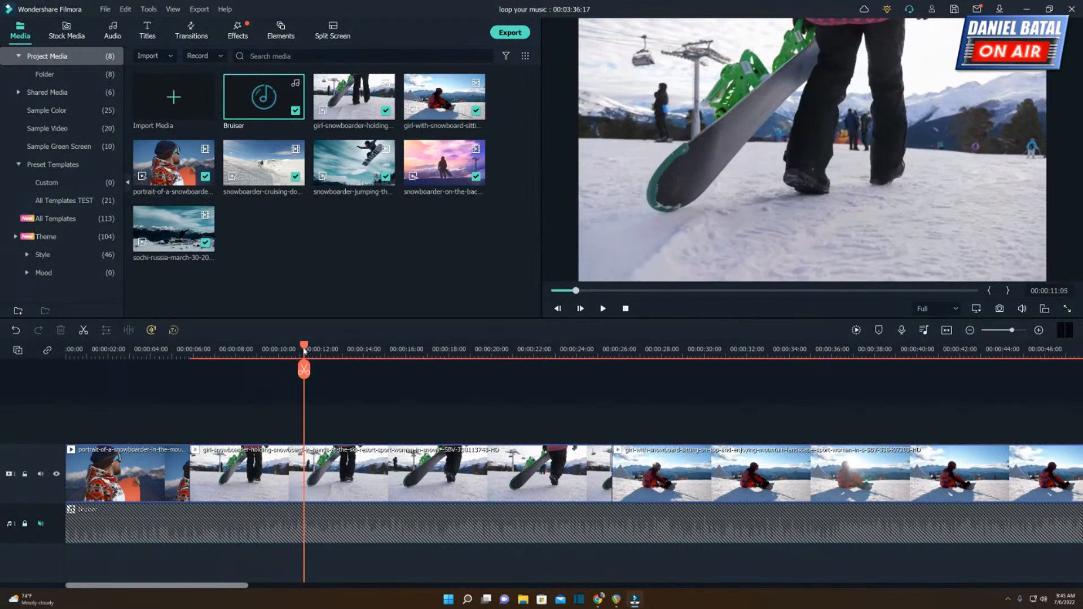
{"action": "left_click", "coordinate": [328, 469]}
{"action": "key", "text": "ctrl+b"}
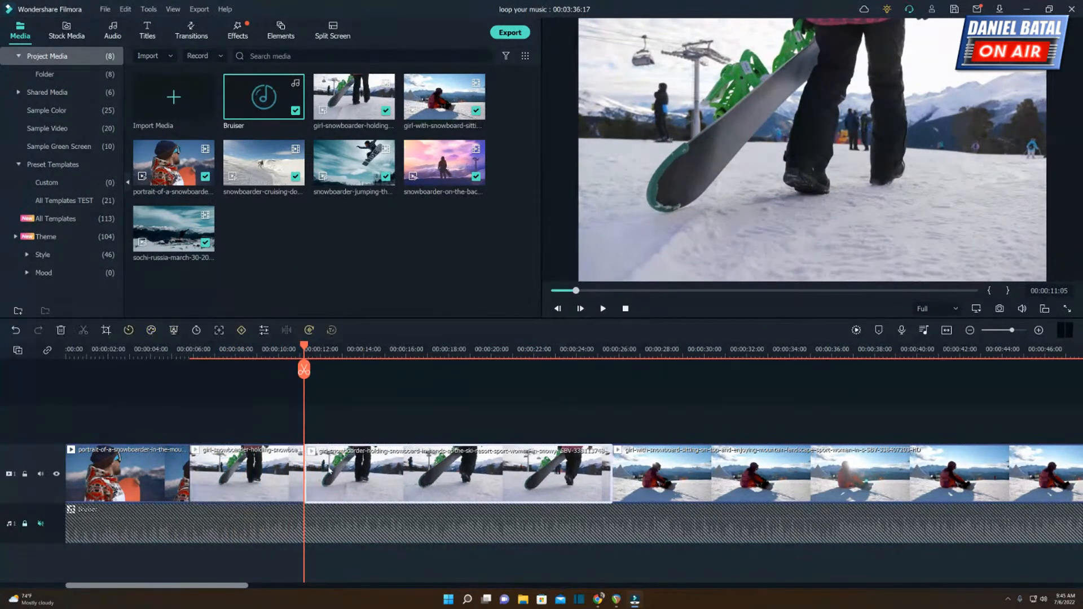
{"action": "key", "text": "Delete"}
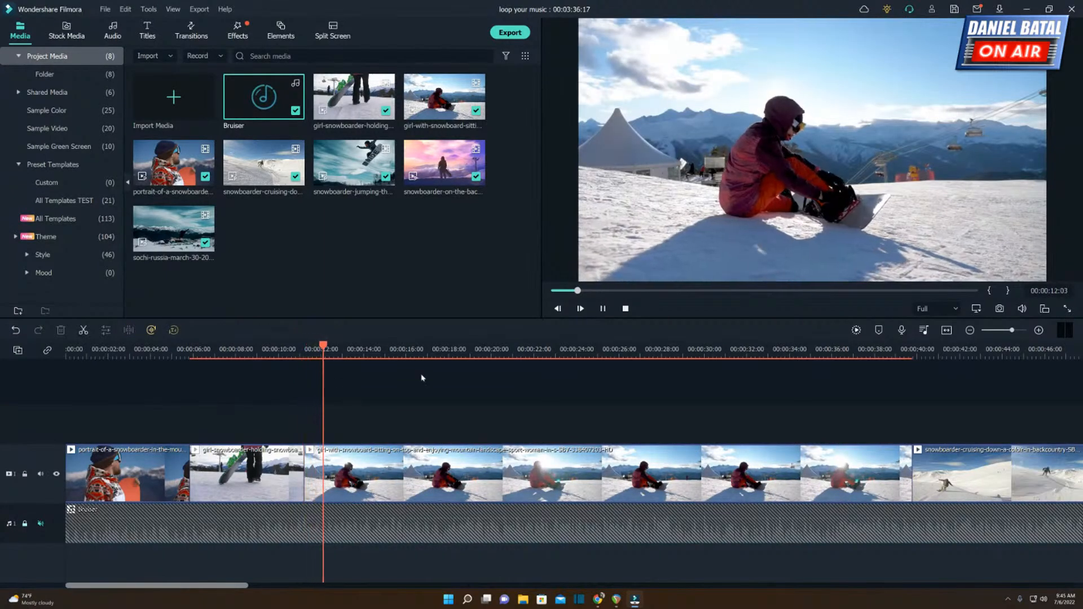
Split the girl-with-snowboard-sitting clip at 00:00:15:16 and delete the part after the cut.
{"action": "left_click", "coordinate": [544, 355]}
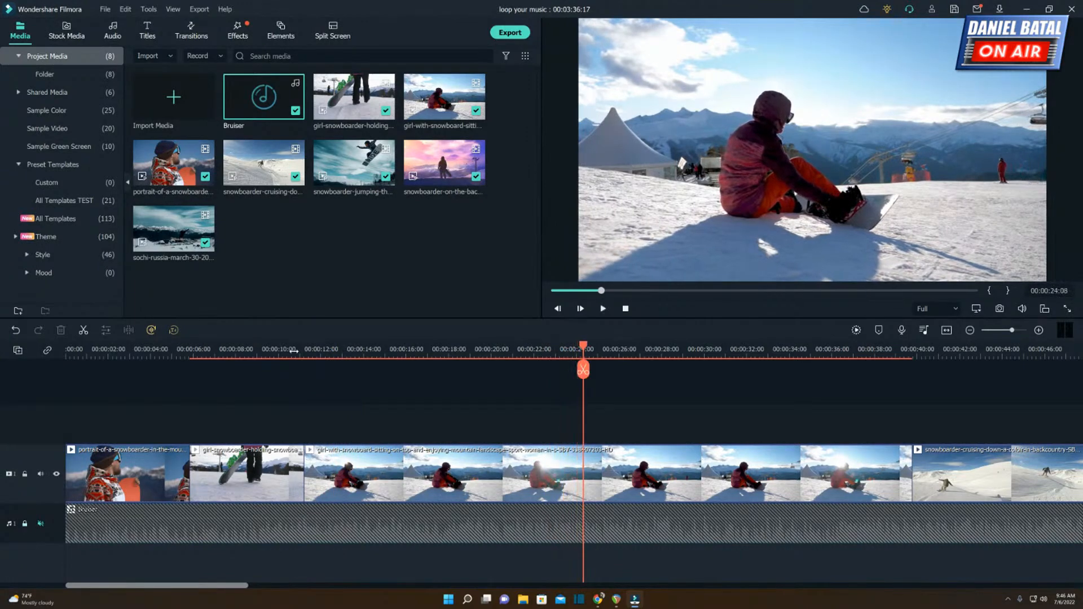
{"action": "left_click", "coordinate": [328, 351]}
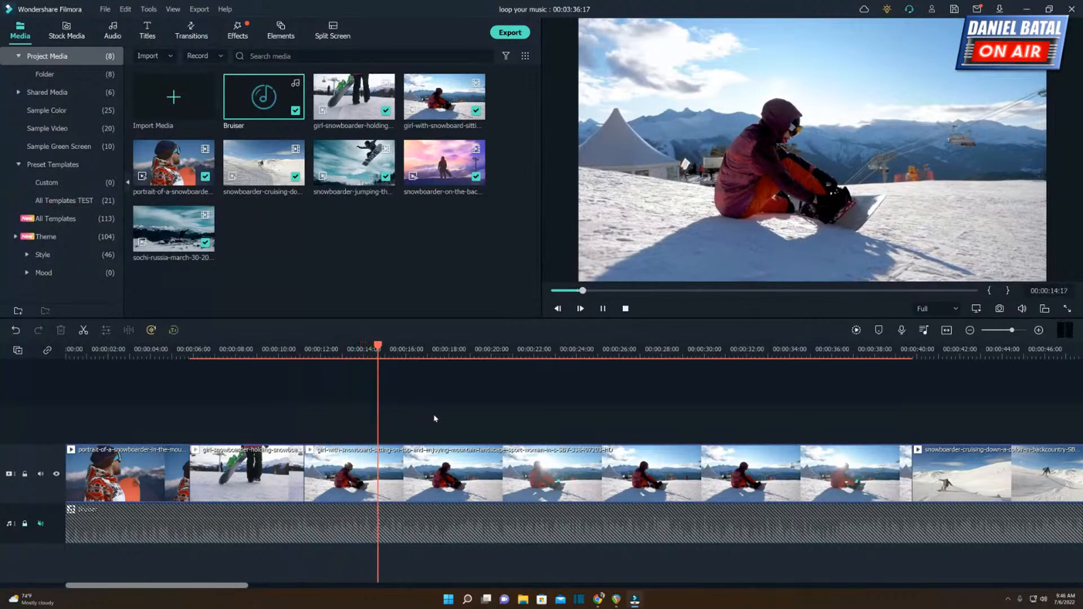
{"action": "key", "text": "space"}
{"action": "left_click", "coordinate": [420, 473]}
{"action": "key", "text": "ctrl+b"}
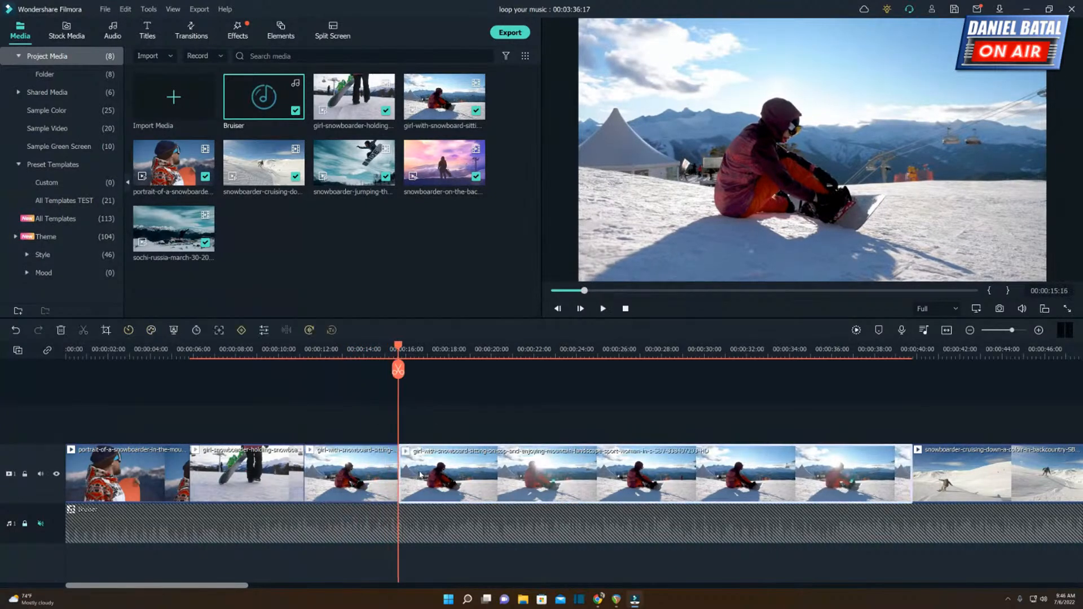
{"action": "key", "text": "Delete"}
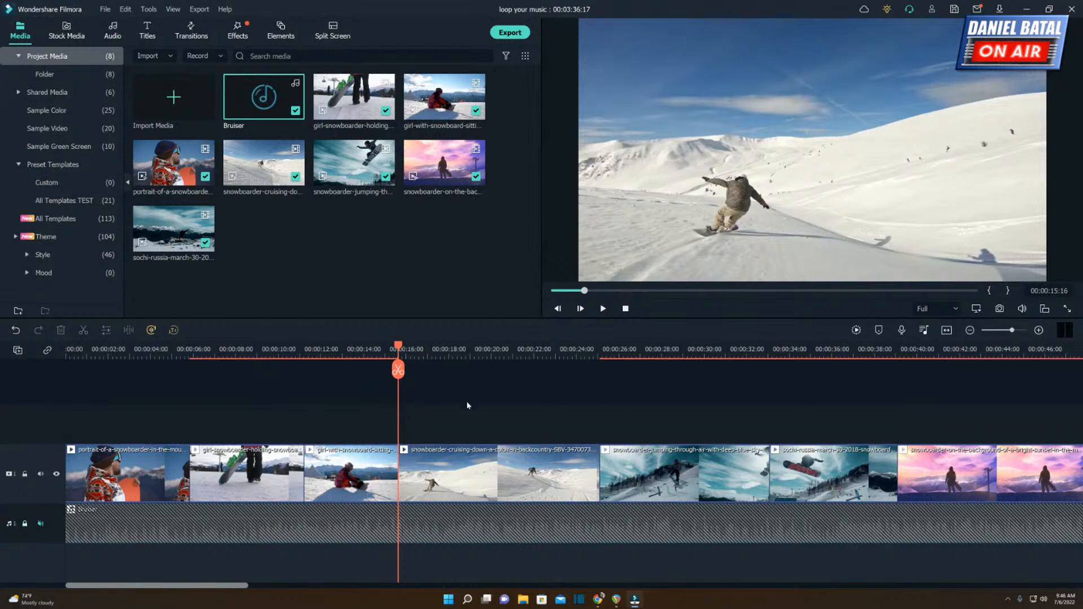
Split the snowboarder-cruising-down clip at 00:00:20:02 and delete the part after the cut.
{"action": "key", "text": "space"}
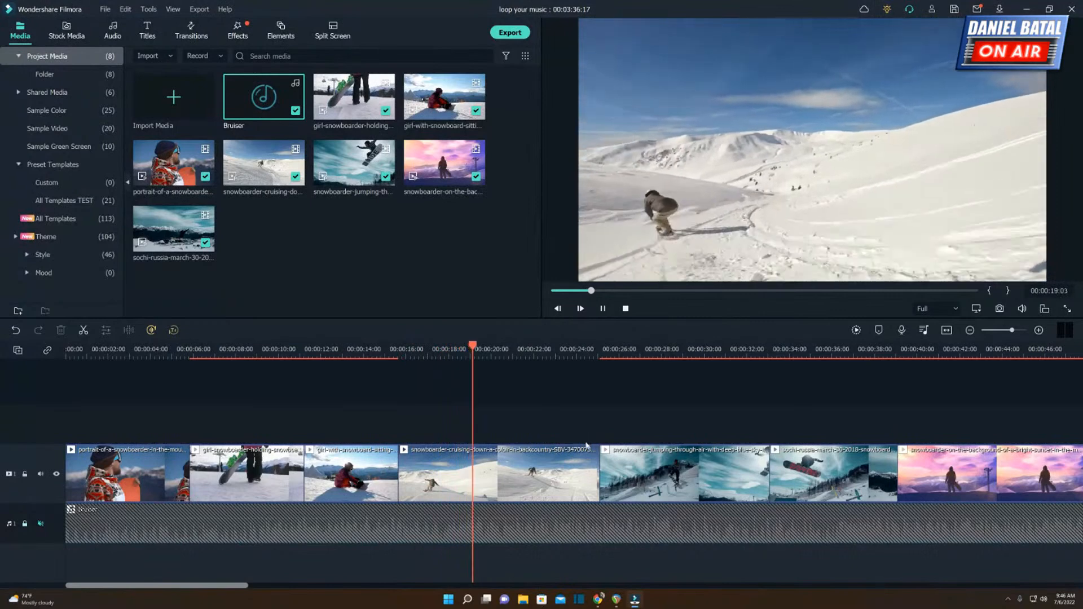
{"action": "key", "text": "space"}
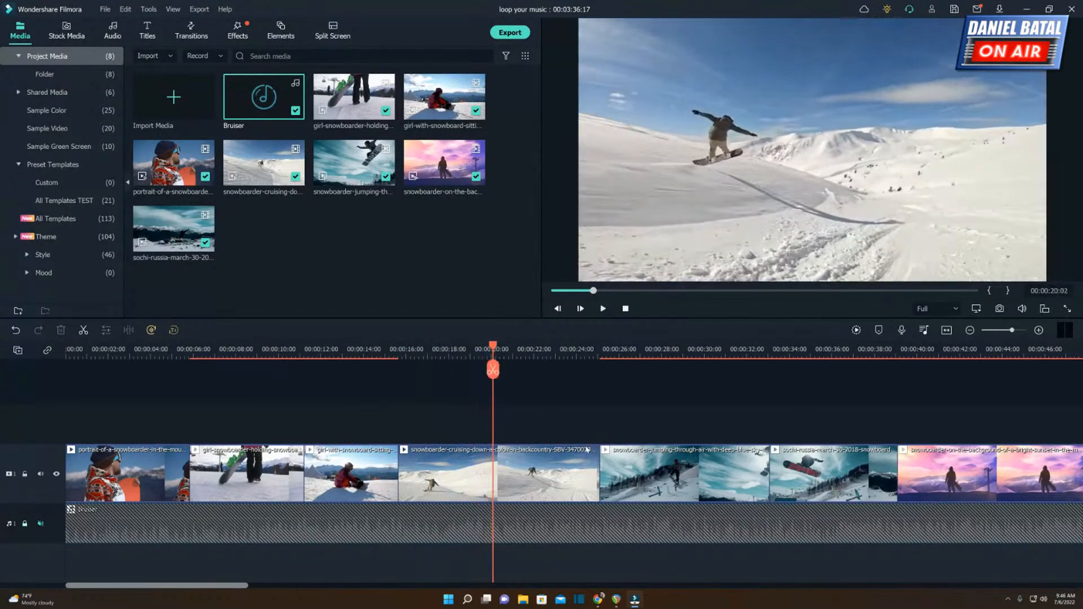
{"action": "left_click", "coordinate": [512, 475]}
{"action": "key", "text": "ctrl+b"}
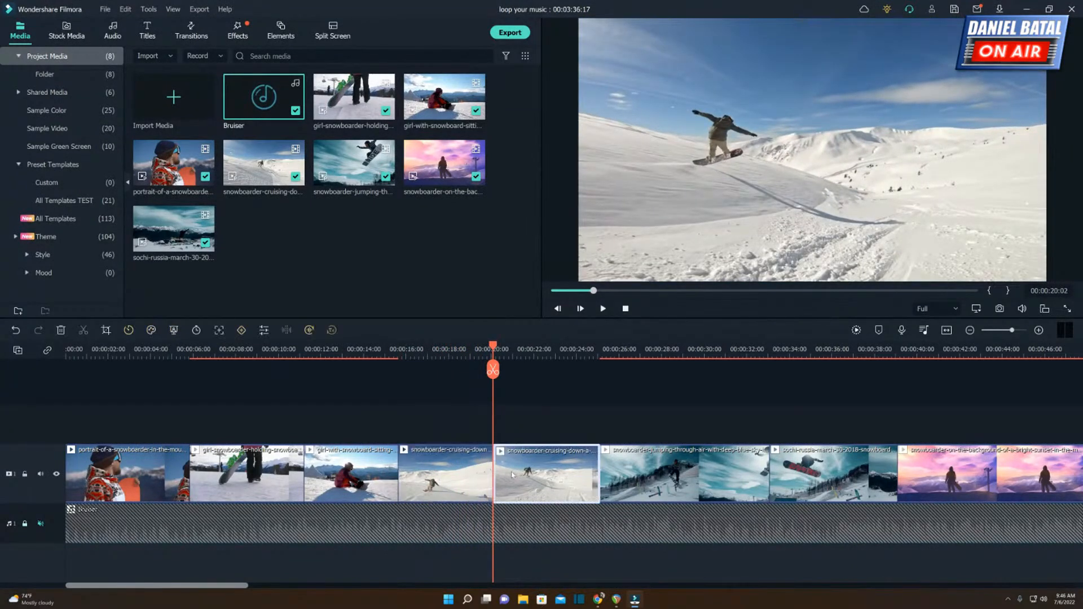
{"action": "key", "text": "Delete"}
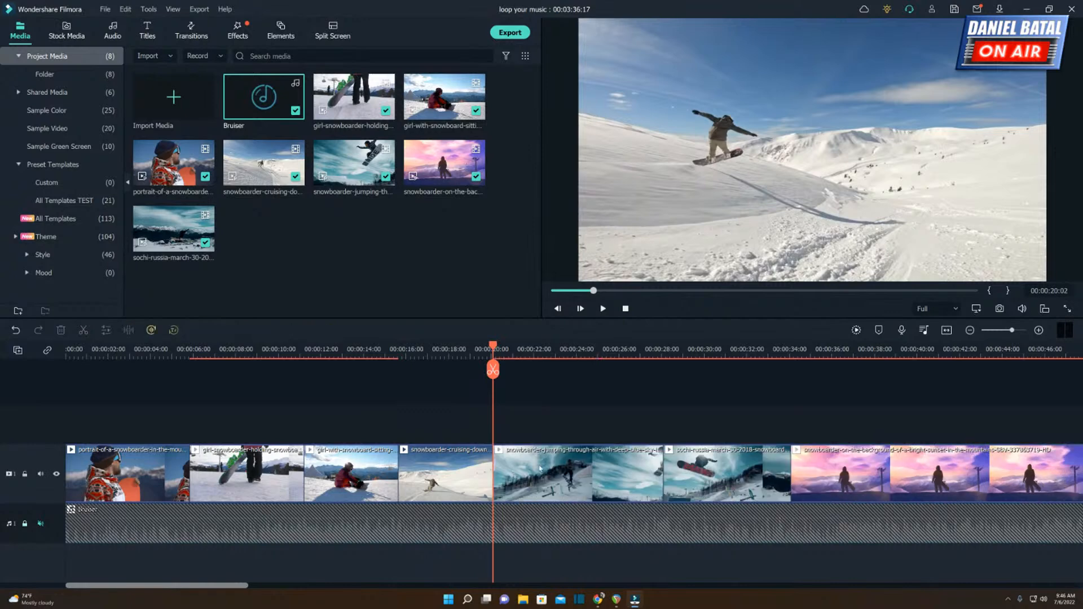
Preview the snowboarder-jumping-through-air clip and split it at 00:00:25:10.
{"action": "key", "text": "space"}
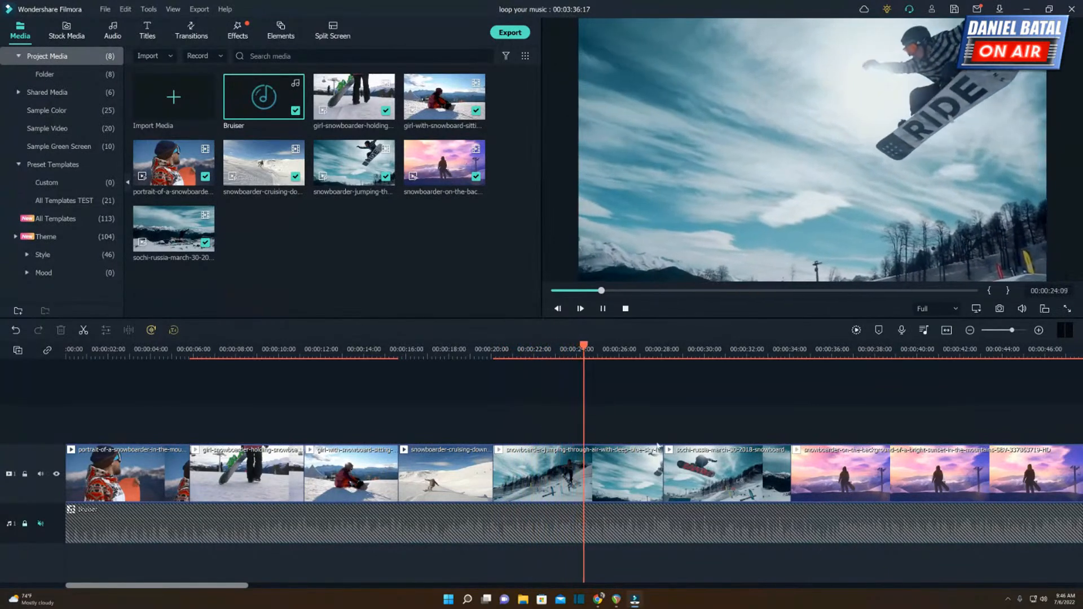
{"action": "key", "text": "space"}
{"action": "left_click", "coordinate": [624, 472]}
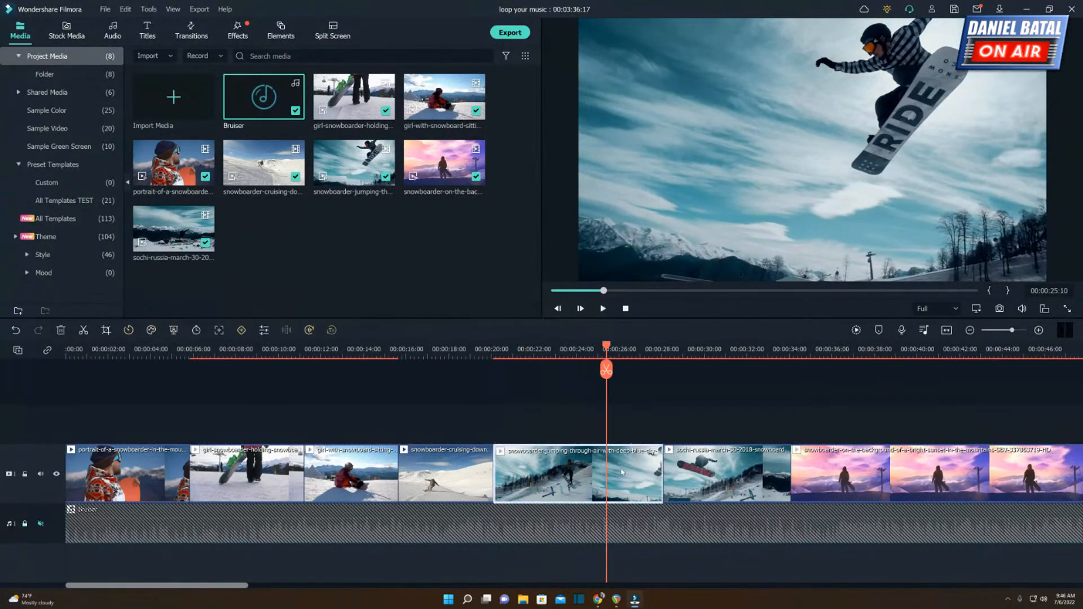
{"action": "key", "text": "ctrl+b"}
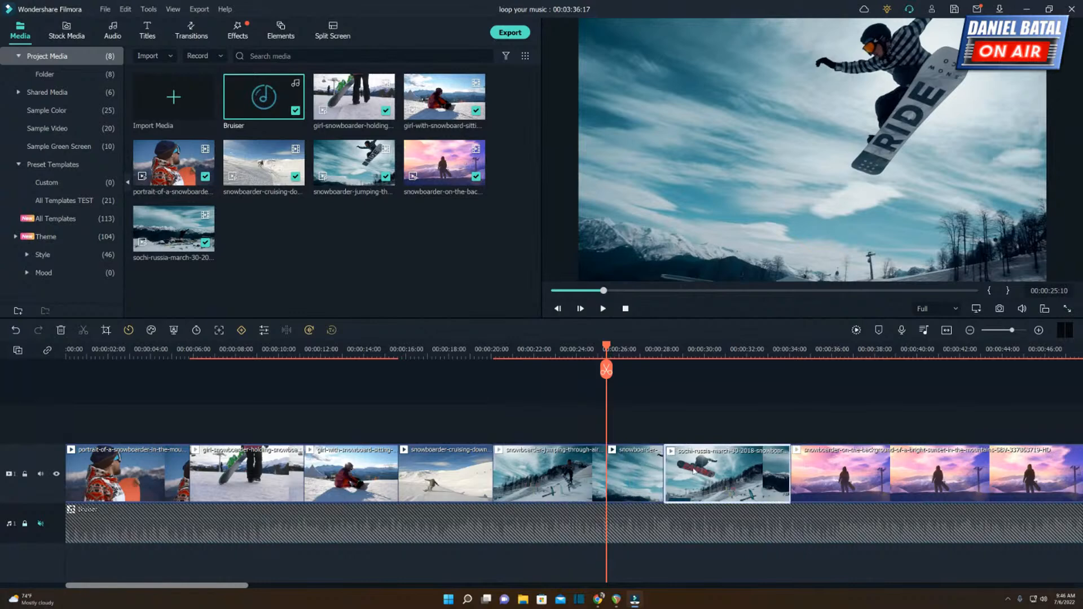
Place the sochi-russia clip between the two pieces of the snowboarder-jumping clip, starting at 00:00:25:10.
{"action": "left_click_drag", "start_coordinate": [693, 472], "coordinate": [635, 425]}
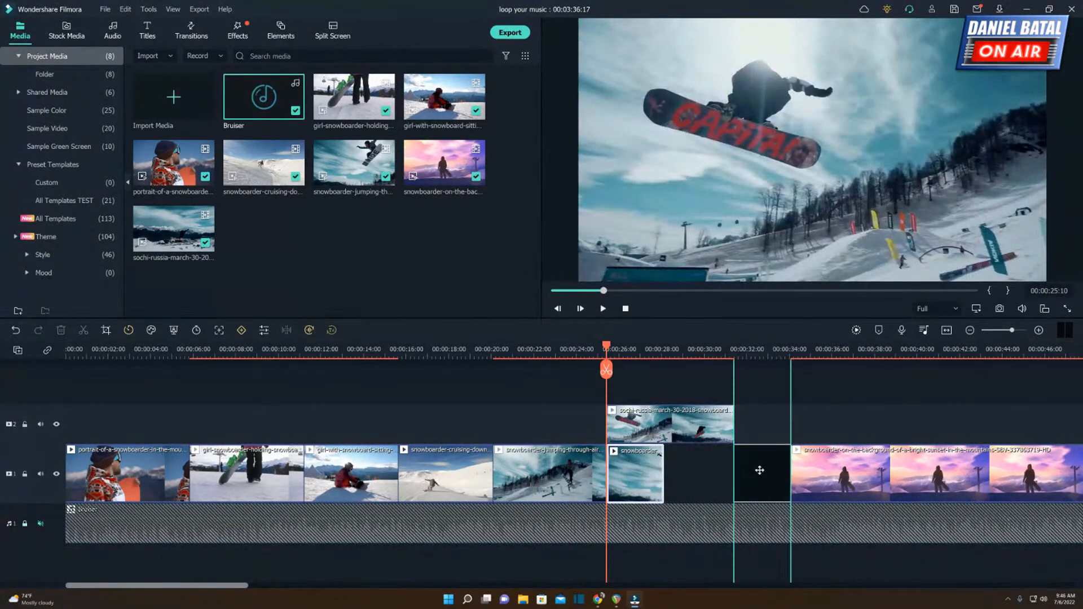
{"action": "left_click_drag", "start_coordinate": [760, 471], "coordinate": [762, 470]}
{"action": "left_click_drag", "start_coordinate": [648, 427], "coordinate": [651, 474]}
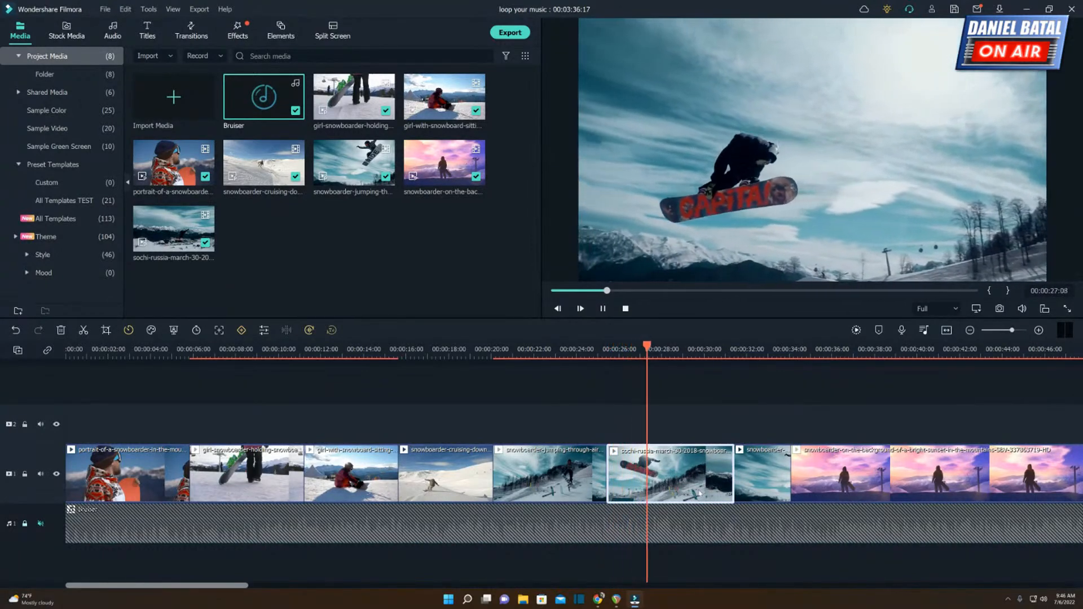
Split the sochi-russia clip at 00:00:29:00 and delete the part after the cut.
{"action": "key", "text": "space"}
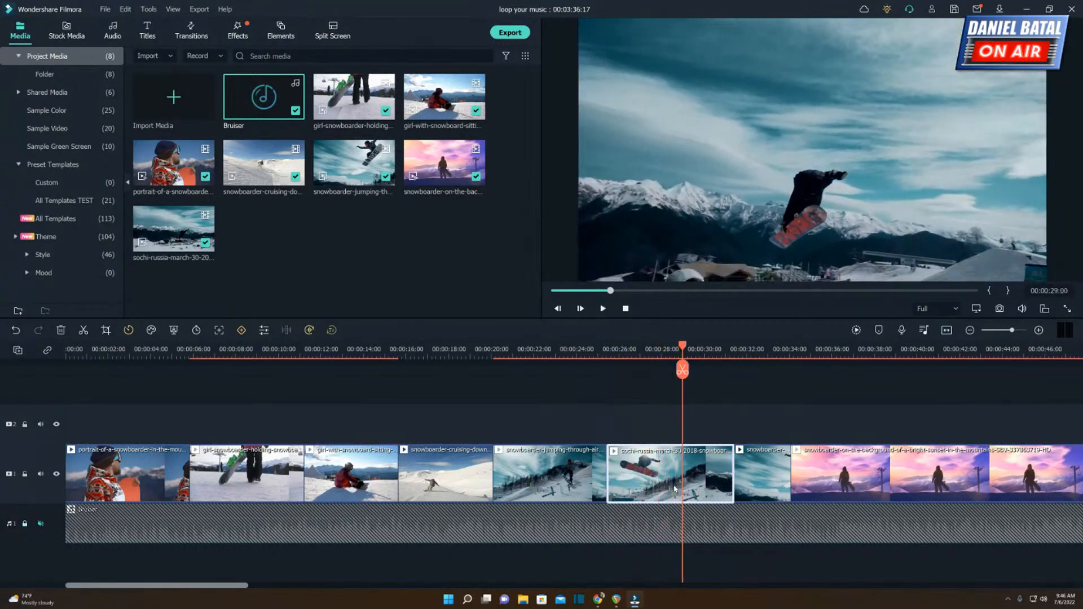
{"action": "key", "text": "ctrl+b"}
{"action": "key", "text": "Delete"}
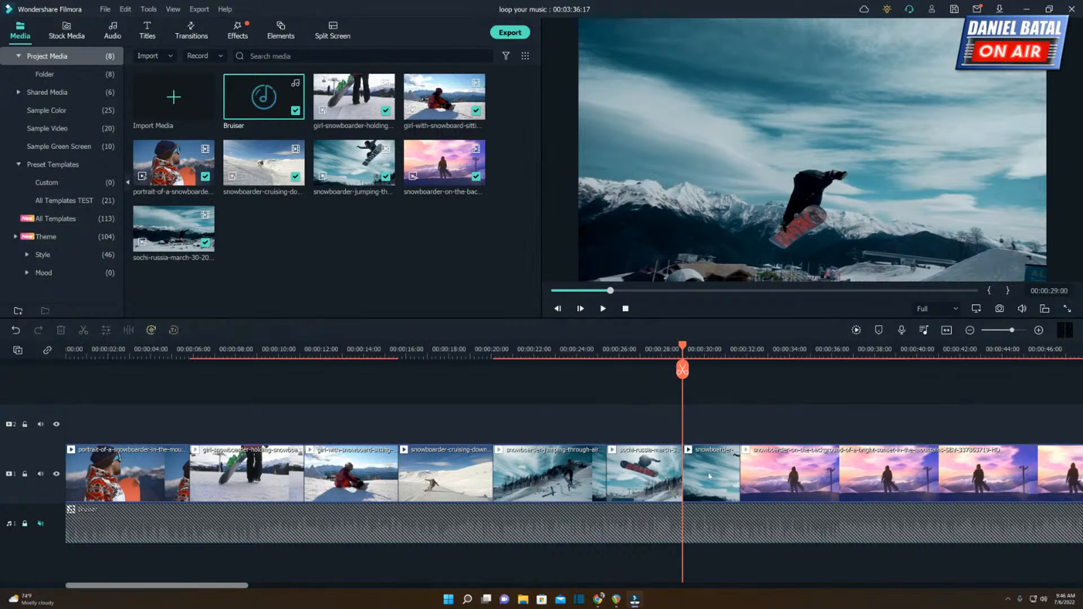
Split the sunset snowboarder clip at 00:00:37:22 and delete everything after the cut.
{"action": "key", "text": "space"}
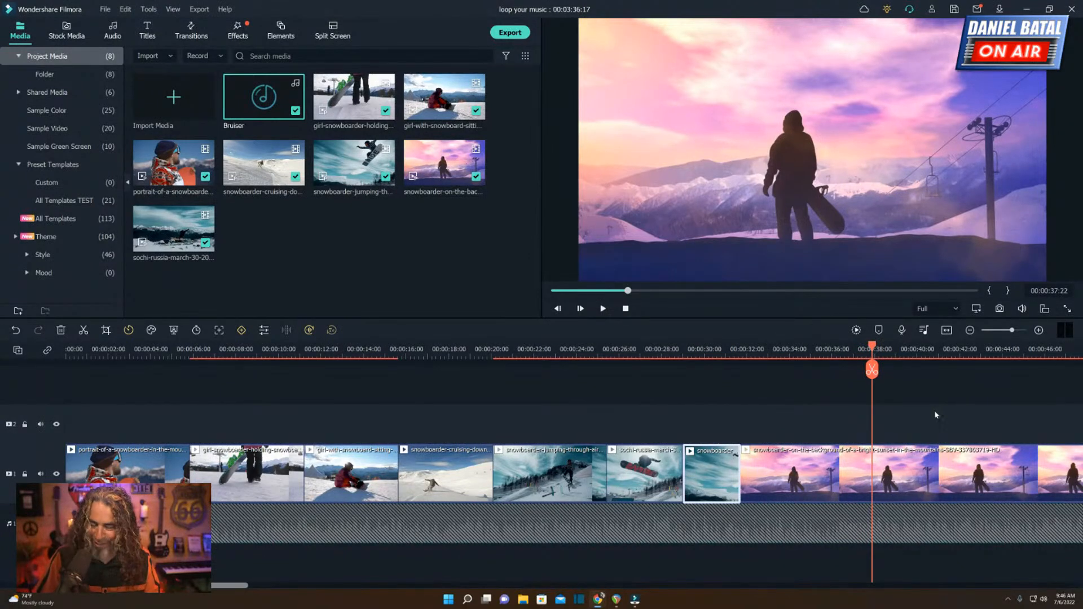
{"action": "left_click", "coordinate": [906, 461]}
{"action": "key", "text": "ctrl+b"}
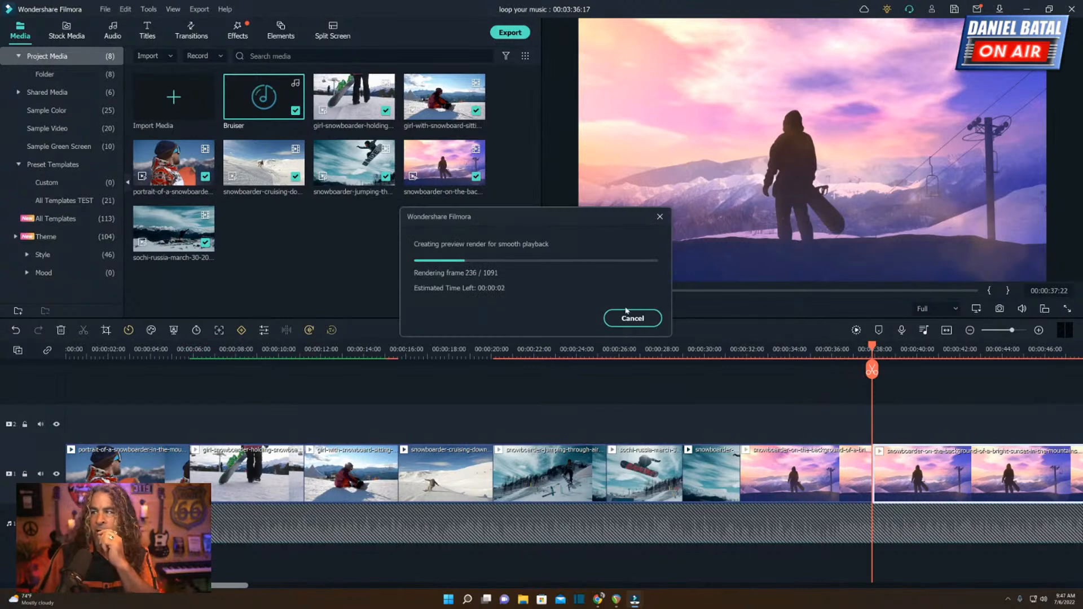
{"action": "key", "text": "Delete"}
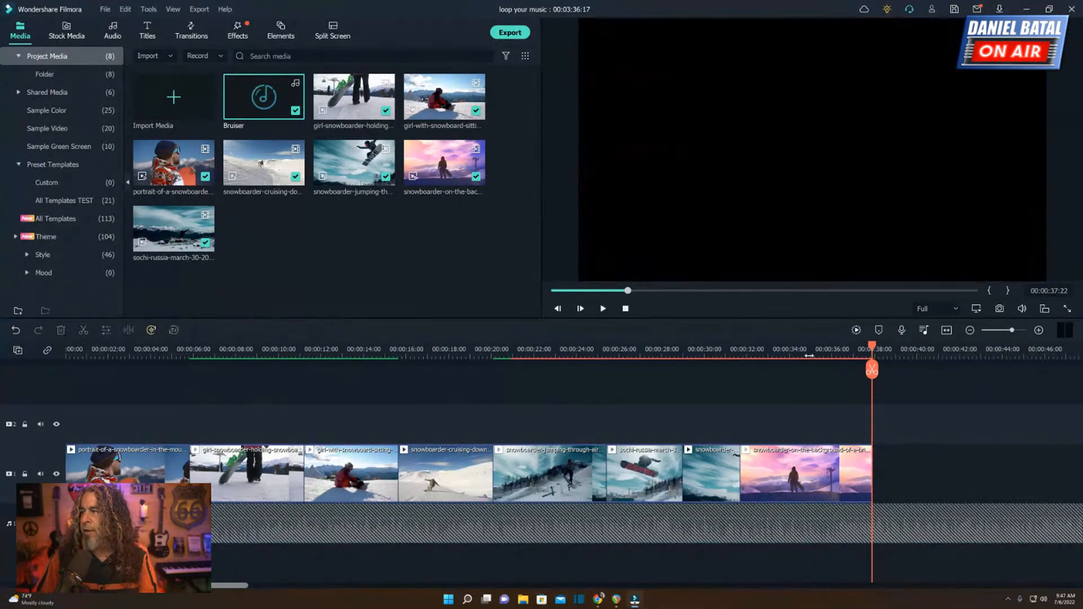
Render a preview of the timeline for smooth playback.
{"action": "left_click", "coordinate": [856, 331]}
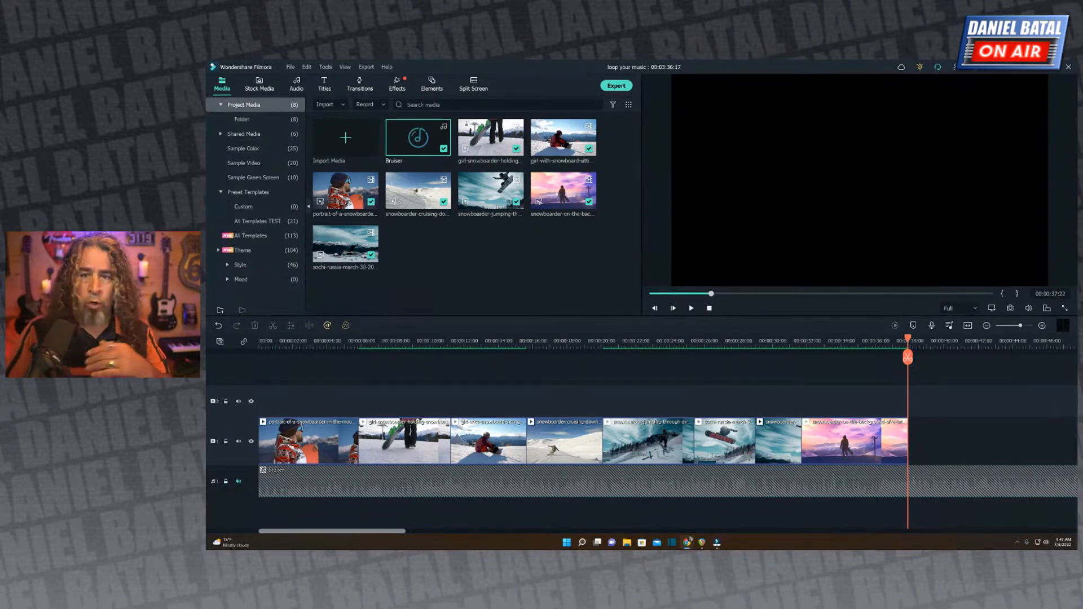
Unlock the Bruiser audio track and return the playhead to the start of the timeline.
{"action": "left_click", "coordinate": [227, 482]}
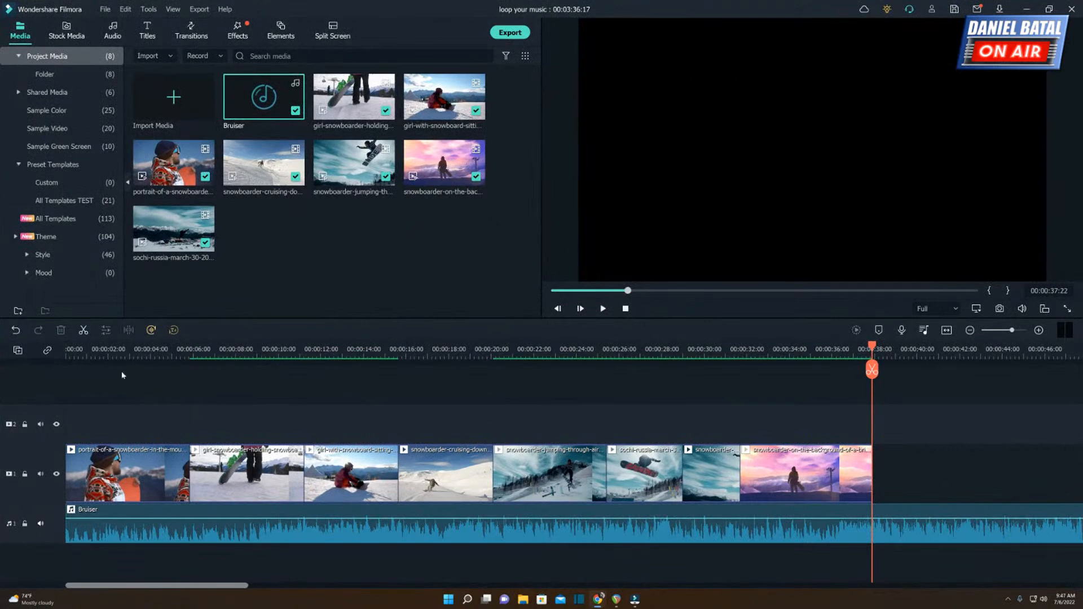
{"action": "left_click_drag", "start_coordinate": [73, 350], "coordinate": [66, 350]}
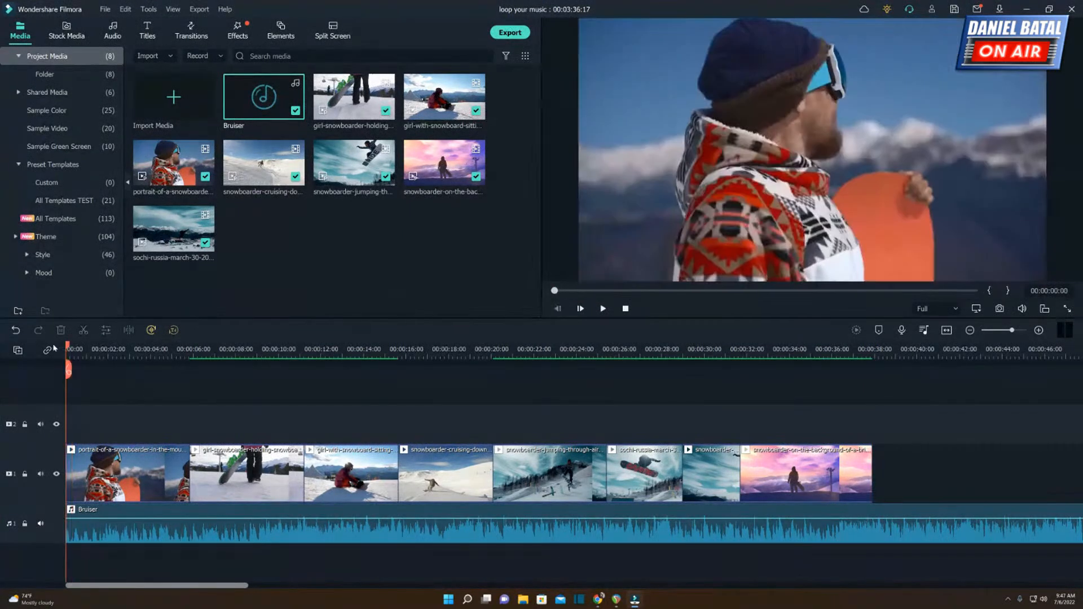
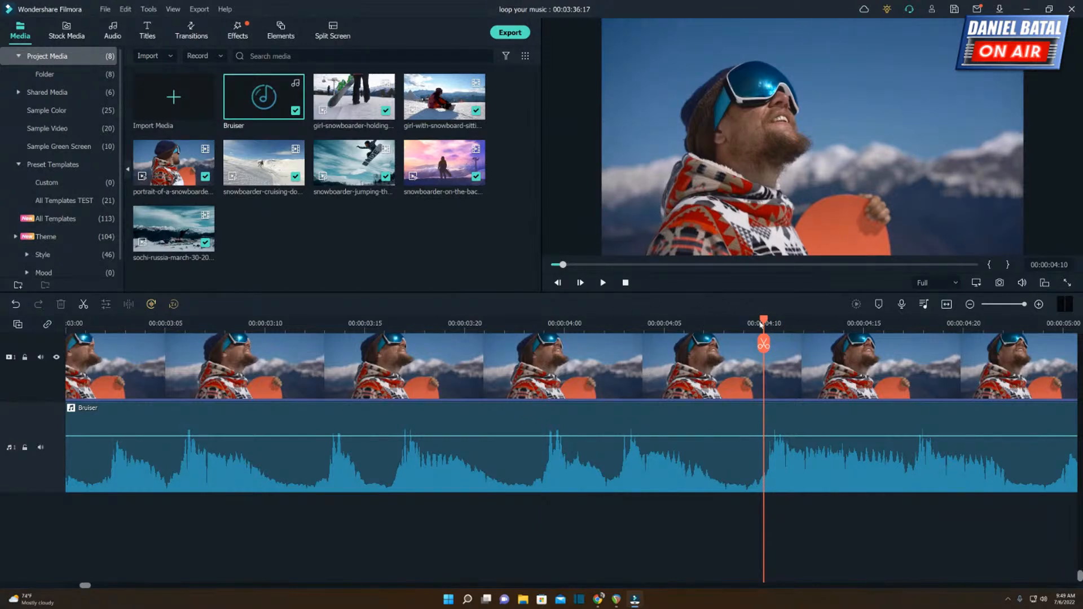
Examine the Bruiser waveform frame by frame between 00:00:04:07 and 00:00:04:10 for a cut point.
{"action": "left_click_drag", "start_coordinate": [761, 324], "coordinate": [728, 328]}
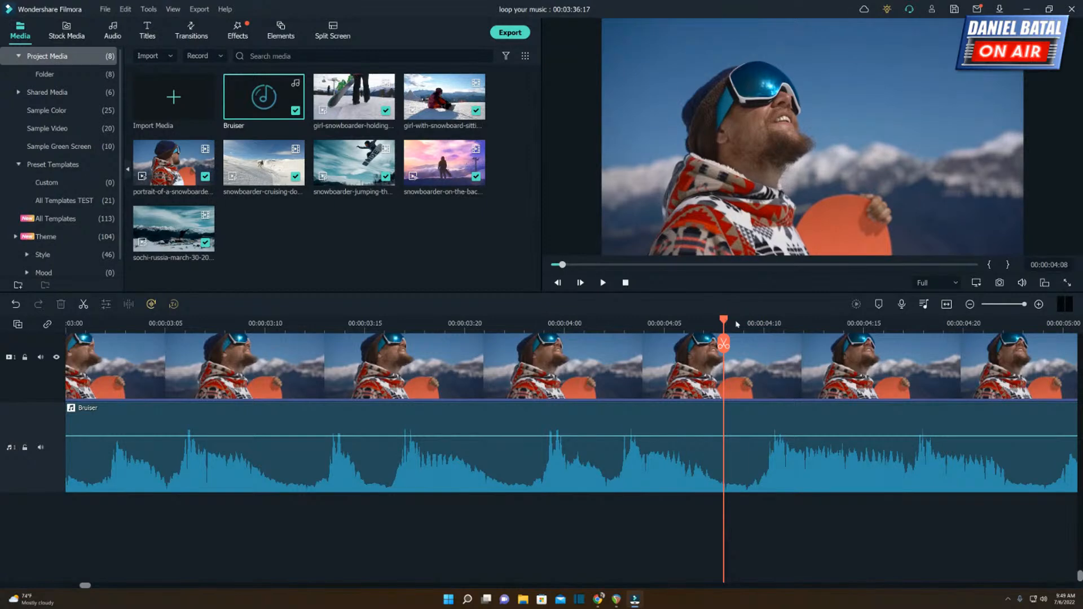
{"action": "left_click_drag", "start_coordinate": [737, 324], "coordinate": [763, 321]}
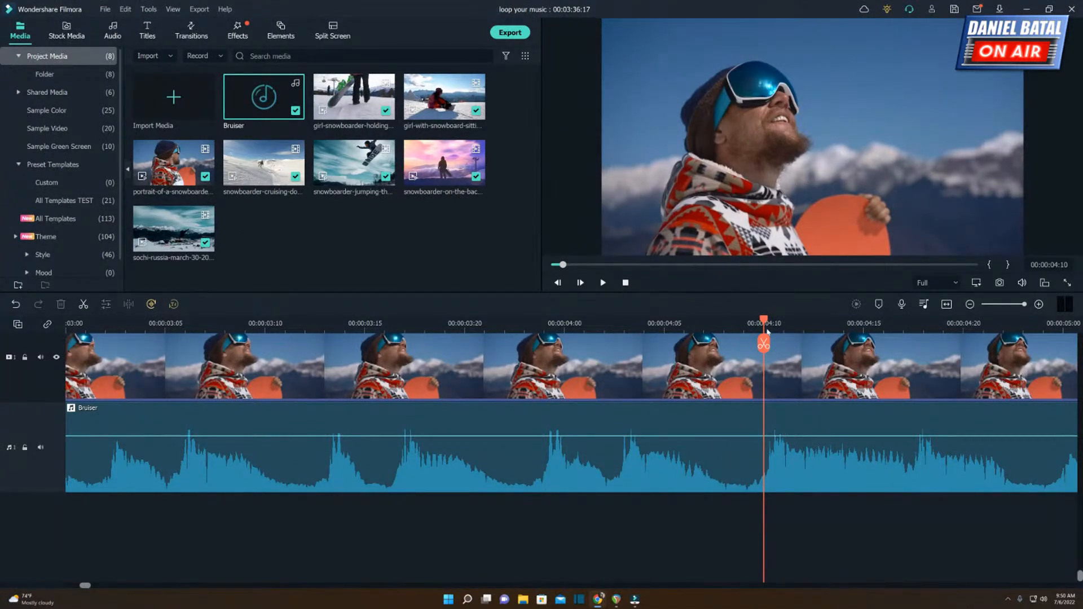
{"action": "left_click", "coordinate": [749, 325]}
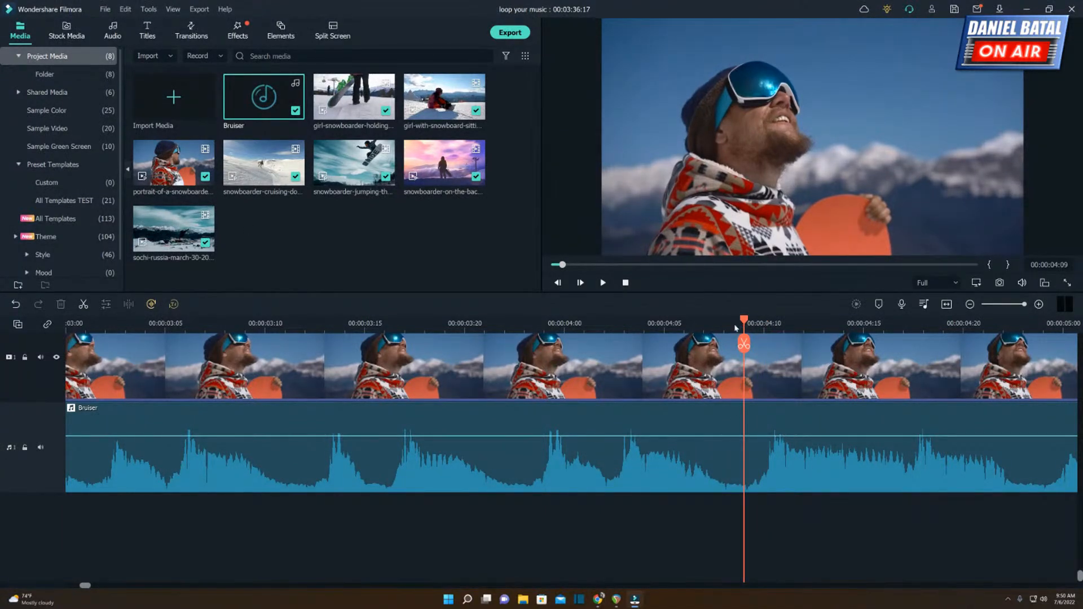
{"action": "left_click", "coordinate": [734, 326]}
{"action": "left_click", "coordinate": [705, 325]}
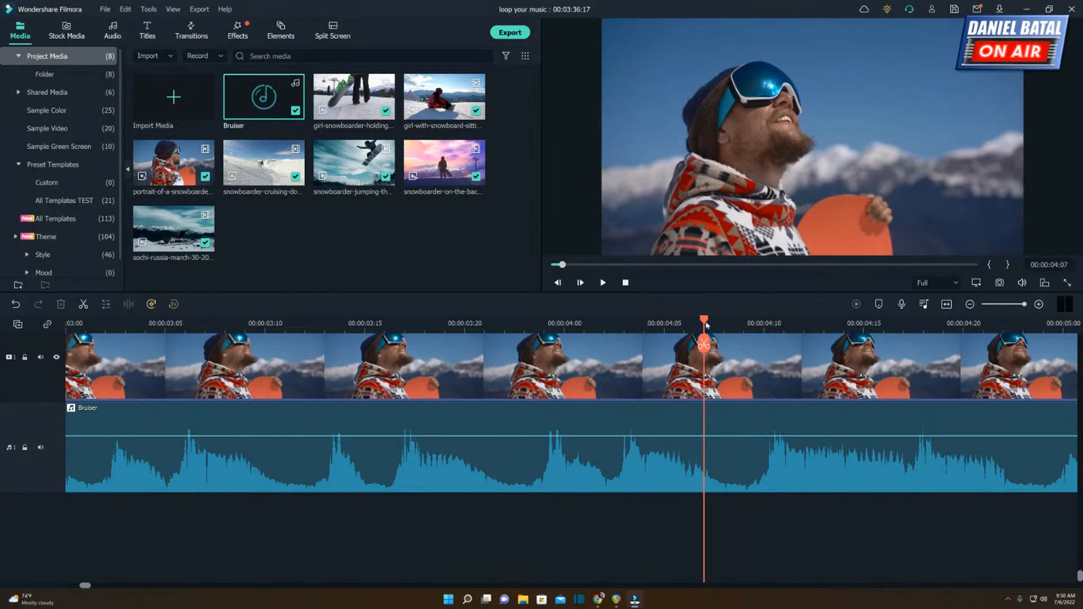
{"action": "left_click", "coordinate": [723, 324]}
{"action": "left_click", "coordinate": [745, 321]}
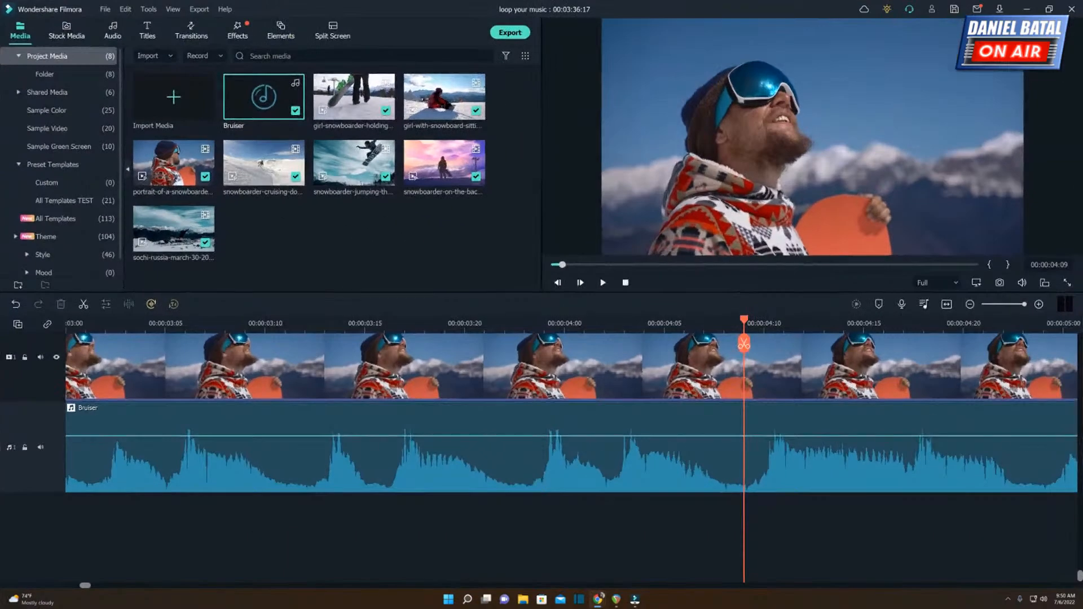
Set the project frame rate to 60 fps.
{"action": "left_click", "coordinate": [105, 10]}
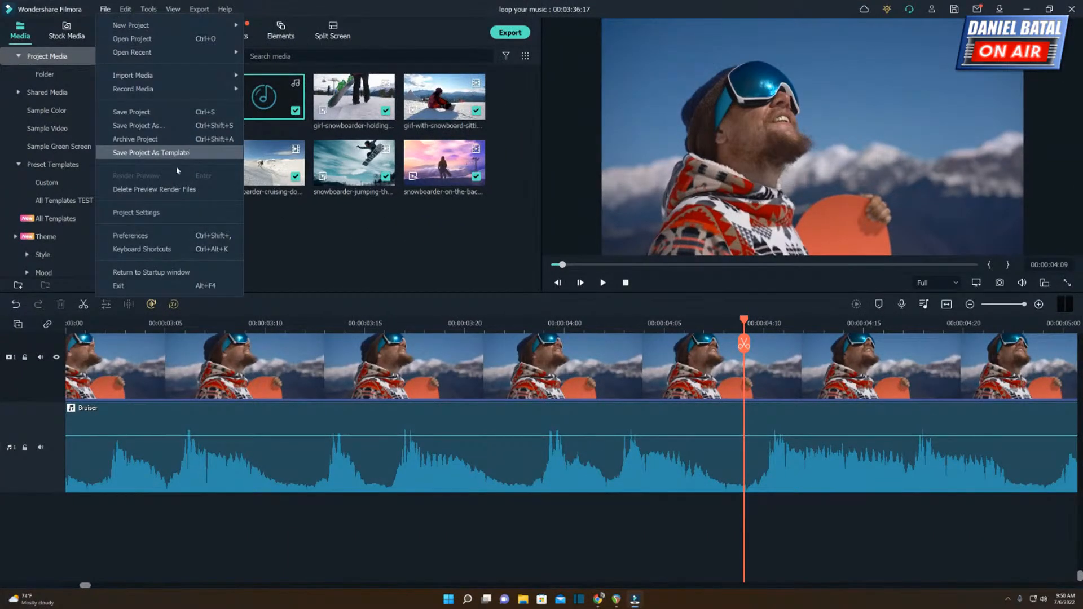
{"action": "left_click", "coordinate": [155, 213]}
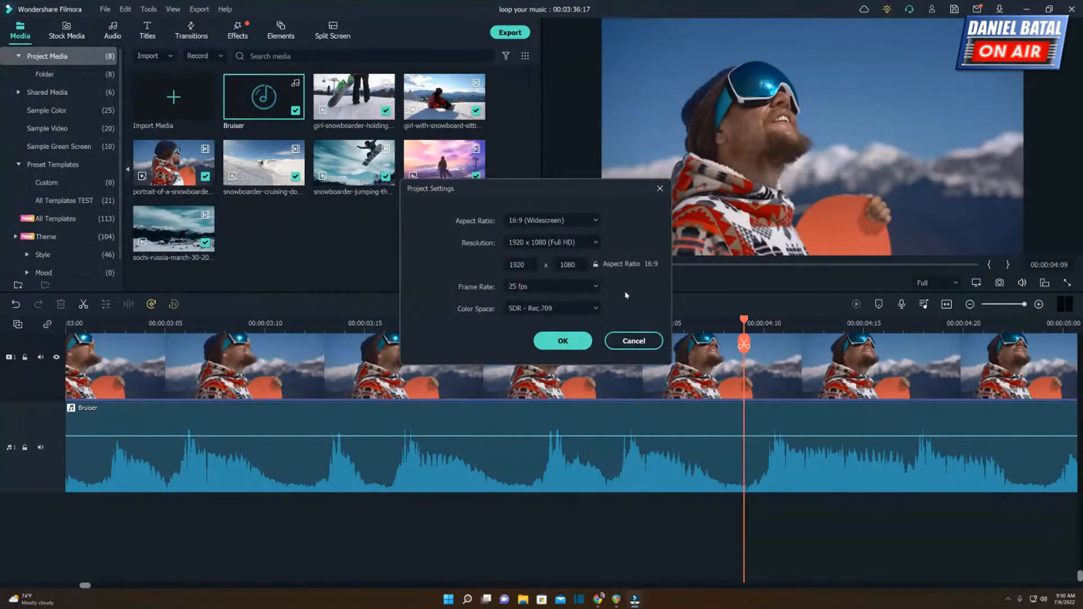
{"action": "left_click", "coordinate": [561, 288]}
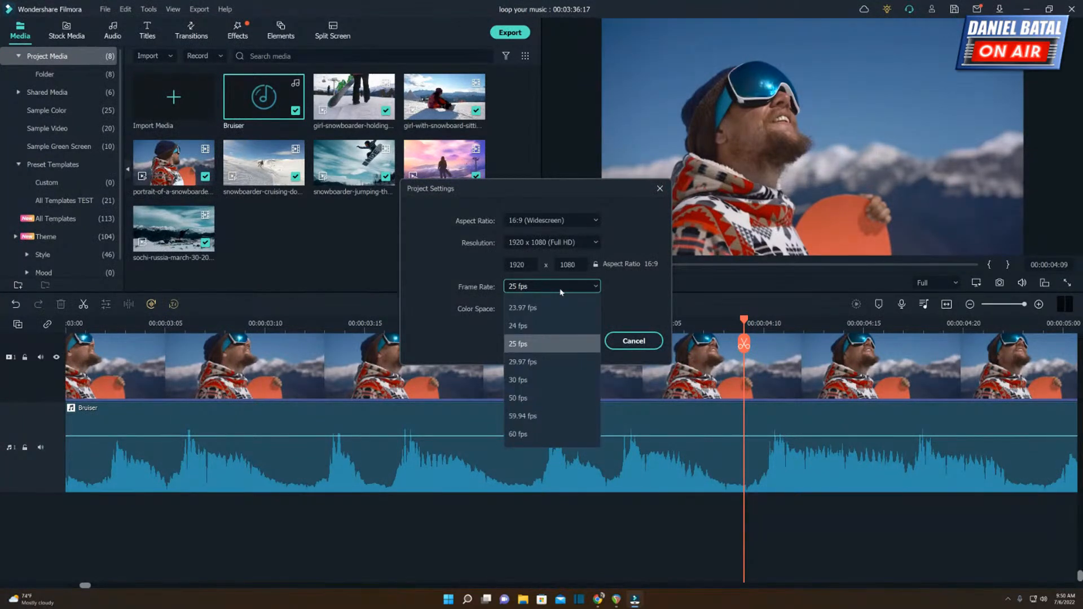
{"action": "left_click", "coordinate": [527, 441]}
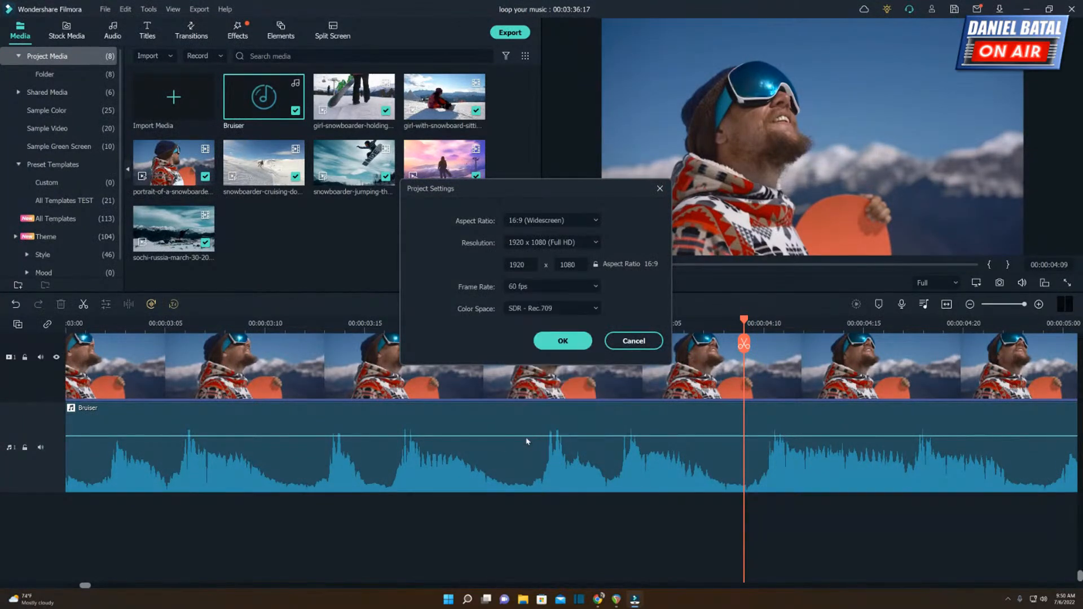
{"action": "left_click", "coordinate": [564, 342]}
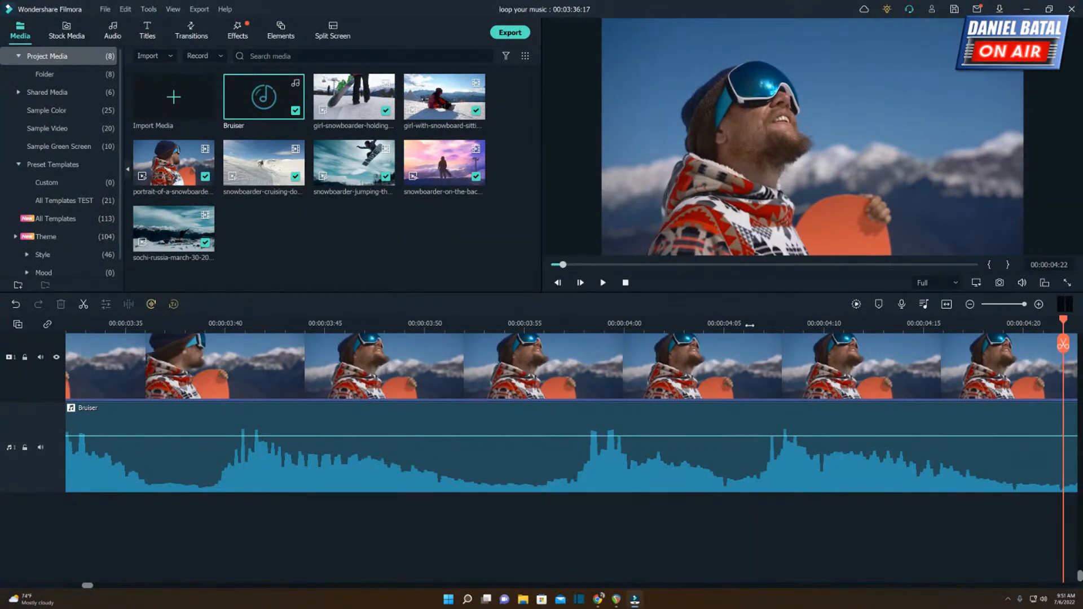
Step the playhead frame by frame to the start of the beat at 00:00:04:25 in the Bruiser waveform.
{"action": "left_click_drag", "start_coordinate": [750, 324], "coordinate": [618, 324]}
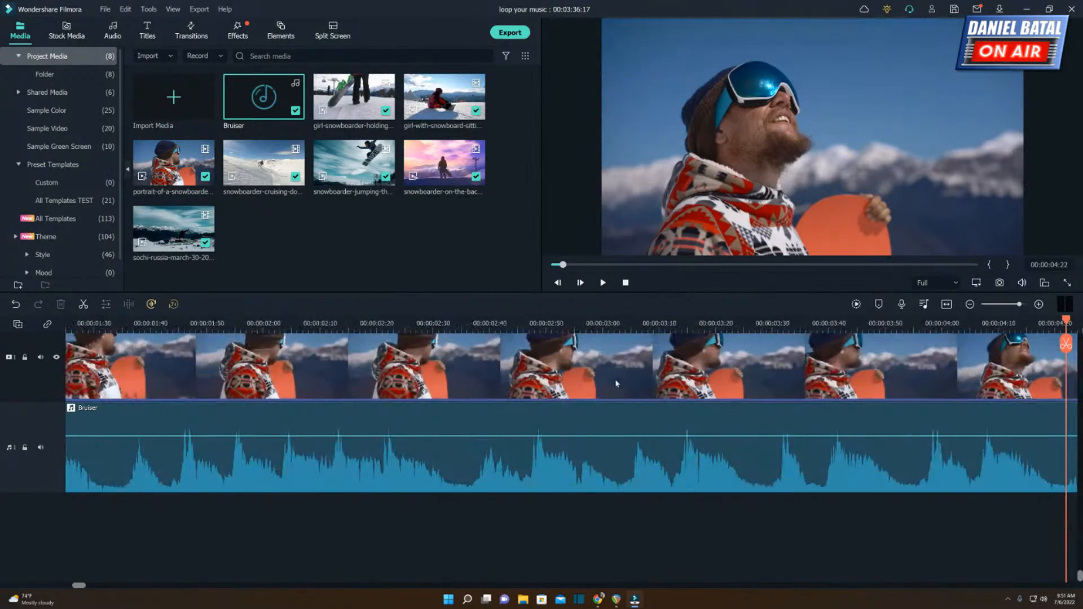
{"action": "left_click_drag", "start_coordinate": [82, 586], "coordinate": [88, 586]}
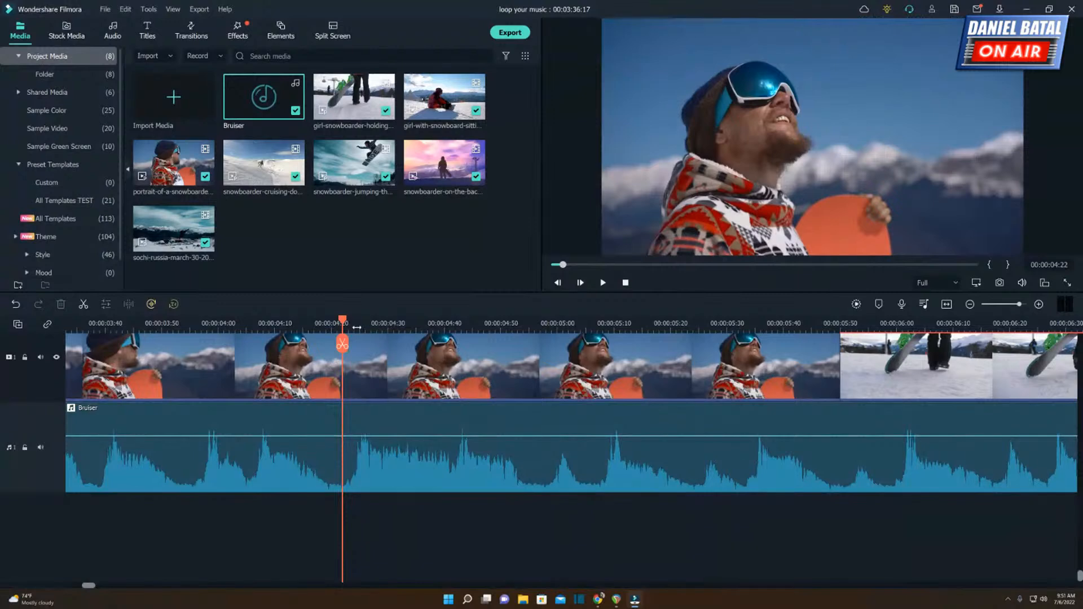
{"action": "left_click_drag", "start_coordinate": [356, 326], "coordinate": [441, 322]}
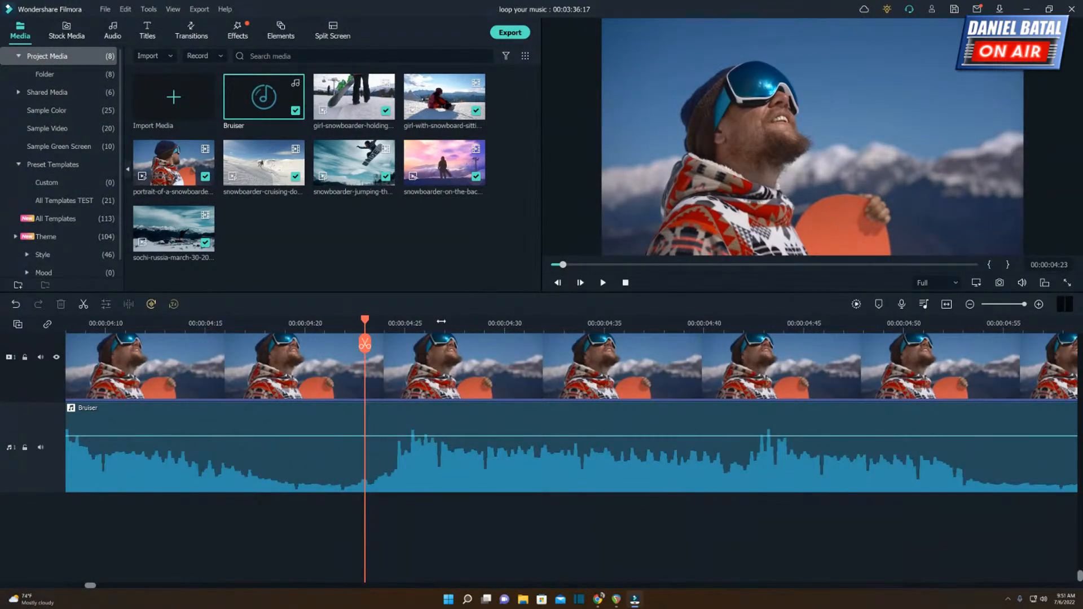
{"action": "left_click", "coordinate": [385, 327]}
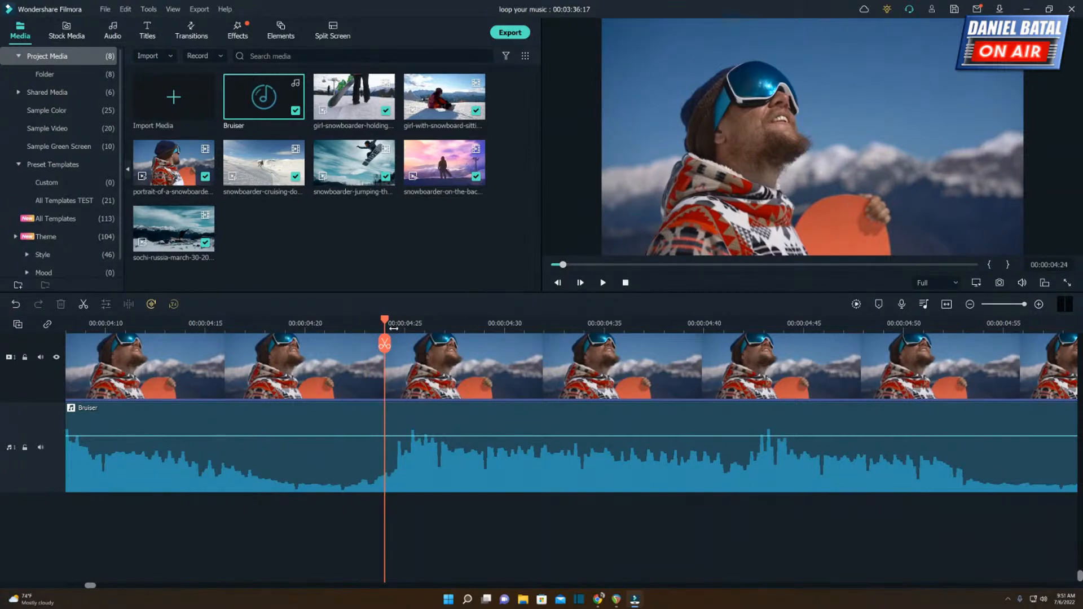
{"action": "left_click", "coordinate": [404, 326]}
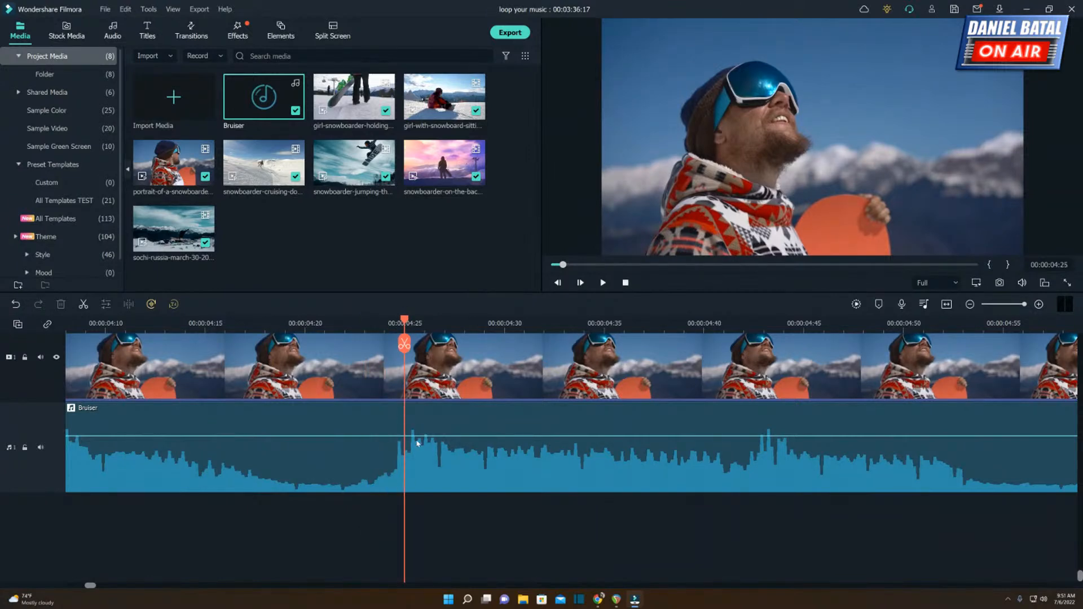
Play the Bruiser music around 00:00:04:22 to listen for the beat, and place the playhead at 00:00:04:43.
{"action": "left_click_drag", "start_coordinate": [712, 325], "coordinate": [417, 316]}
{"action": "left_click", "coordinate": [388, 327]}
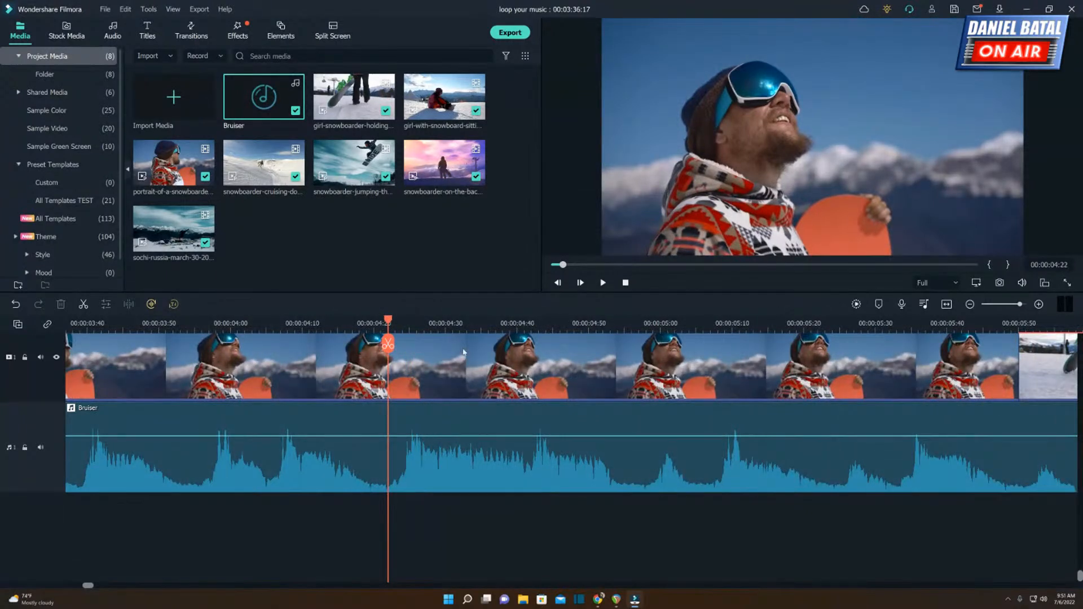
{"action": "key", "text": "space"}
{"action": "key", "text": "space"}
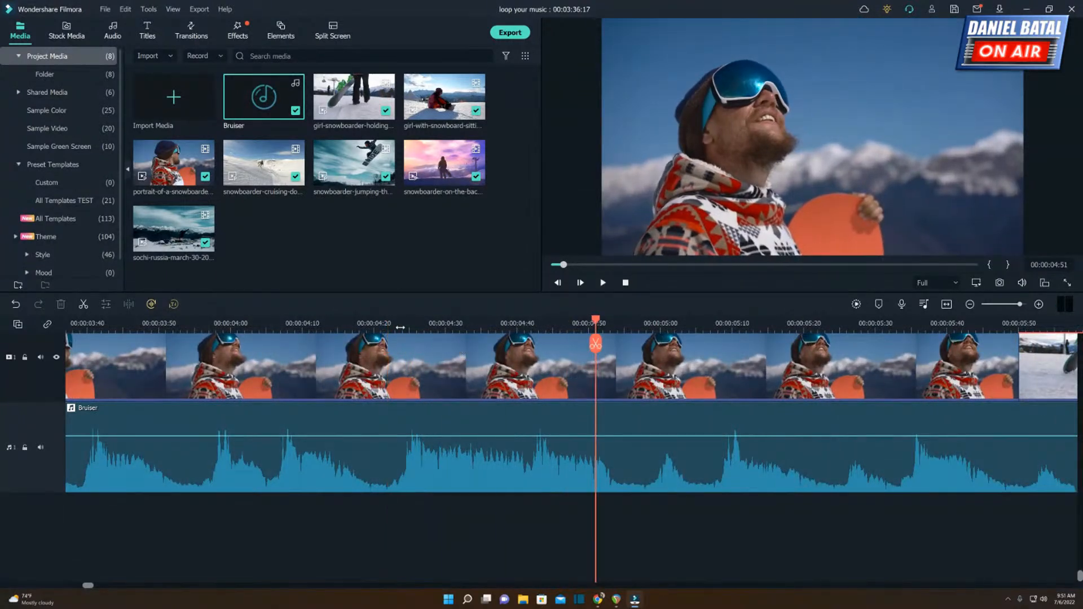
{"action": "left_click", "coordinate": [323, 327]}
{"action": "key", "text": "space"}
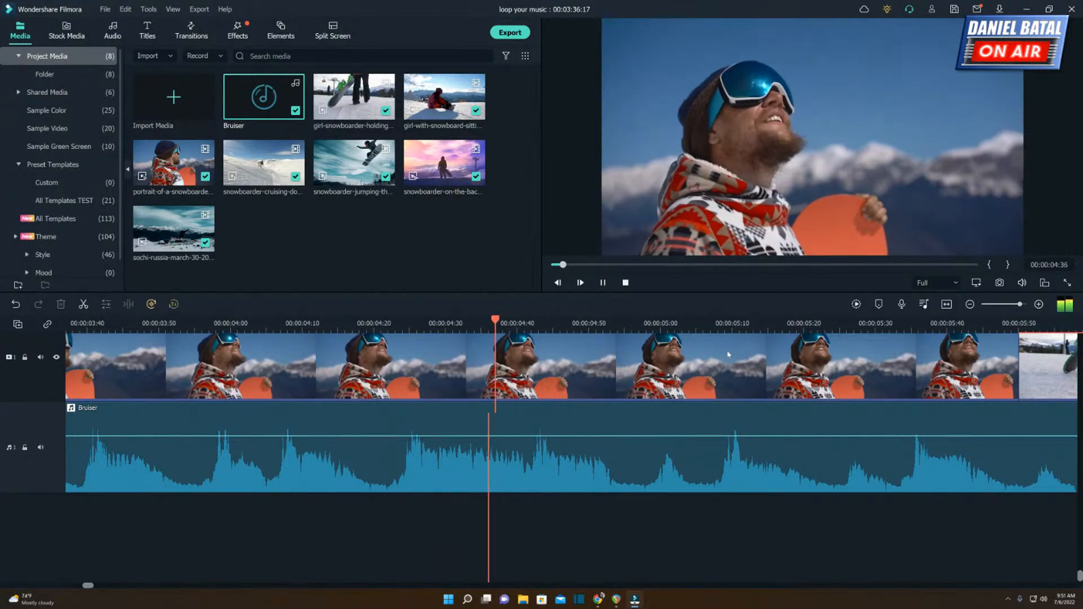
{"action": "key", "text": "space"}
{"action": "left_click", "coordinate": [538, 322]}
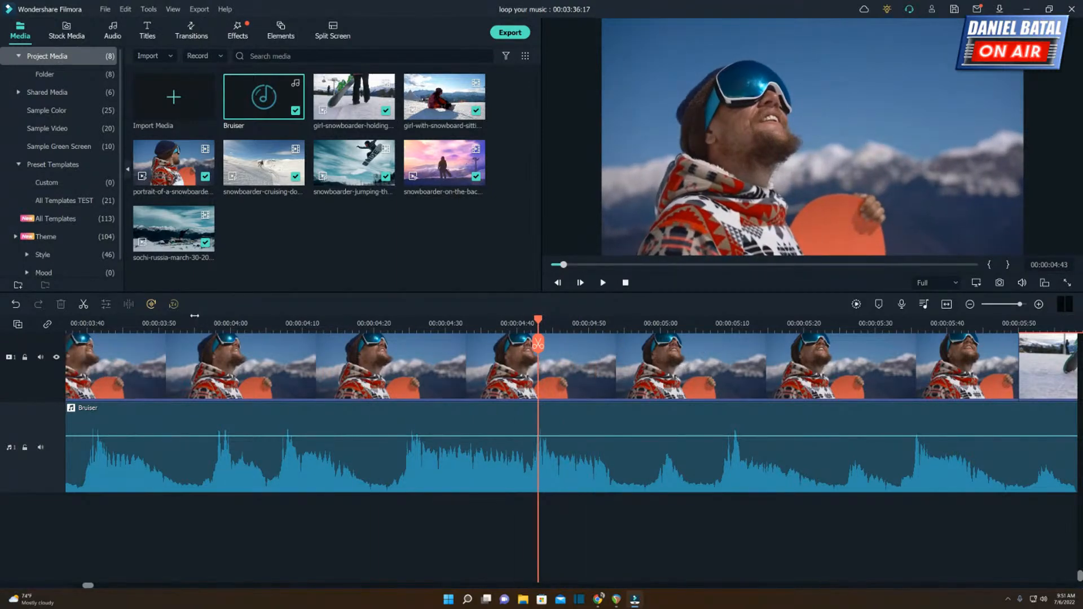
Lock the video track and split the Bruiser music at 00:00:04:42.
{"action": "left_click_drag", "start_coordinate": [164, 323], "coordinate": [1080, 326]}
{"action": "key", "text": "Left"}
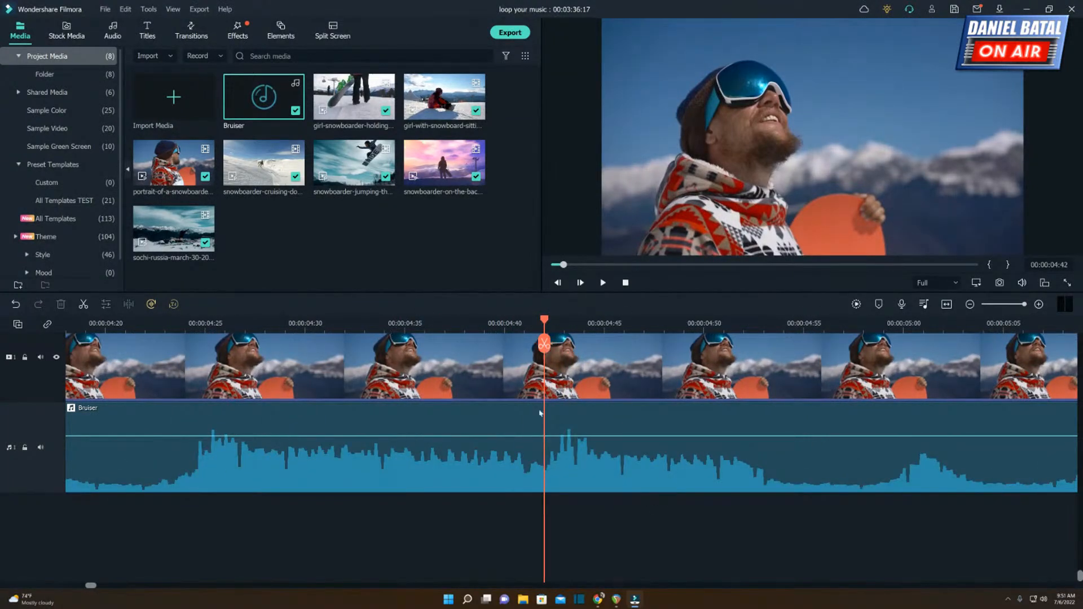
{"action": "left_click", "coordinate": [40, 357]}
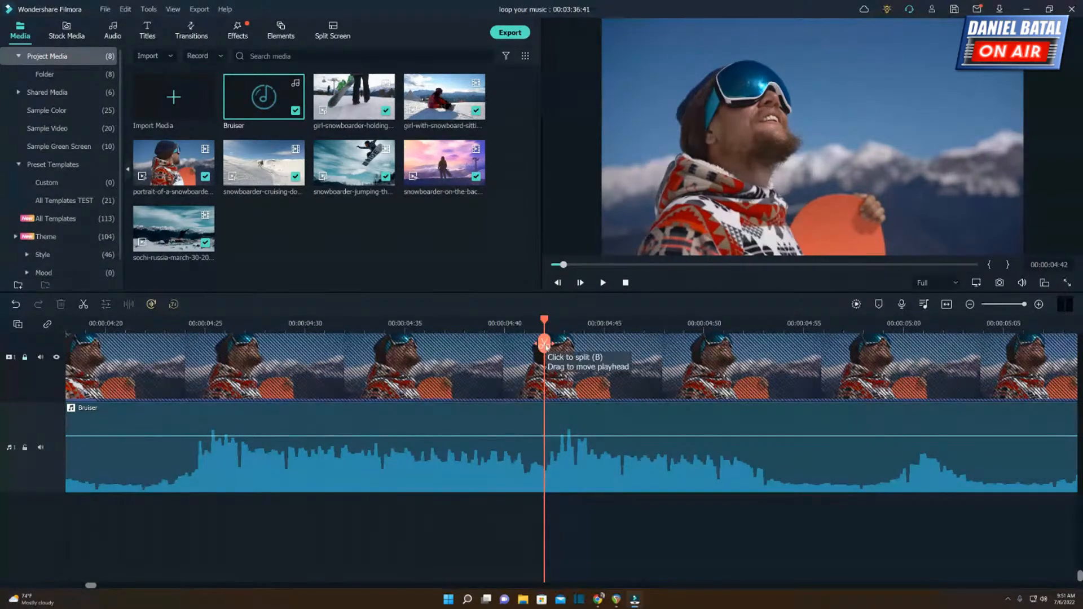
{"action": "left_click", "coordinate": [544, 344]}
Move the long remaining part of Bruiser later on its track, starting at about 00:01:17:00.
{"action": "left_click", "coordinate": [562, 424]}
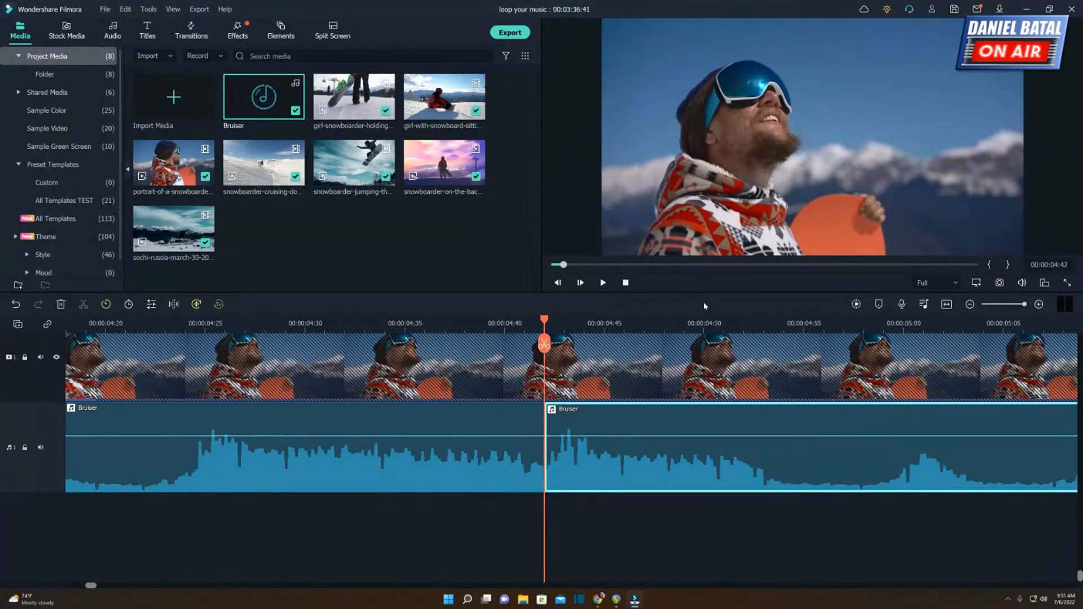
{"action": "left_click_drag", "start_coordinate": [696, 327], "coordinate": [334, 321]}
{"action": "left_click", "coordinate": [946, 305]}
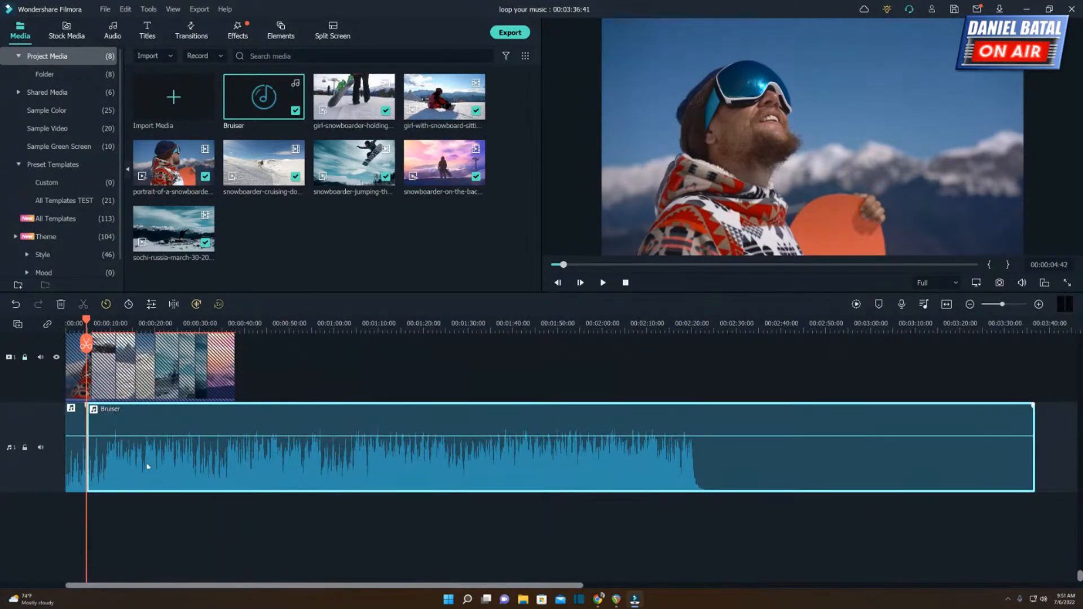
{"action": "left_click_drag", "start_coordinate": [148, 466], "coordinate": [470, 471]}
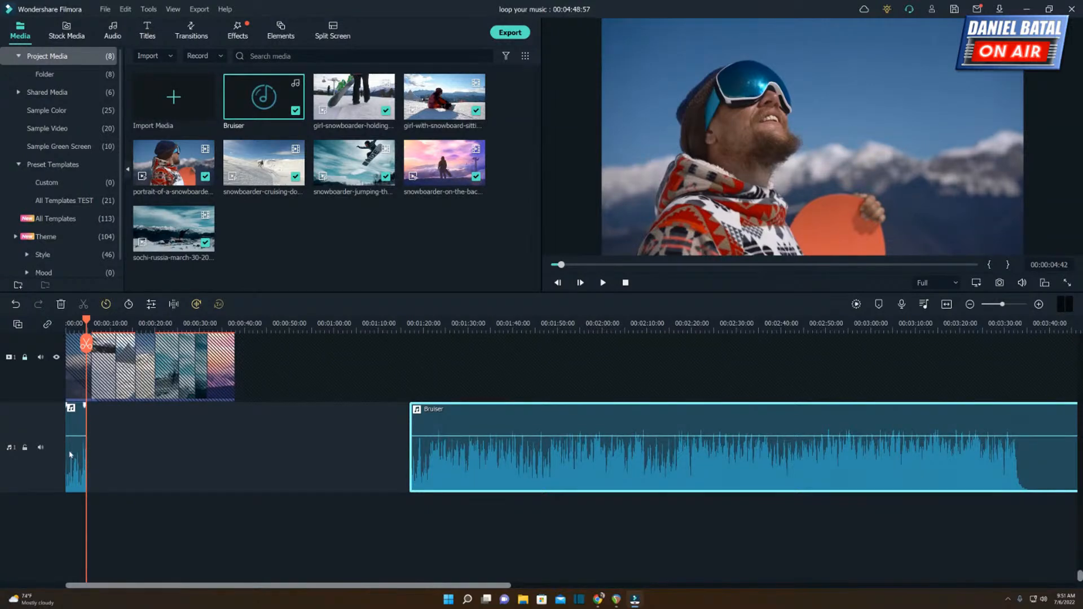
Copy the short opening Bruiser segment and add a second audio track below the first.
{"action": "right_click", "coordinate": [71, 444]}
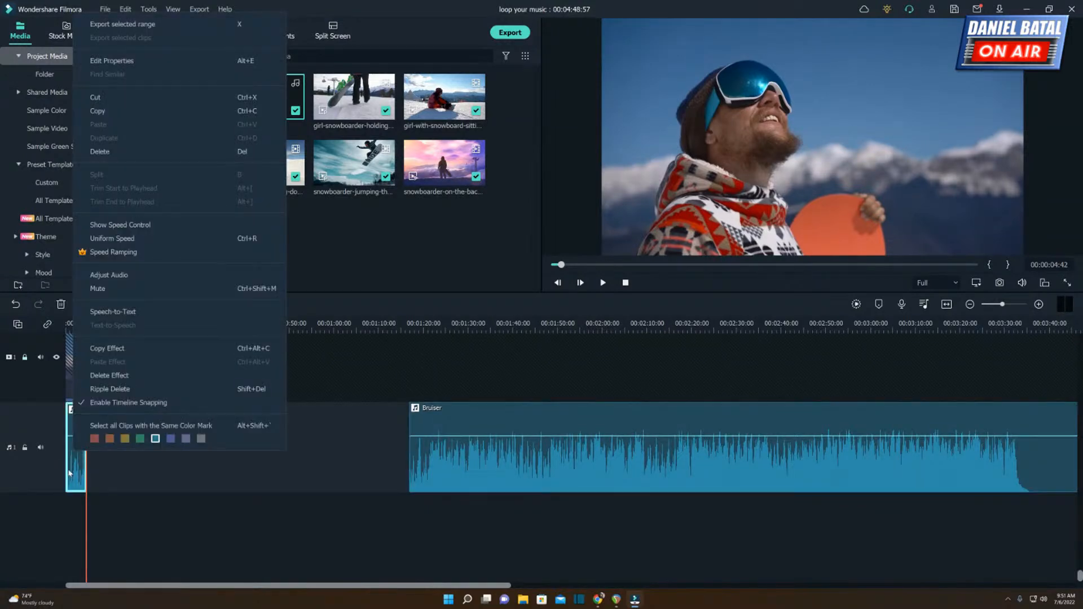
{"action": "left_click", "coordinate": [105, 111]}
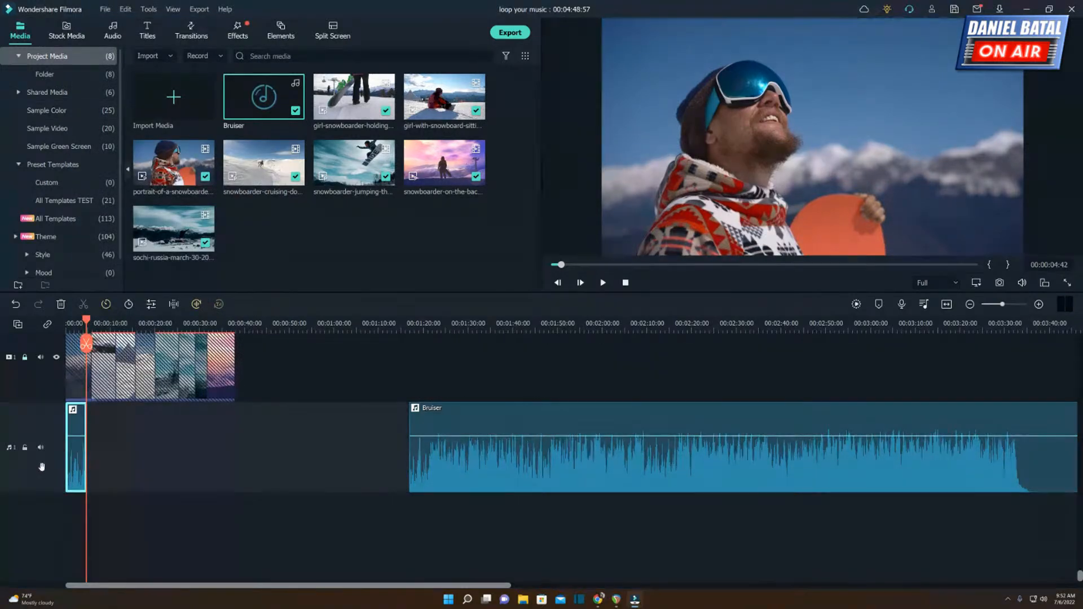
{"action": "right_click", "coordinate": [41, 465]}
{"action": "left_click", "coordinate": [78, 481]}
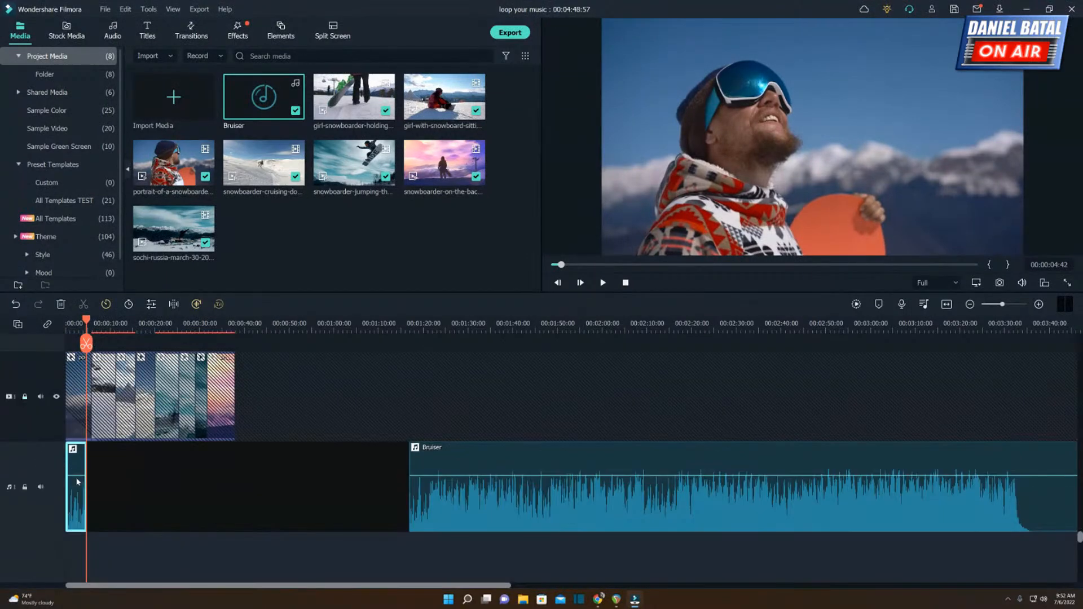
{"action": "scroll", "coordinate": [153, 494], "scroll_direction": "down", "scroll_amount": 1}
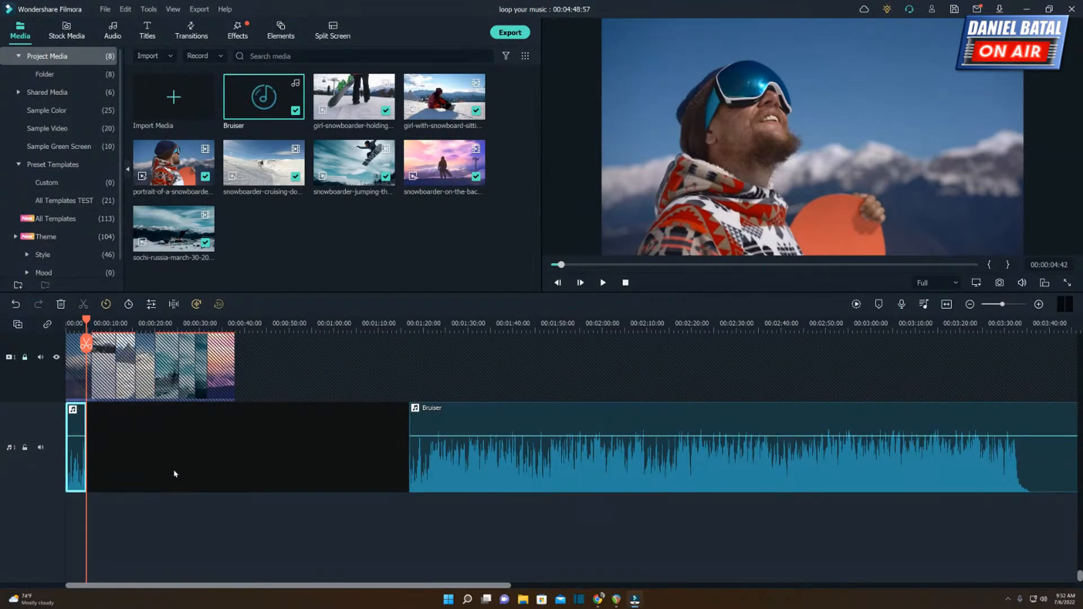
{"action": "scroll", "coordinate": [177, 472], "scroll_direction": "up", "scroll_amount": 2}
{"action": "right_click", "coordinate": [45, 511]}
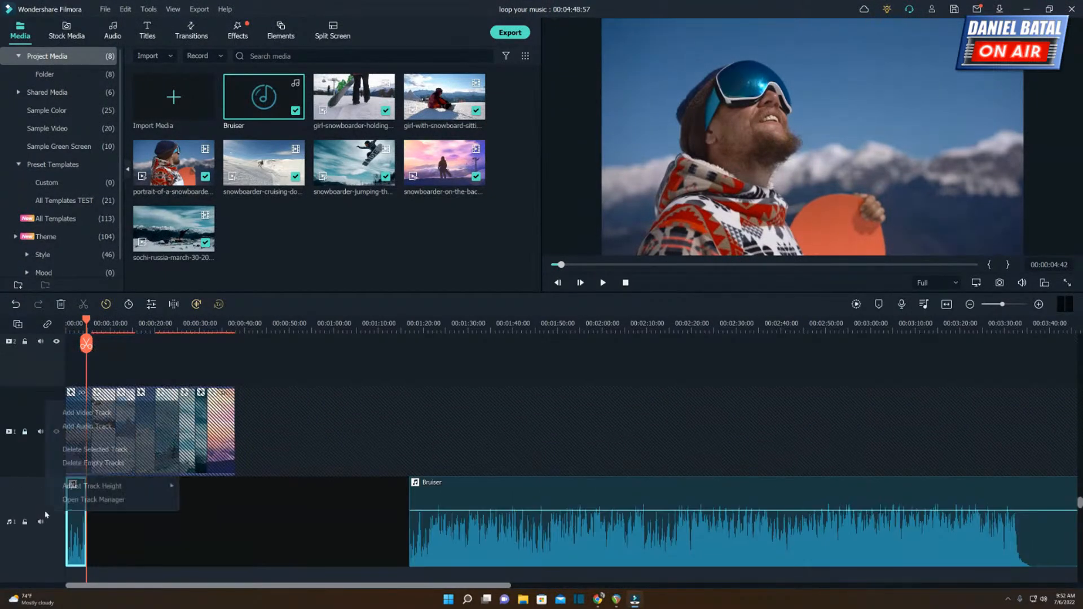
{"action": "left_click", "coordinate": [86, 427]}
{"action": "scroll", "coordinate": [111, 459], "scroll_direction": "down", "scroll_amount": 3}
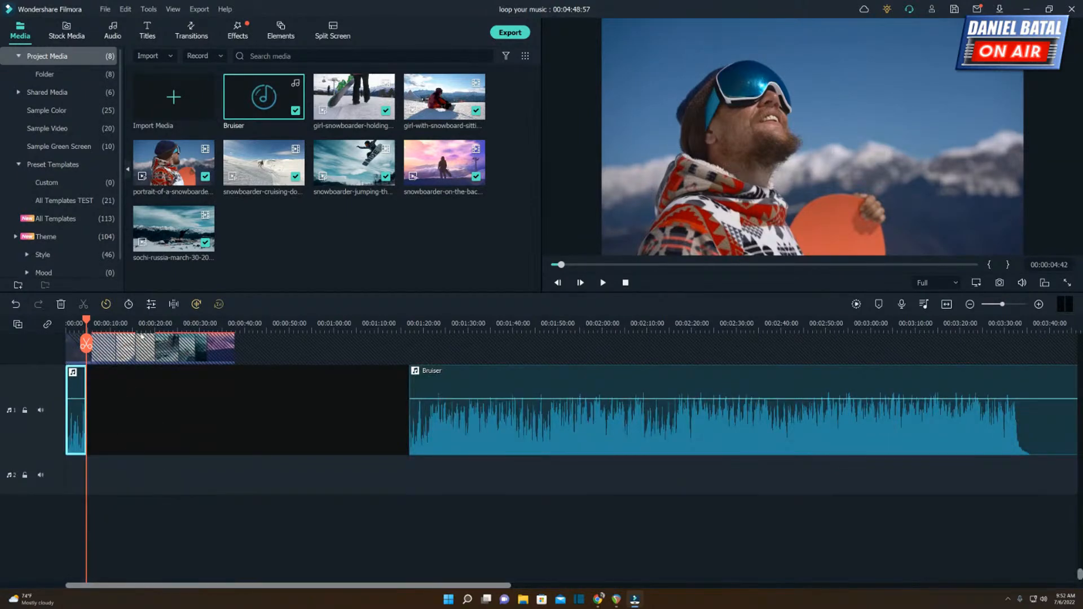
Paste the copied Bruiser segment onto the second audio track at 00:00:04:42, where the first segment ends.
{"action": "left_click", "coordinate": [56, 476]}
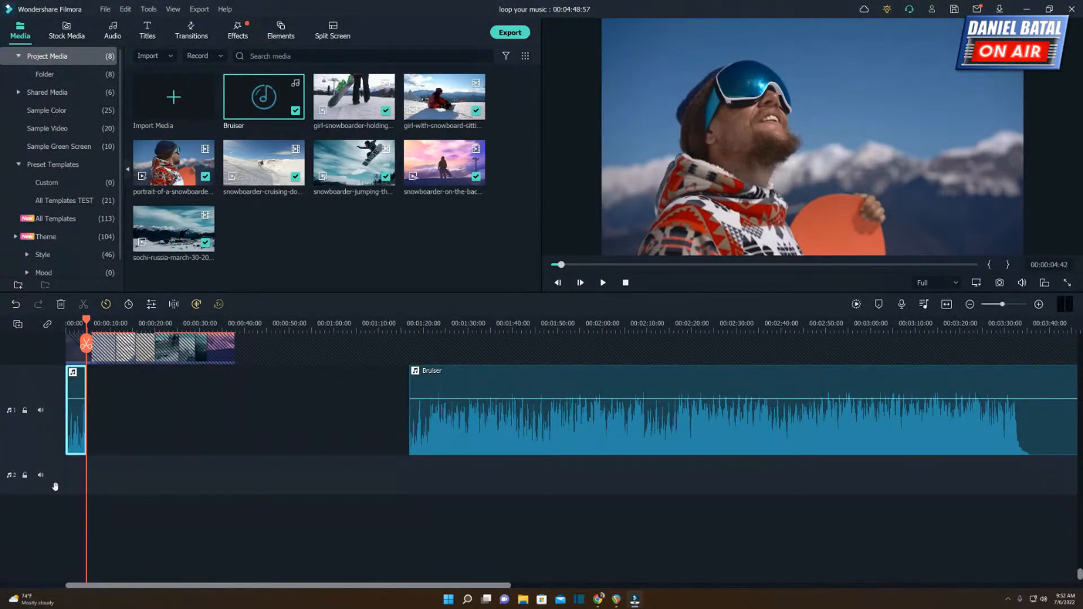
{"action": "right_click", "coordinate": [89, 479]}
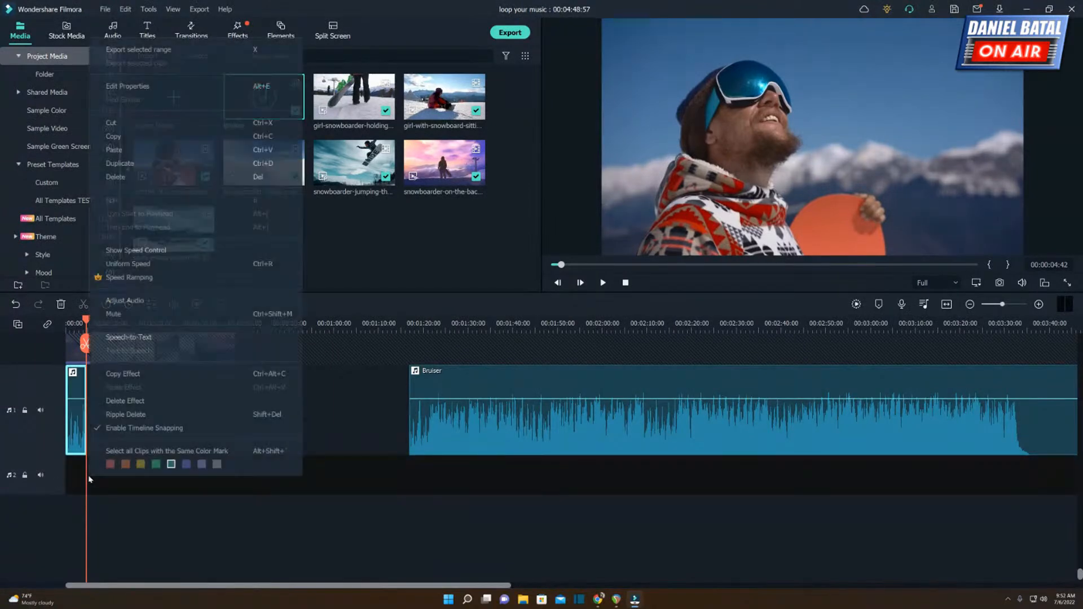
{"action": "left_click", "coordinate": [136, 153]}
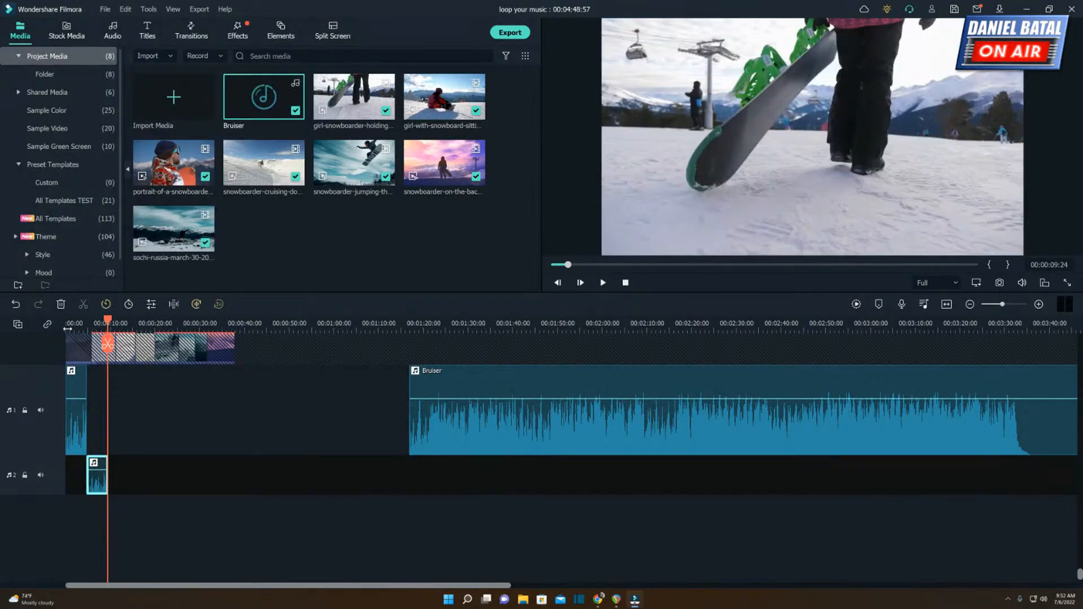
Play the music from 00:00:02:27 across the join between the first and second Bruiser segments.
{"action": "left_click", "coordinate": [74, 326]}
{"action": "left_click_drag", "start_coordinate": [94, 325], "coordinate": [550, 321]}
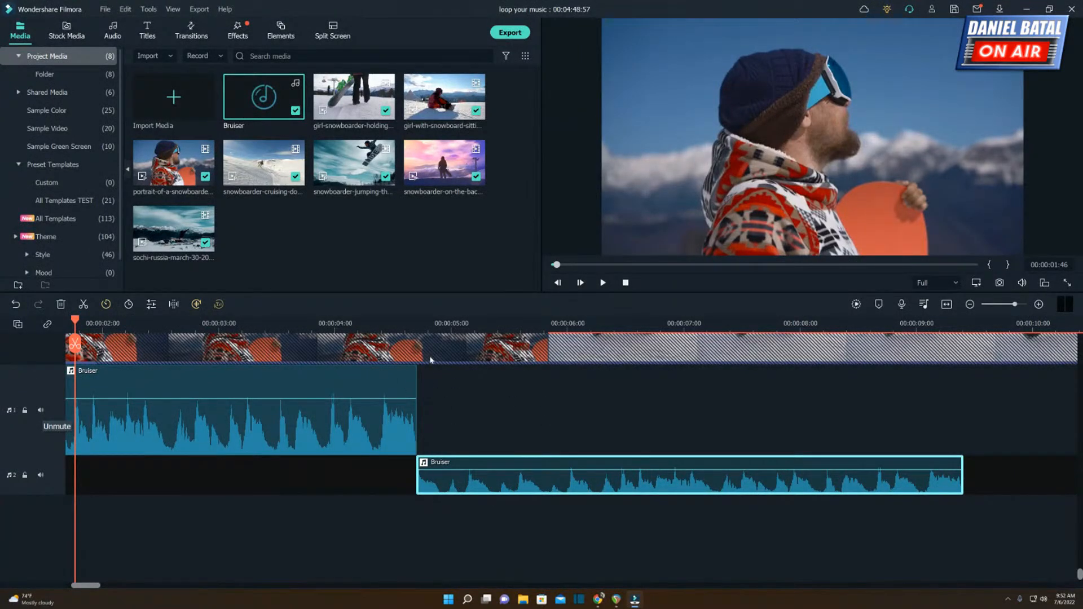
{"action": "left_click_drag", "start_coordinate": [408, 323], "coordinate": [28, 335]}
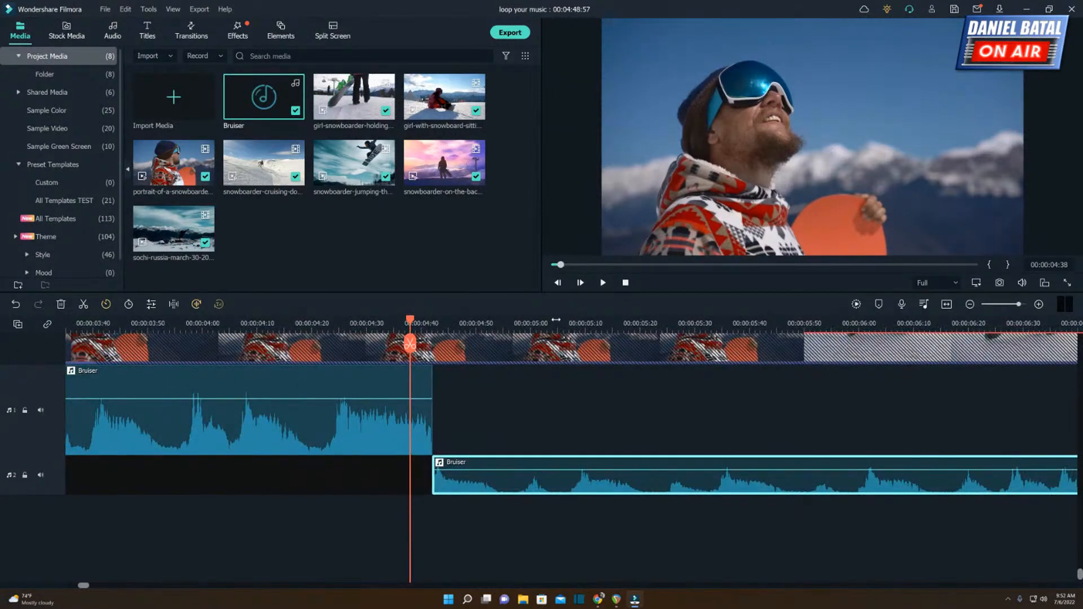
{"action": "left_click_drag", "start_coordinate": [557, 320], "coordinate": [384, 317]}
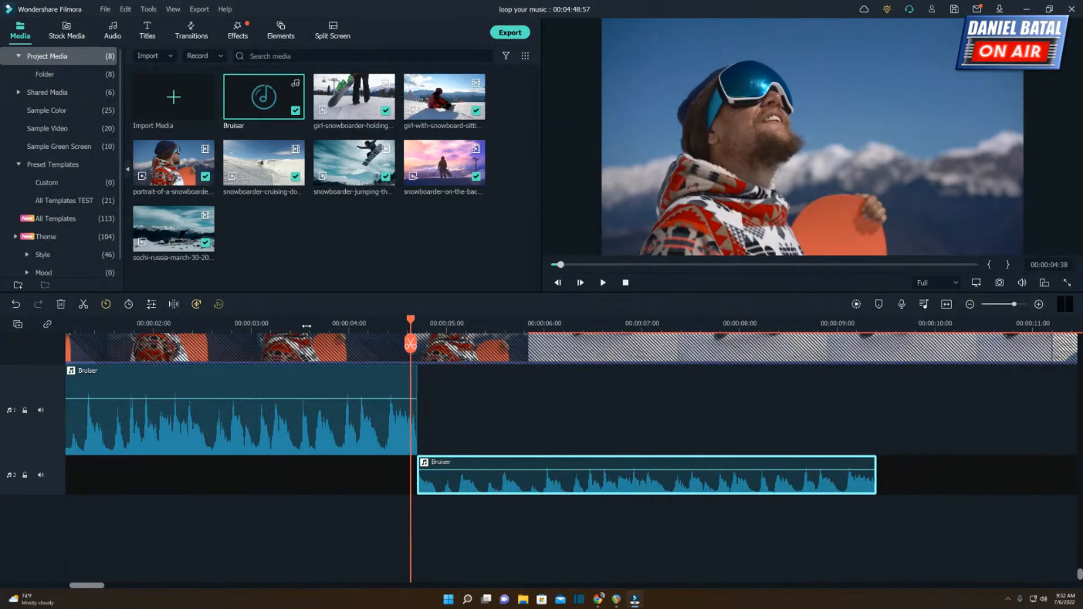
{"action": "left_click", "coordinate": [197, 326]}
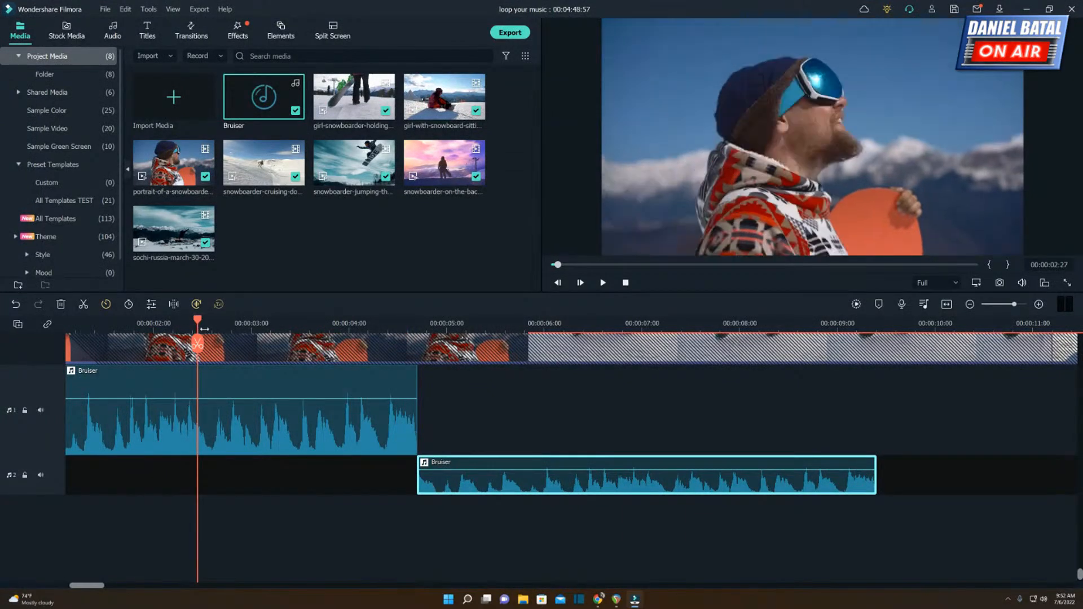
{"action": "key", "text": "space"}
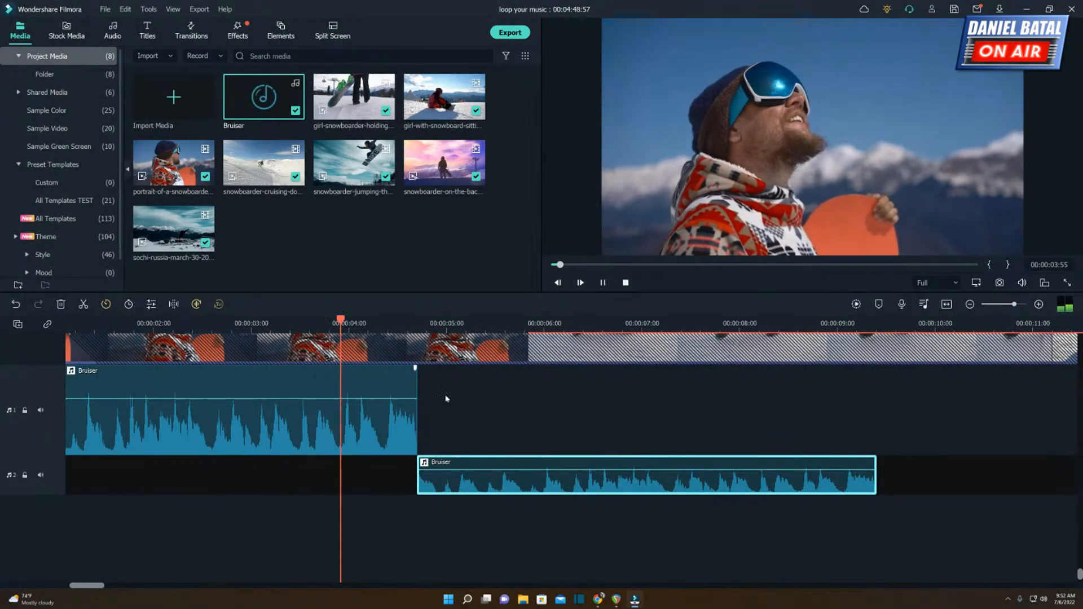
{"action": "key", "text": "space"}
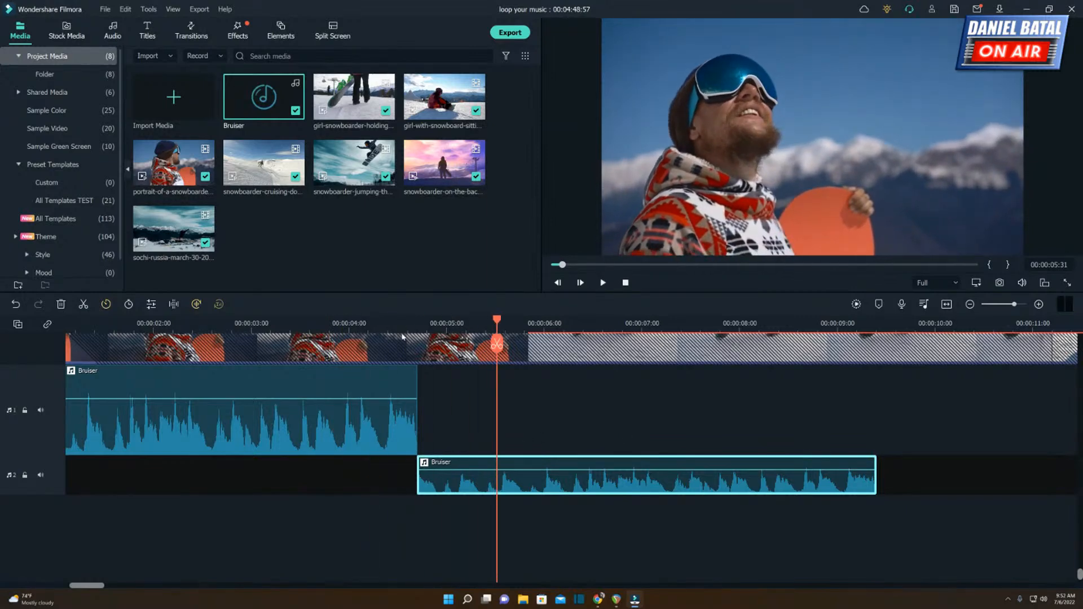
Examine the join between the first two Bruiser segments up close and replay it from 00:00:03:25.
{"action": "left_click", "coordinate": [385, 328]}
{"action": "left_click", "coordinate": [416, 328]}
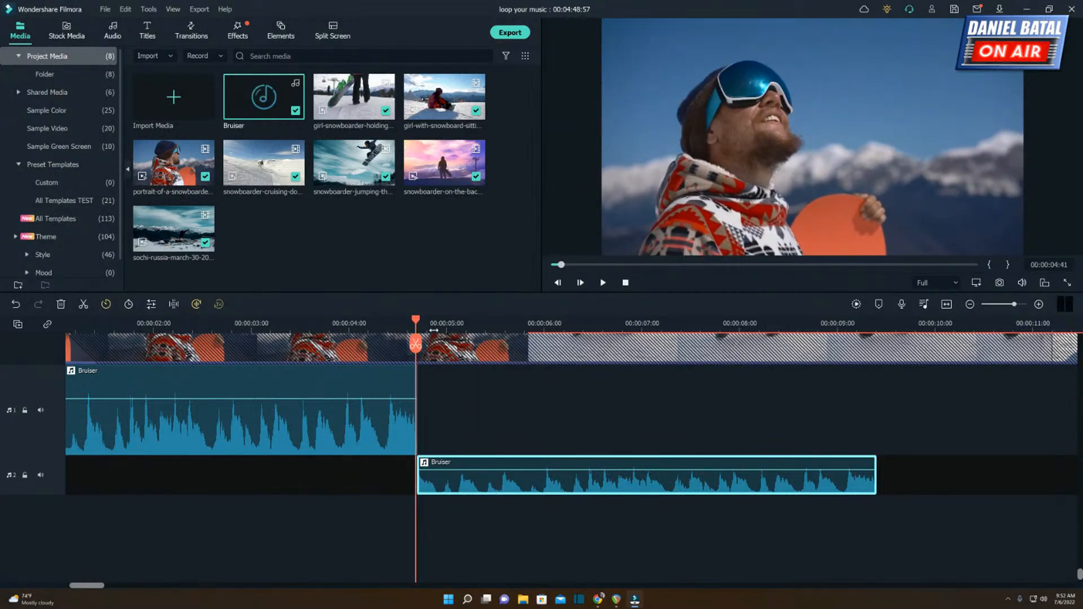
{"action": "scroll", "coordinate": [465, 329], "scroll_direction": "up", "scroll_amount": 4}
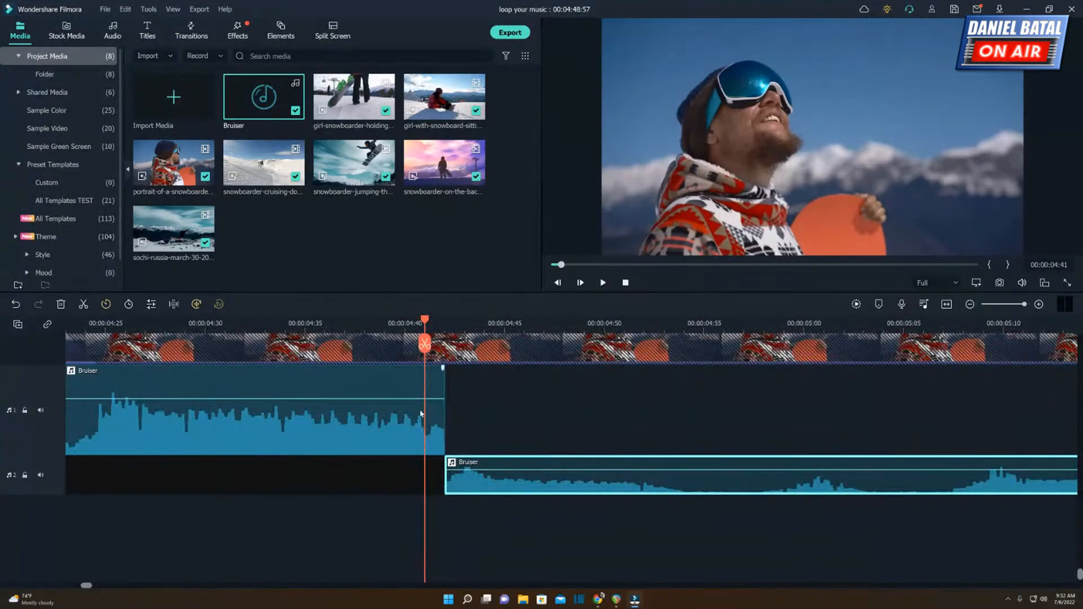
{"action": "scroll", "coordinate": [600, 329], "scroll_direction": "down", "scroll_amount": 2}
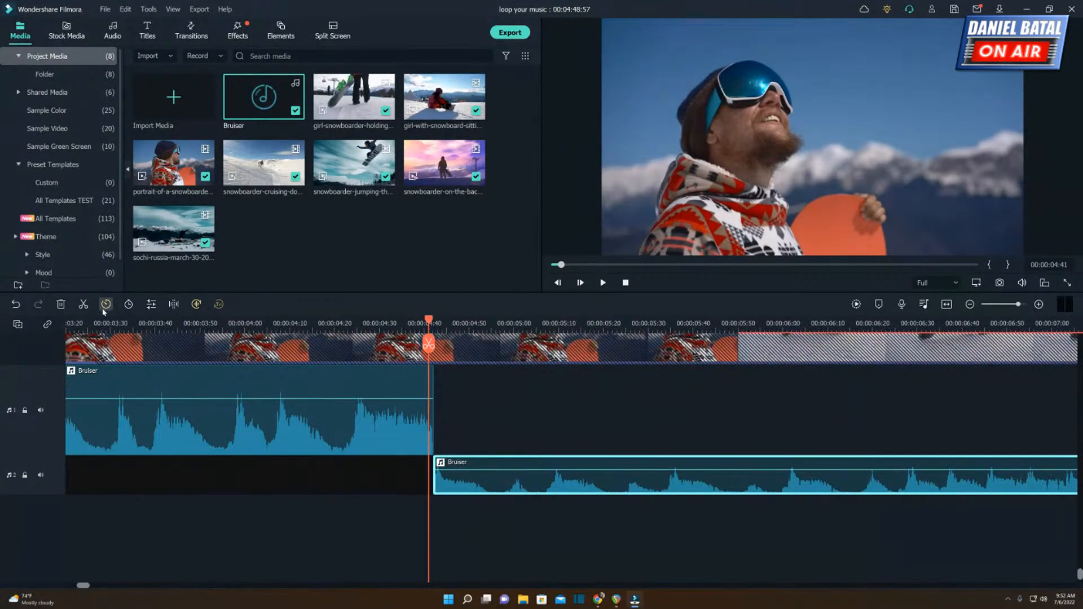
{"action": "left_click", "coordinate": [89, 322]}
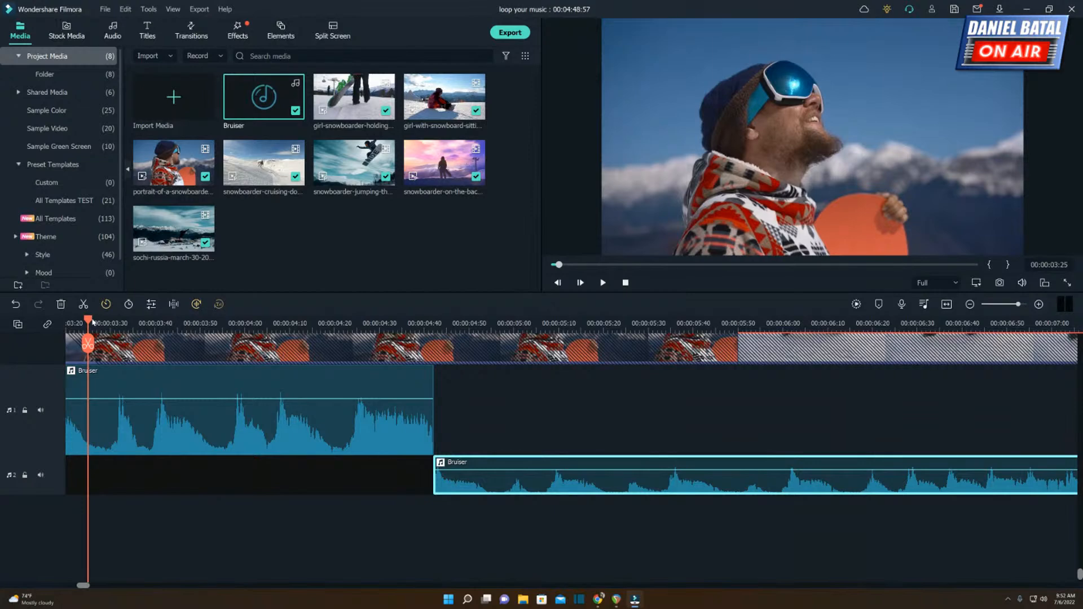
{"action": "key", "text": "space"}
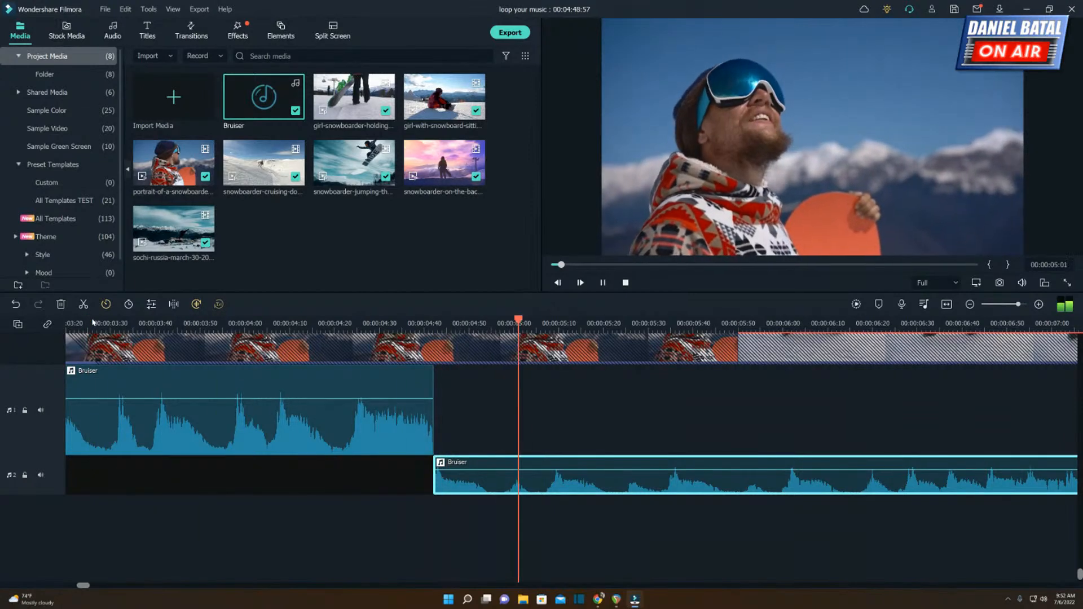
{"action": "key", "text": "space"}
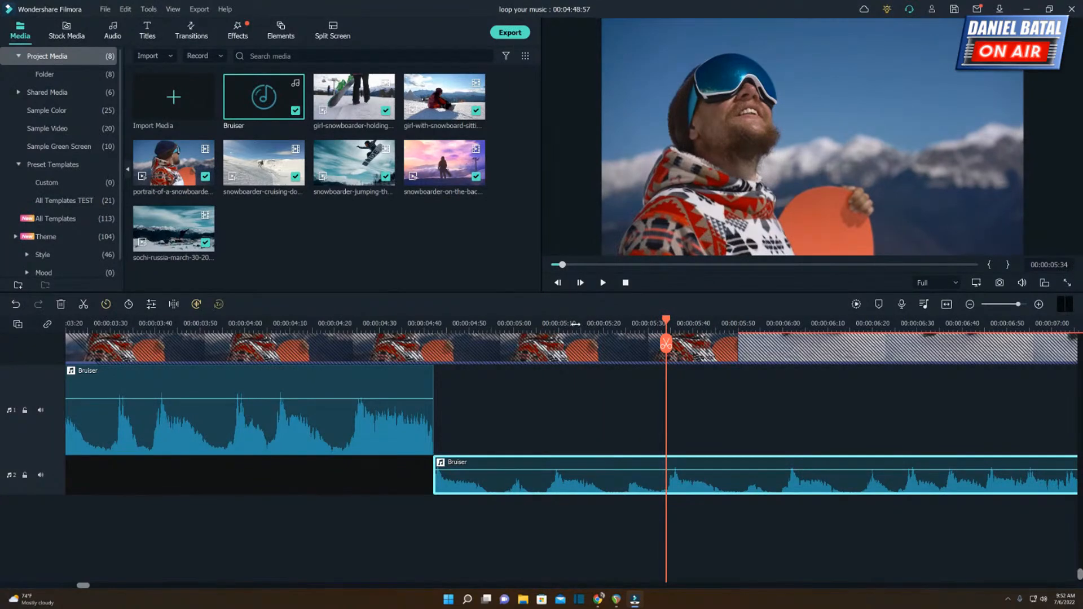
Play both Bruiser segments from the start of the timeline through the end of the second one.
{"action": "left_click_drag", "start_coordinate": [575, 324], "coordinate": [441, 318]}
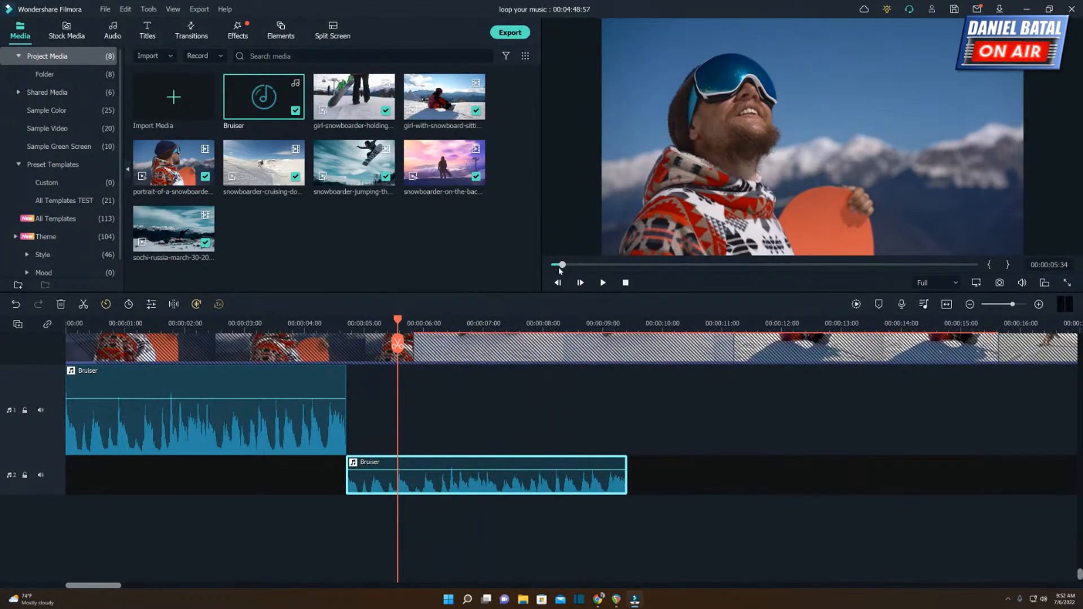
{"action": "left_click_drag", "start_coordinate": [560, 269], "coordinate": [555, 264]}
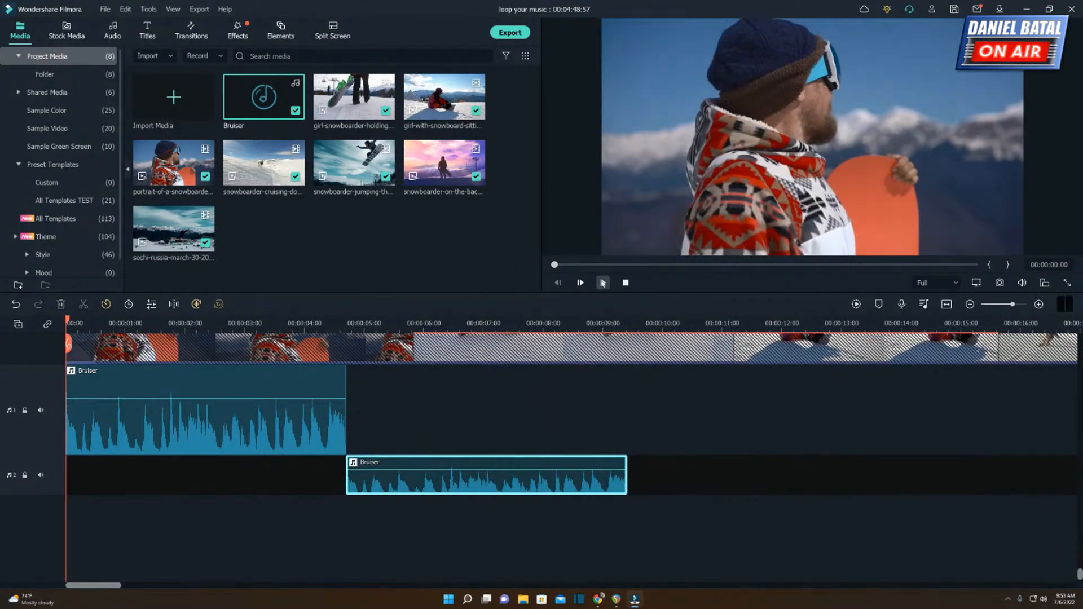
{"action": "left_click", "coordinate": [603, 283]}
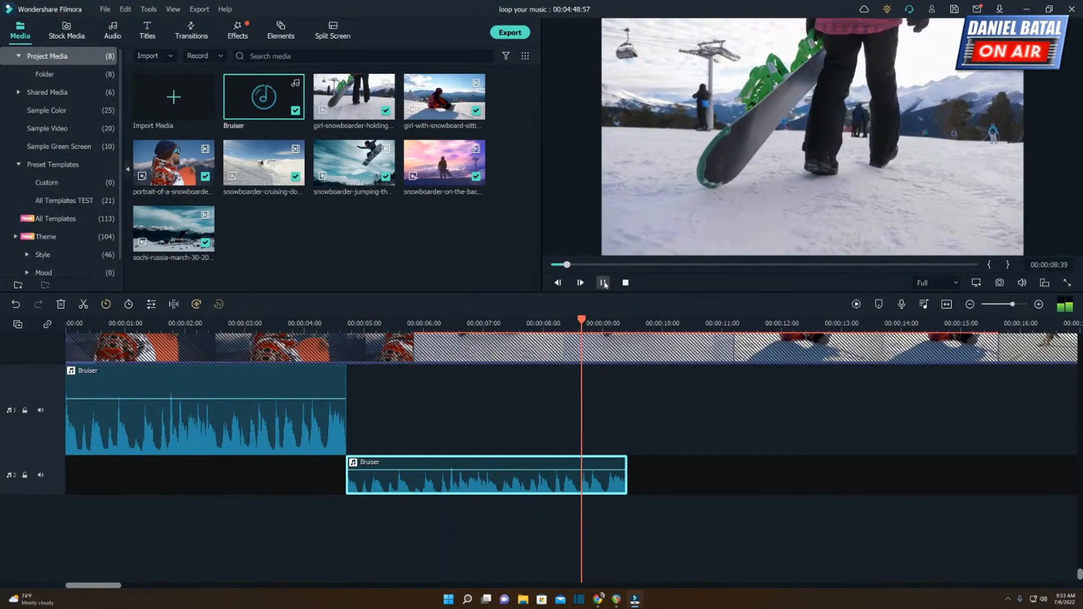
{"action": "key", "text": "space"}
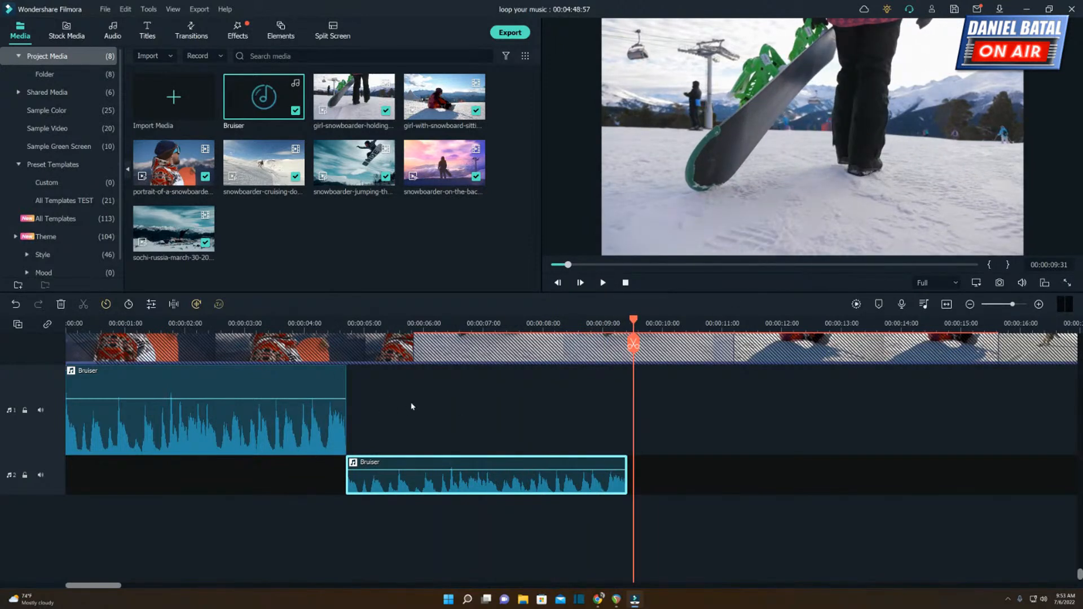
Try overlapping the second Bruiser segment slightly with the end of the first, and return it to 00:00:04:42.
{"action": "left_click", "coordinate": [341, 328]}
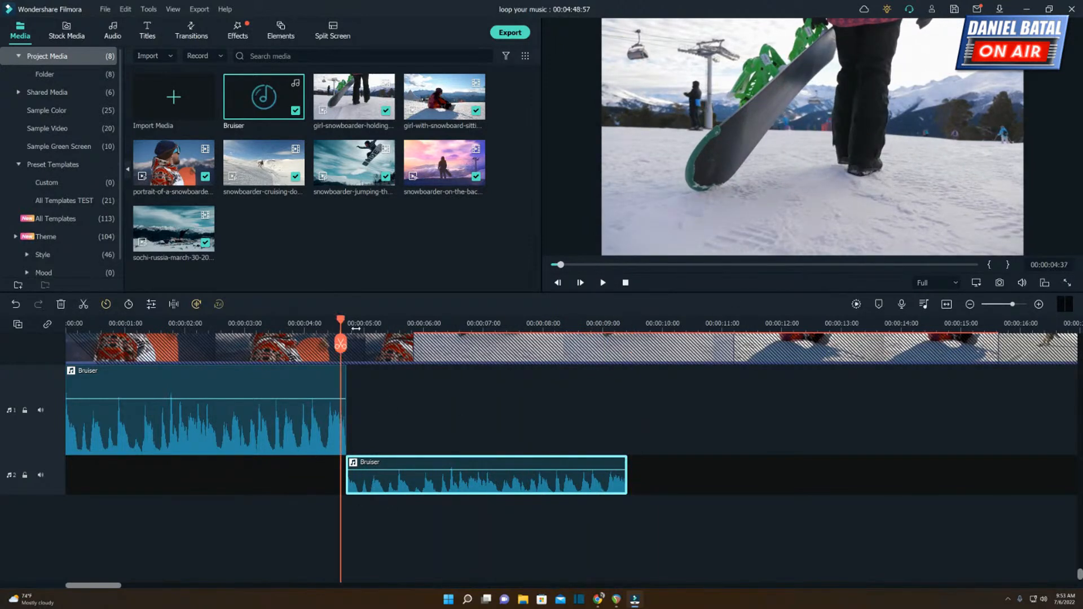
{"action": "left_click_drag", "start_coordinate": [356, 328], "coordinate": [612, 326]}
{"action": "left_click", "coordinate": [423, 327]}
{"action": "left_click_drag", "start_coordinate": [472, 485], "coordinate": [433, 478]}
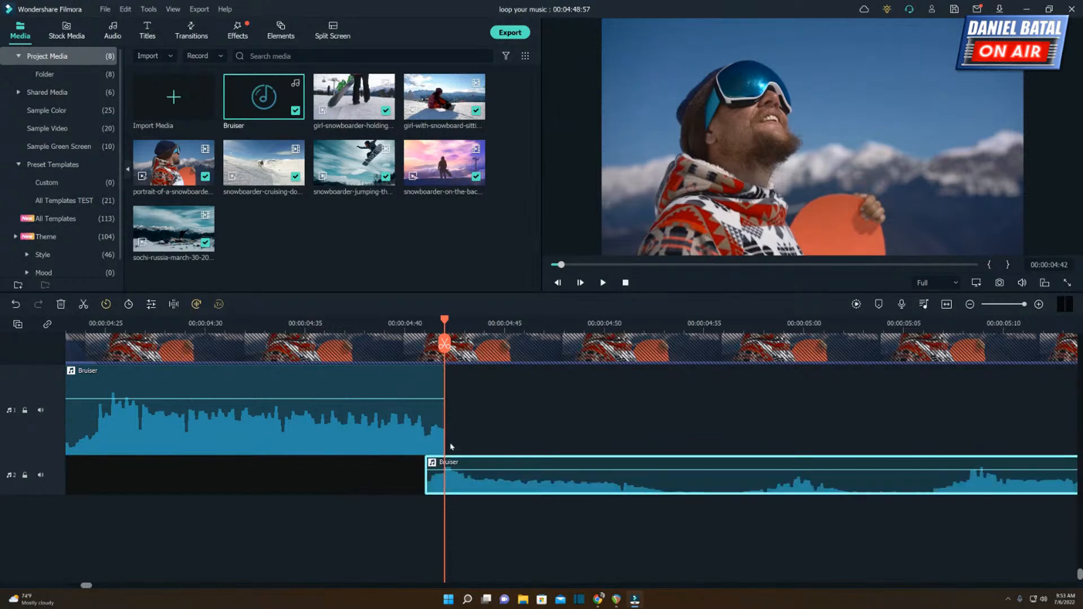
{"action": "left_click", "coordinate": [564, 402]}
{"action": "left_click_drag", "start_coordinate": [468, 483], "coordinate": [512, 488]}
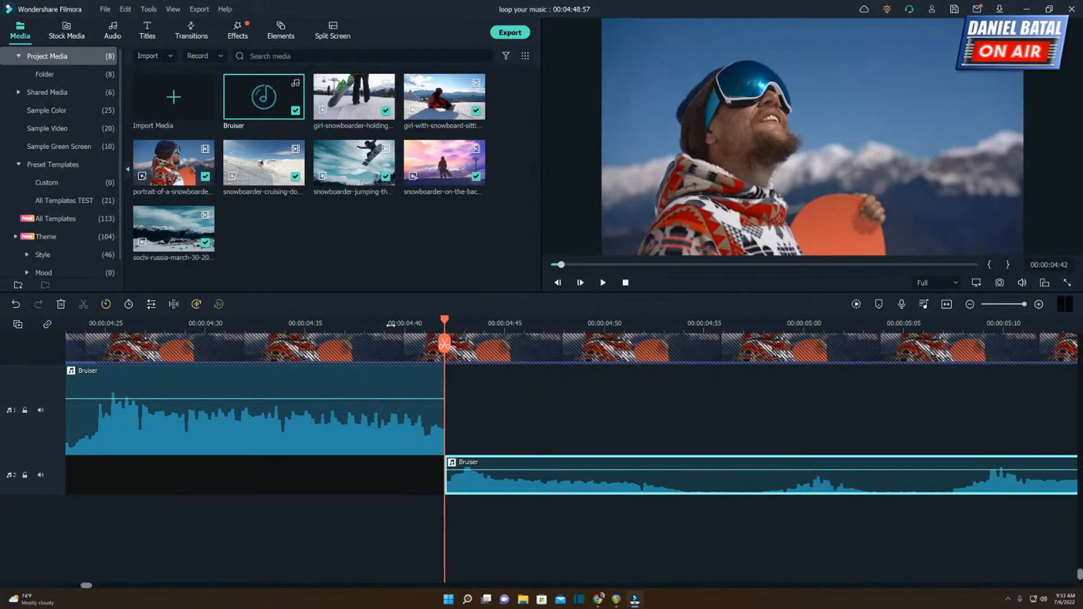
Paste another copy of the Bruiser segment onto the first audio track at 00:00:09:24, where the second segment ends.
{"action": "scroll", "coordinate": [390, 323], "scroll_direction": "down", "scroll_amount": 5}
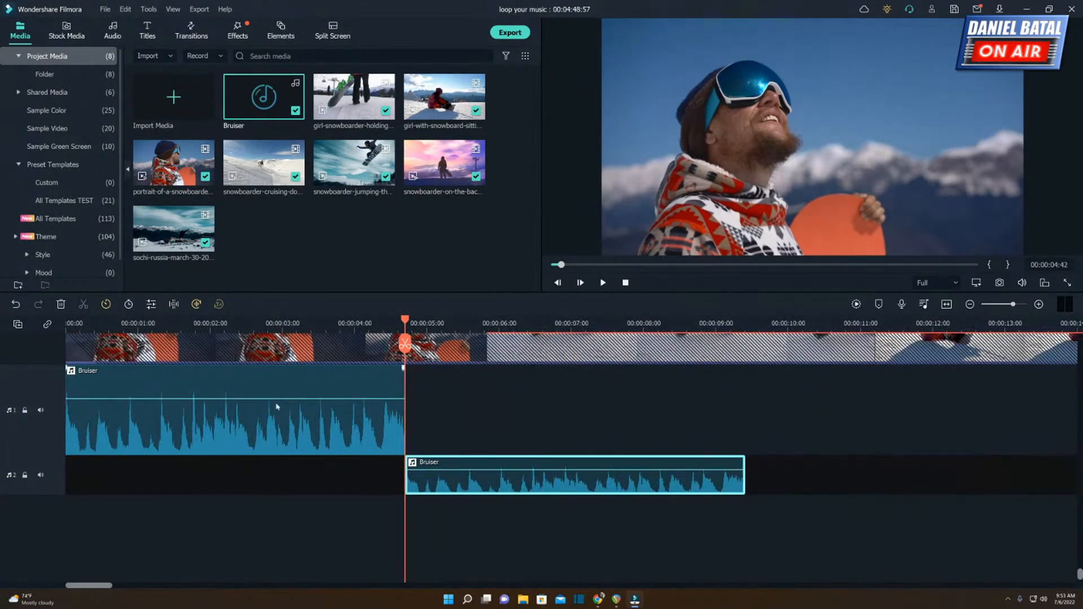
{"action": "left_click", "coordinate": [751, 322]}
{"action": "left_click_drag", "start_coordinate": [751, 319], "coordinate": [747, 321]}
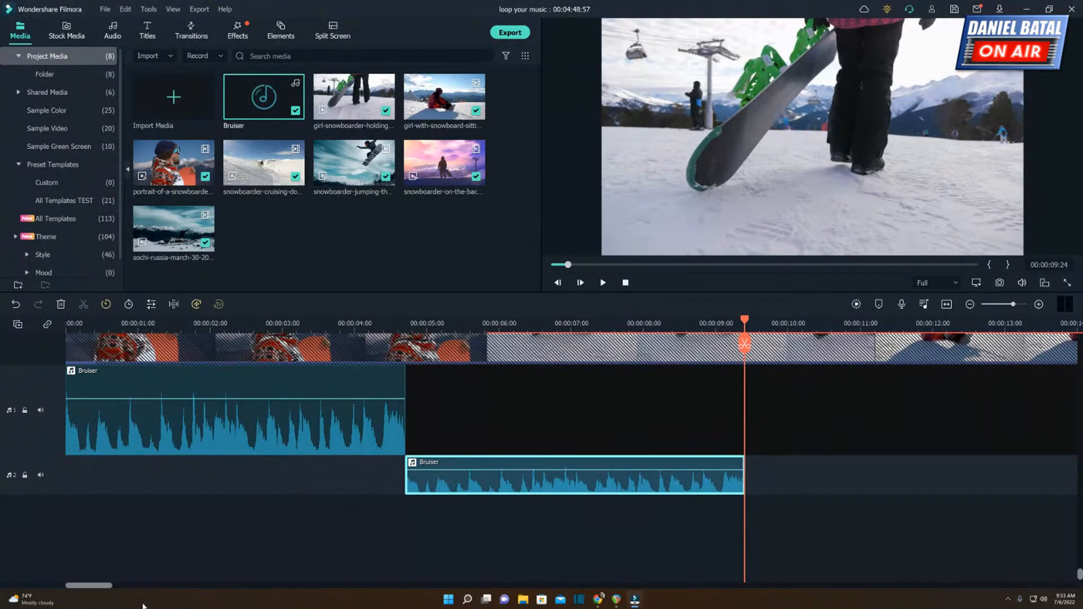
{"action": "left_click_drag", "start_coordinate": [91, 587], "coordinate": [114, 591]}
{"action": "left_click_drag", "start_coordinate": [219, 323], "coordinate": [688, 337]}
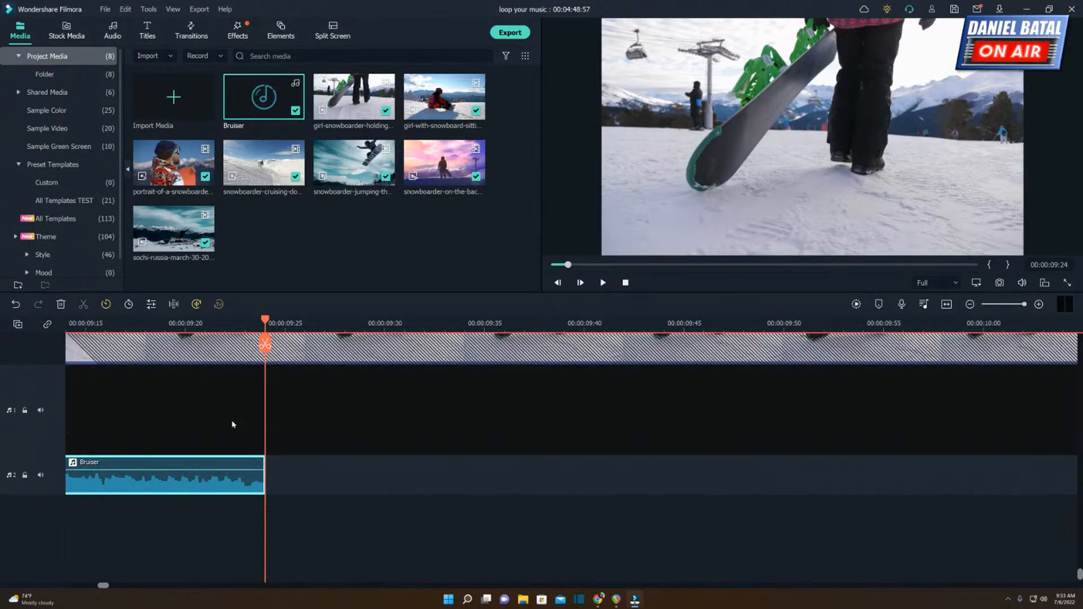
{"action": "right_click", "coordinate": [281, 407]}
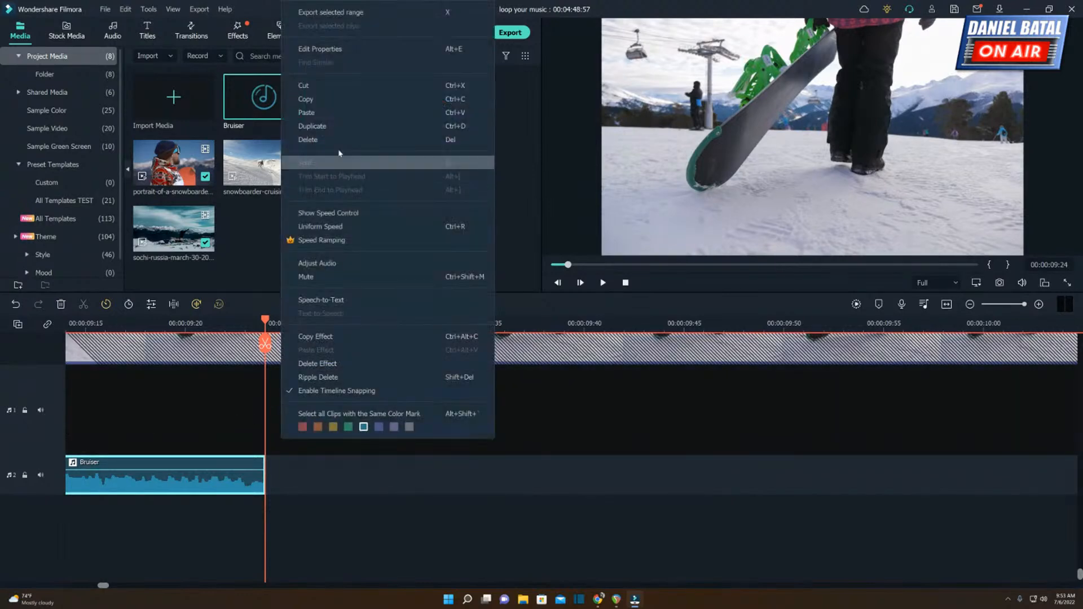
{"action": "left_click", "coordinate": [339, 112]}
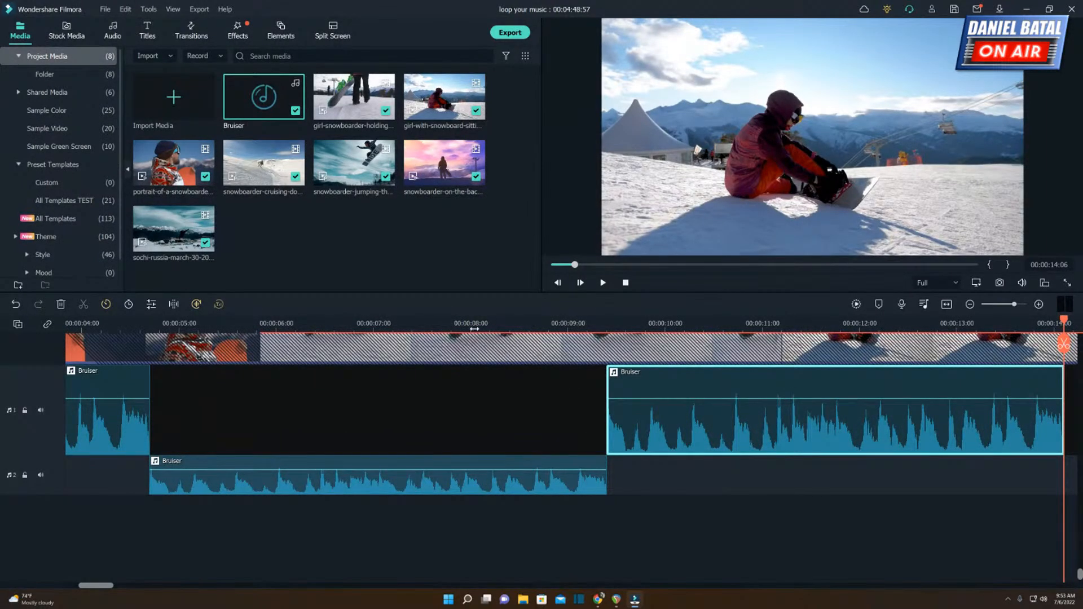
Play the music across the join between the second and third Bruiser segments.
{"action": "left_click", "coordinate": [504, 325]}
{"action": "key", "text": "space"}
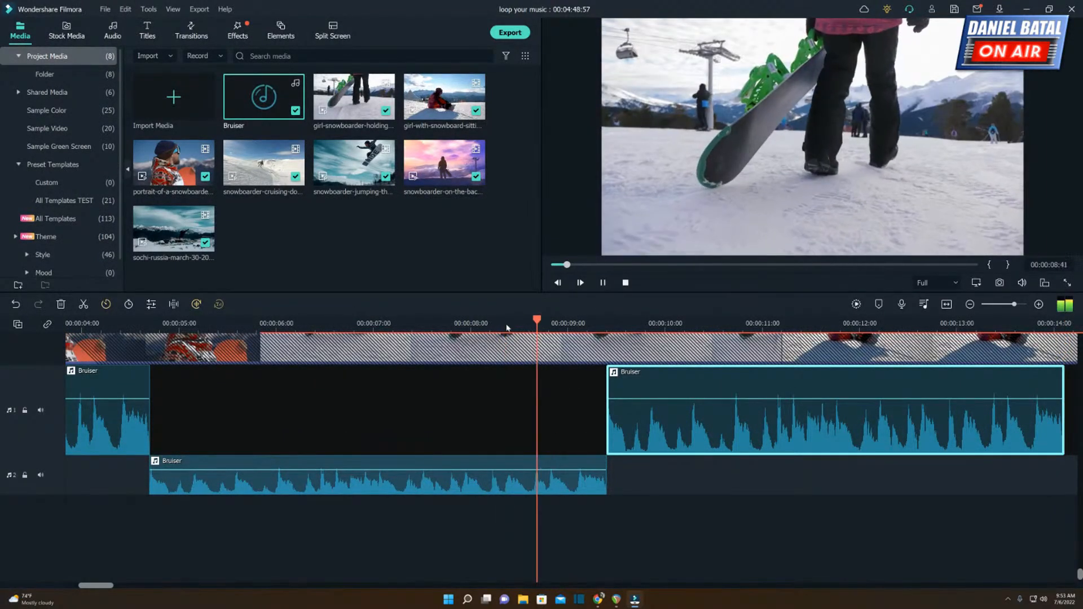
{"action": "key", "text": "space"}
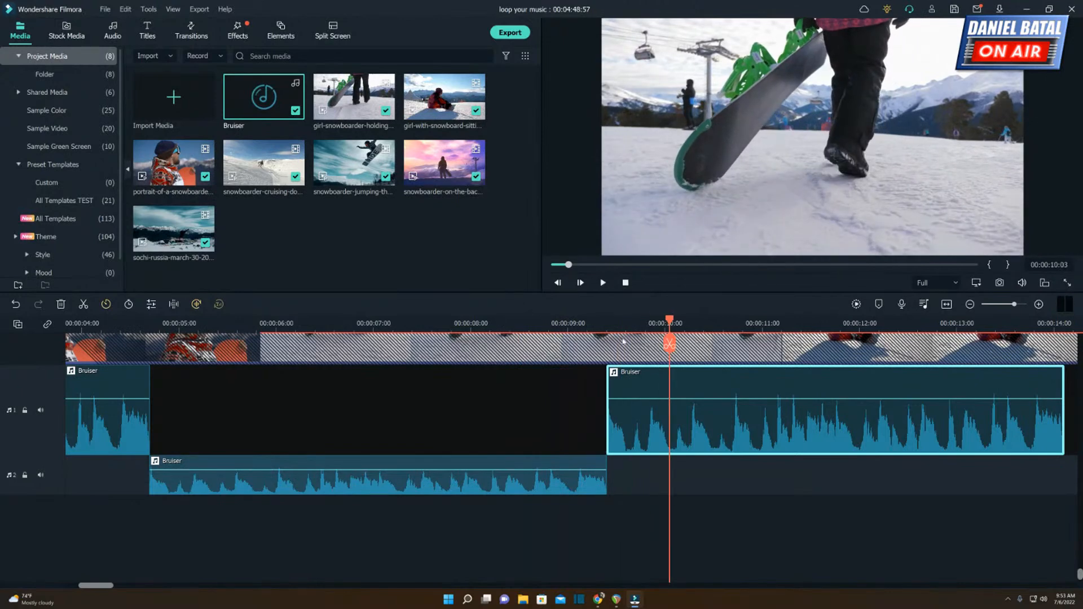
Play the three looped Bruiser segments from the start of the timeline into the third one.
{"action": "scroll", "coordinate": [529, 323], "scroll_direction": "down", "scroll_amount": 3}
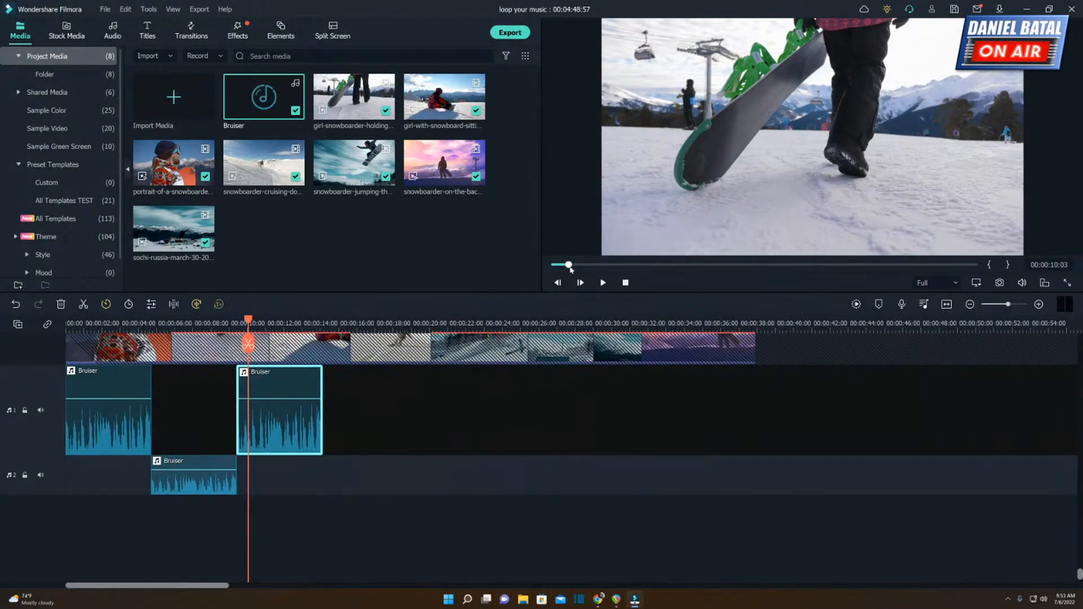
{"action": "left_click", "coordinate": [557, 282]}
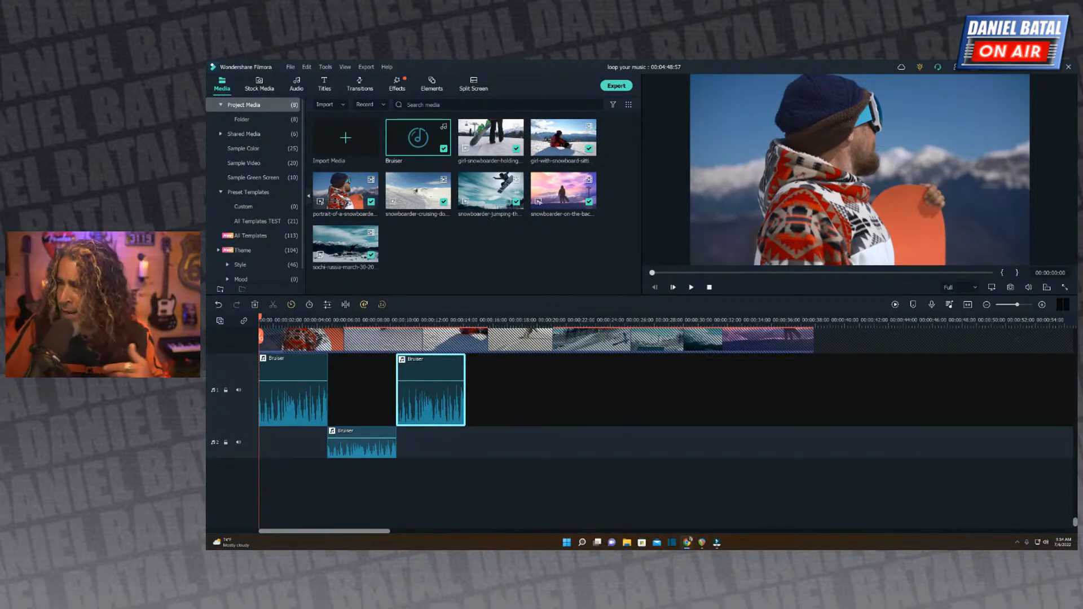
{"action": "left_click", "coordinate": [692, 287]}
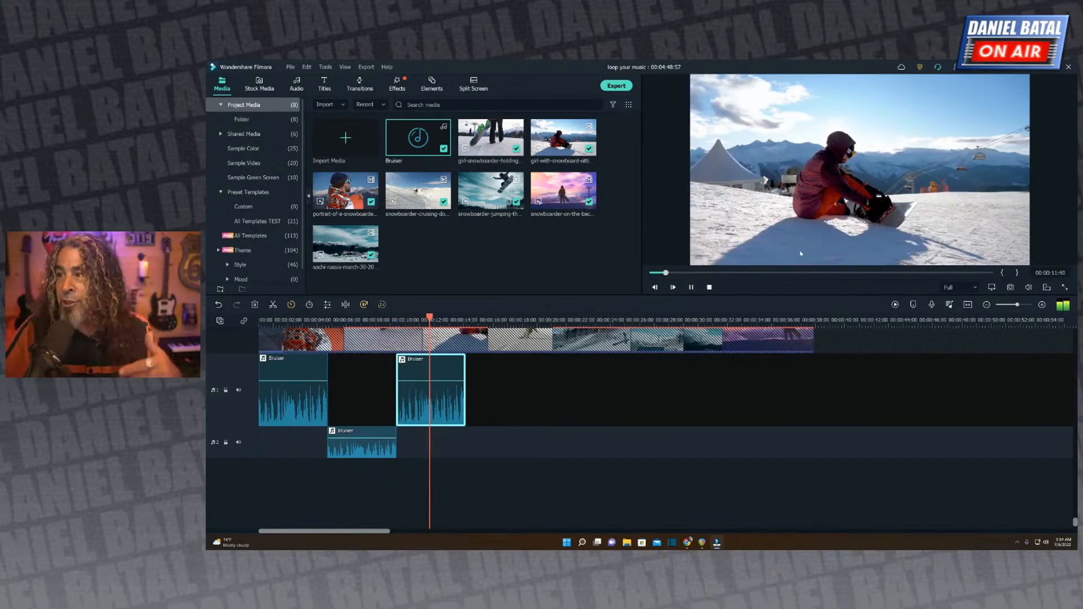
{"action": "left_click", "coordinate": [691, 287]}
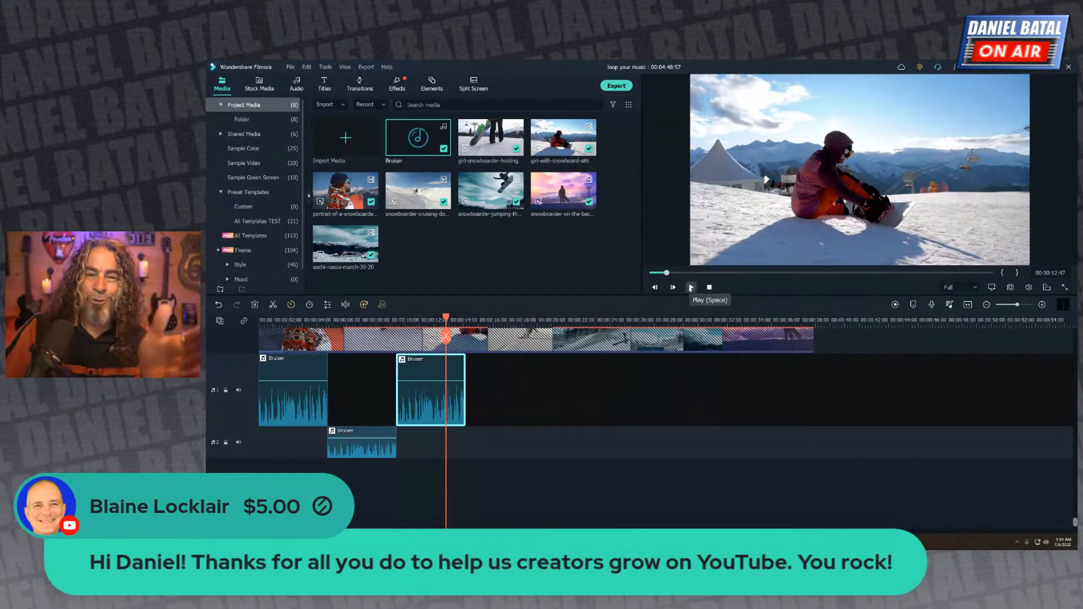
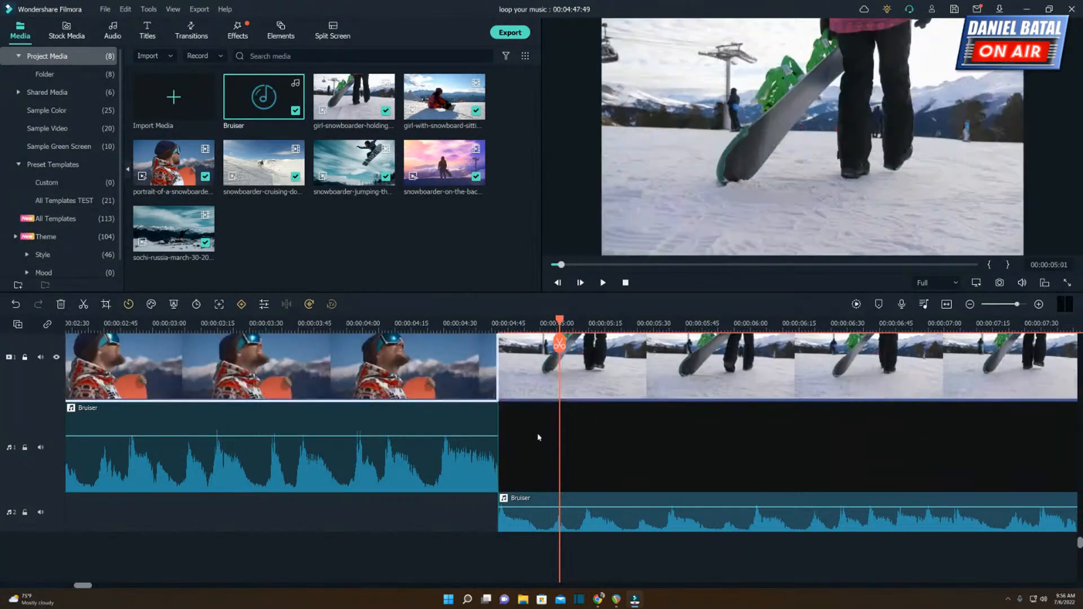
Play the music across the join between the first and second Bruiser segments.
{"action": "left_click", "coordinate": [82, 323]}
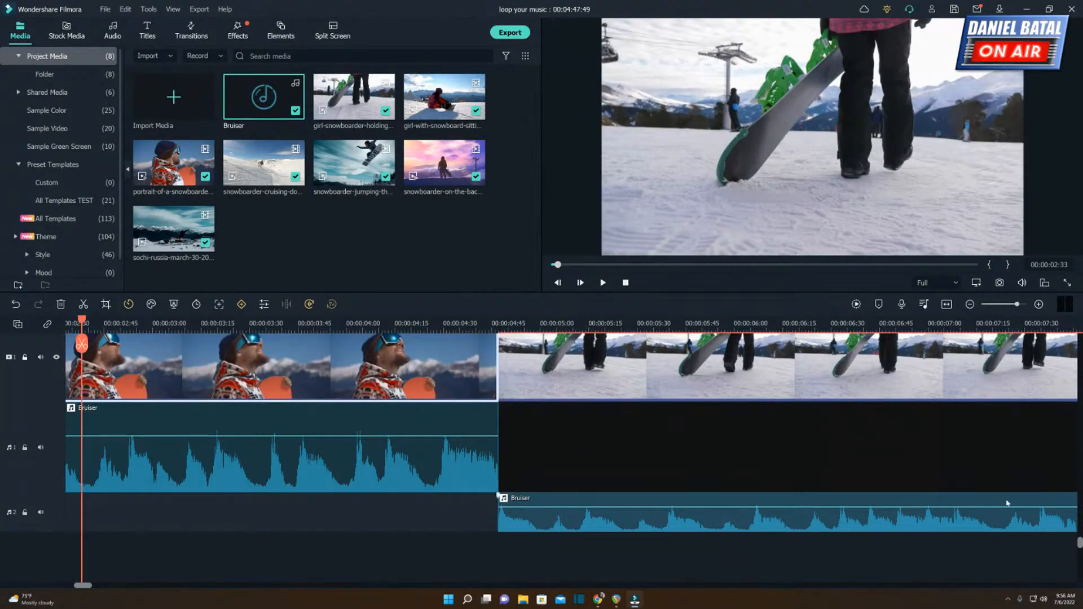
{"action": "key", "text": "space"}
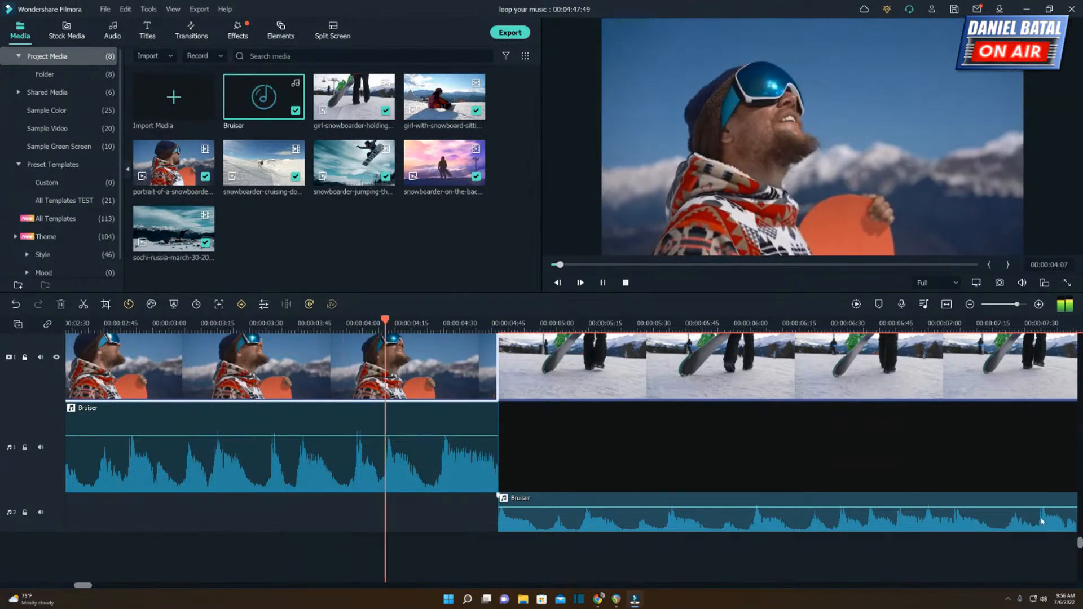
{"action": "key", "text": "space"}
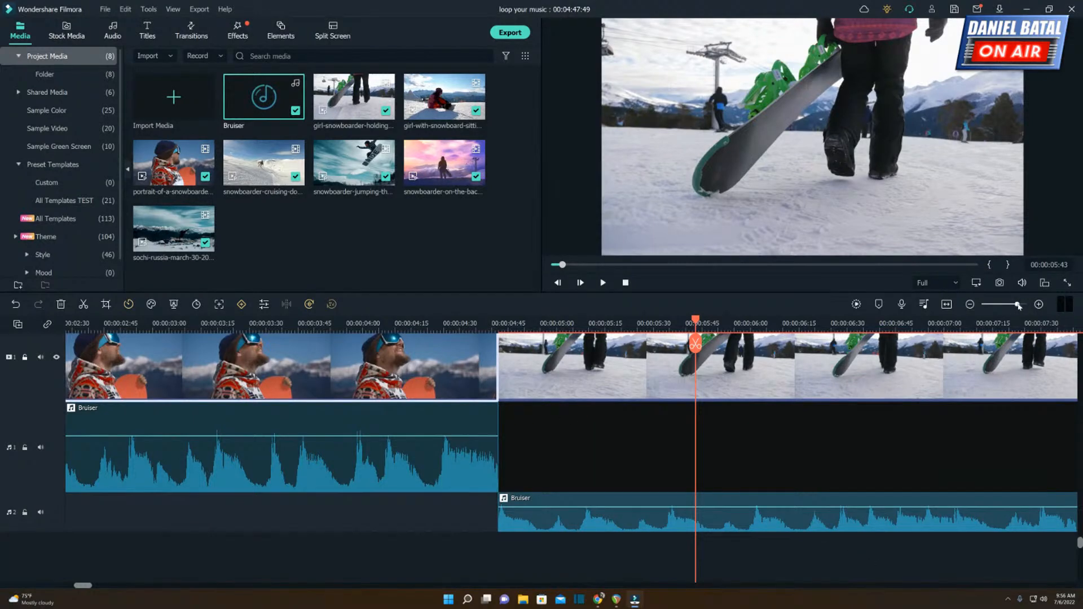
Move the third Bruiser segment to start where the second one ends, and play the second segment up to that join.
{"action": "left_click_drag", "start_coordinate": [1017, 304], "coordinate": [1013, 305]}
{"action": "key", "text": "space"}
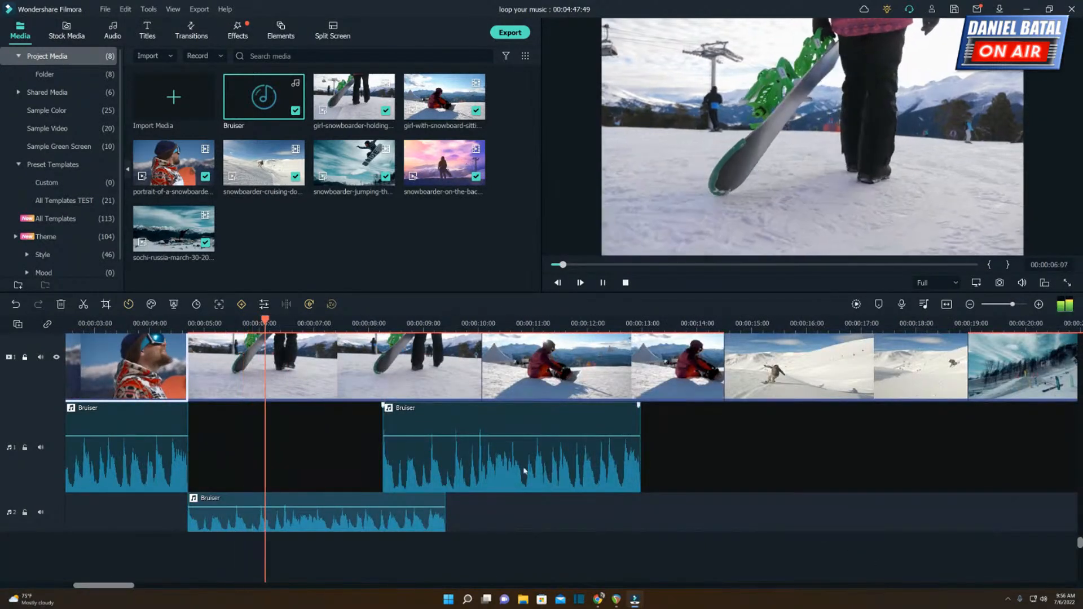
{"action": "left_click_drag", "start_coordinate": [436, 468], "coordinate": [506, 466]}
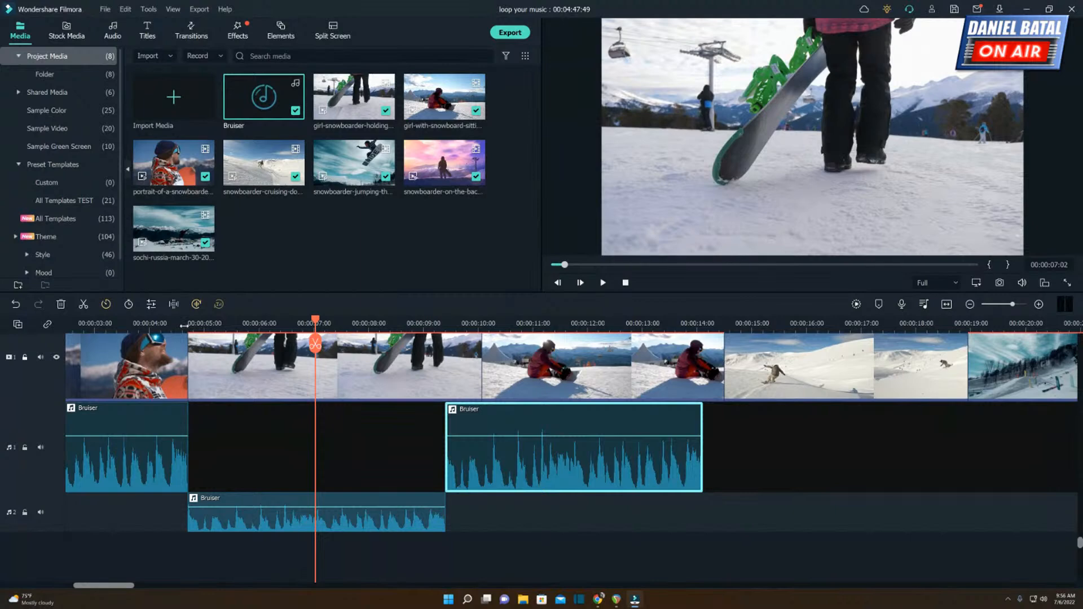
{"action": "left_click", "coordinate": [184, 326]}
{"action": "key", "text": "space"}
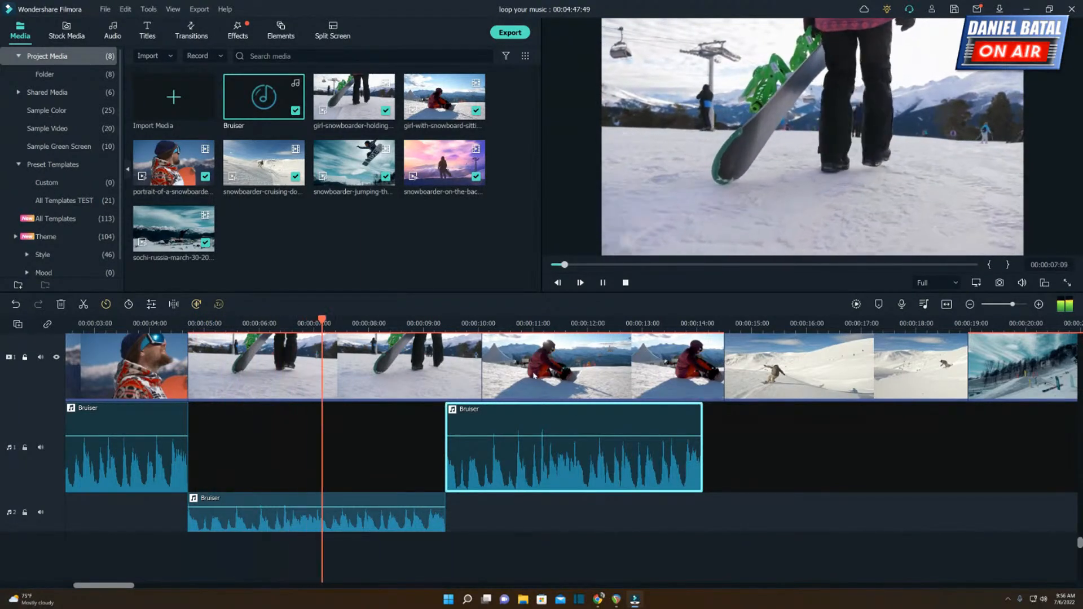
{"action": "key", "text": "space"}
Trim the end of the video clip of the girl holding a snowboard to where the second Bruiser segment ends.
{"action": "left_click", "coordinate": [477, 374]}
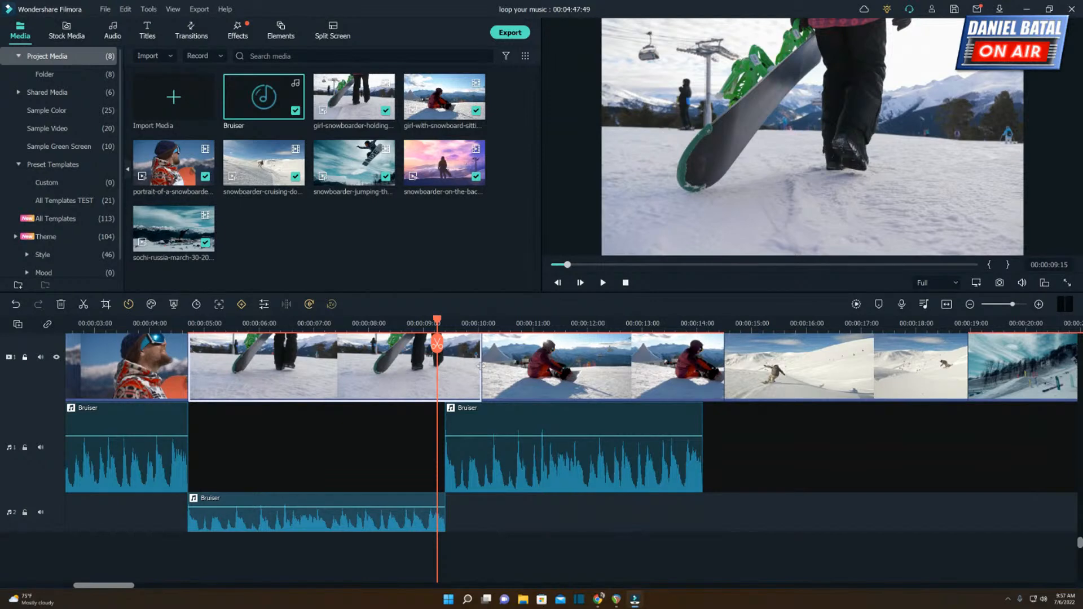
{"action": "scroll", "coordinate": [487, 378], "scroll_direction": "up", "scroll_amount": 2}
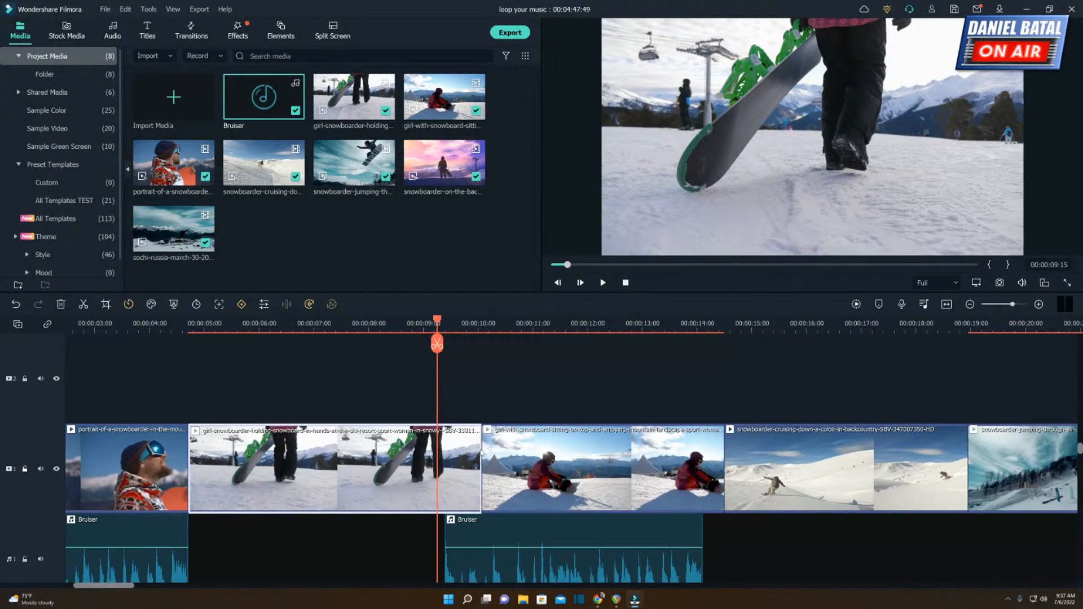
{"action": "left_click_drag", "start_coordinate": [480, 448], "coordinate": [443, 452]}
{"action": "scroll", "coordinate": [414, 426], "scroll_direction": "down", "scroll_amount": 2}
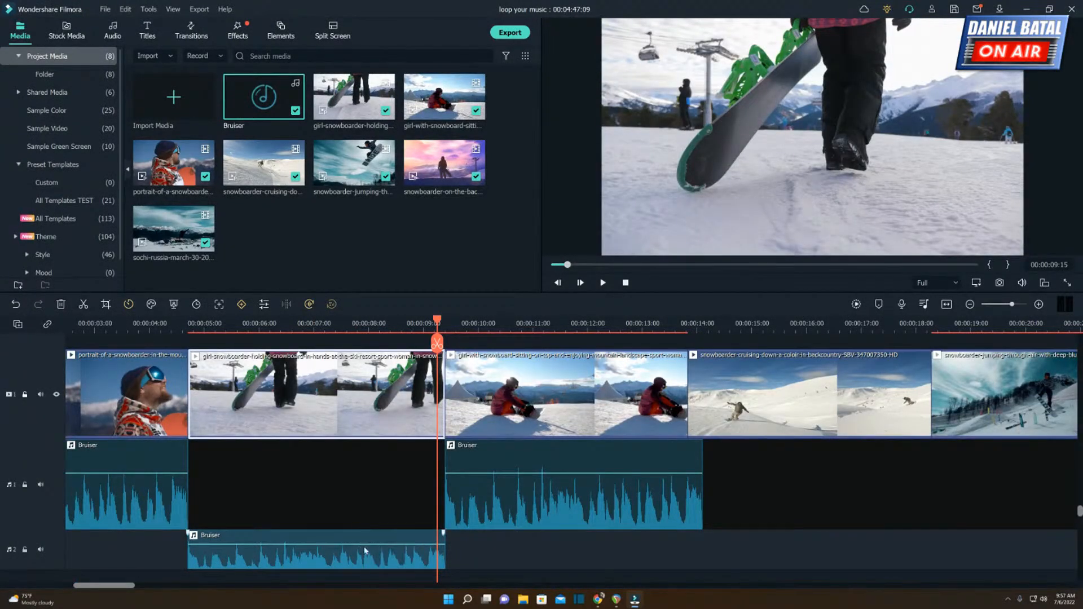
Play the sequence from before the trimmed cut through the end of the third Bruiser segment.
{"action": "left_click", "coordinate": [382, 324]}
{"action": "key", "text": "space"}
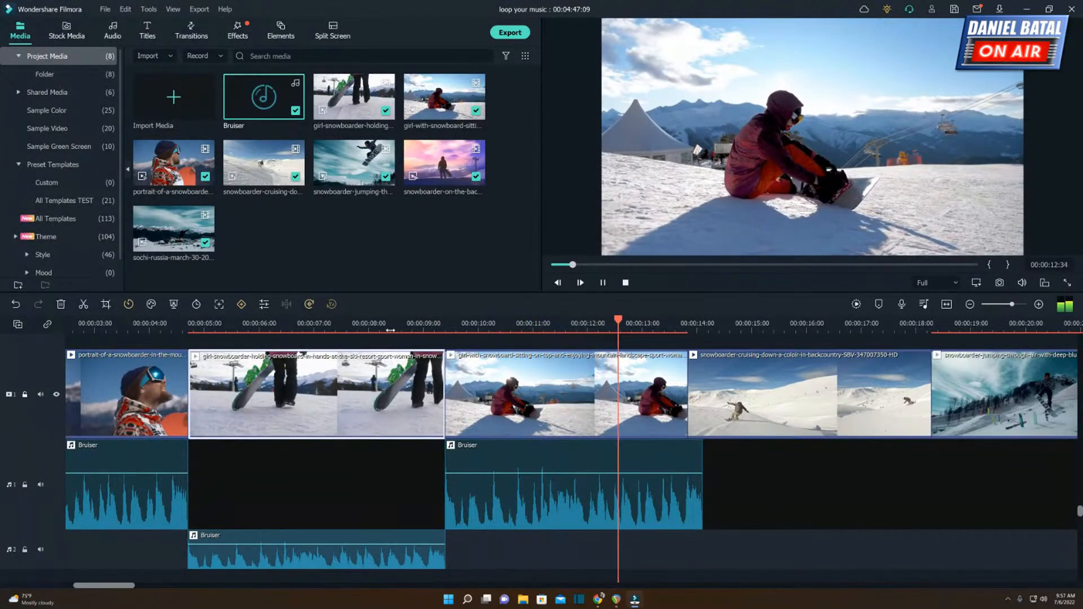
{"action": "key", "text": "space"}
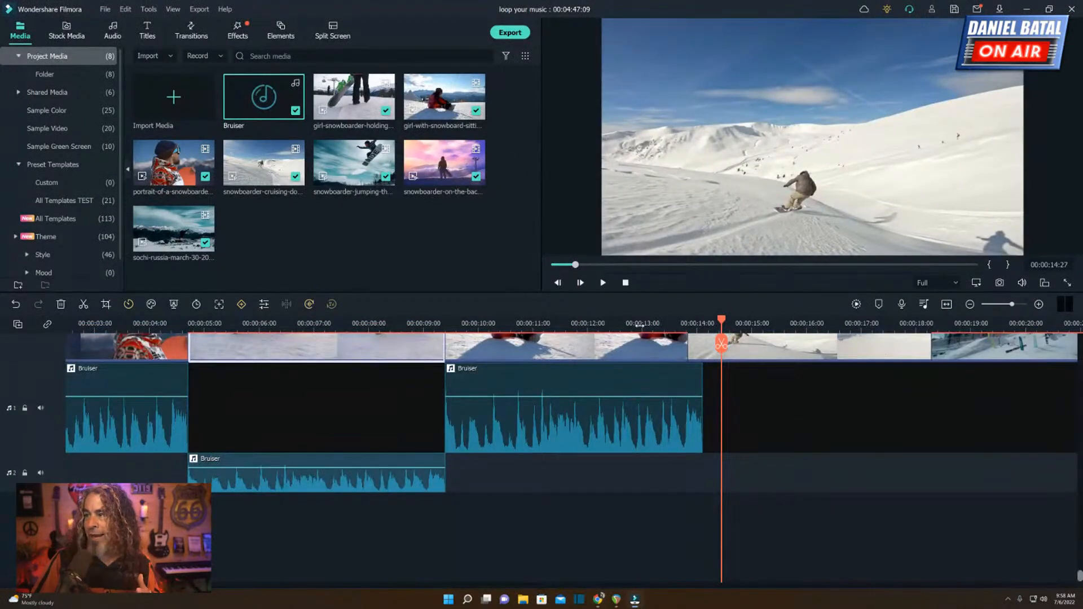
Play the full-length Bruiser track from its start at 00:01:15:03.
{"action": "scroll", "coordinate": [487, 325], "scroll_direction": "down", "scroll_amount": 5}
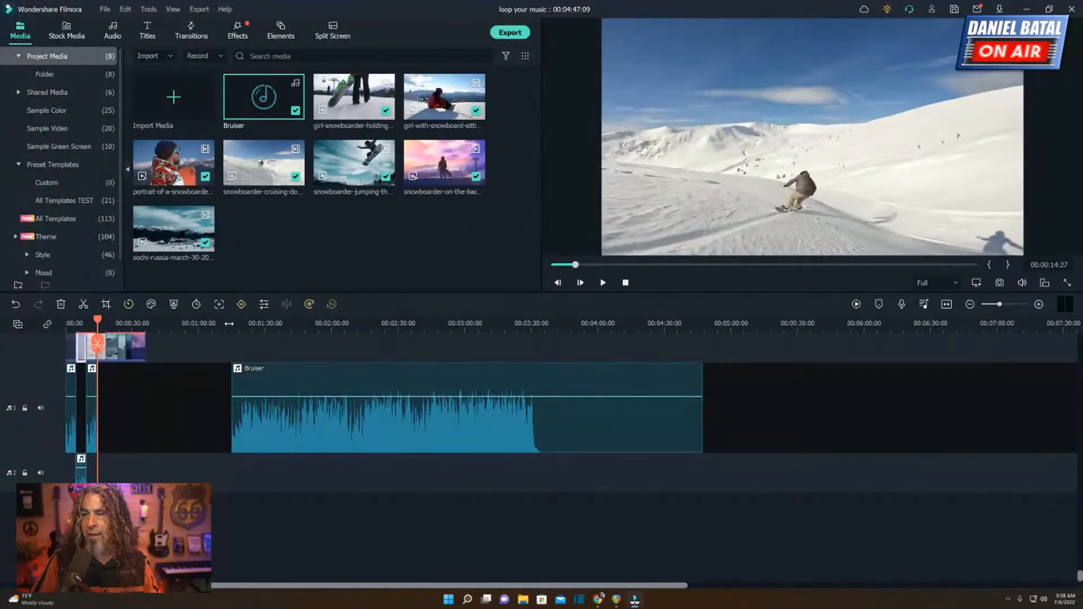
{"action": "left_click", "coordinate": [231, 323]}
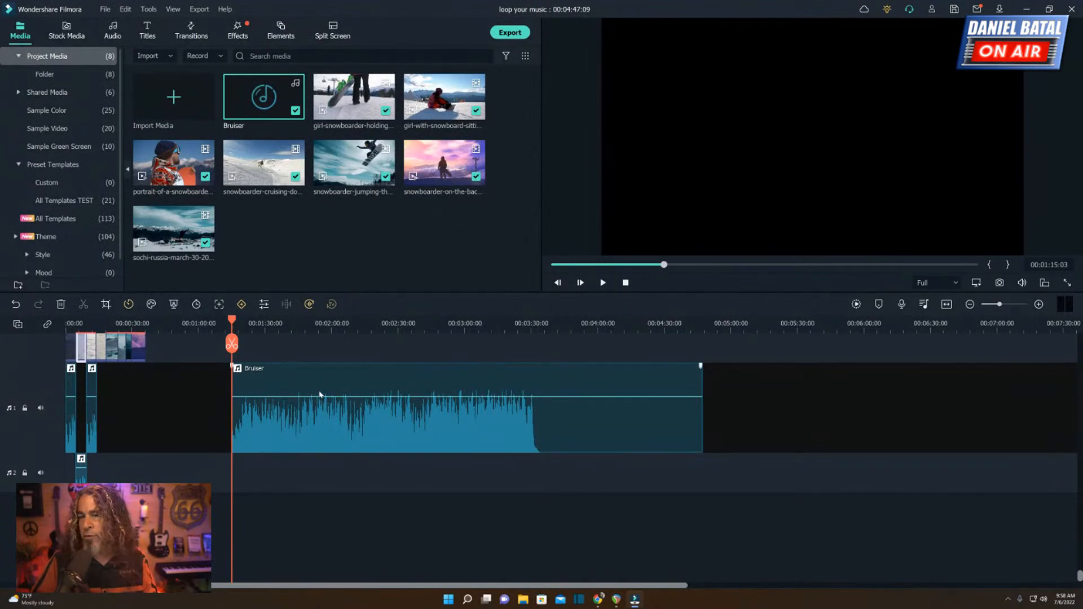
{"action": "key", "text": "space"}
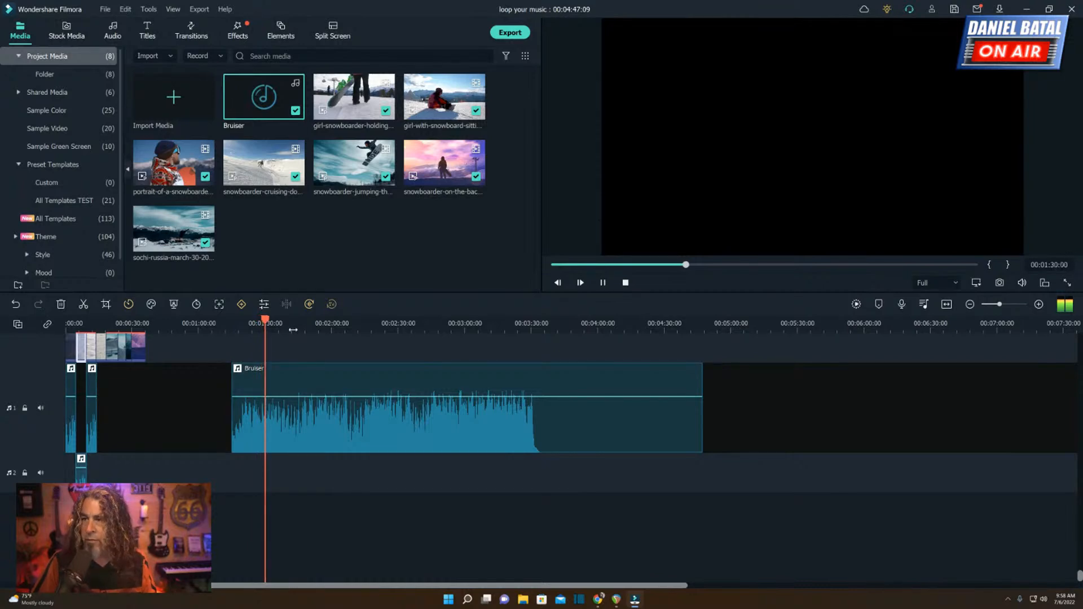
{"action": "key", "text": "space"}
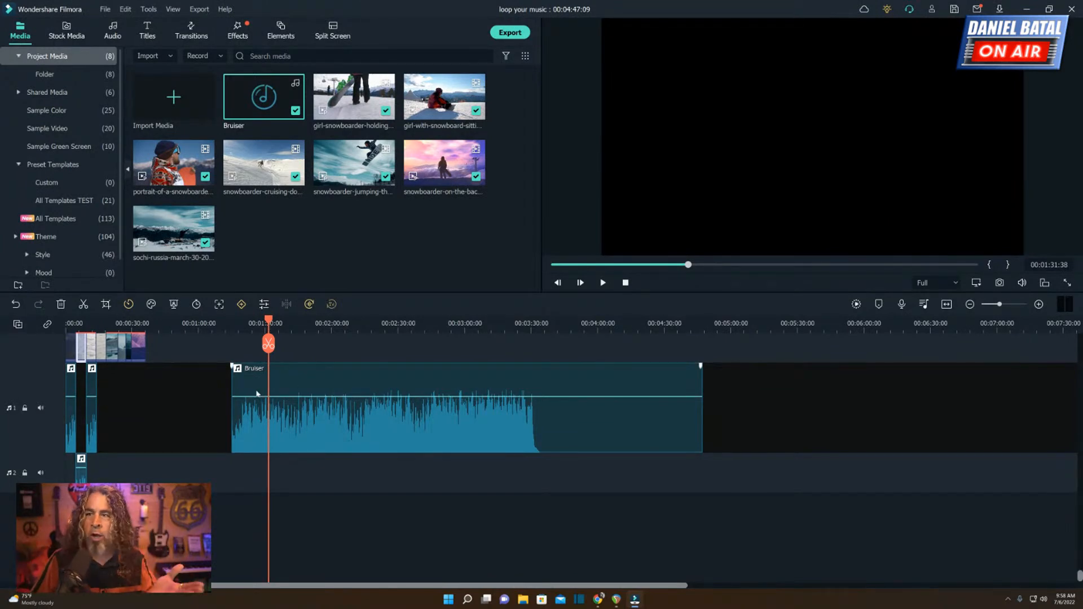
Sample further sections of the full-length Bruiser track to find a suitable part to follow the loops.
{"action": "left_click", "coordinate": [240, 330]}
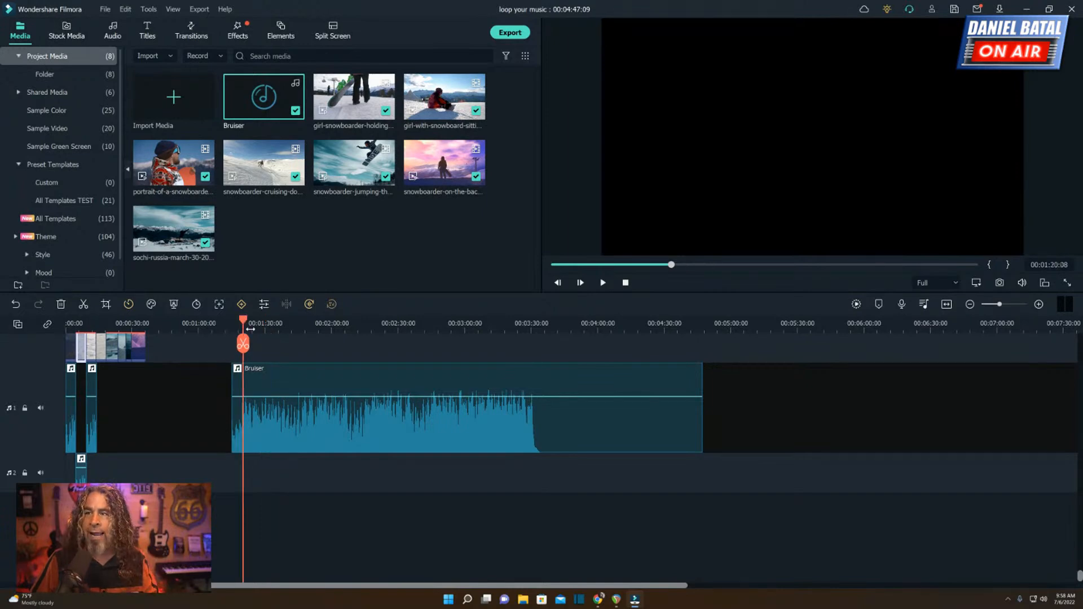
{"action": "scroll", "coordinate": [385, 327], "scroll_direction": "up", "scroll_amount": 3}
{"action": "left_click", "coordinate": [418, 326]}
{"action": "key", "text": "space"}
{"action": "left_click", "coordinate": [651, 325]}
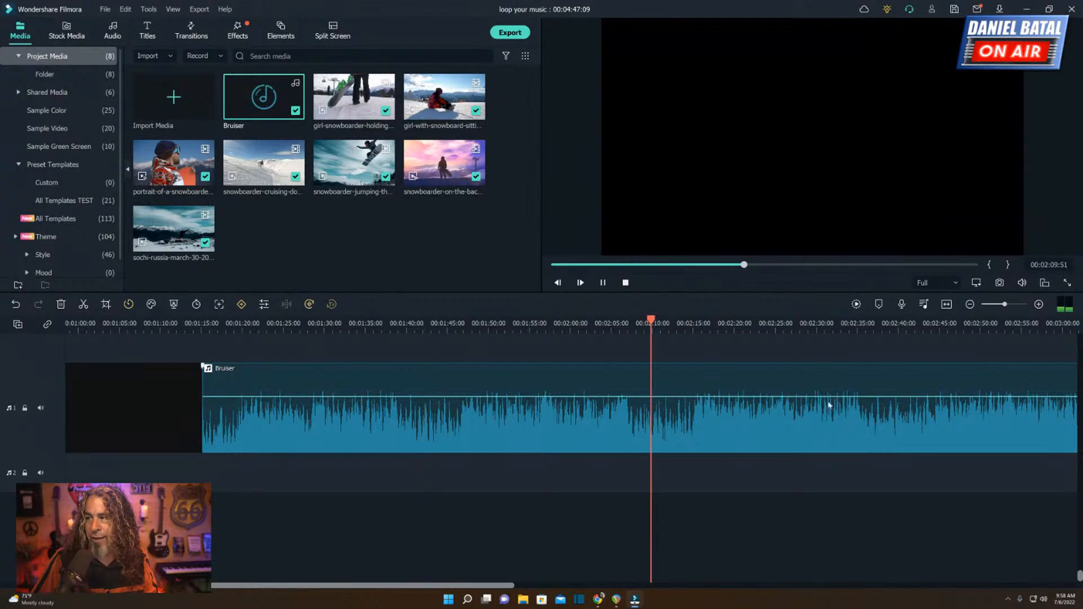
{"action": "left_click", "coordinate": [448, 333]}
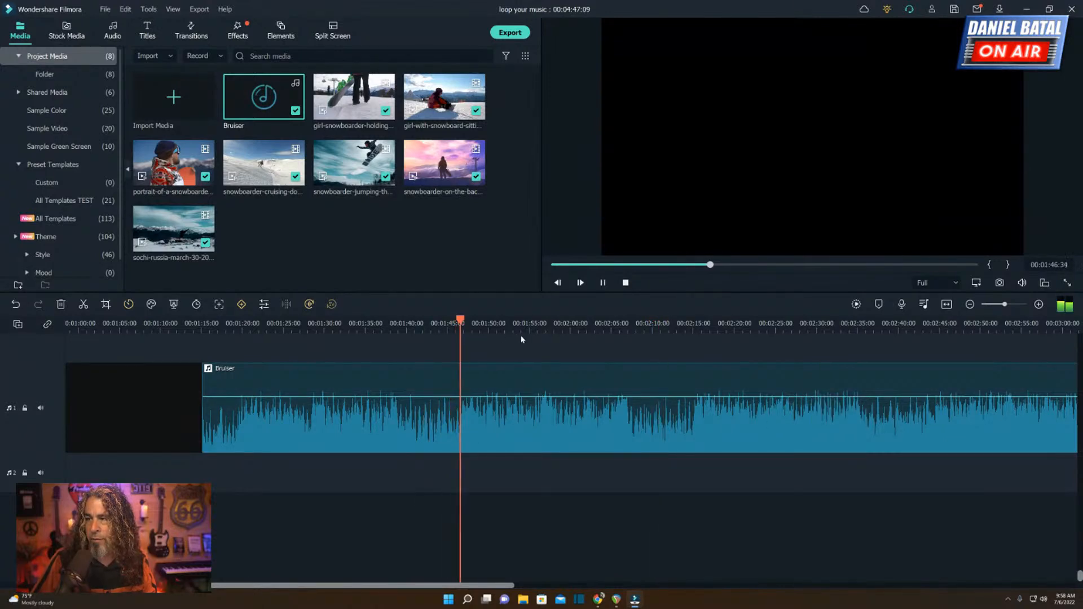
Audition short stretches of the full-length Bruiser track around 00:01:48 to narrow down the beat for a cut.
{"action": "key", "text": "space"}
{"action": "left_click", "coordinate": [469, 328]}
{"action": "left_click_drag", "start_coordinate": [486, 326], "coordinate": [510, 323]}
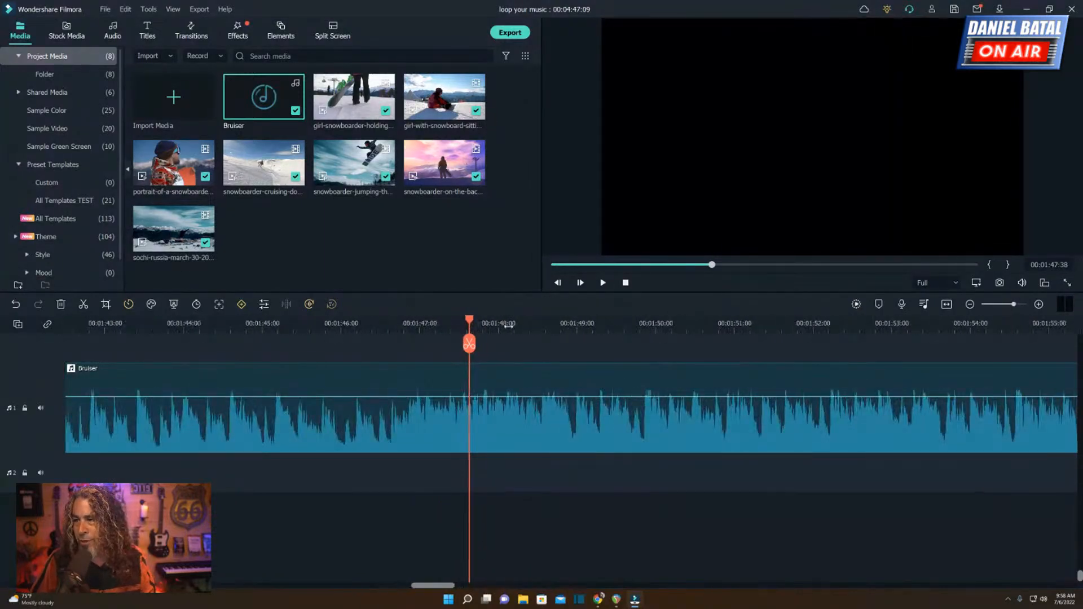
{"action": "left_click", "coordinate": [512, 327]}
{"action": "key", "text": "space"}
{"action": "key", "text": "space"}
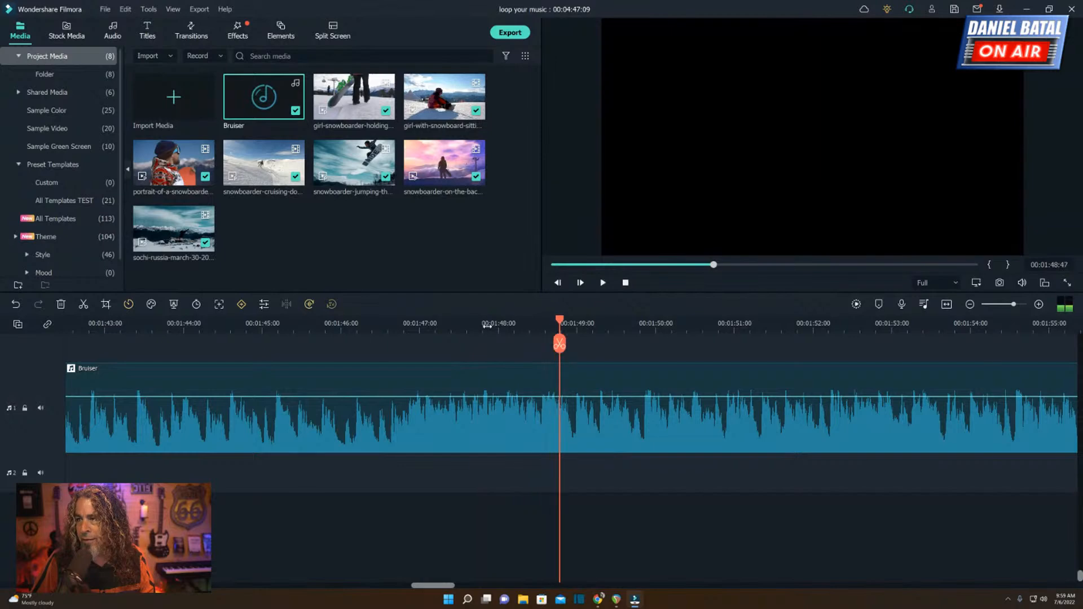
{"action": "left_click", "coordinate": [480, 329]}
{"action": "key", "text": "space"}
{"action": "key", "text": "space"}
{"action": "left_click", "coordinate": [499, 330]}
{"action": "key", "text": "space"}
{"action": "key", "text": "space"}
{"action": "left_click", "coordinate": [502, 330]}
{"action": "key", "text": "space"}
{"action": "key", "text": "space"}
{"action": "left_click", "coordinate": [503, 329]}
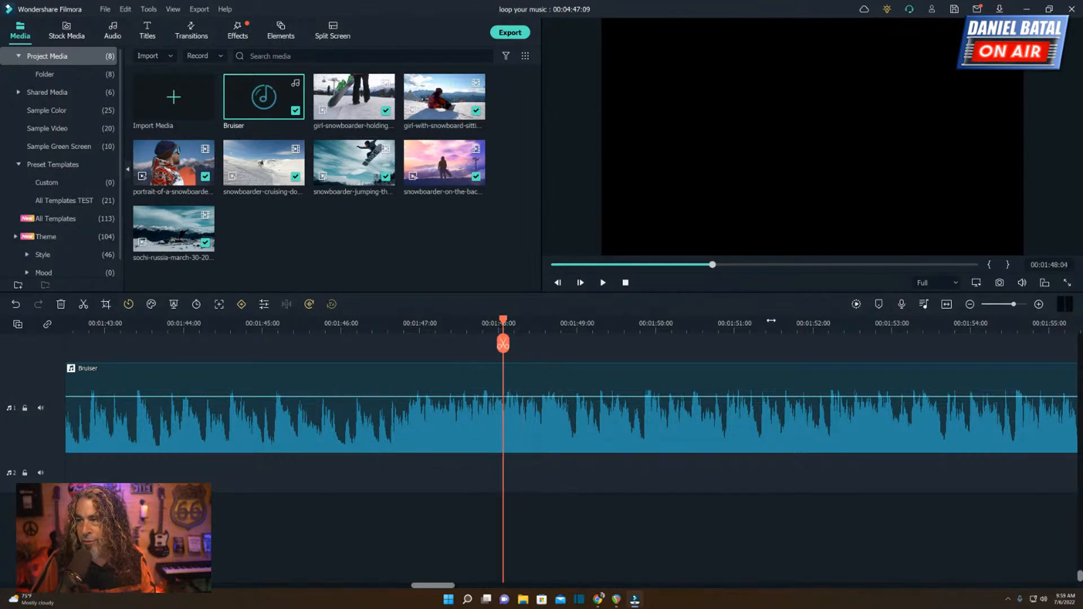
{"action": "key", "text": "ctrl+equal"}
{"action": "left_click", "coordinate": [524, 330]}
{"action": "key", "text": "space"}
{"action": "key", "text": "space"}
Split the full-length Bruiser track on the beat at 00:01:48:07 and play from the cut.
{"action": "key", "text": "ctrl+minus"}
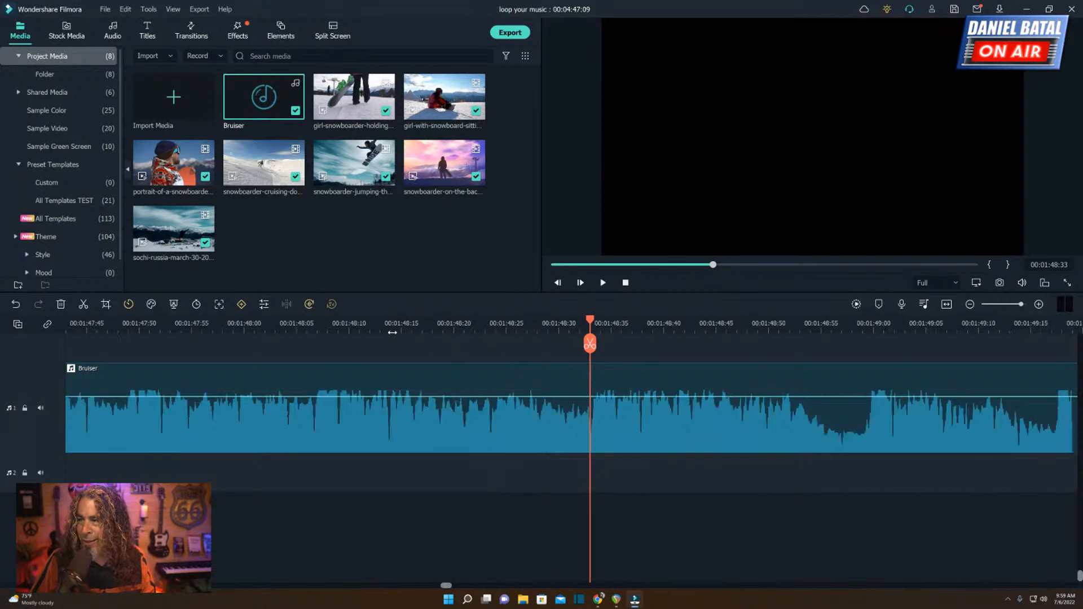
{"action": "left_click", "coordinate": [489, 328]}
{"action": "key", "text": "space"}
{"action": "key", "text": "space"}
{"action": "left_click", "coordinate": [384, 328]}
{"action": "key", "text": "space"}
{"action": "key", "text": "space"}
{"action": "left_click", "coordinate": [383, 329]}
{"action": "left_click", "coordinate": [376, 328]}
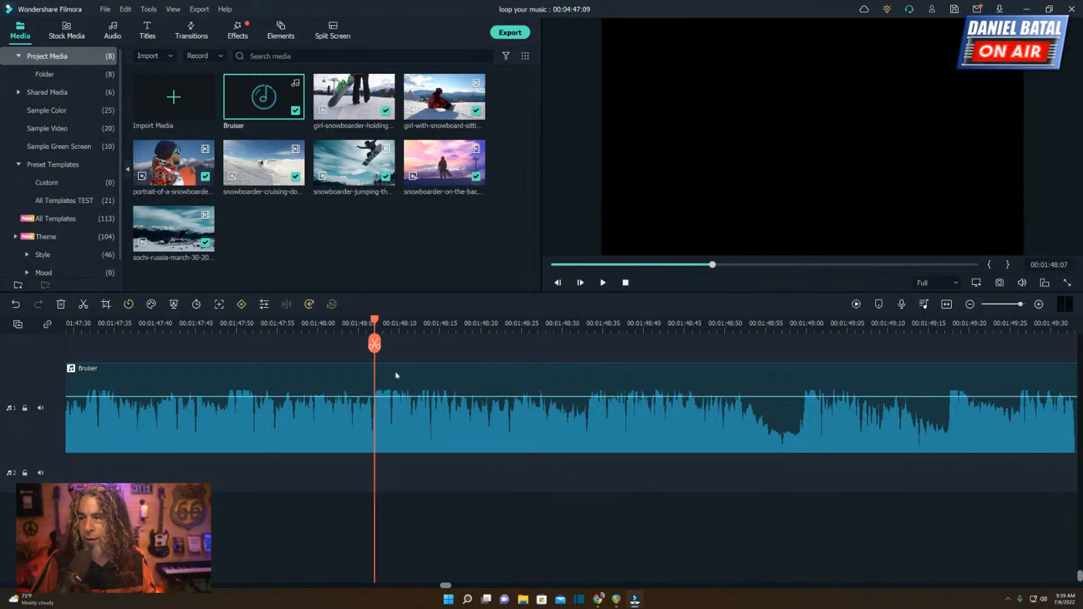
{"action": "left_click", "coordinate": [375, 344]}
{"action": "key", "text": "space"}
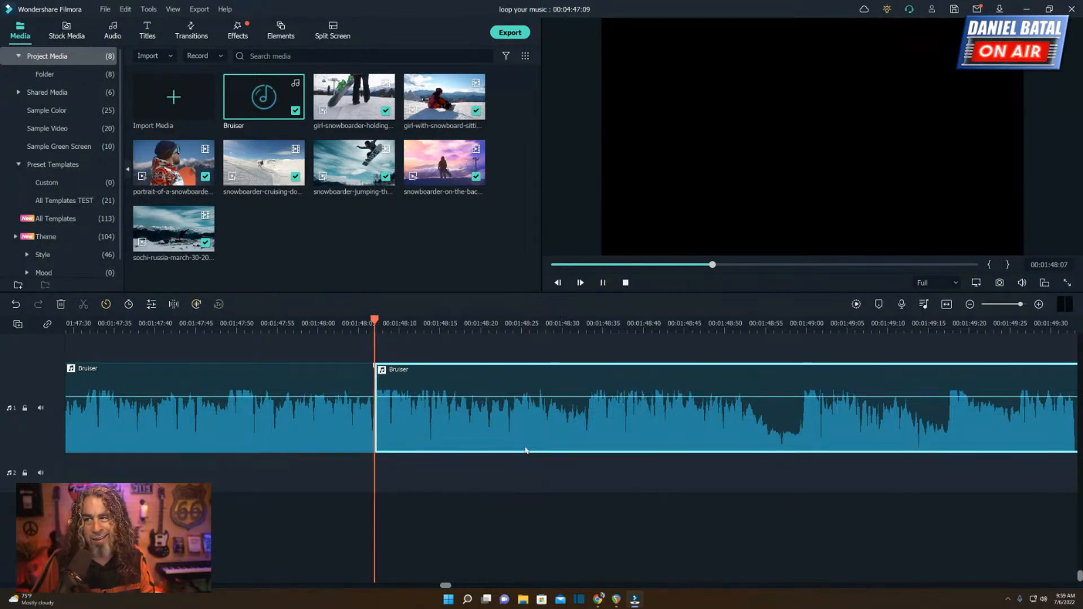
{"action": "key", "text": "space"}
{"action": "left_click_drag", "start_coordinate": [382, 326], "coordinate": [258, 327]}
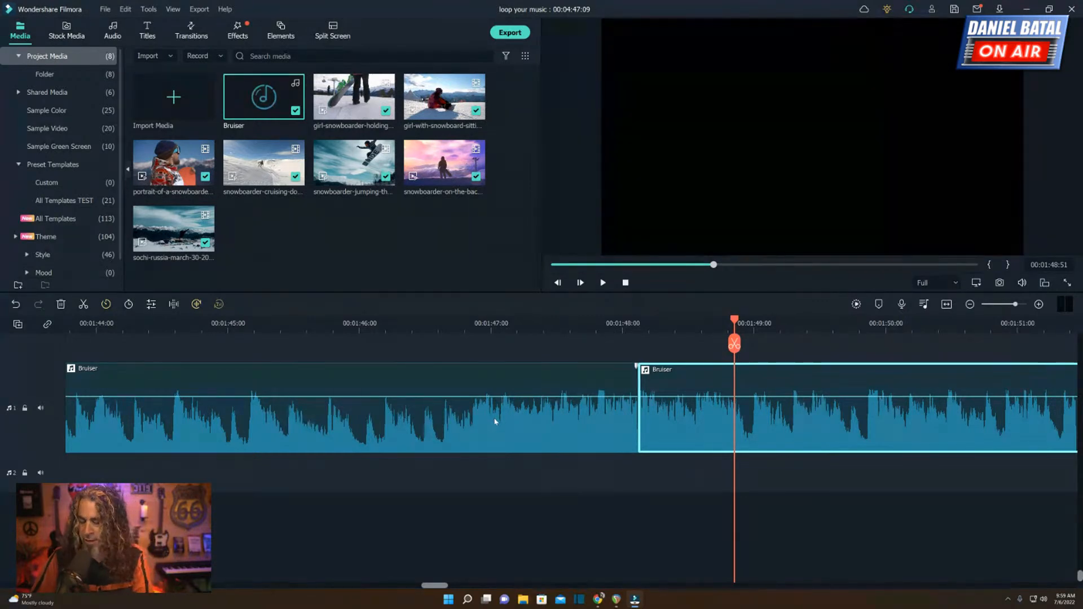
Ripple delete the part of the full-length Bruiser track before the cut.
{"action": "scroll", "coordinate": [543, 325], "scroll_direction": "down", "scroll_amount": 5}
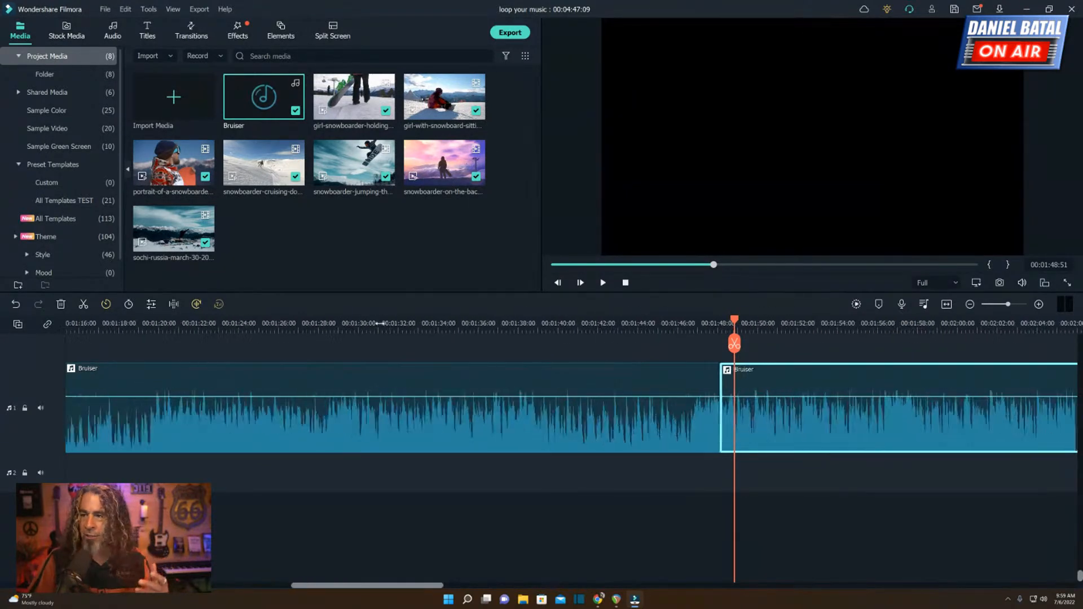
{"action": "left_click", "coordinate": [513, 432]}
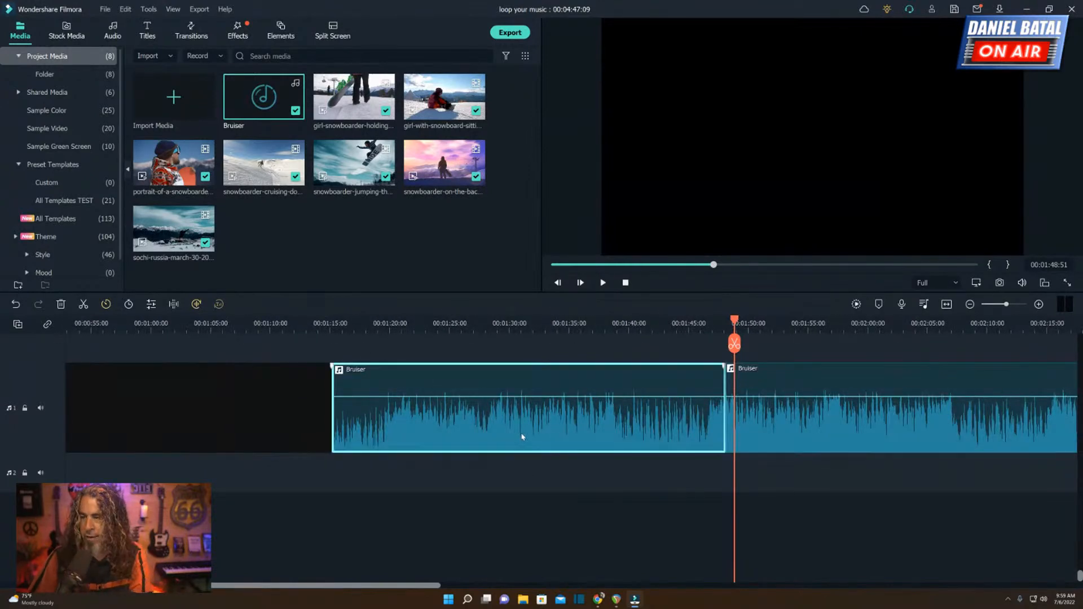
{"action": "key", "text": "shift+Delete"}
Move the remaining long Bruiser section on the first audio track to start where the third looped segment ends.
{"action": "left_click_drag", "start_coordinate": [437, 587], "coordinate": [331, 582]}
{"action": "scroll", "coordinate": [756, 334], "scroll_direction": "down", "scroll_amount": 2}
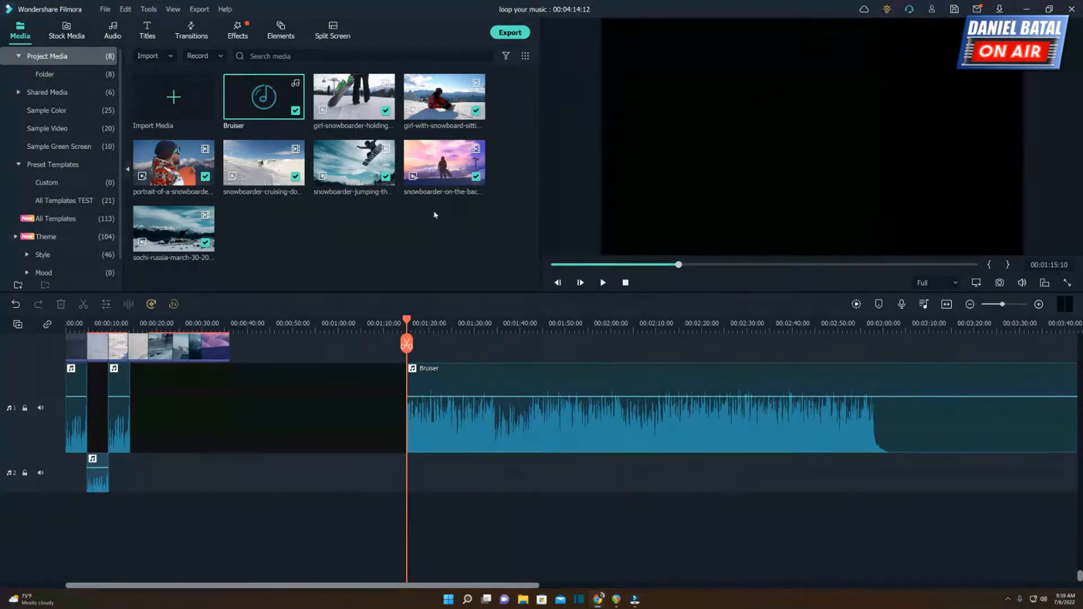
{"action": "left_click_drag", "start_coordinate": [467, 394], "coordinate": [172, 416]}
Play the music across the join between the third looped segment and the long Bruiser section.
{"action": "left_click_drag", "start_coordinate": [119, 322], "coordinate": [497, 317]}
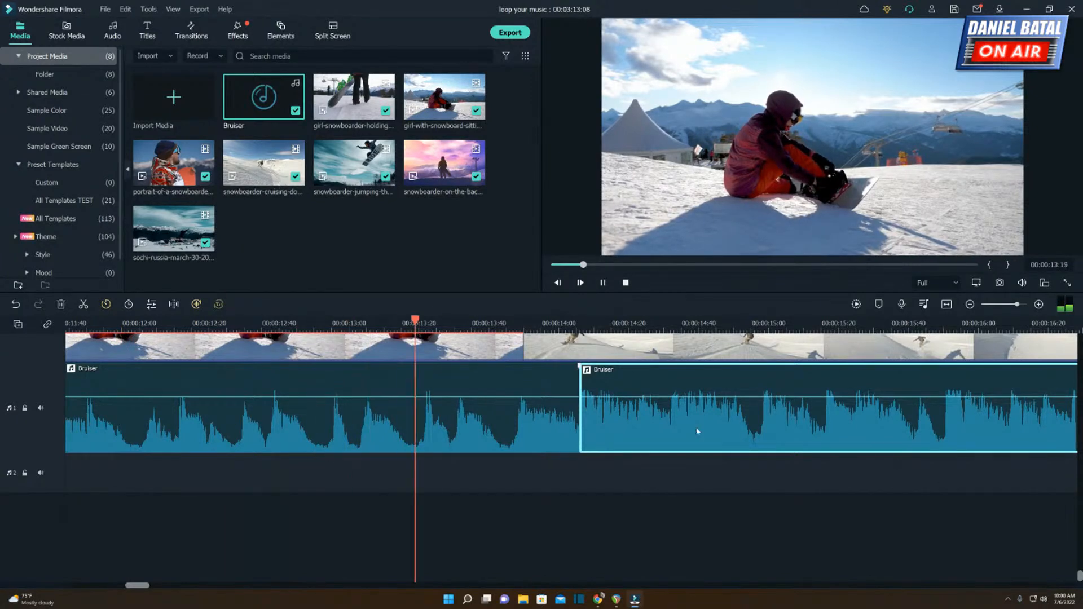
{"action": "key", "text": "space"}
{"action": "left_click_drag", "start_coordinate": [522, 326], "coordinate": [469, 325]}
{"action": "left_click", "coordinate": [468, 324]}
{"action": "key", "text": "space"}
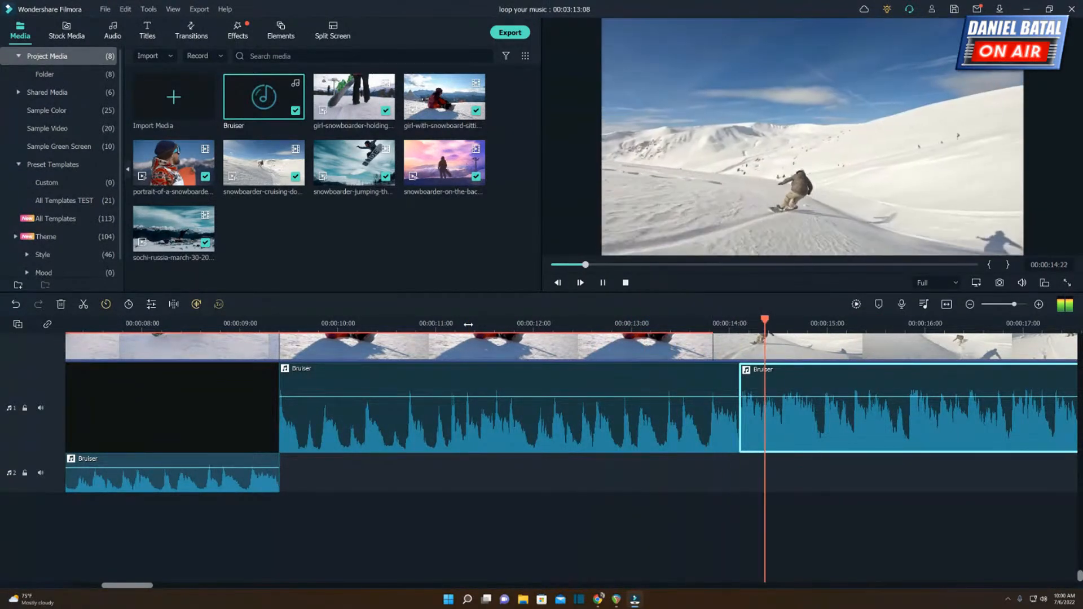
{"action": "key", "text": "space"}
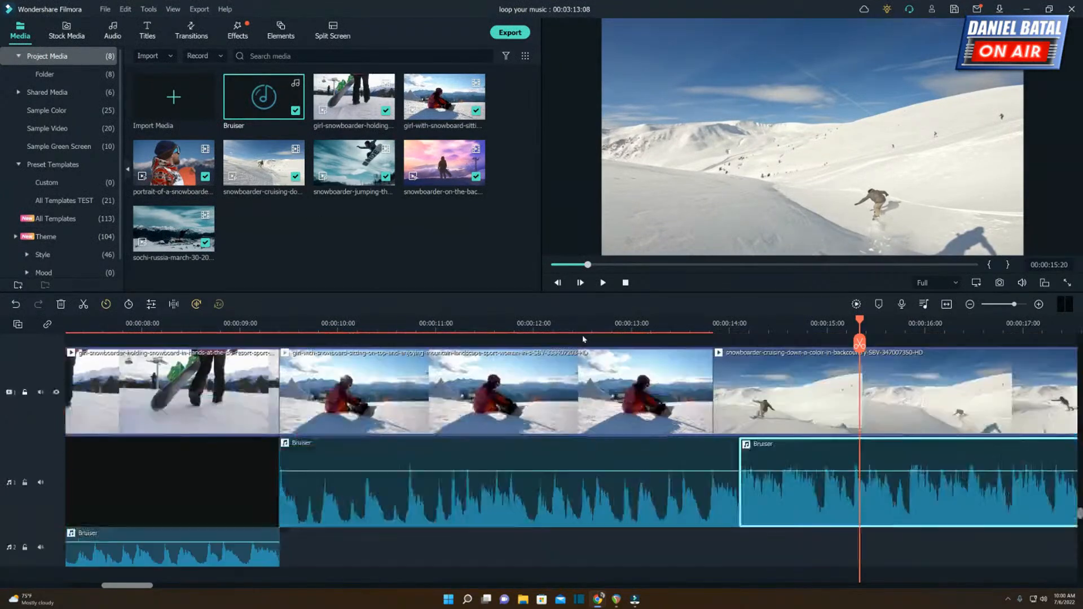
Extend the end of the video clip of the girl sitting with a snowboard to where the third Bruiser segment ends.
{"action": "mouse_move", "coordinate": [542, 326]}
{"action": "left_mouse_down"}
{"action": "mouse_move", "coordinate": [467, 326]}
{"action": "mouse_move", "coordinate": [571, 326]}
{"action": "left_mouse_up"}
{"action": "left_click", "coordinate": [688, 375]}
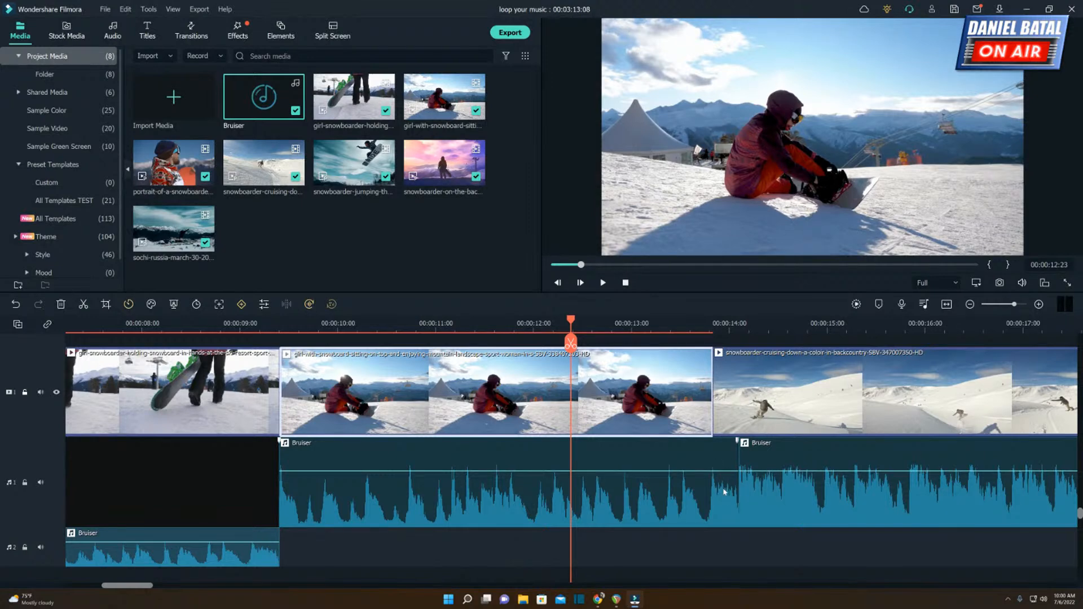
{"action": "left_click_drag", "start_coordinate": [166, 330], "coordinate": [710, 327]}
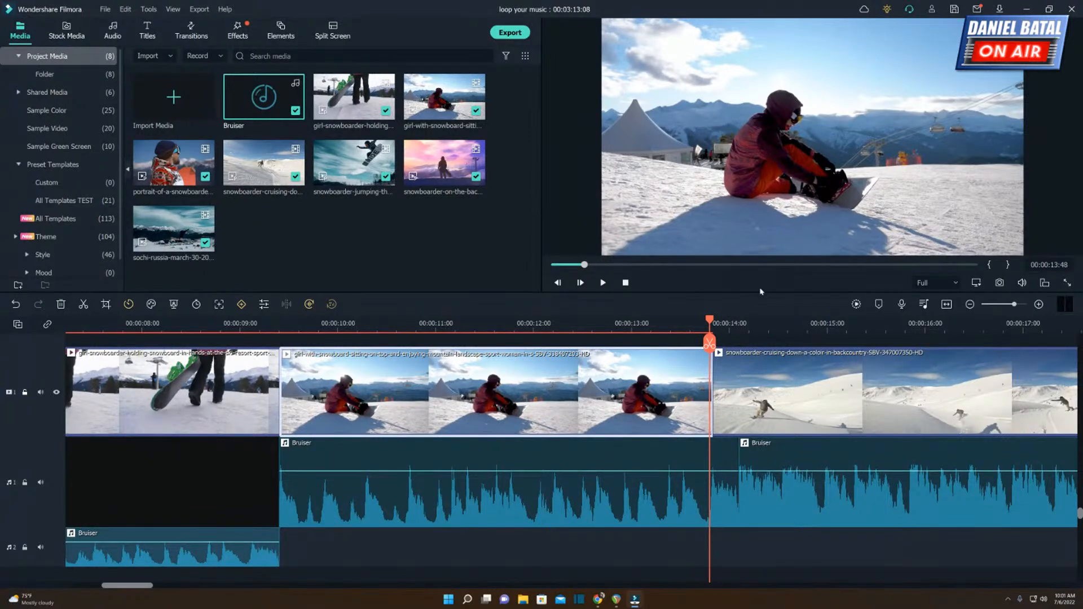
{"action": "left_click_drag", "start_coordinate": [712, 377], "coordinate": [737, 376]}
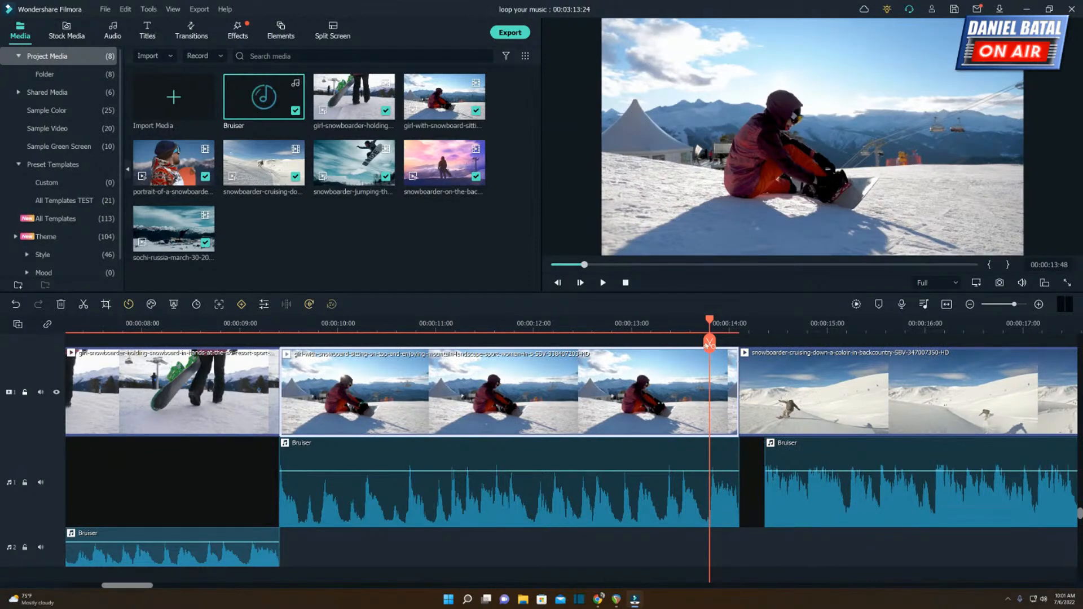
Move the long Bruiser section earlier on the first audio track so it starts where the third looped segment ends.
{"action": "left_click", "coordinate": [602, 327]}
{"action": "key", "text": "space"}
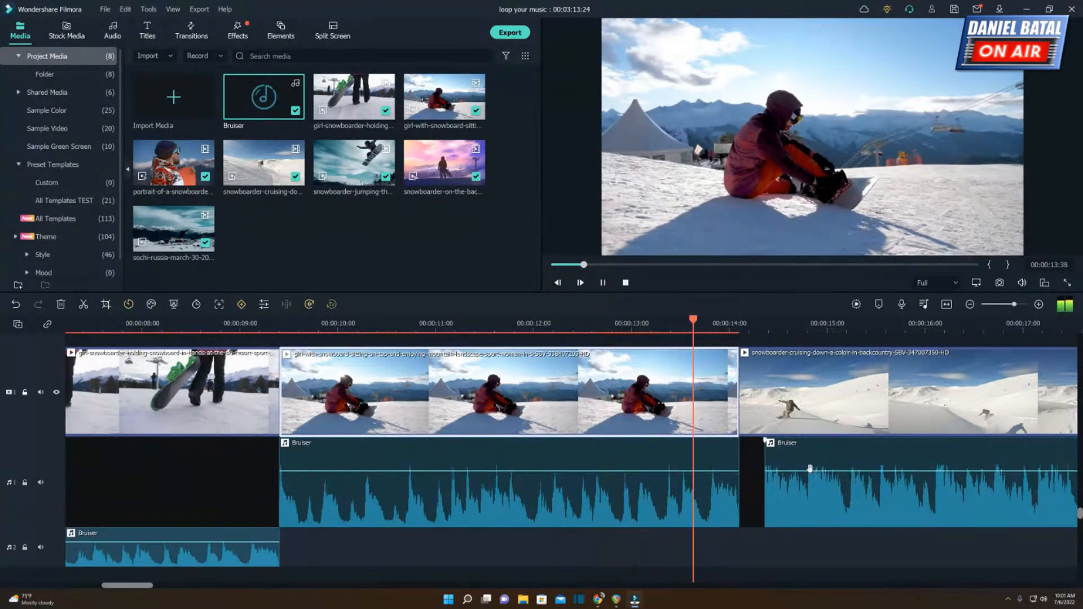
{"action": "key", "text": "space"}
{"action": "left_click_drag", "start_coordinate": [791, 491], "coordinate": [764, 489]}
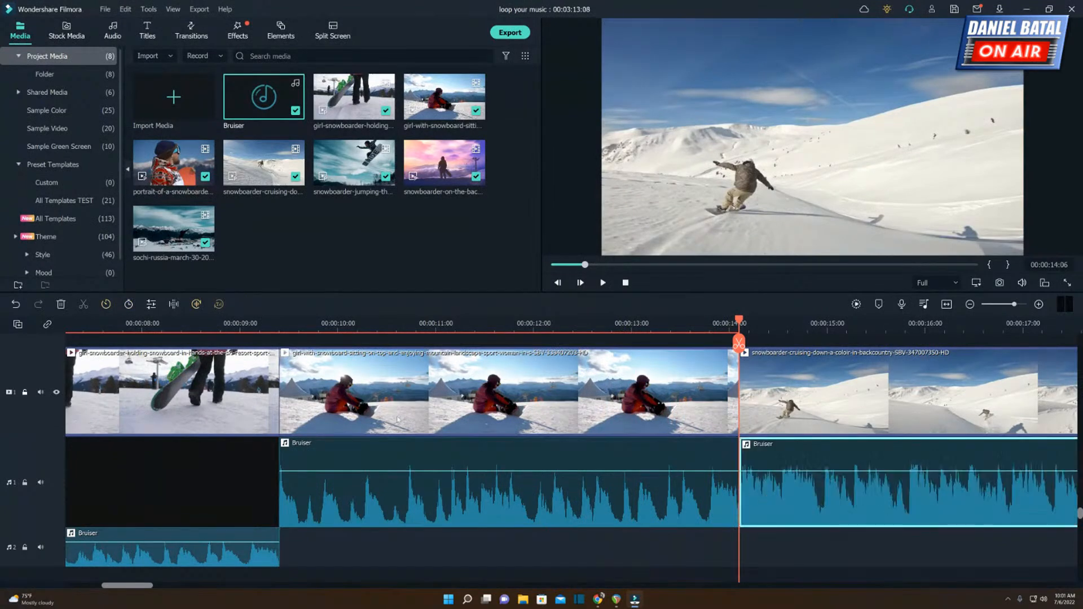
Play the sequence across the closed join between the third looped Bruiser segment and the long section.
{"action": "left_click", "coordinate": [601, 326]}
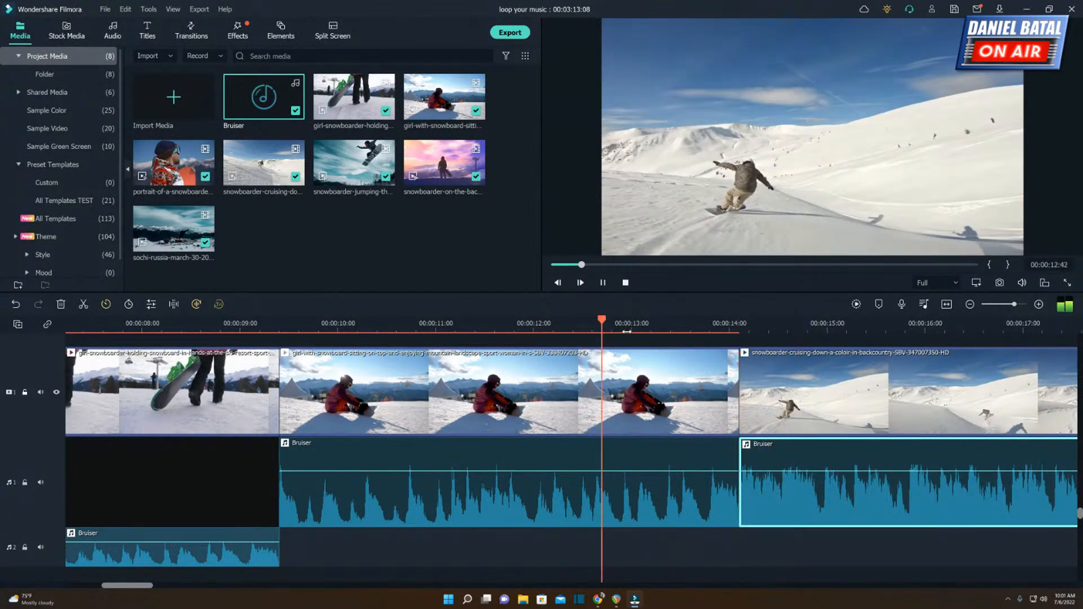
{"action": "key", "text": "space"}
{"action": "key", "text": "space"}
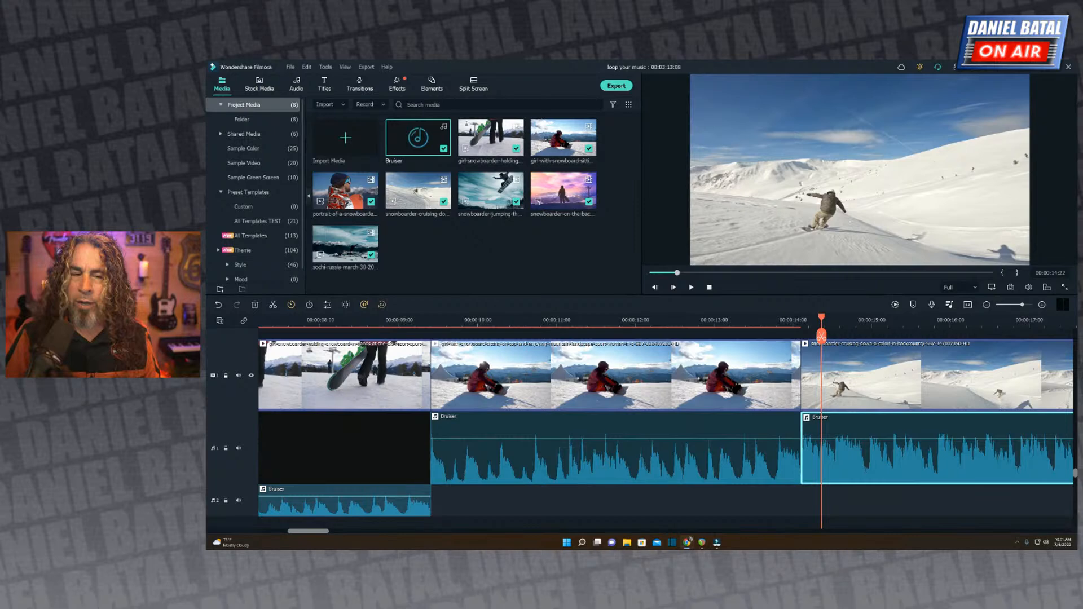
{"action": "left_click", "coordinate": [523, 320]}
{"action": "key", "text": "space"}
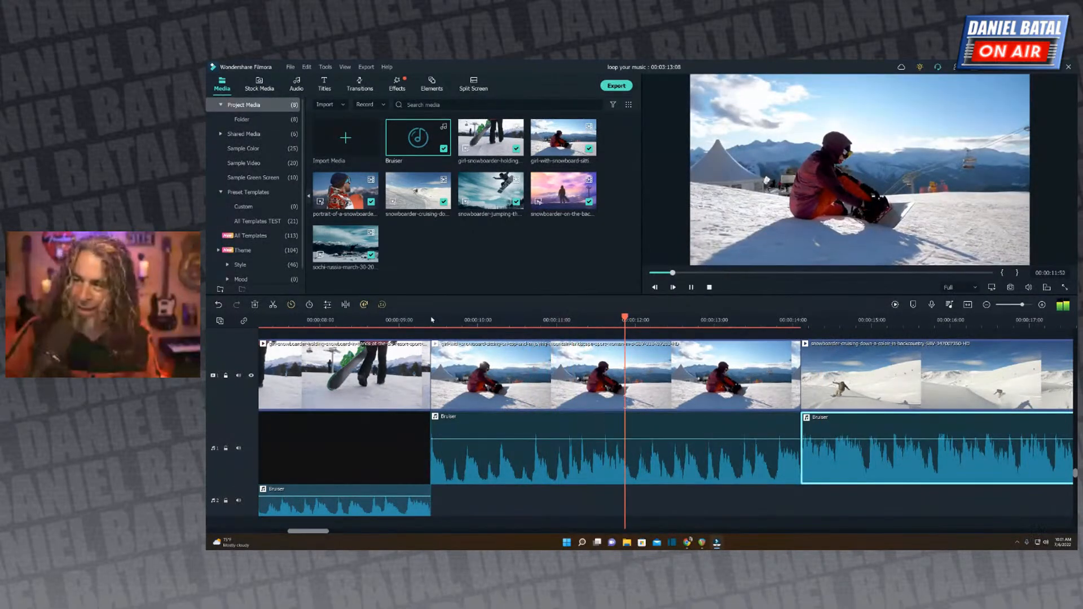
{"action": "key", "text": "space"}
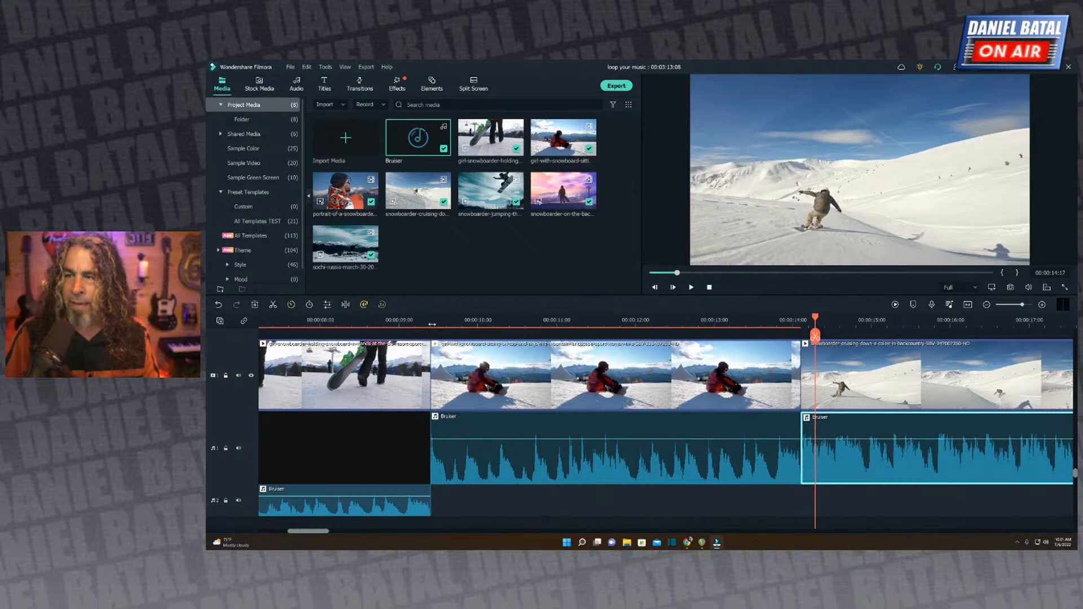
Split the third looped Bruiser segment at 00:00:12:01 and delete the part between the cut and the long section, leaving a gap.
{"action": "left_click", "coordinate": [432, 325]}
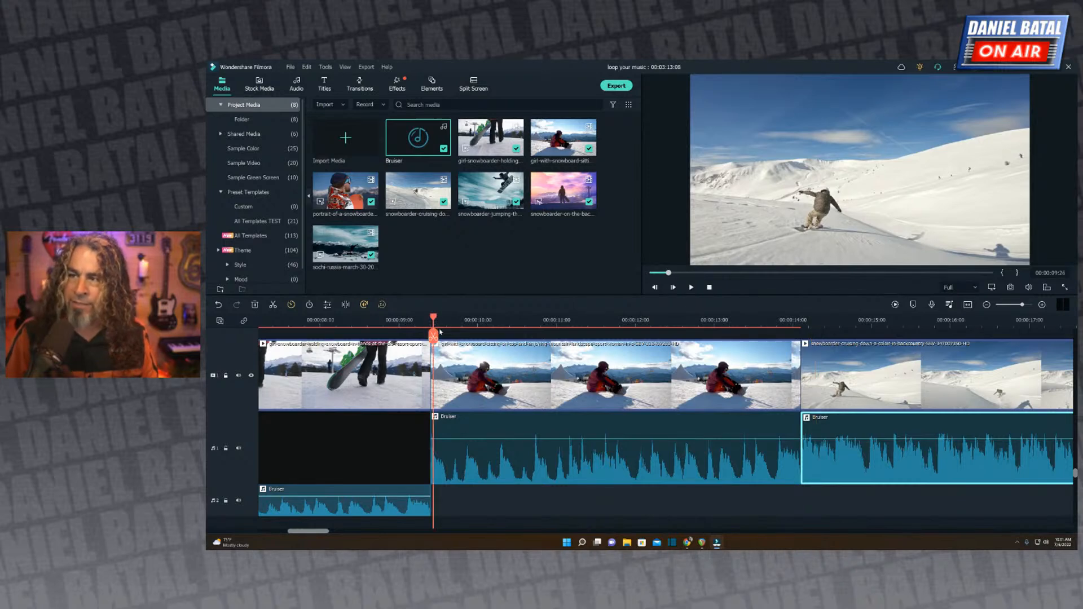
{"action": "key", "text": "space"}
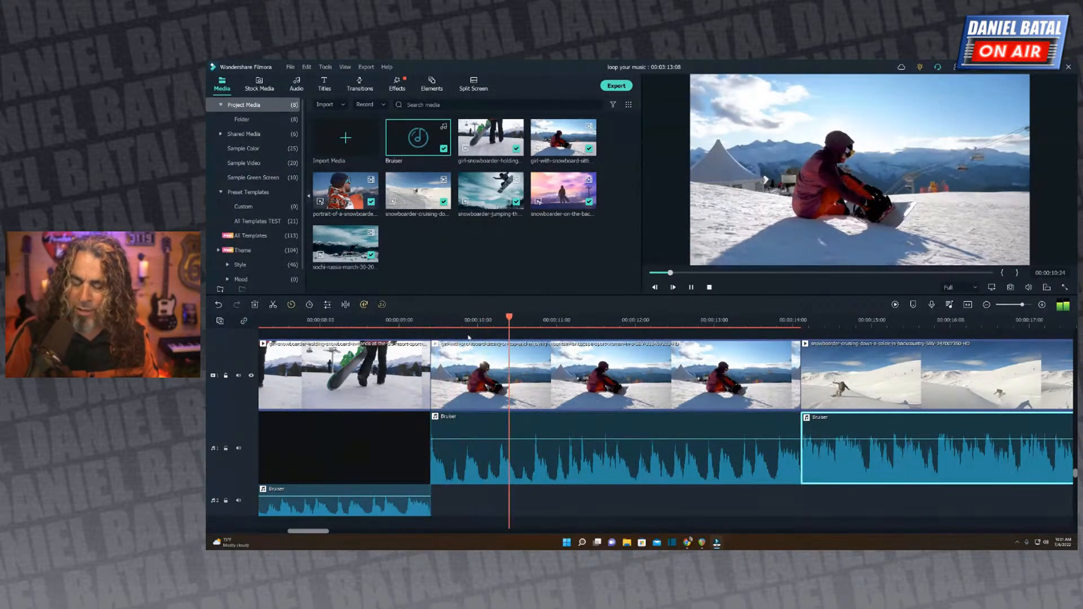
{"action": "key", "text": "space"}
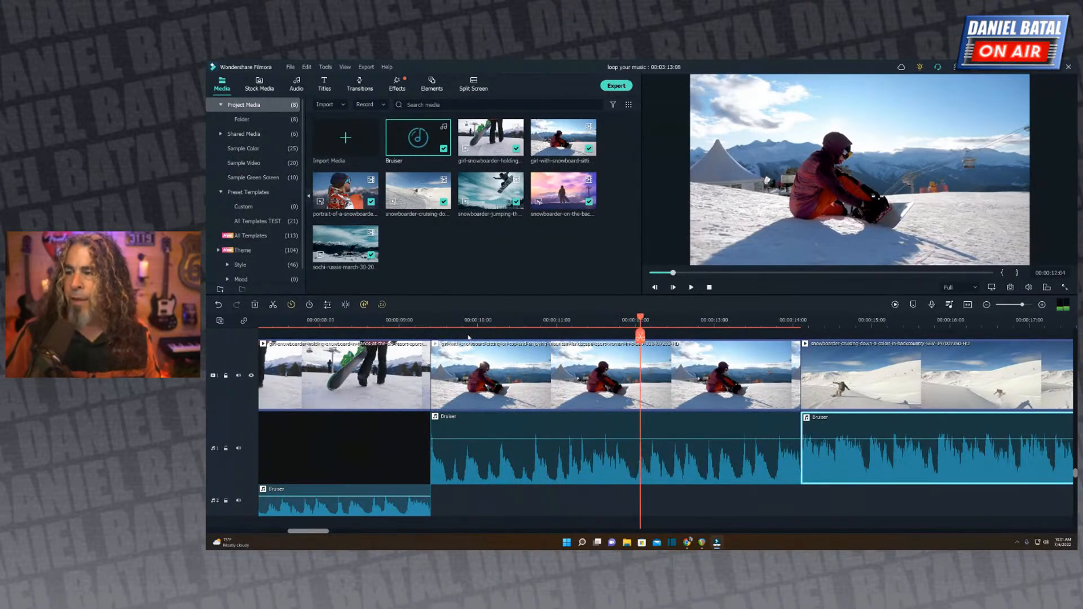
{"action": "left_click", "coordinate": [601, 323]}
{"action": "key", "text": "space"}
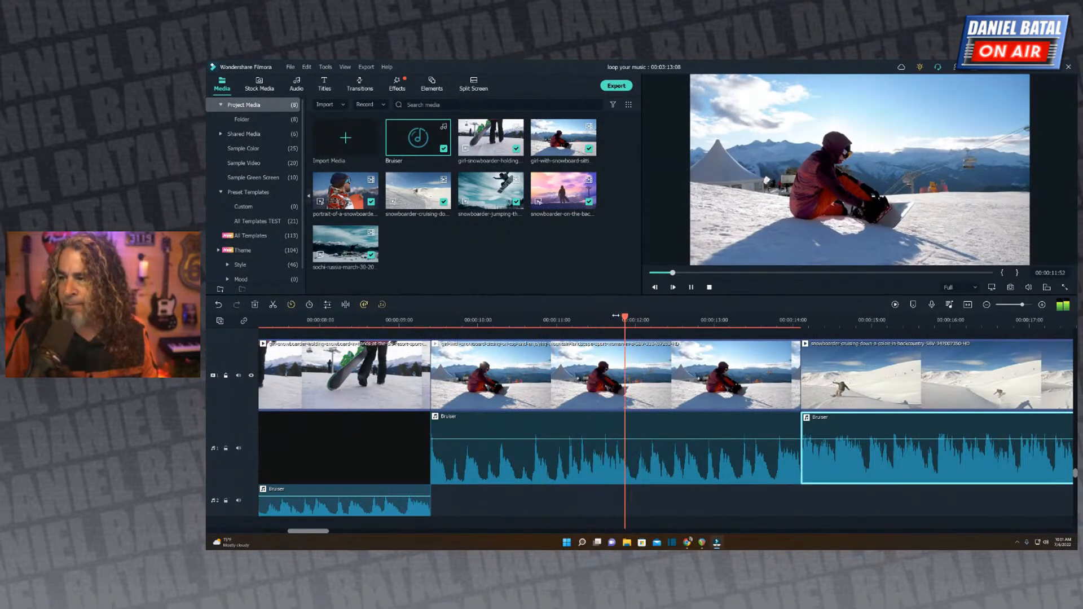
{"action": "left_click_drag", "start_coordinate": [612, 321], "coordinate": [637, 322]}
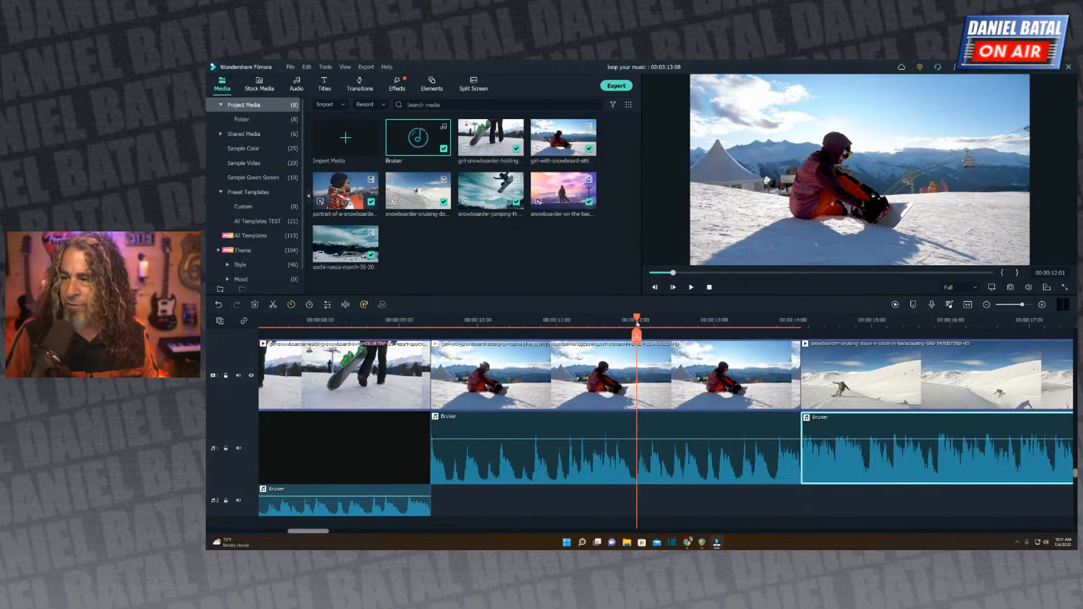
{"action": "left_click", "coordinate": [662, 458]}
{"action": "key", "text": "ctrl+b"}
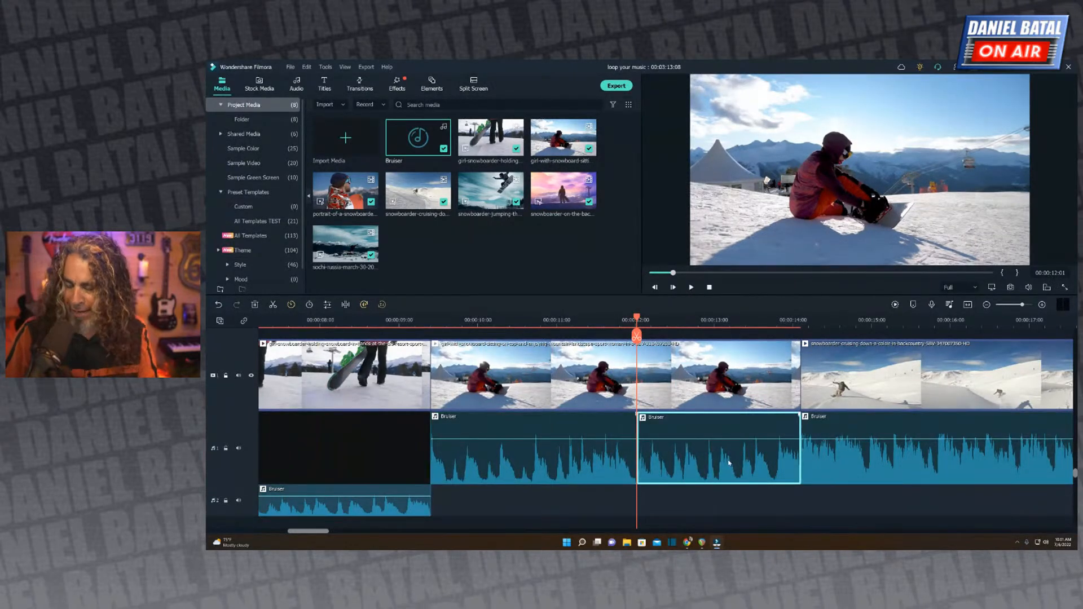
{"action": "key", "text": "Delete"}
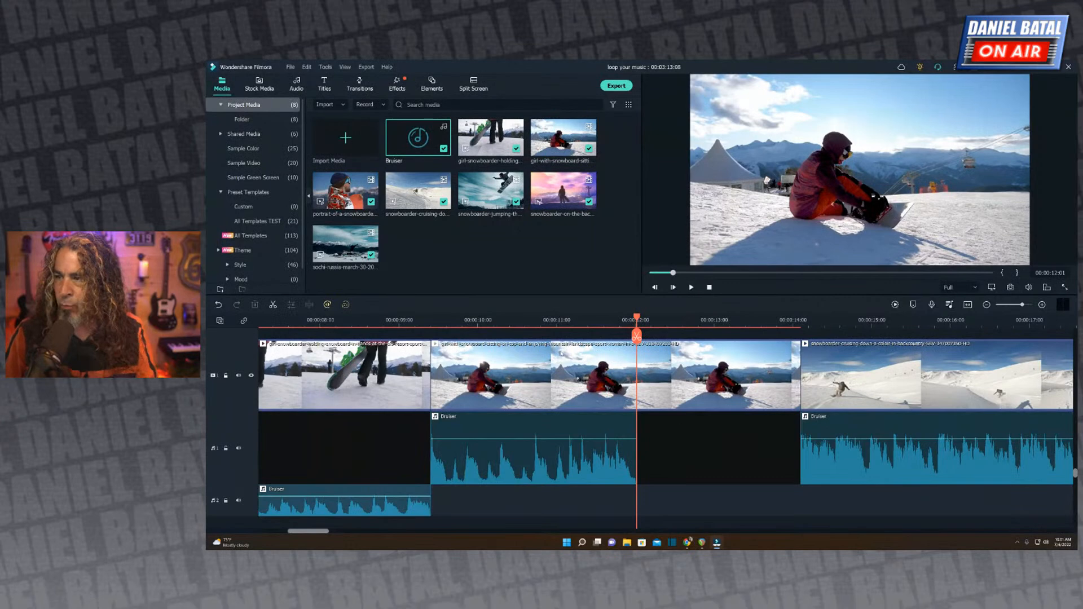
Play the shortened third Bruiser segment into the silent gap to judge how abruptly the music stops.
{"action": "left_click", "coordinate": [435, 320]}
{"action": "key", "text": "space"}
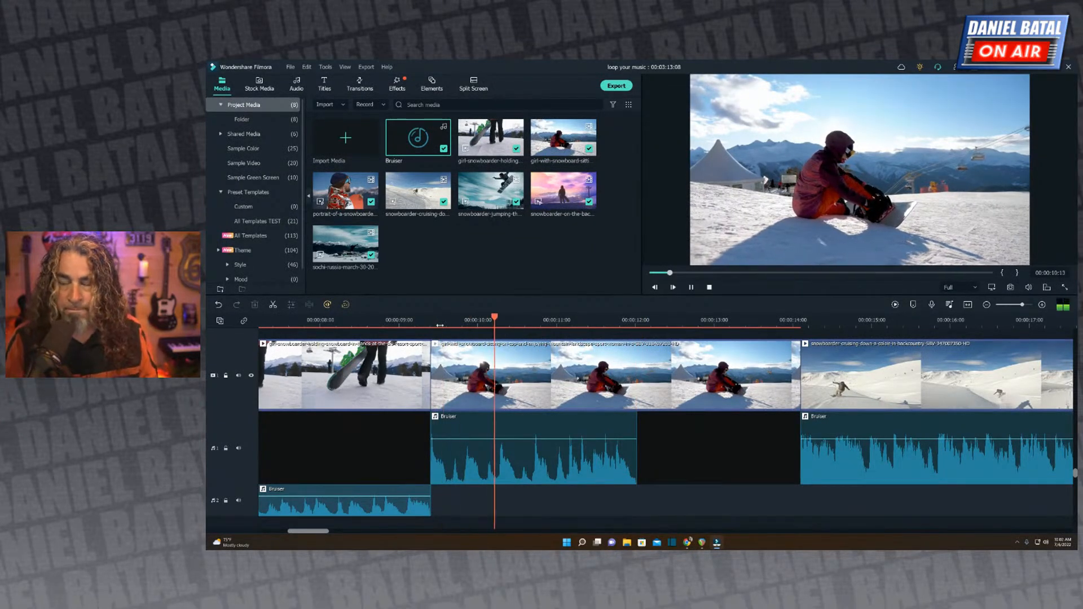
{"action": "key", "text": "space"}
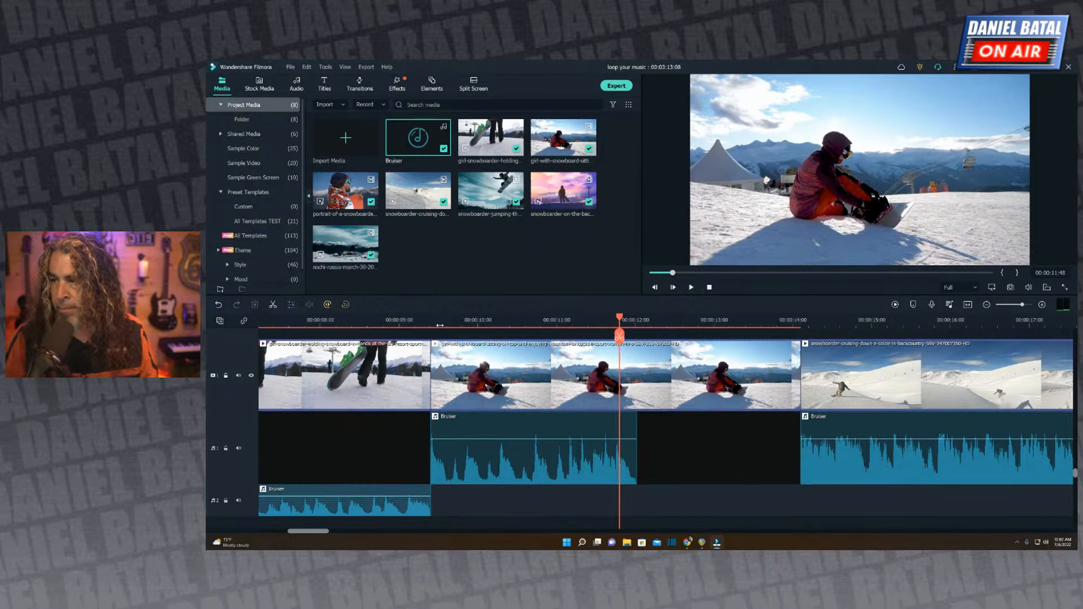
{"action": "left_click_drag", "start_coordinate": [643, 327], "coordinate": [738, 325]}
{"action": "left_click", "coordinate": [458, 320]}
{"action": "key", "text": "space"}
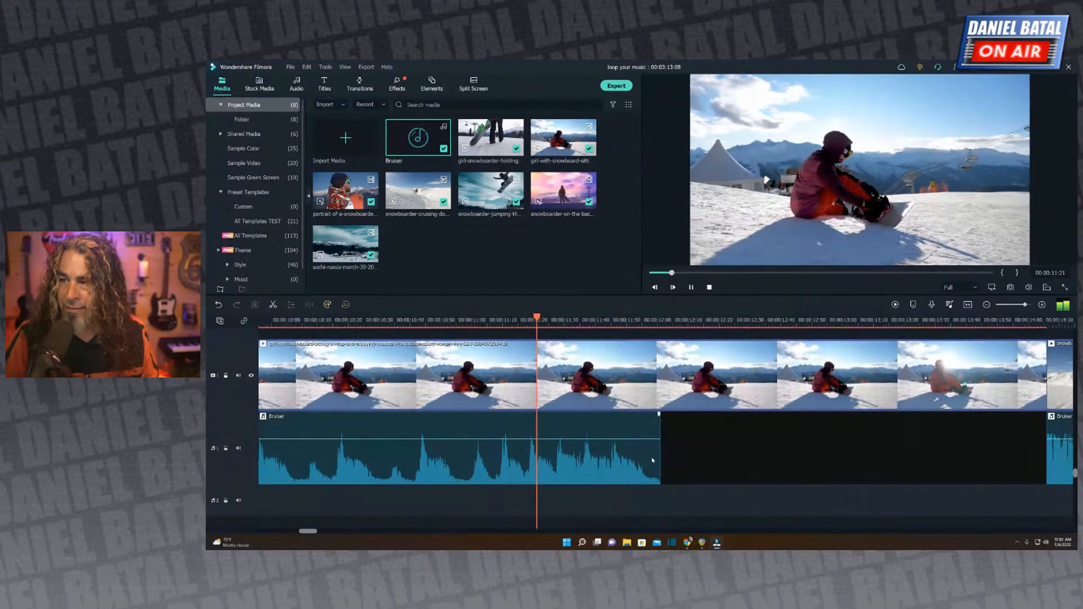
{"action": "key", "text": "space"}
{"action": "left_click", "coordinate": [360, 321]}
{"action": "key", "text": "space"}
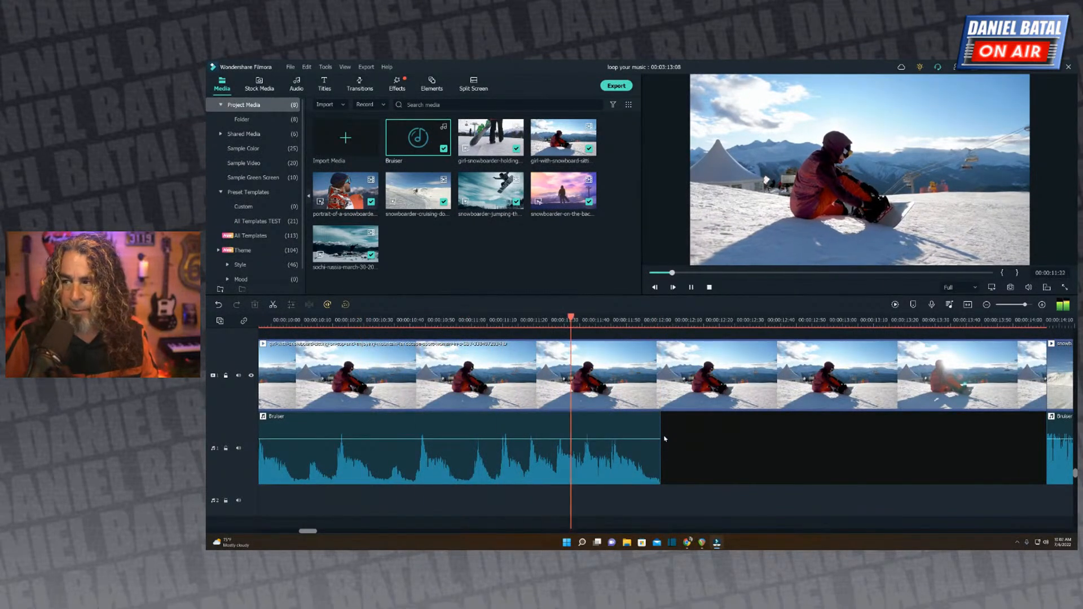
{"action": "key", "text": "space"}
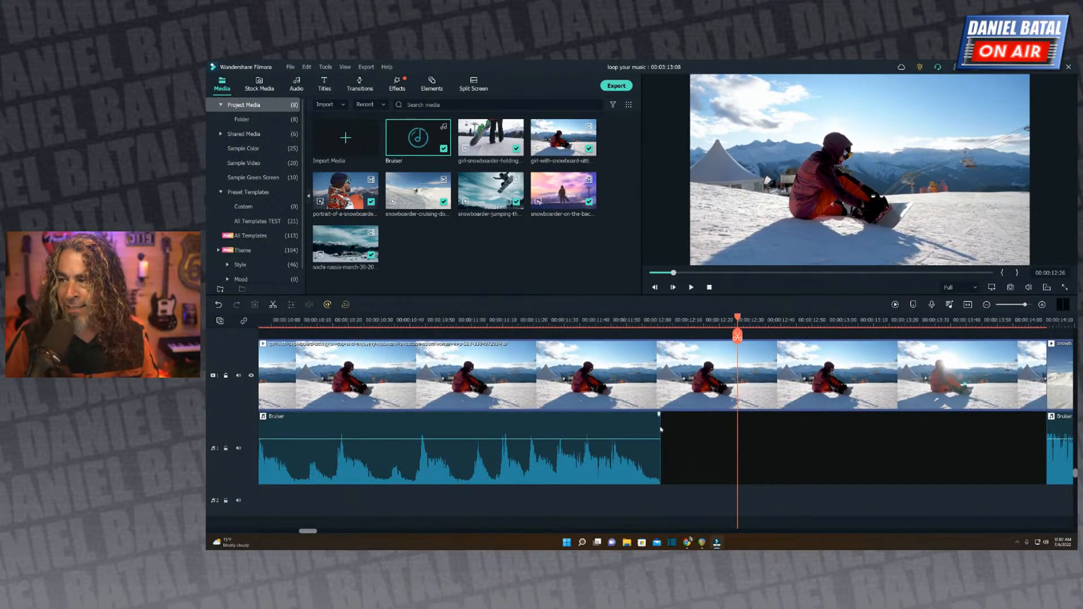
Trim the end of the shortened Bruiser segment slightly, give it a short fade-out, and play the ending.
{"action": "left_click_drag", "start_coordinate": [659, 433], "coordinate": [640, 416]}
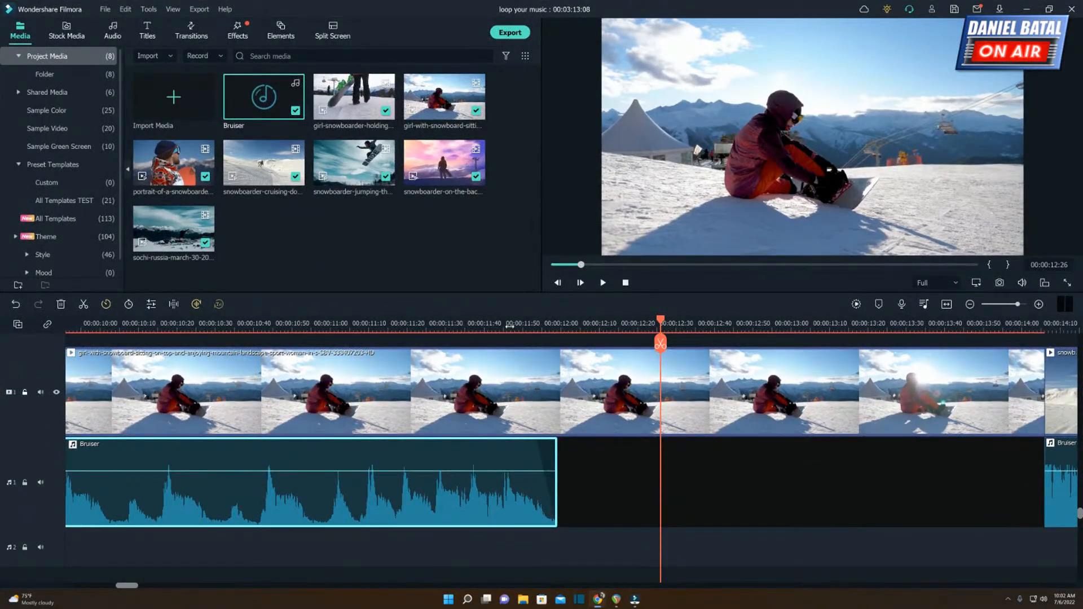
{"action": "left_click", "coordinate": [510, 326]}
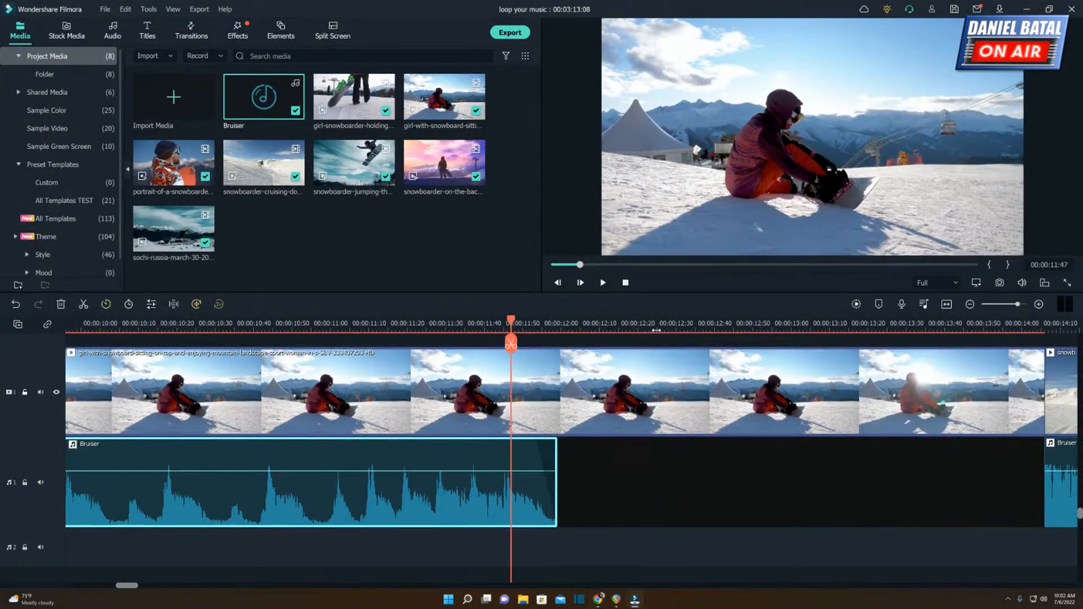
{"action": "key", "text": "ctrl+equal"}
{"action": "mouse_move", "coordinate": [619, 440]}
{"action": "left_mouse_down"}
{"action": "mouse_move", "coordinate": [593, 443]}
{"action": "mouse_move", "coordinate": [624, 443]}
{"action": "left_mouse_up"}
{"action": "key", "text": "ctrl+minus"}
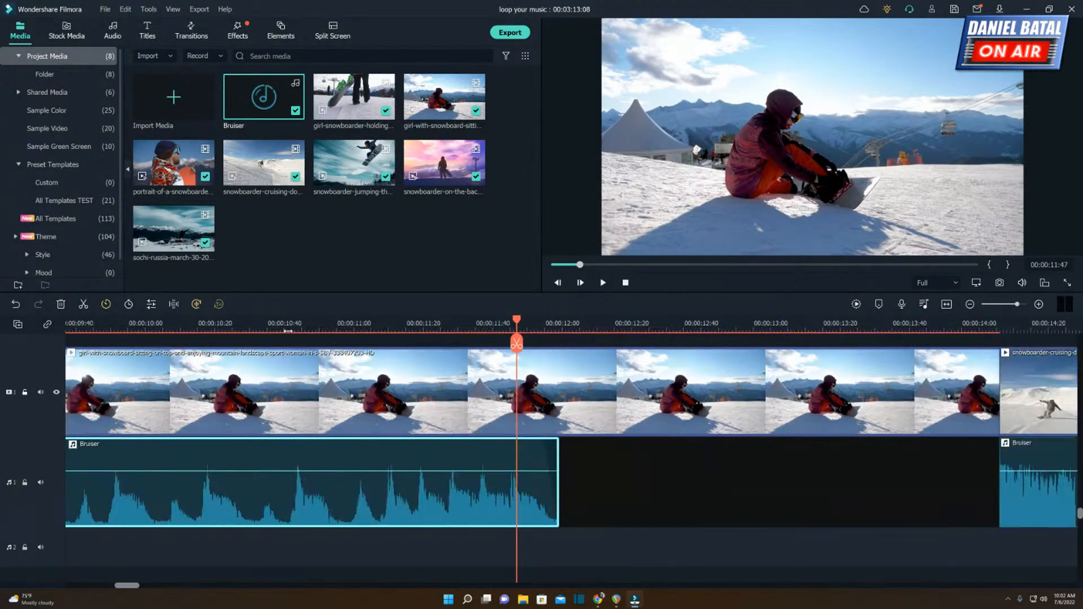
{"action": "left_click", "coordinate": [244, 326]}
{"action": "key", "text": "space"}
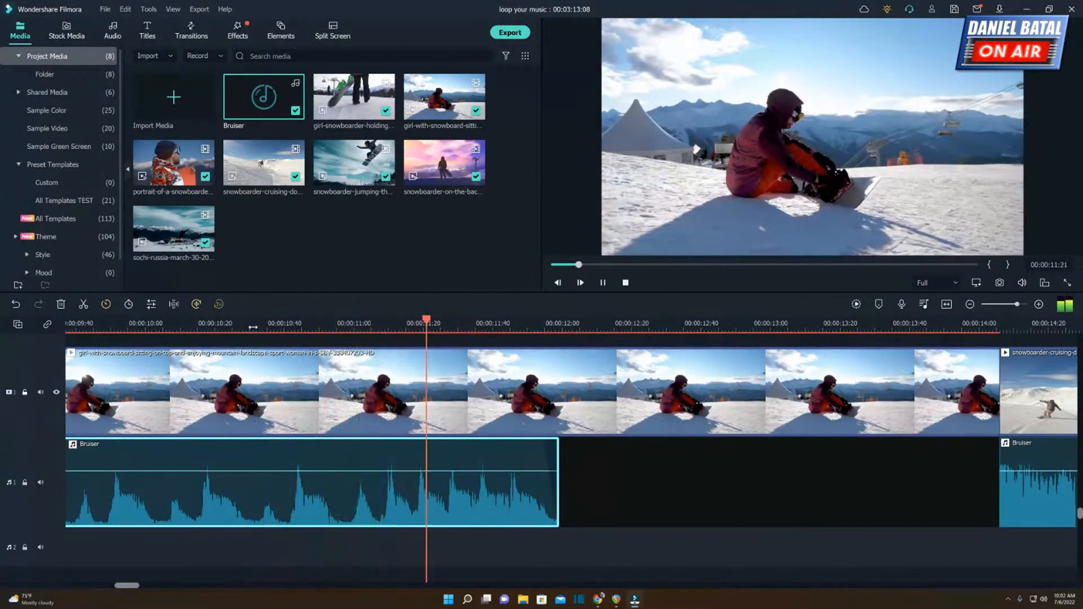
{"action": "key", "text": "space"}
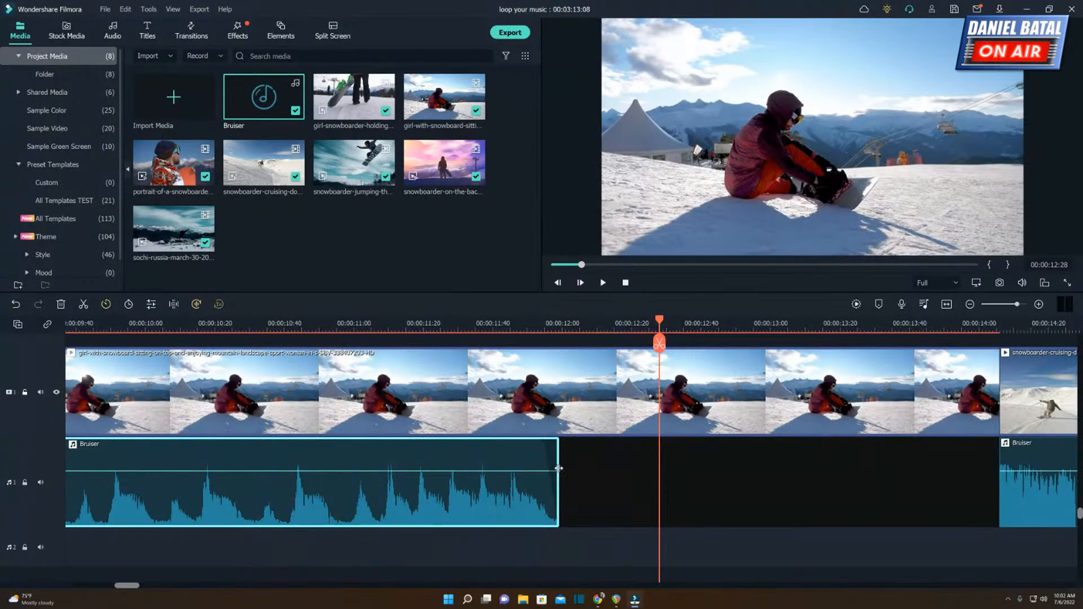
Replay the faded ending and trim a few more frames off the end of the shortened Bruiser segment.
{"action": "mouse_move", "coordinate": [542, 443]}
{"action": "left_click", "coordinate": [347, 328]}
{"action": "key", "text": "space"}
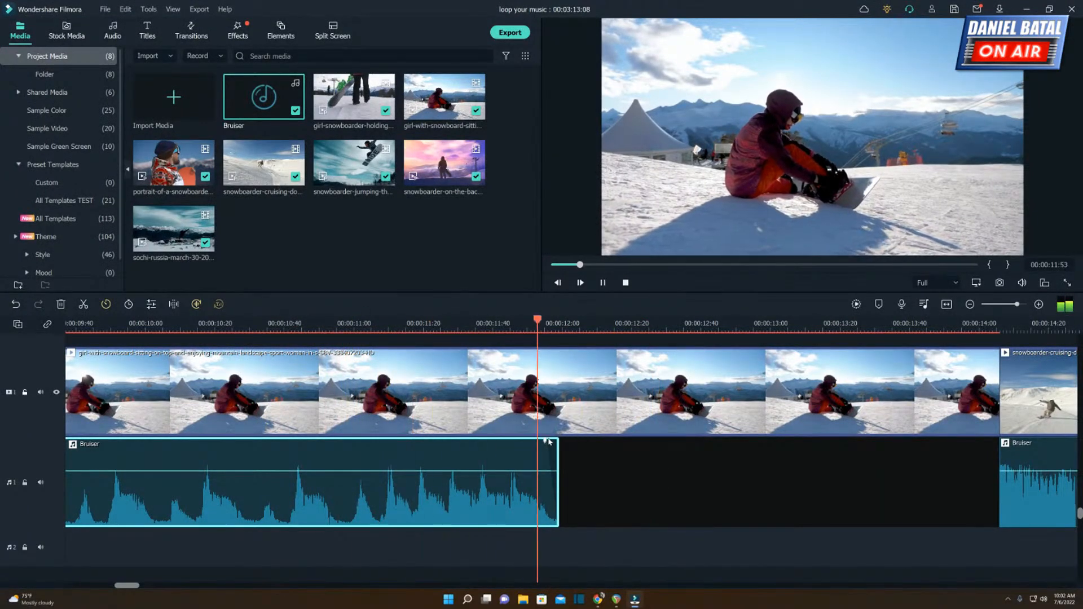
{"action": "key", "text": "space"}
{"action": "left_click_drag", "start_coordinate": [557, 455], "coordinate": [551, 455]}
Set a fade-out of about 4 frames on the end of the shortened Bruiser segment and play its ending.
{"action": "left_click", "coordinate": [454, 326]}
{"action": "key", "text": "space"}
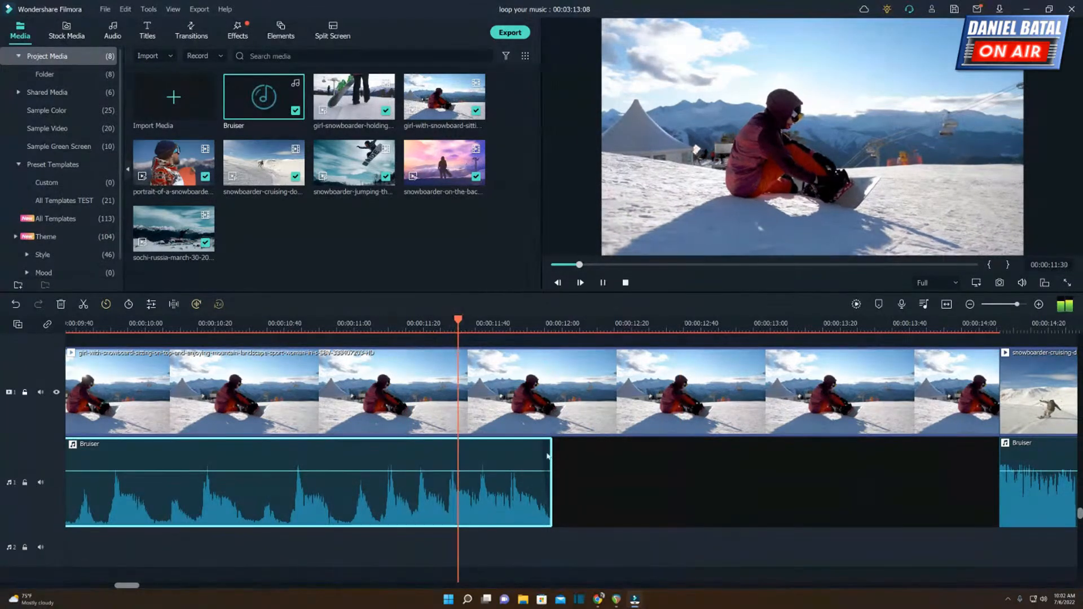
{"action": "key", "text": "space"}
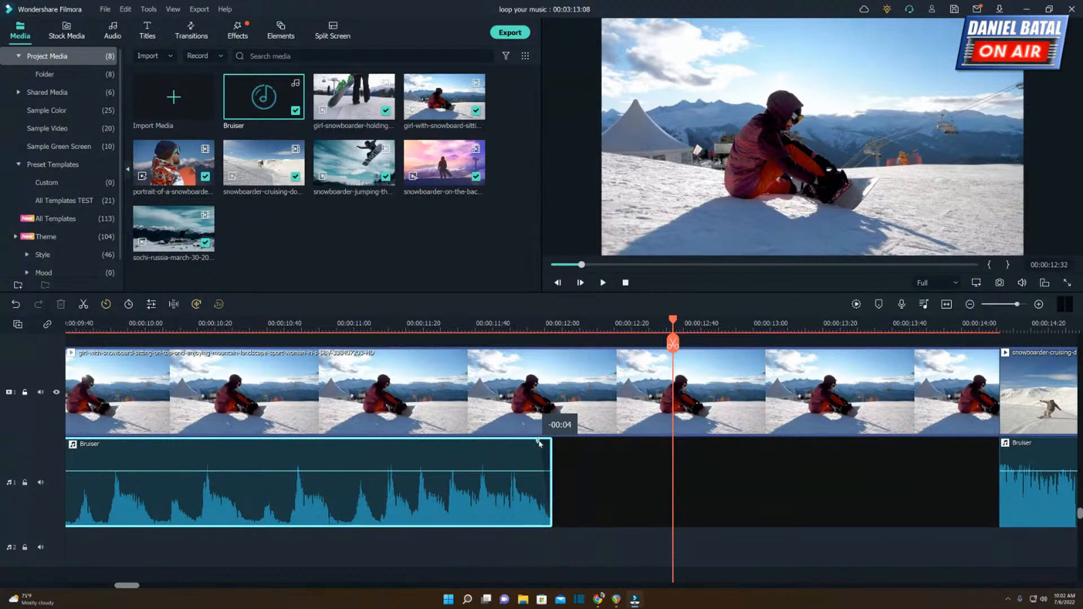
{"action": "left_click", "coordinate": [344, 326]}
{"action": "key", "text": "space"}
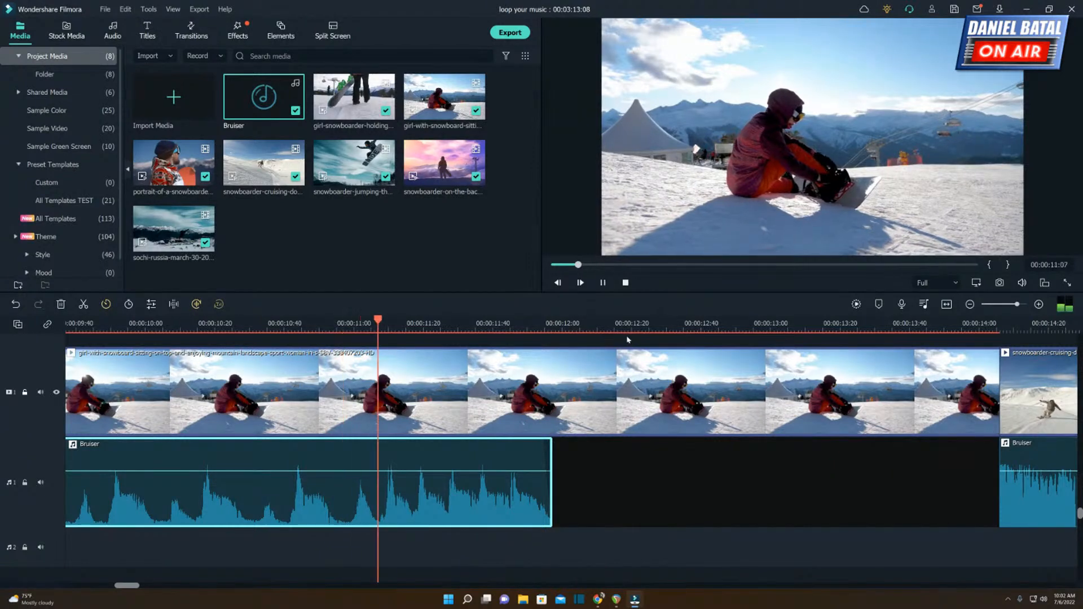
{"action": "left_click_drag", "start_coordinate": [628, 325], "coordinate": [567, 323]}
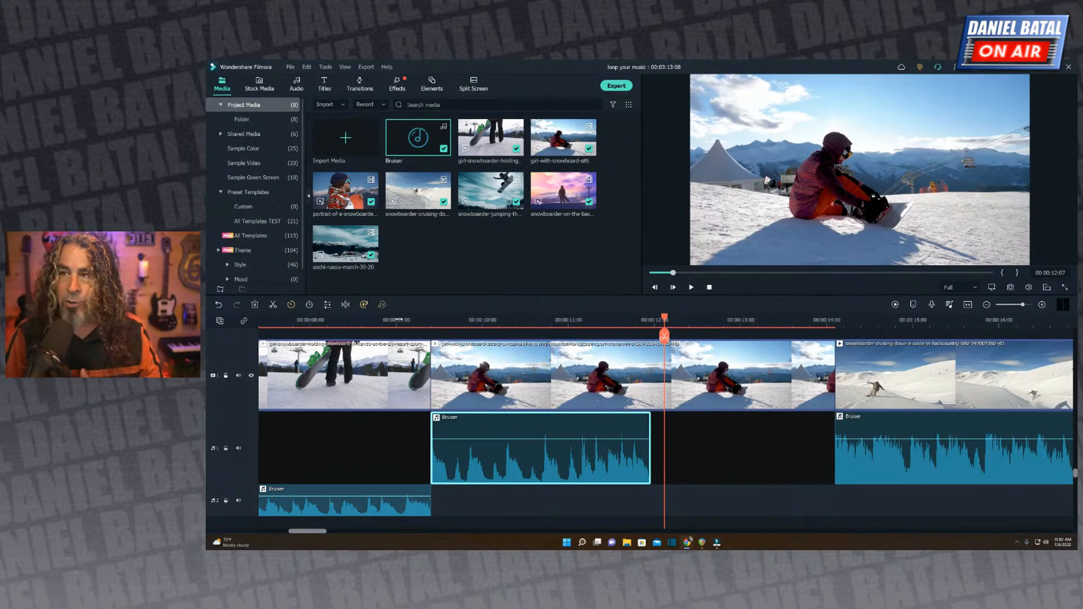
Play the sequence from the second looped Bruiser segment through the silent gap into the snowboarder cruising clip.
{"action": "left_click", "coordinate": [314, 321]}
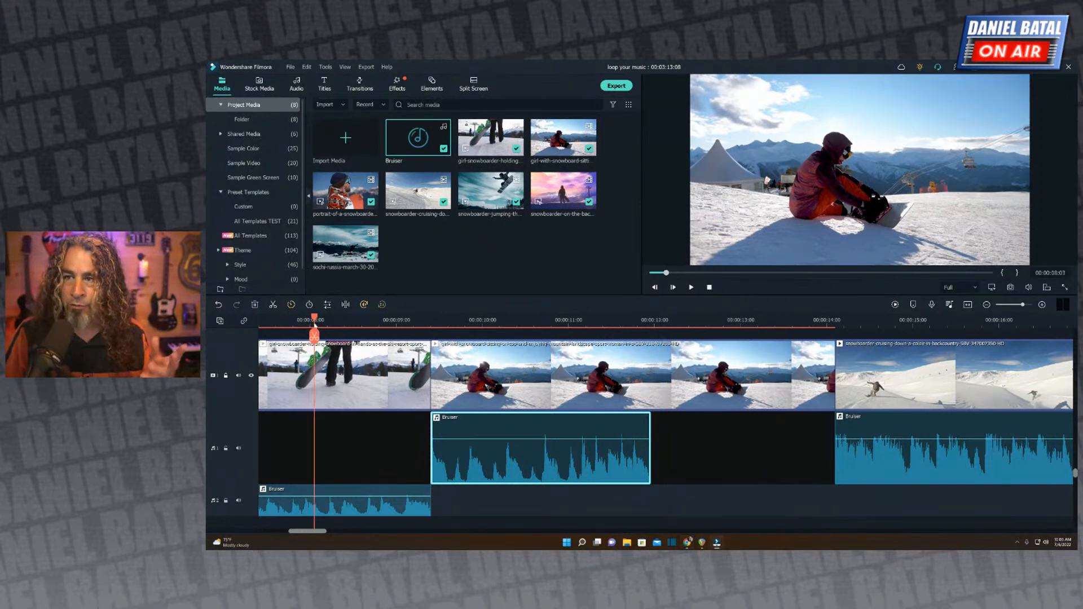
{"action": "left_click", "coordinate": [691, 288]}
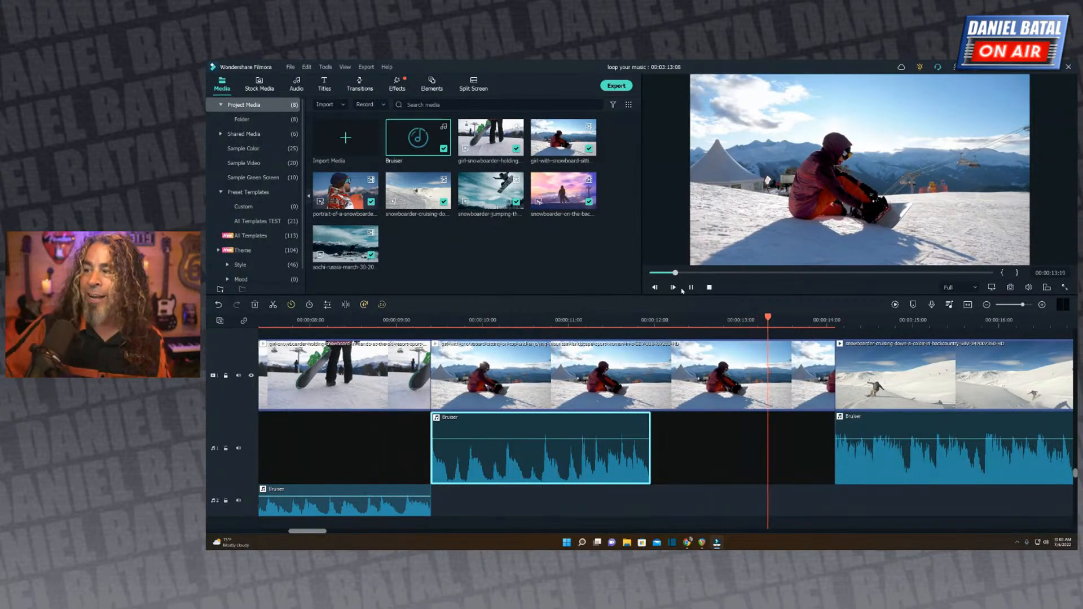
{"action": "key", "text": "space"}
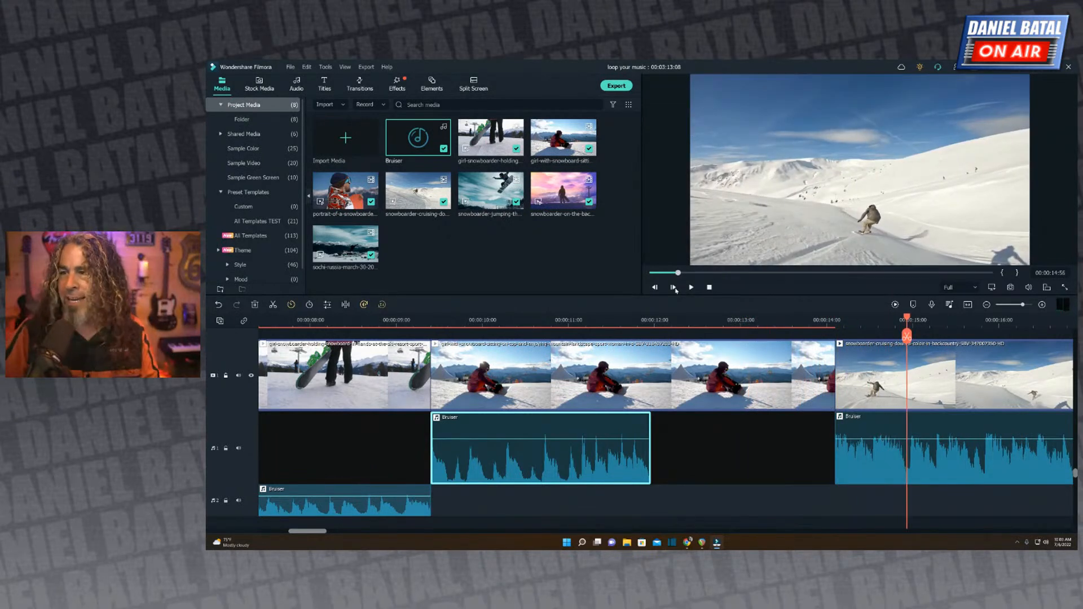
{"action": "left_click", "coordinate": [430, 321]}
{"action": "key", "text": "space"}
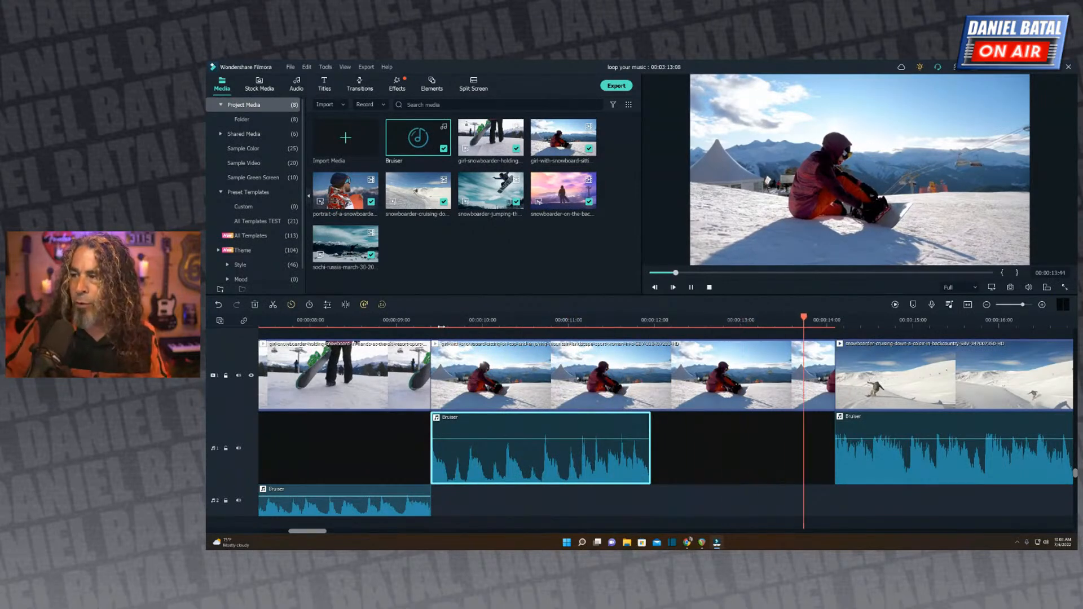
{"action": "key", "text": "space"}
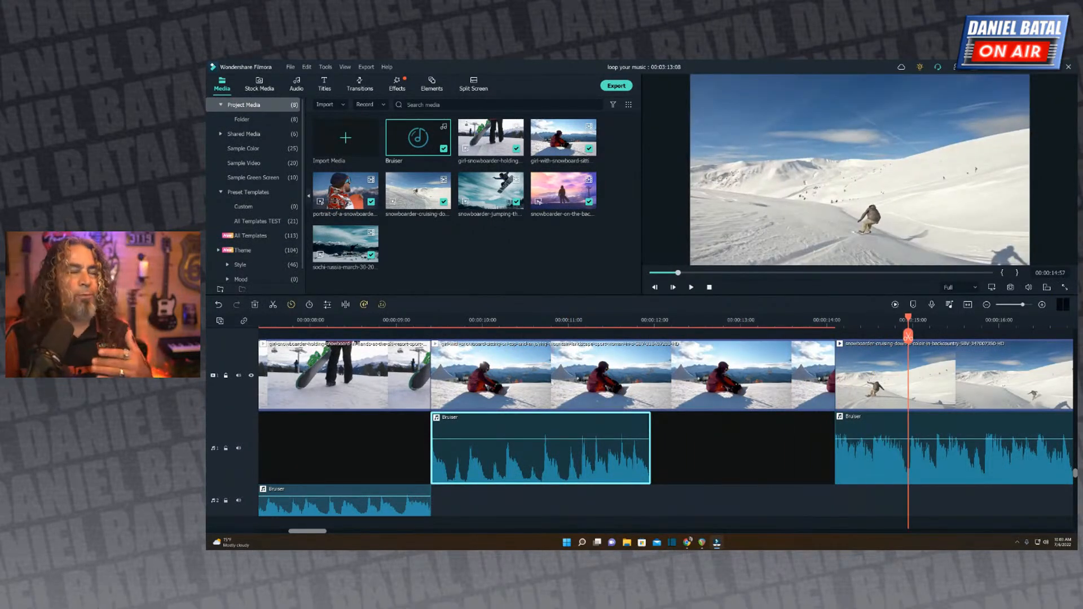
{"action": "left_click", "coordinate": [417, 321]}
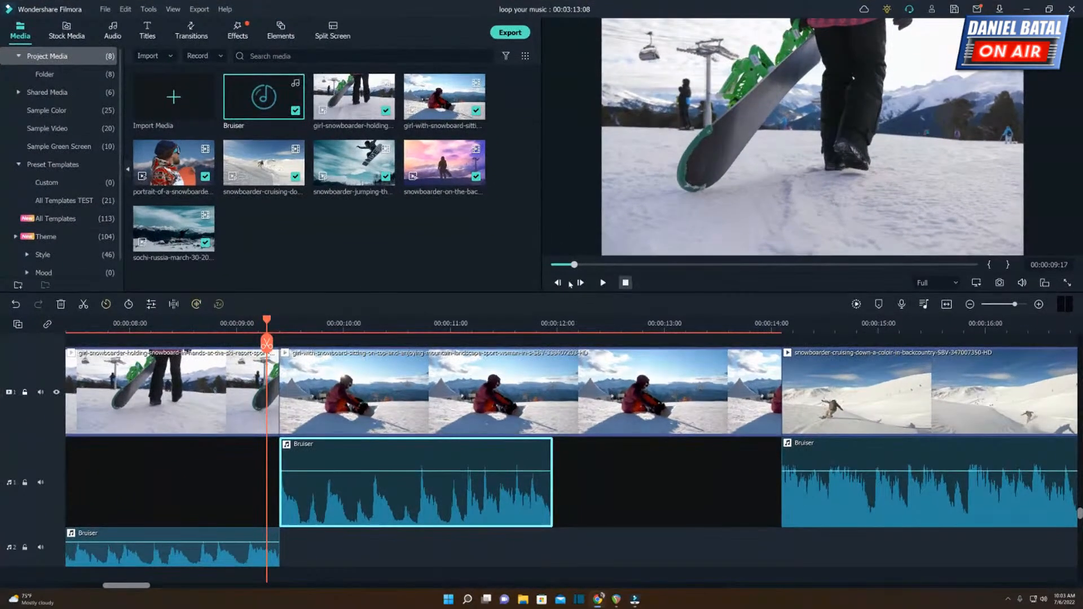
{"action": "left_click", "coordinate": [204, 322]}
{"action": "key", "text": "space"}
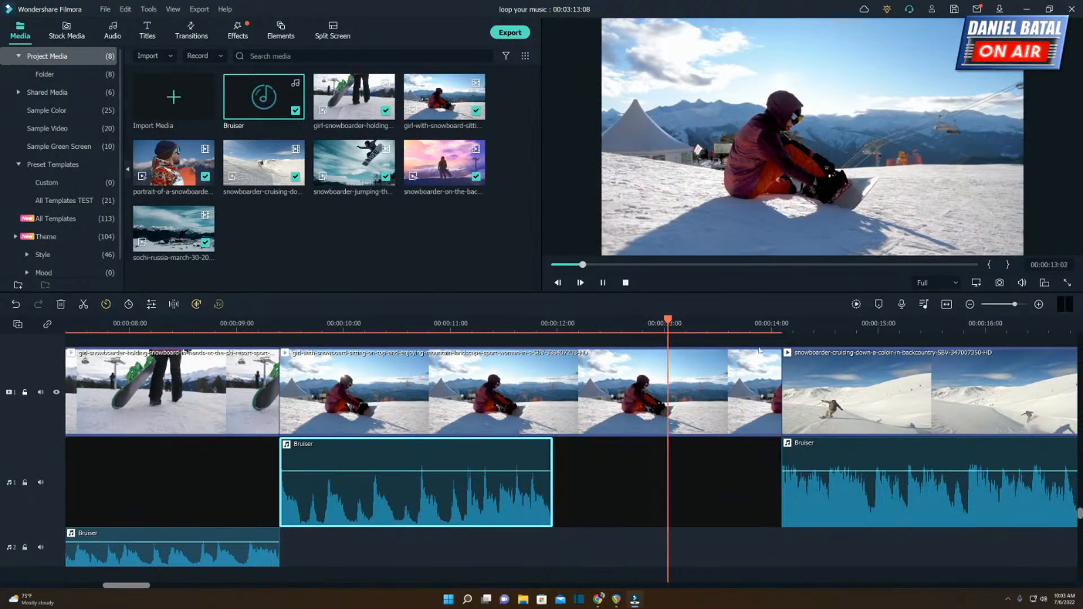
Play the sequence from the start through the first Bruiser segment up to the girl holding the snowboard clip.
{"action": "key", "text": "space"}
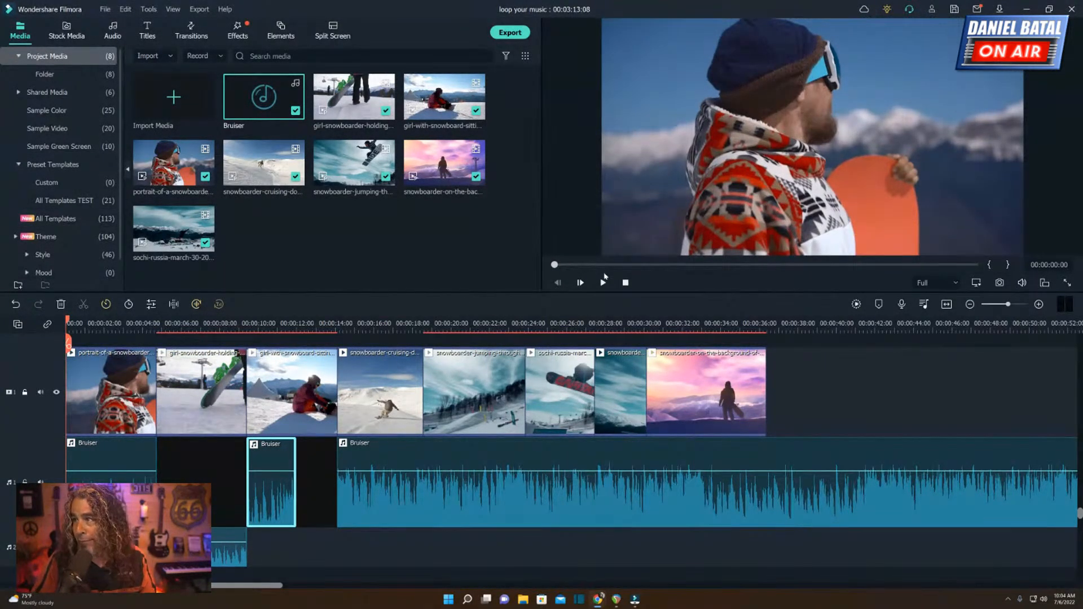
{"action": "left_click", "coordinate": [603, 282]}
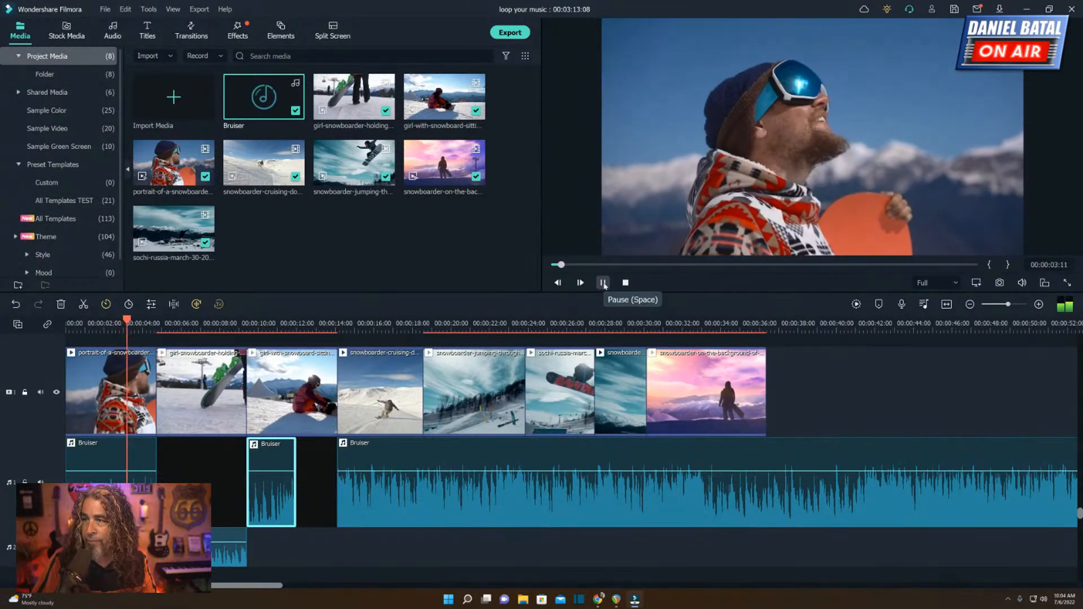
{"action": "left_click", "coordinate": [603, 283]}
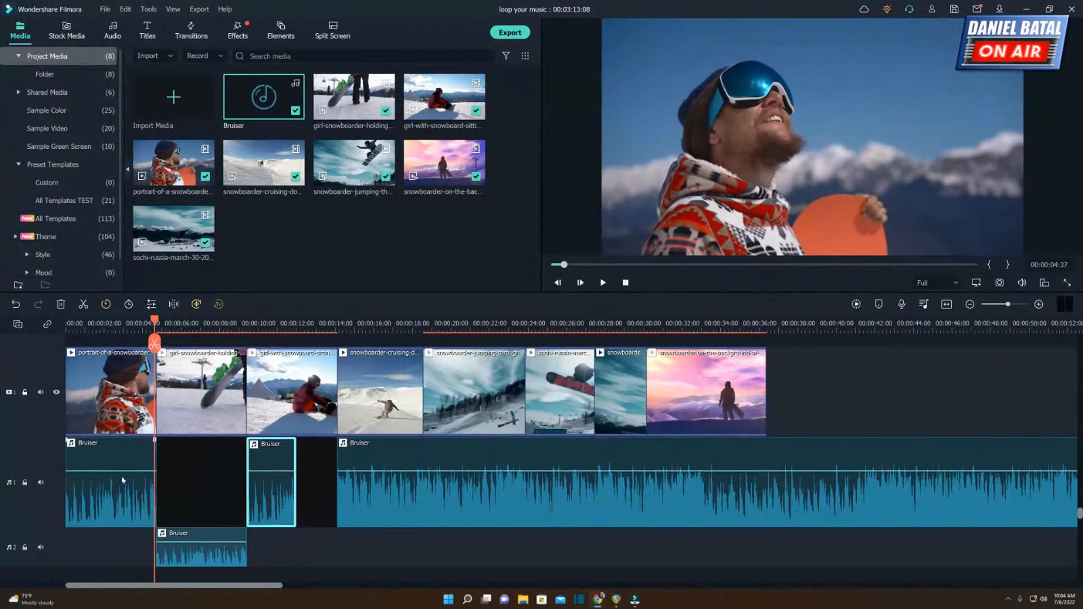
Give the first Bruiser segment a custom equalizer curve rising from -18 at 31 to 3 at 1k and falling to -17.1 at 16k.
{"action": "left_click", "coordinate": [137, 492]}
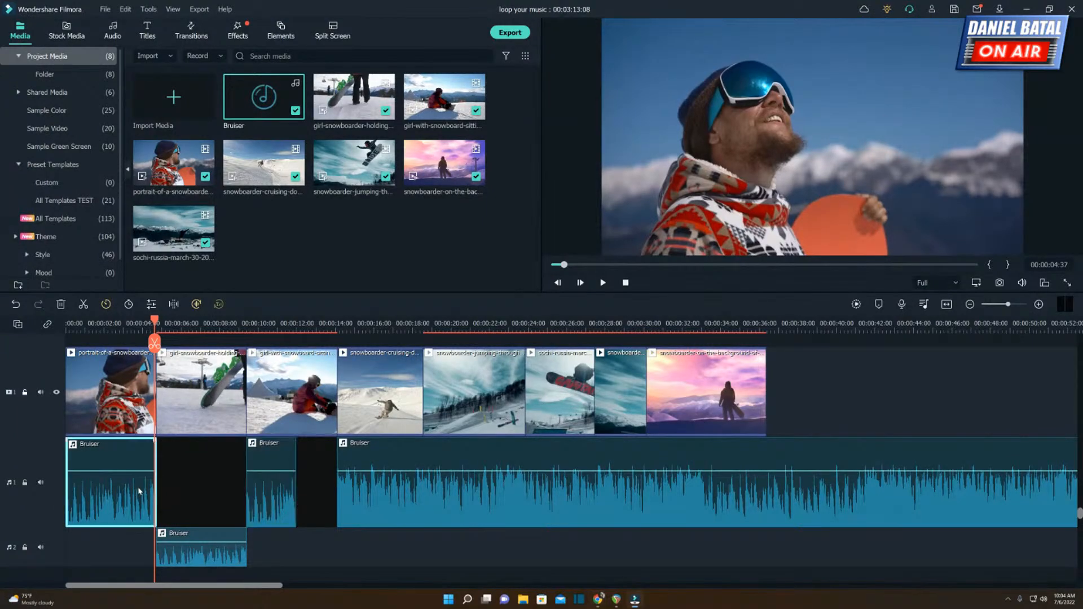
{"action": "double_click", "coordinate": [135, 494]}
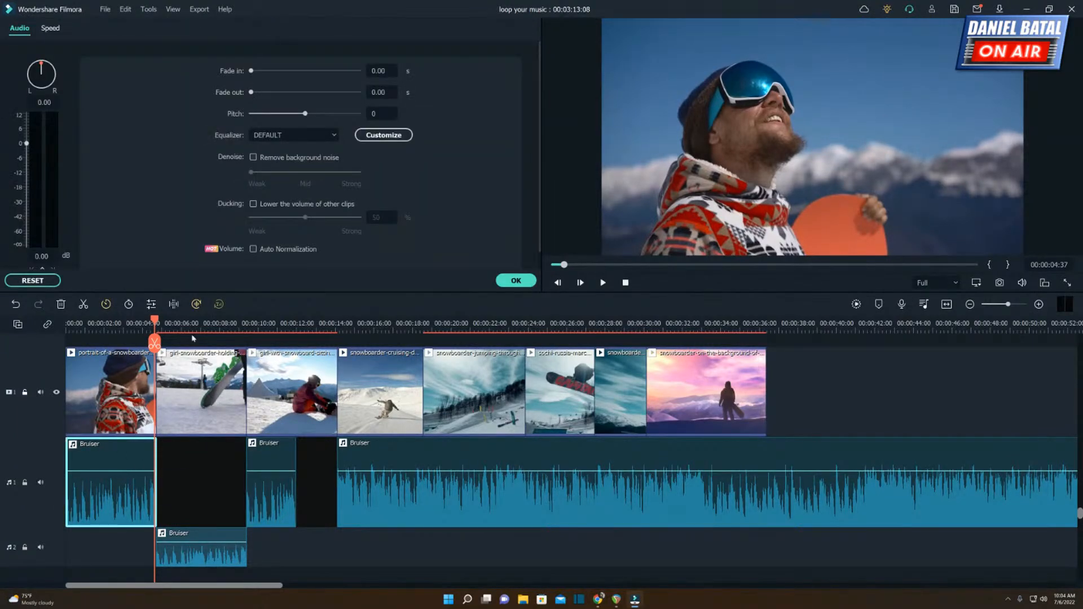
{"action": "left_click", "coordinate": [388, 137]}
{"action": "left_click_drag", "start_coordinate": [436, 275], "coordinate": [511, 282]}
{"action": "left_click_drag", "start_coordinate": [663, 275], "coordinate": [663, 305]}
{"action": "left_click_drag", "start_coordinate": [613, 275], "coordinate": [486, 299]}
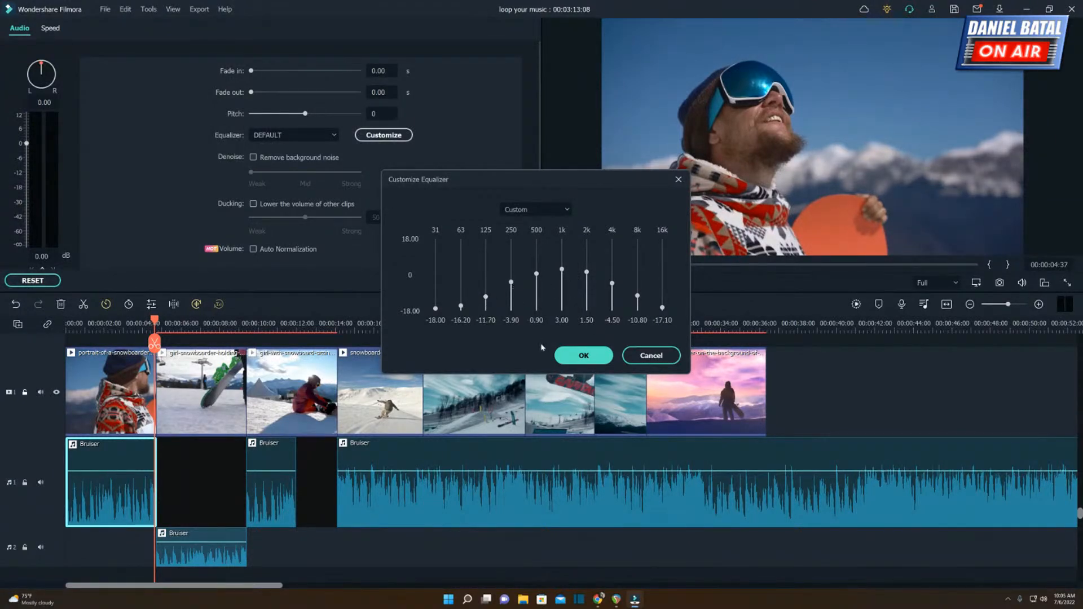
{"action": "left_click", "coordinate": [581, 356]}
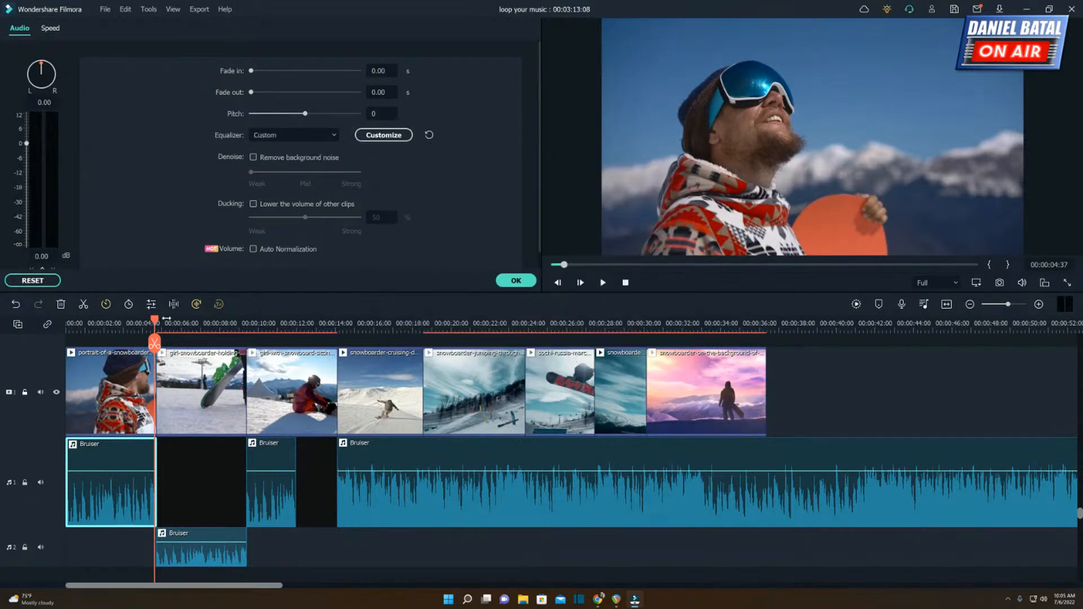
Play the equalized first Bruiser segment from the start into the following segment.
{"action": "left_click_drag", "start_coordinate": [155, 320], "coordinate": [72, 321]}
{"action": "key", "text": "space"}
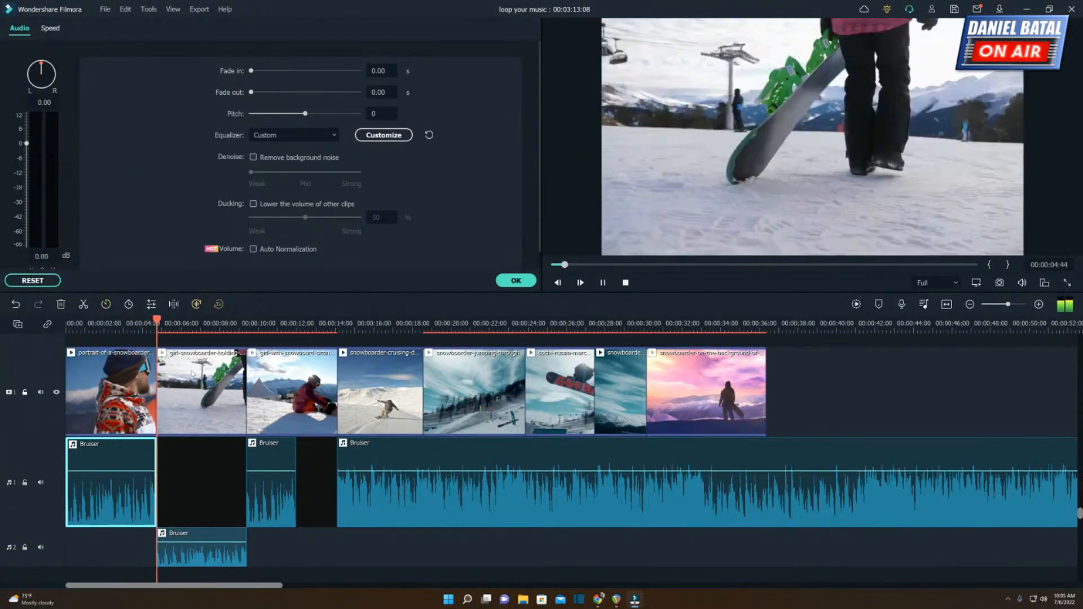
{"action": "key", "text": "space"}
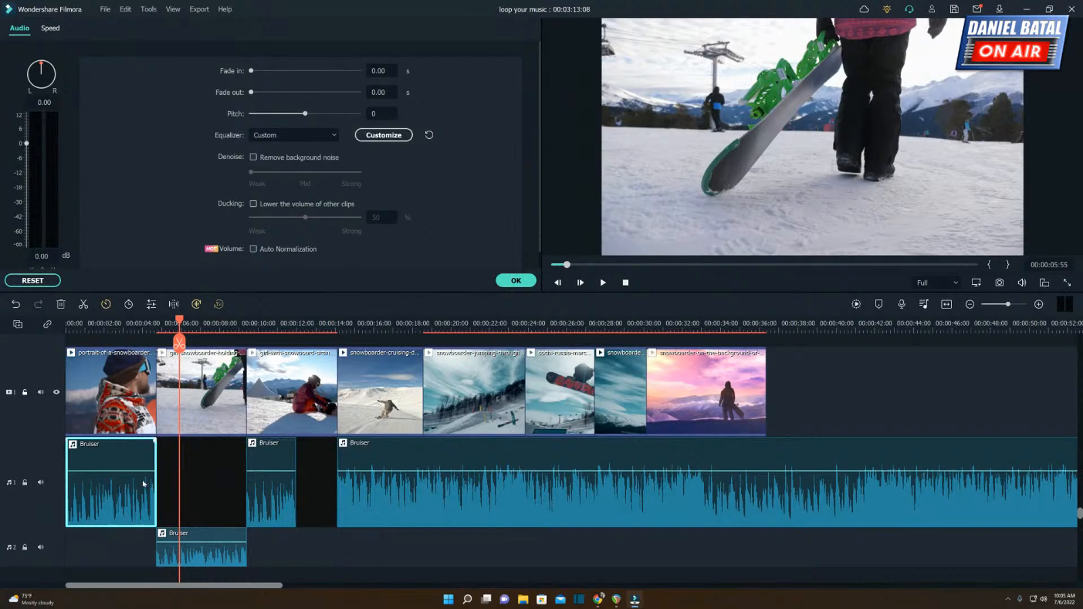
Select the Bruiser segment on the second audio track and replay the abrupt change from the first segment into it.
{"action": "scroll", "coordinate": [162, 490], "scroll_direction": "down", "scroll_amount": 2}
{"action": "left_click", "coordinate": [202, 482]}
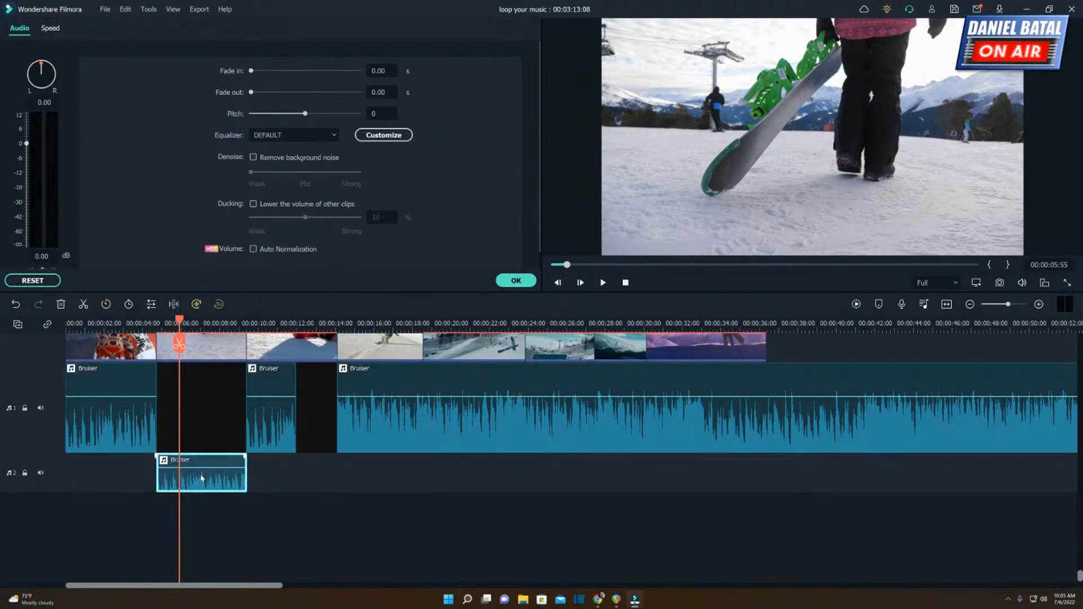
{"action": "left_click", "coordinate": [138, 321]}
{"action": "scroll", "coordinate": [267, 322], "scroll_direction": "up", "scroll_amount": 3}
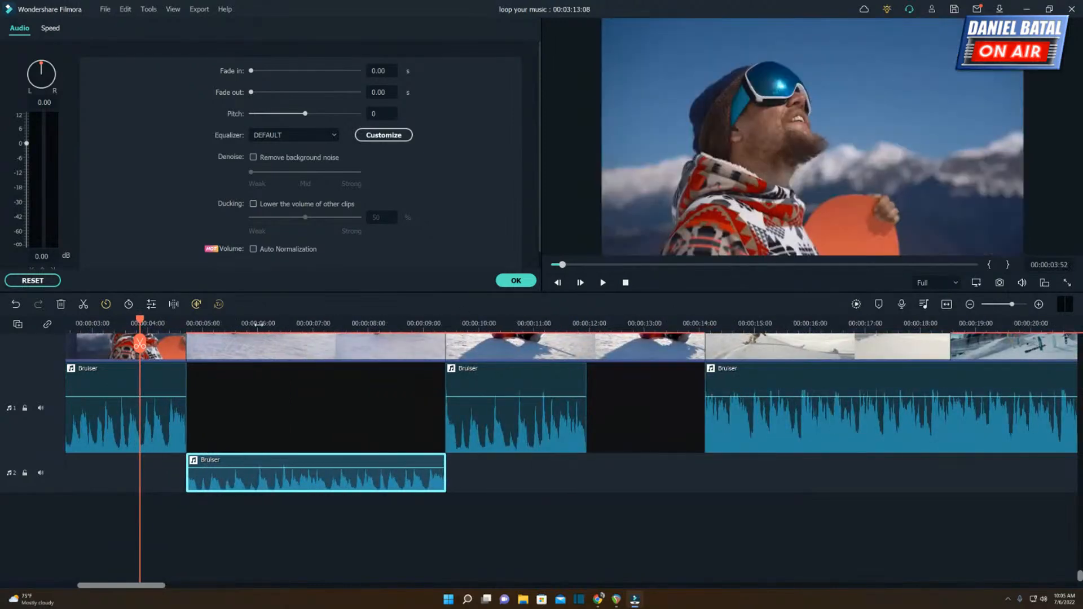
{"action": "scroll", "coordinate": [253, 324], "scroll_direction": "down", "scroll_amount": 3}
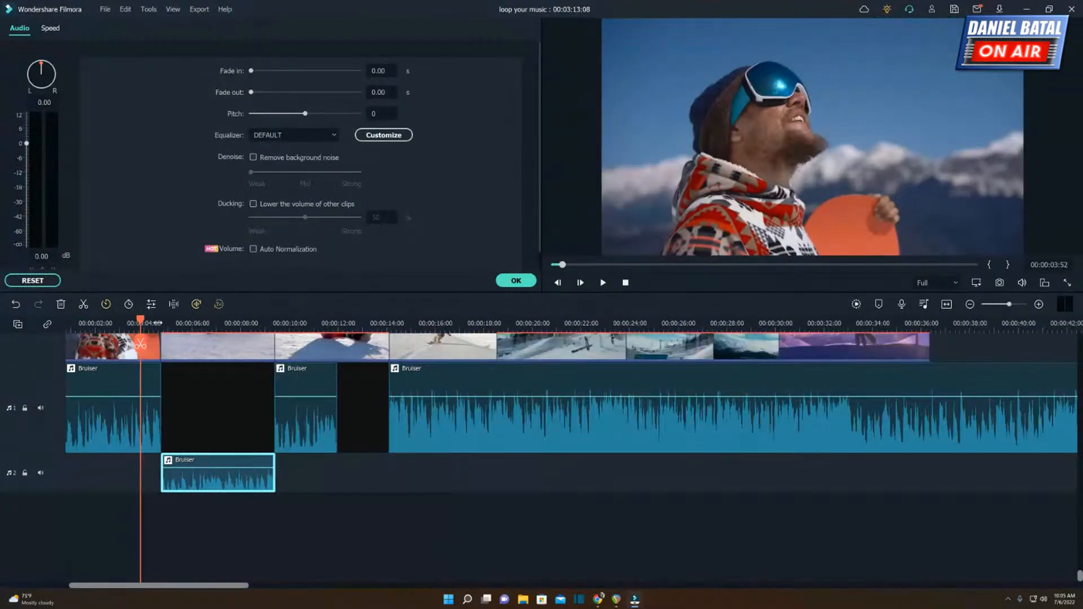
{"action": "left_click_drag", "start_coordinate": [562, 265], "coordinate": [555, 265]}
{"action": "left_click", "coordinate": [602, 283]}
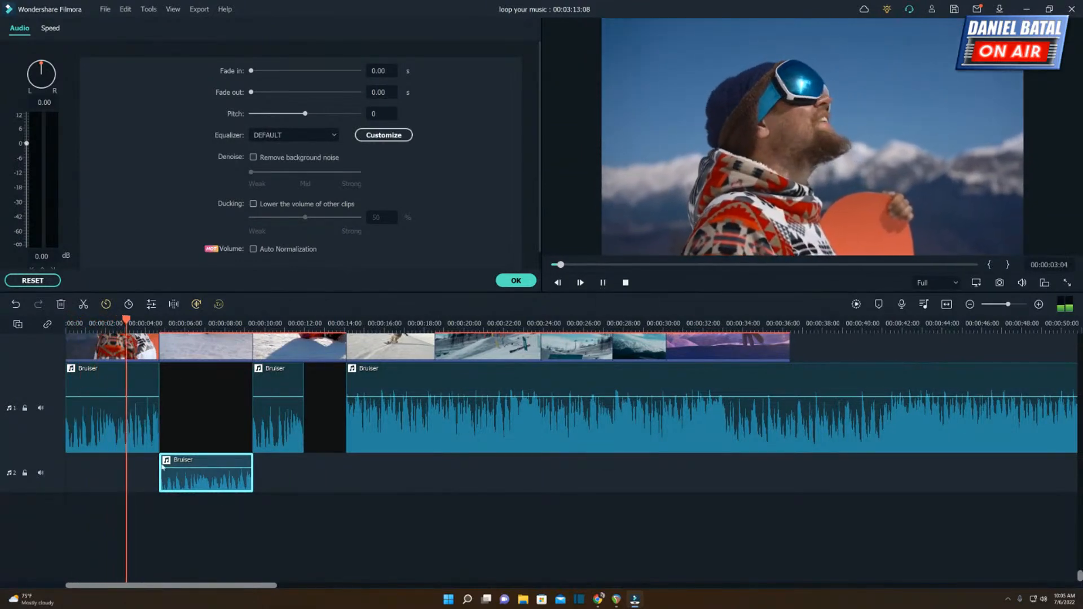
{"action": "key", "text": "space"}
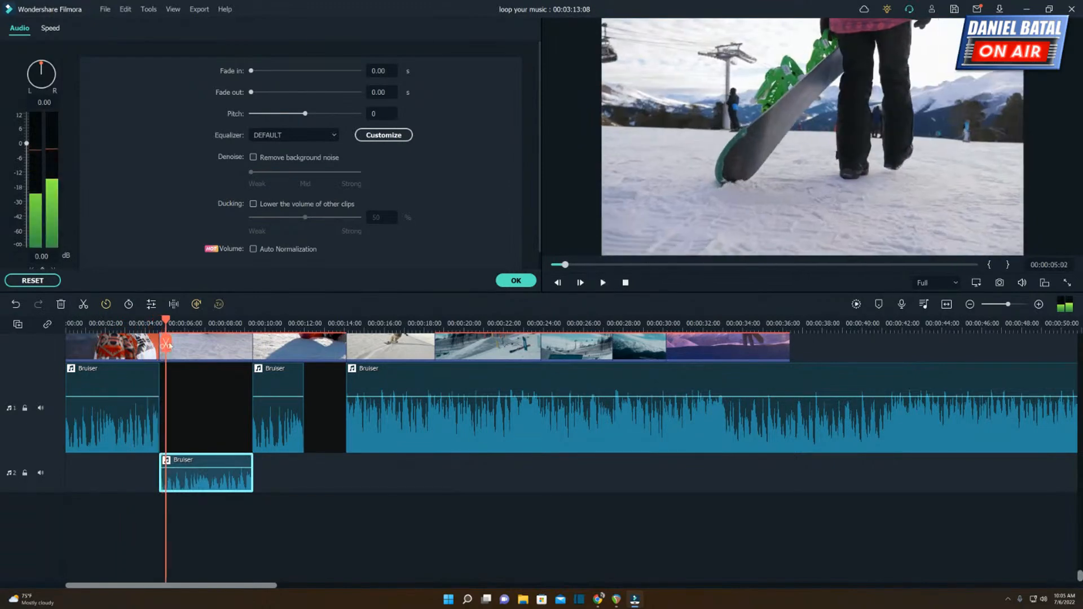
Extend the end of the first Bruiser segment about 1.5 seconds over the segment below and play the overlap.
{"action": "left_click_drag", "start_coordinate": [148, 328], "coordinate": [229, 327]}
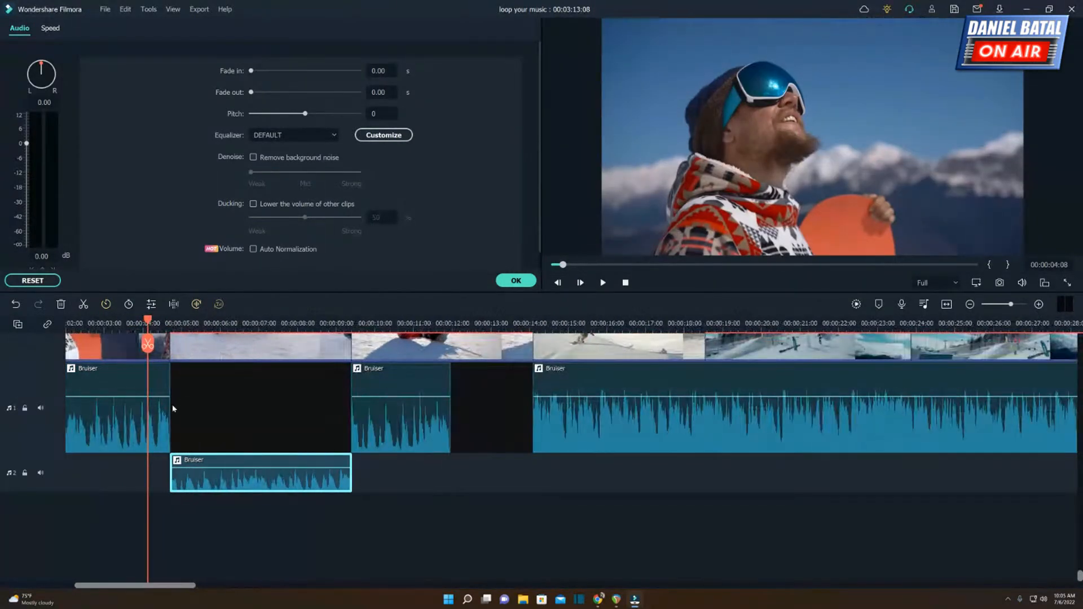
{"action": "left_click", "coordinate": [170, 420]}
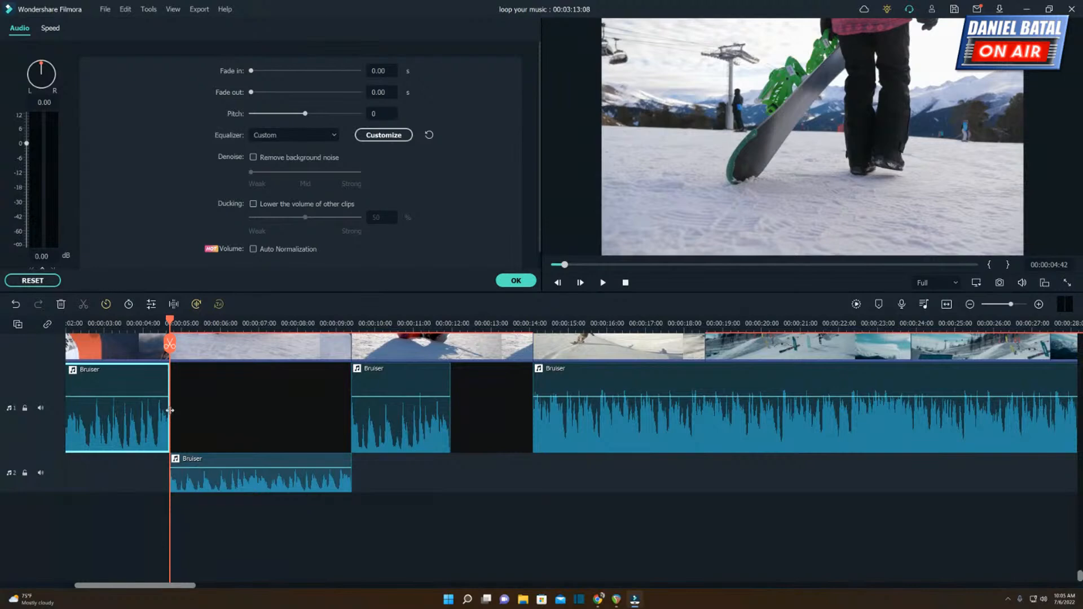
{"action": "left_click_drag", "start_coordinate": [172, 413], "coordinate": [229, 417]}
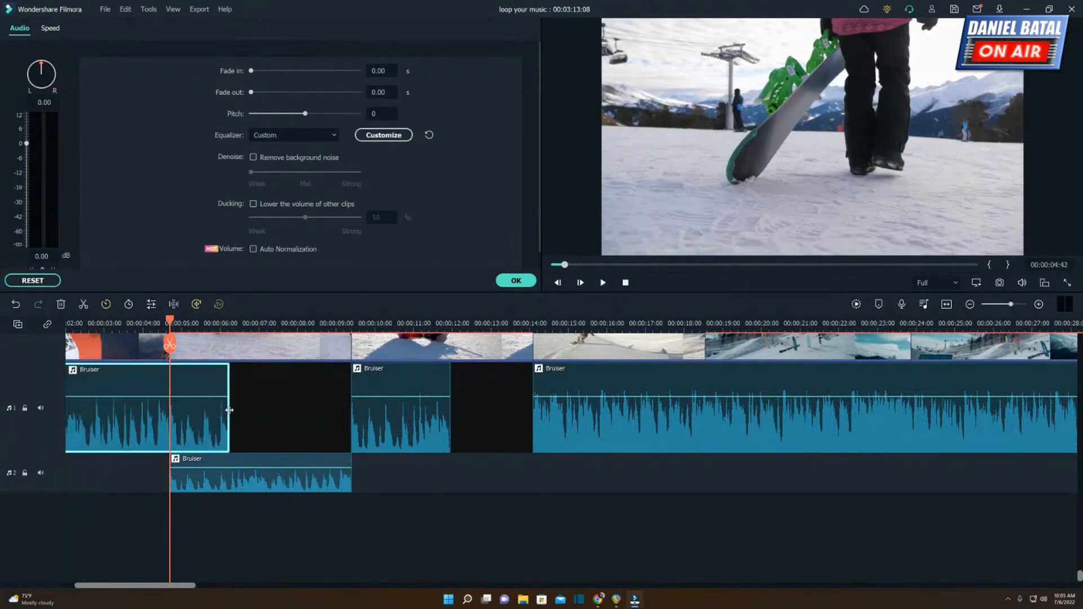
{"action": "left_click", "coordinate": [106, 324]}
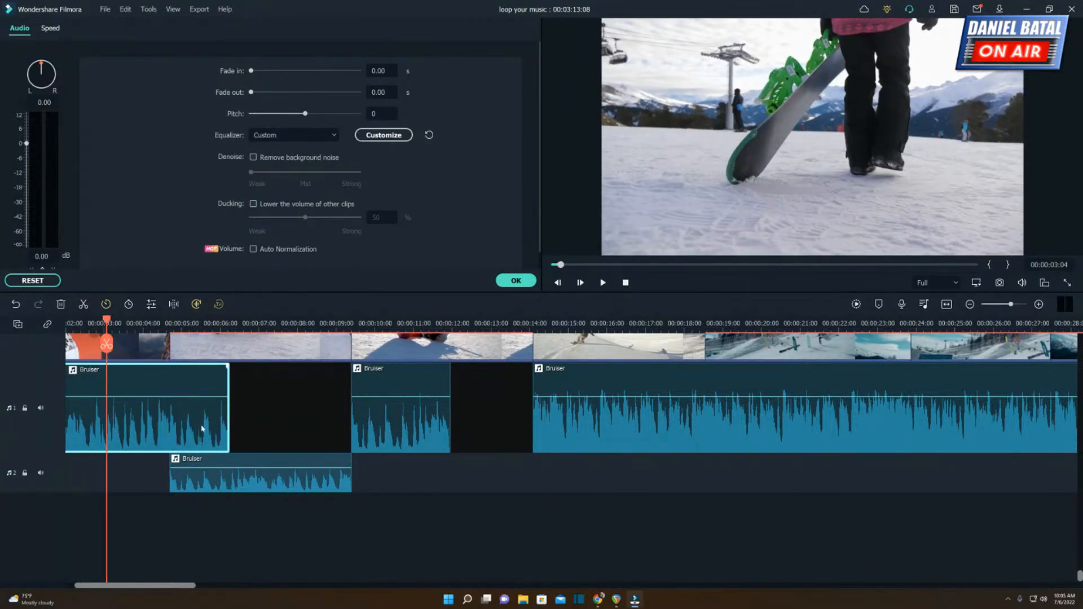
{"action": "key", "text": "space"}
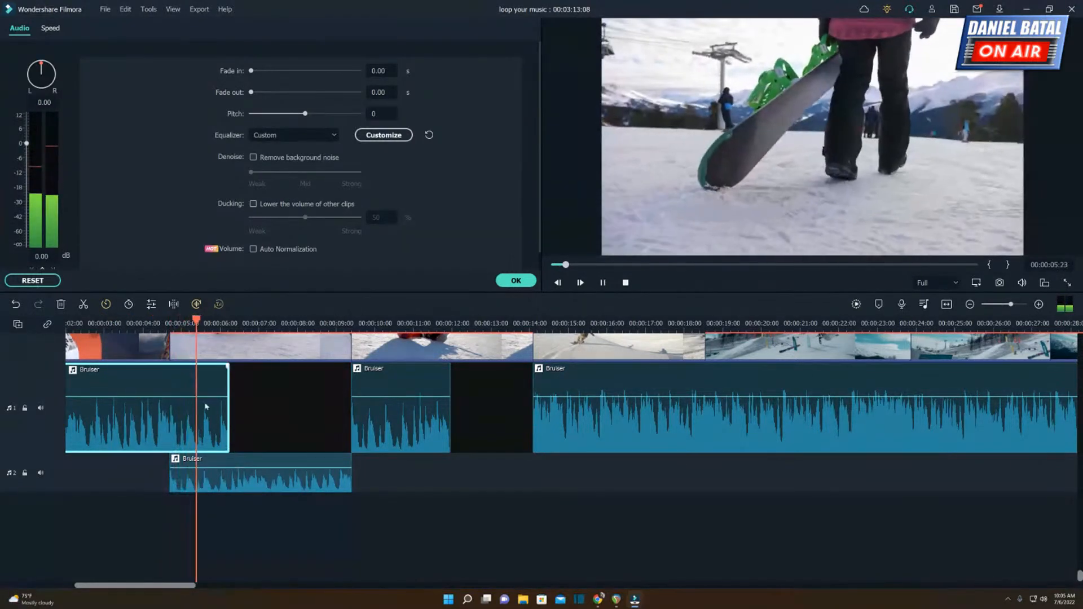
{"action": "key", "text": "space"}
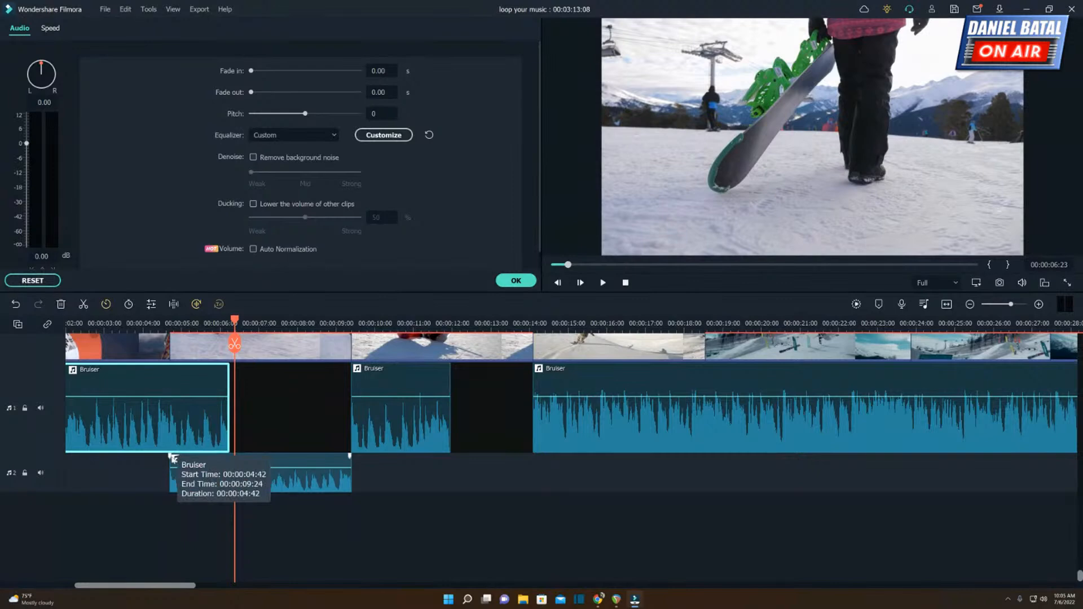
Extend the first Bruiser segment to 00:00:06:35 and crossfade the overlap with a 1.87 s fade-out and a matching fade-in on the segment below.
{"action": "left_click", "coordinate": [161, 323]}
{"action": "scroll", "coordinate": [480, 434], "scroll_direction": "up", "scroll_amount": 4}
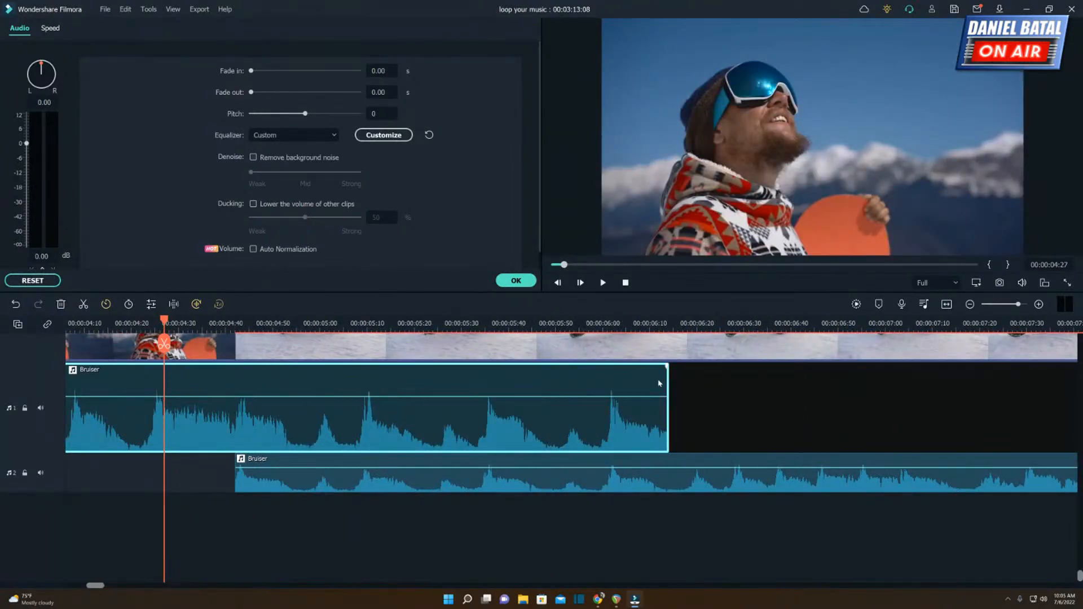
{"action": "left_click_drag", "start_coordinate": [670, 406], "coordinate": [240, 379]}
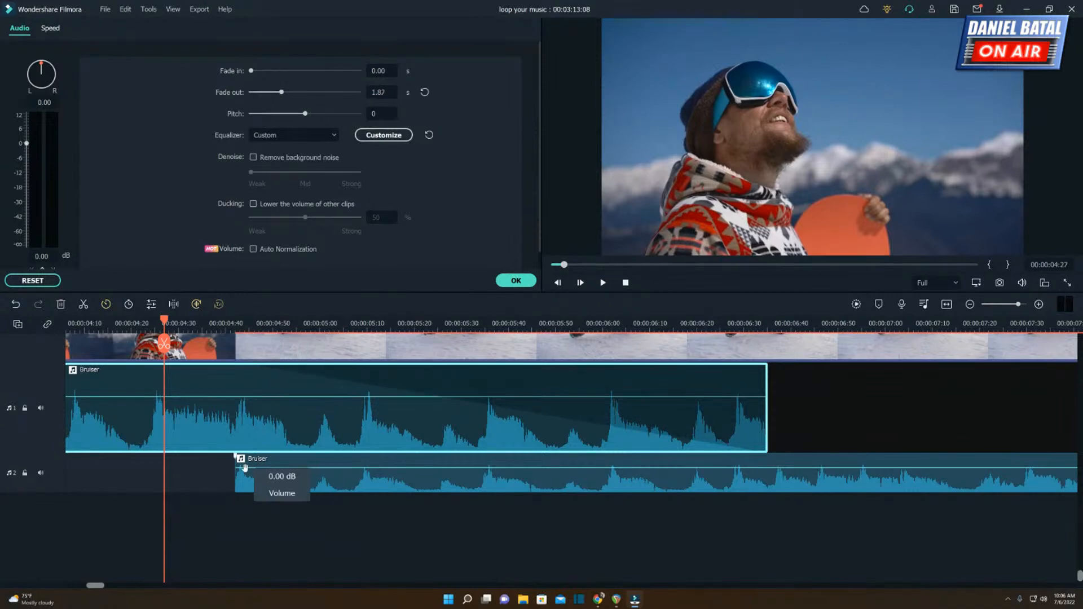
{"action": "left_click_drag", "start_coordinate": [236, 454], "coordinate": [766, 449]}
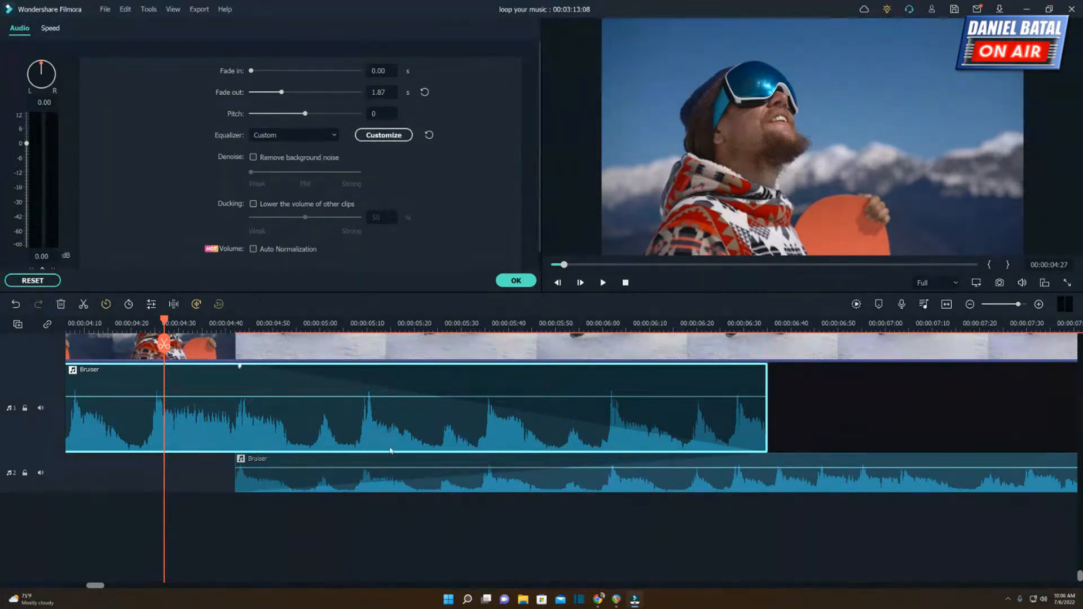
Align the crossfade with the overlap, setting the upper segment's fade-out to 1.88 s and the lower segment's fade-in to +01:53.
{"action": "left_click_drag", "start_coordinate": [165, 319], "coordinate": [237, 320]}
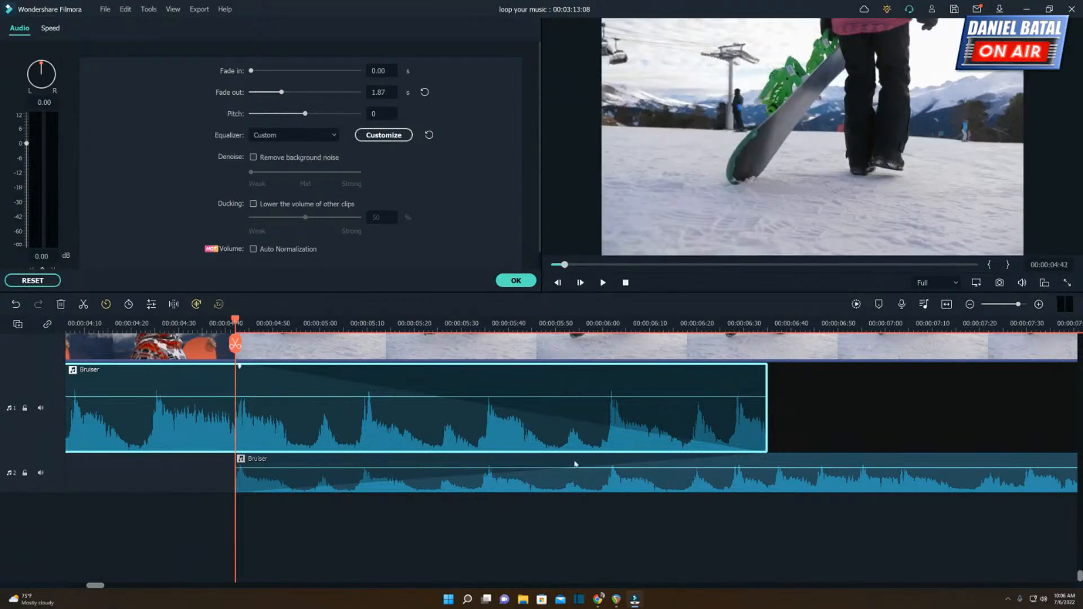
{"action": "mouse_move", "coordinate": [239, 367]}
{"action": "left_mouse_down"}
{"action": "mouse_move", "coordinate": [275, 368]}
{"action": "mouse_move", "coordinate": [235, 372]}
{"action": "left_mouse_up"}
{"action": "left_click_drag", "start_coordinate": [270, 324], "coordinate": [767, 325]}
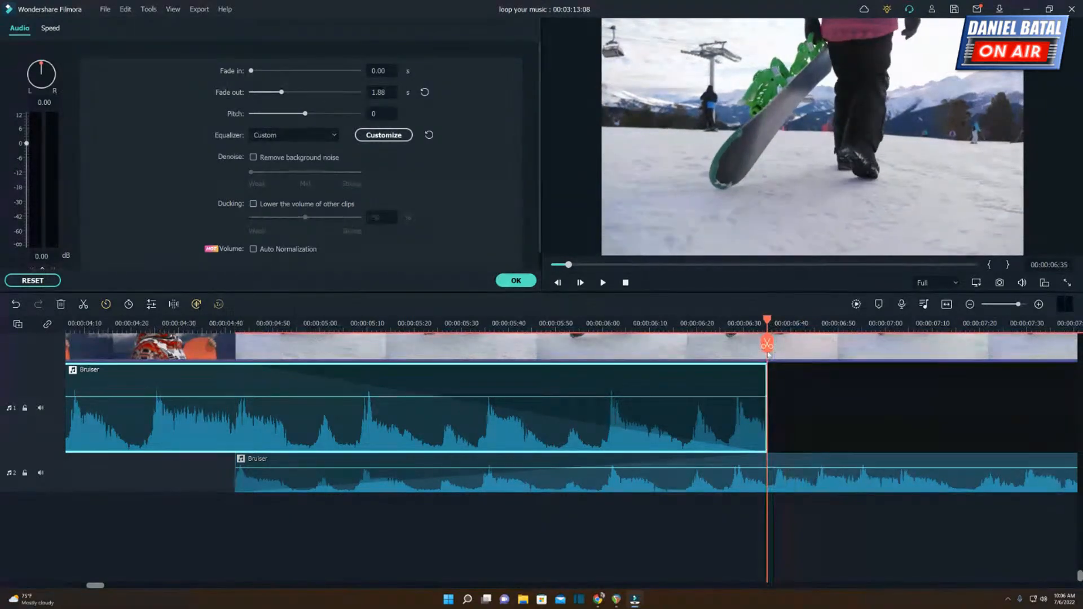
{"action": "mouse_move", "coordinate": [768, 458]}
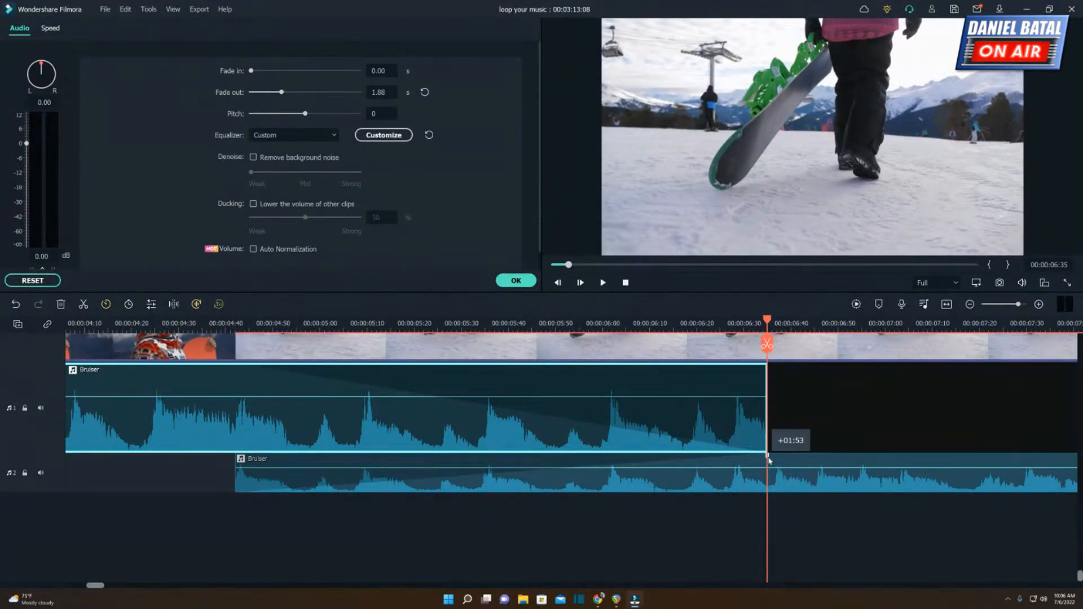
{"action": "mouse_move", "coordinate": [768, 458]}
{"action": "left_mouse_down"}
{"action": "mouse_move", "coordinate": [546, 457]}
{"action": "mouse_move", "coordinate": [768, 458]}
{"action": "left_mouse_up"}
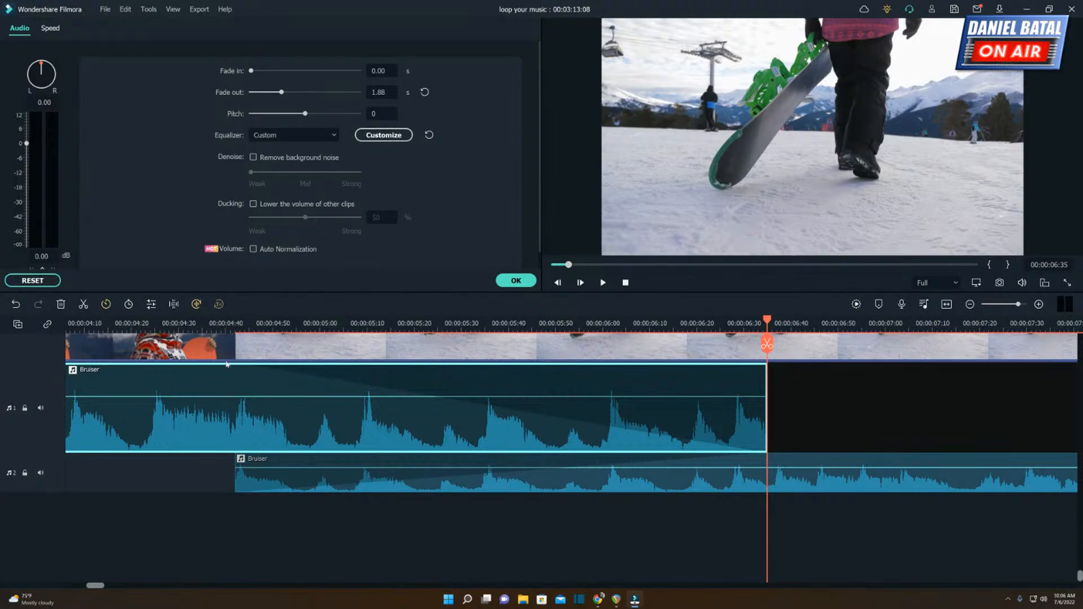
{"action": "scroll", "coordinate": [393, 329], "scroll_direction": "down", "scroll_amount": 3}
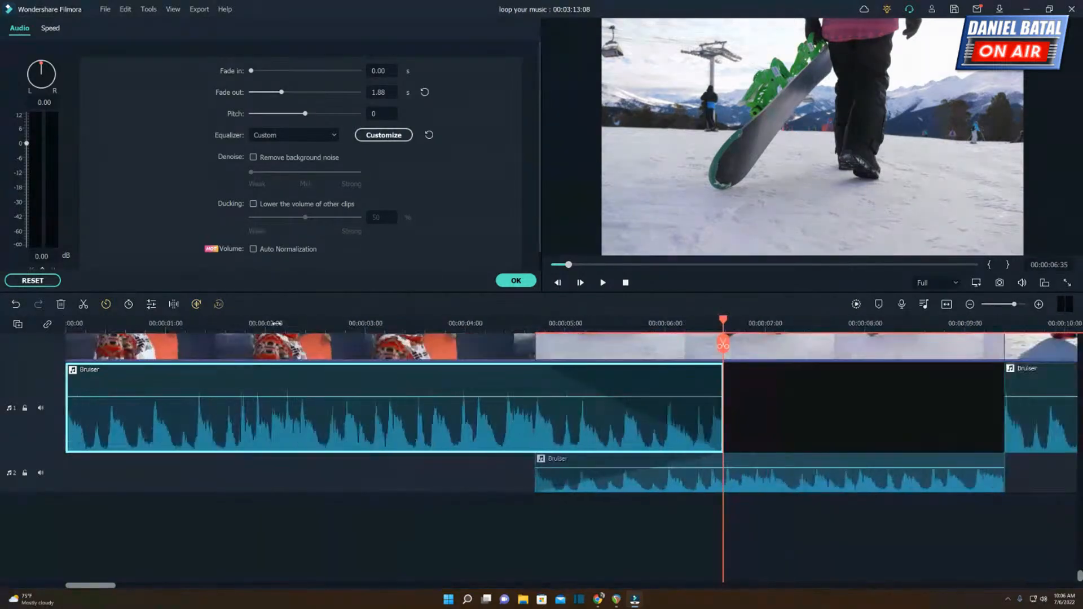
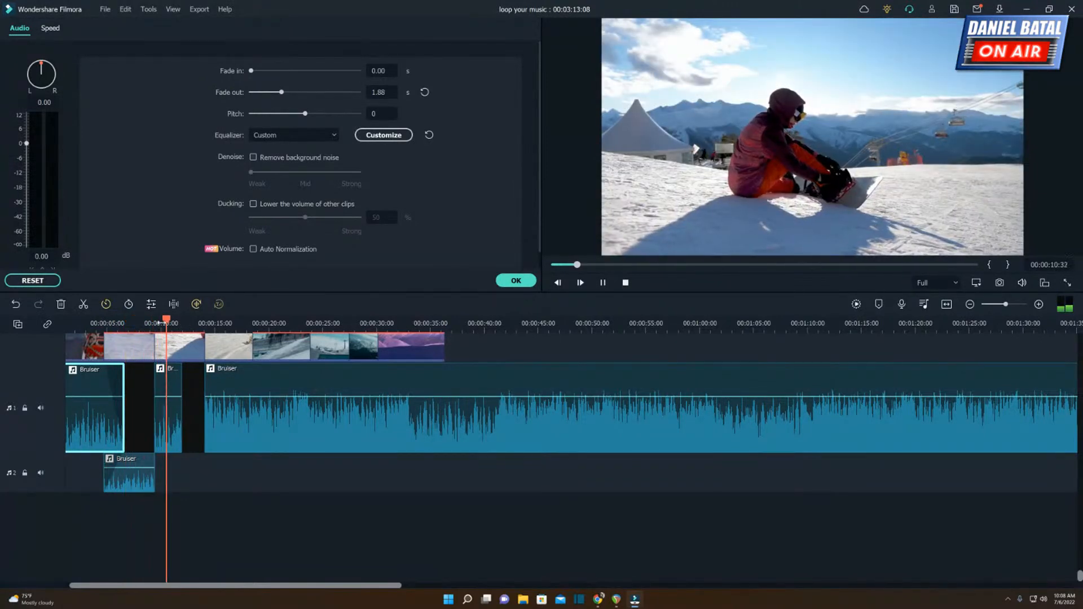
Play the end of the short Bruiser segment under the seated snowboarder clip and the silent gap after it.
{"action": "left_click", "coordinate": [152, 324]}
{"action": "key", "text": "space"}
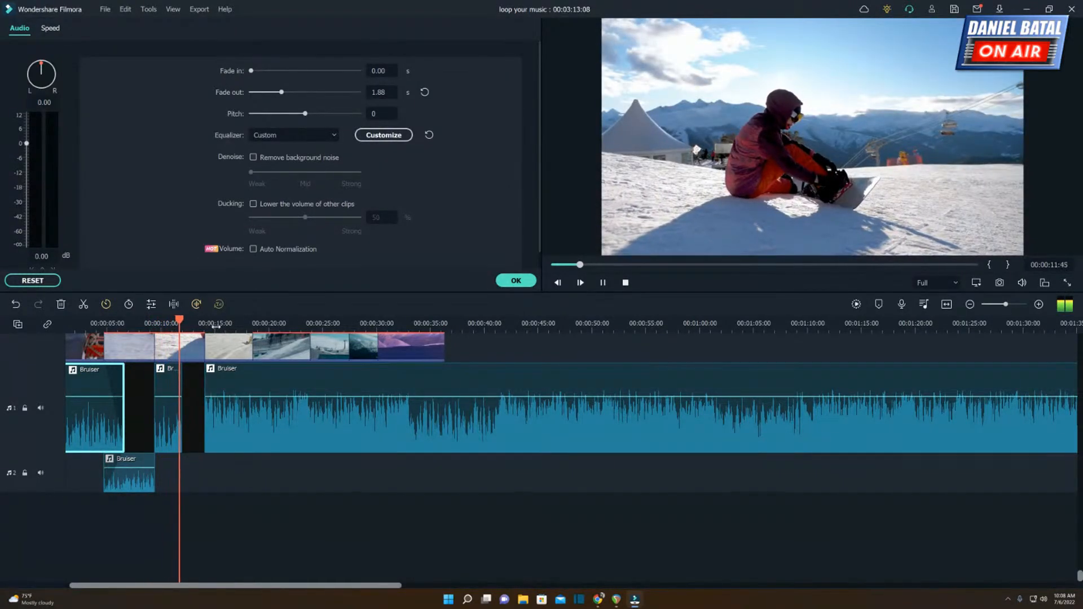
{"action": "left_click", "coordinate": [176, 324]}
{"action": "scroll", "coordinate": [185, 327], "scroll_direction": "up", "scroll_amount": 4}
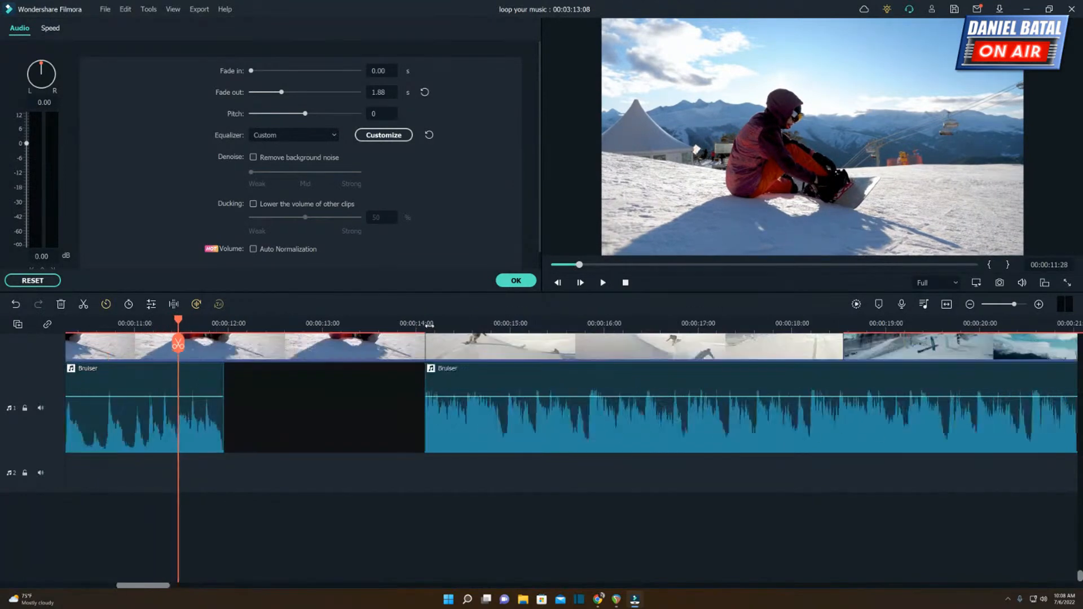
{"action": "key", "text": "space"}
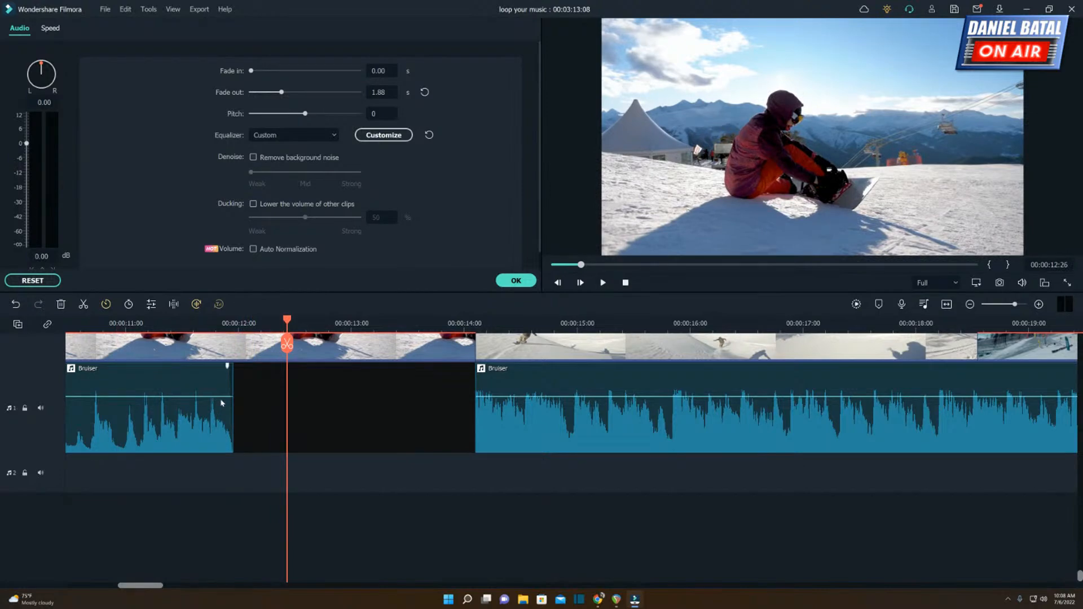
Extend the short Bruiser segment's end by about 1.8 seconds and move the long segment to the second audio track, starting at 00:00:12:26.
{"action": "left_click_drag", "start_coordinate": [230, 404], "coordinate": [432, 406]}
{"action": "left_click", "coordinate": [520, 437]}
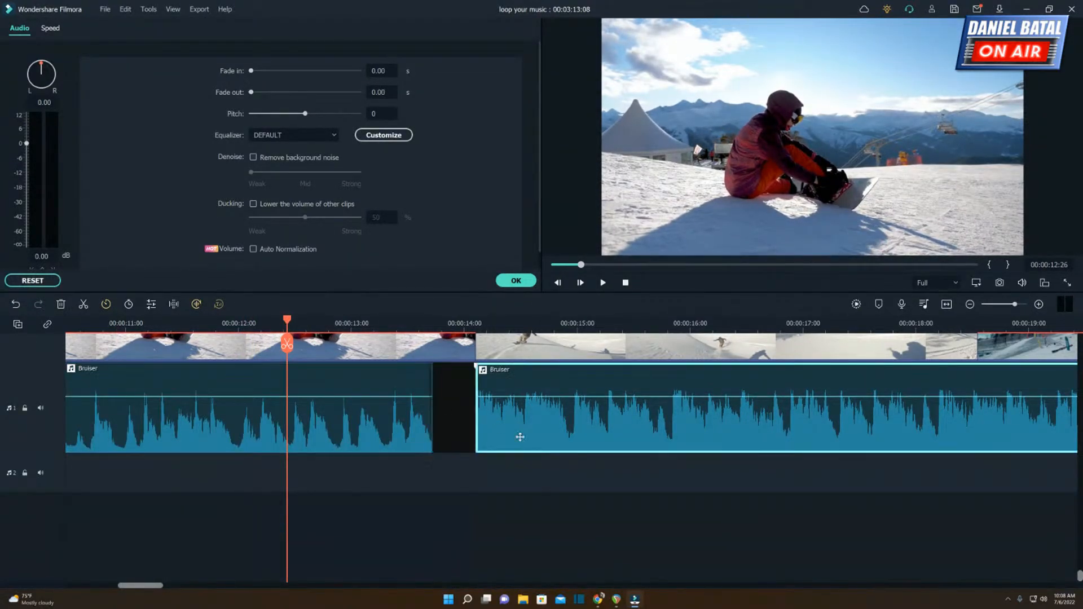
{"action": "left_click_drag", "start_coordinate": [520, 437], "coordinate": [337, 490]}
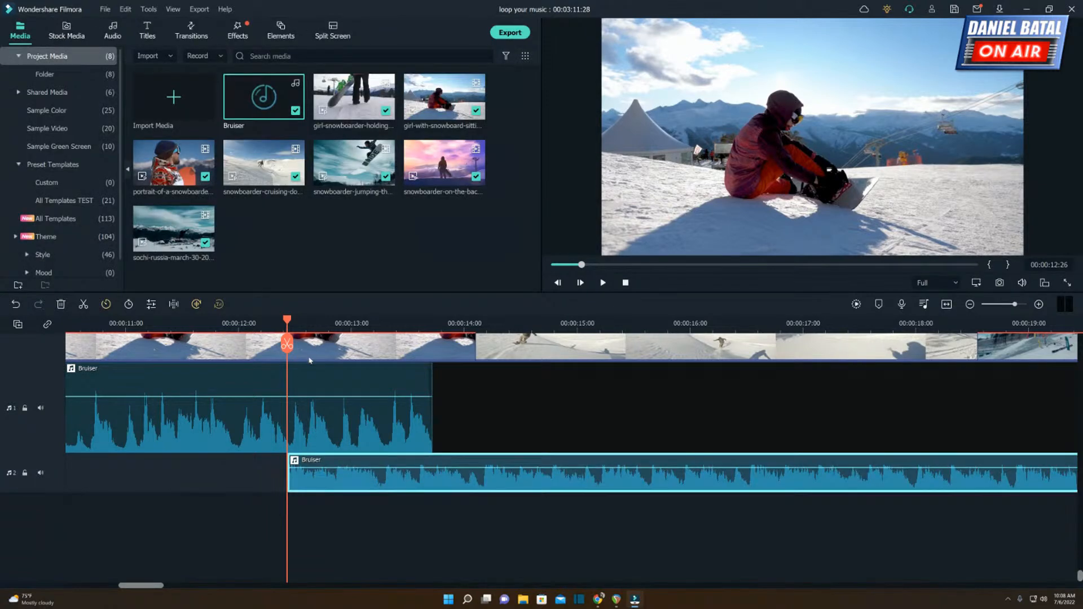
Check the long segment's start against the waveform above and play the overlap from about 00:00:11:00.
{"action": "left_click_drag", "start_coordinate": [319, 326], "coordinate": [564, 324]}
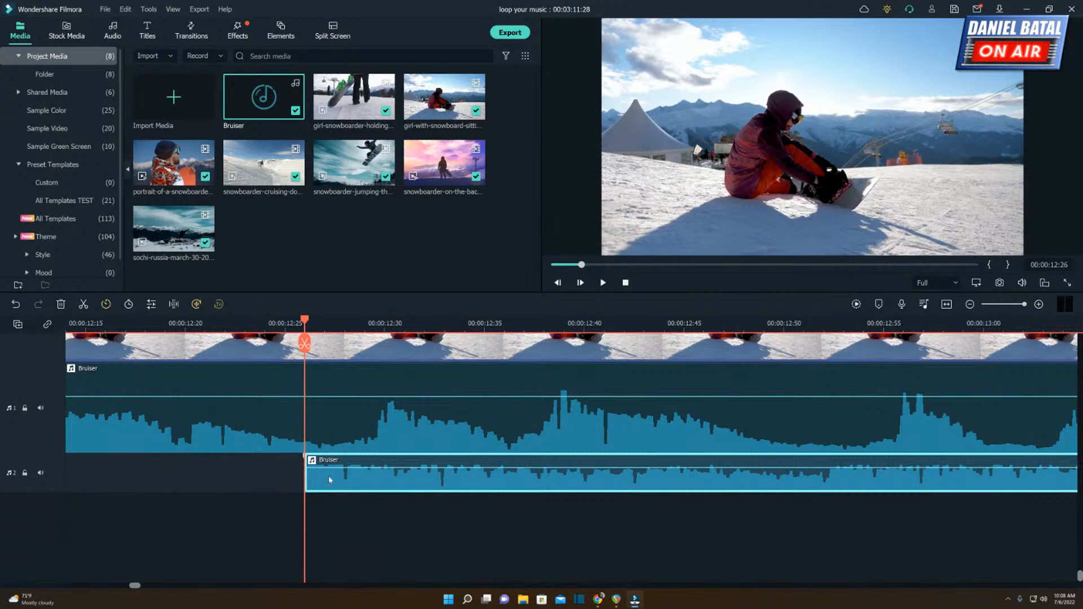
{"action": "left_click_drag", "start_coordinate": [46, 493], "coordinate": [51, 517]}
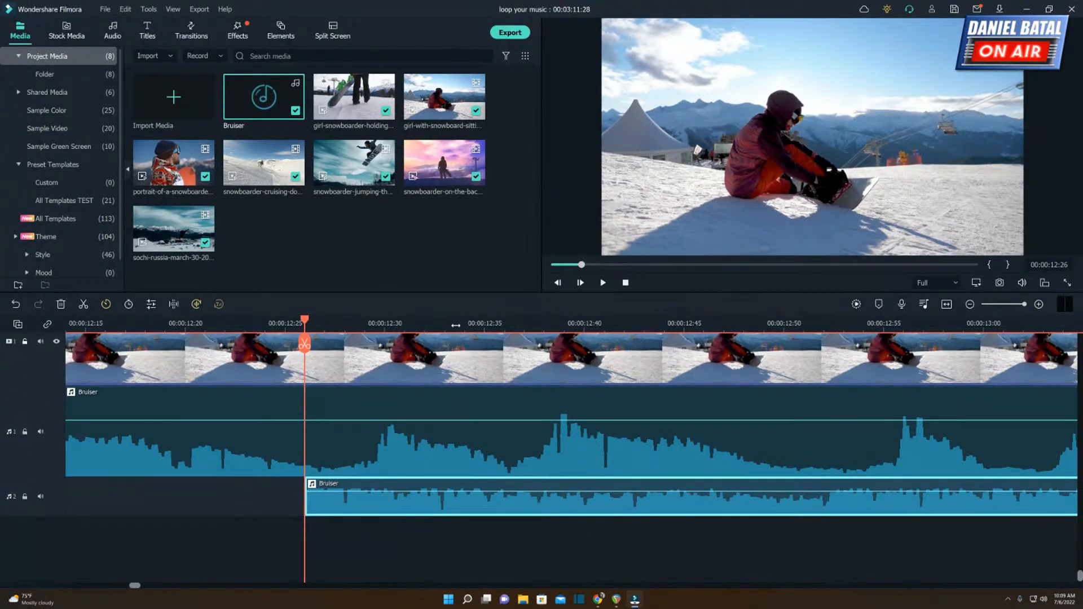
{"action": "left_click_drag", "start_coordinate": [339, 331], "coordinate": [310, 333]}
{"action": "left_click_drag", "start_coordinate": [227, 326], "coordinate": [126, 325]}
{"action": "left_click", "coordinate": [193, 328]}
{"action": "key", "text": "space"}
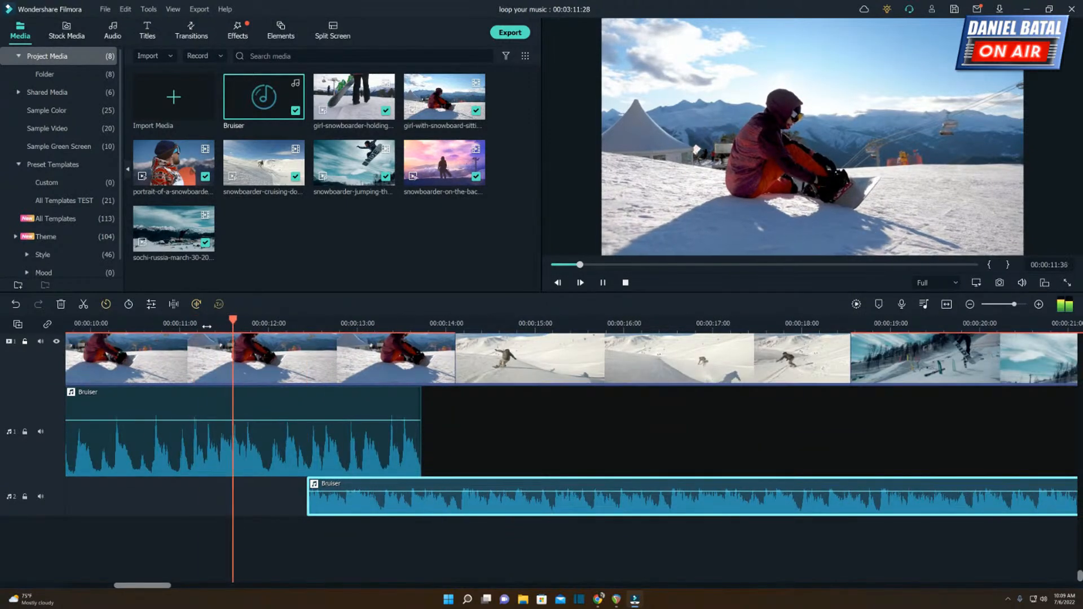
{"action": "key", "text": "space"}
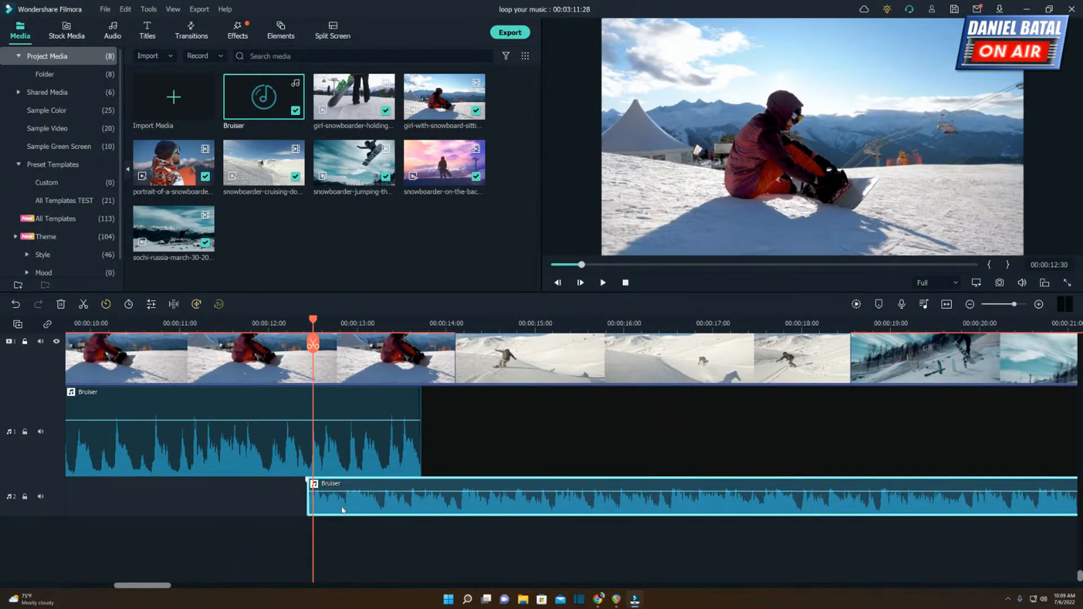
Shift the long Bruiser segment later, playing the overlap to find the beat, so that it starts at 00:00:13:07.
{"action": "left_click_drag", "start_coordinate": [343, 510], "coordinate": [397, 510]}
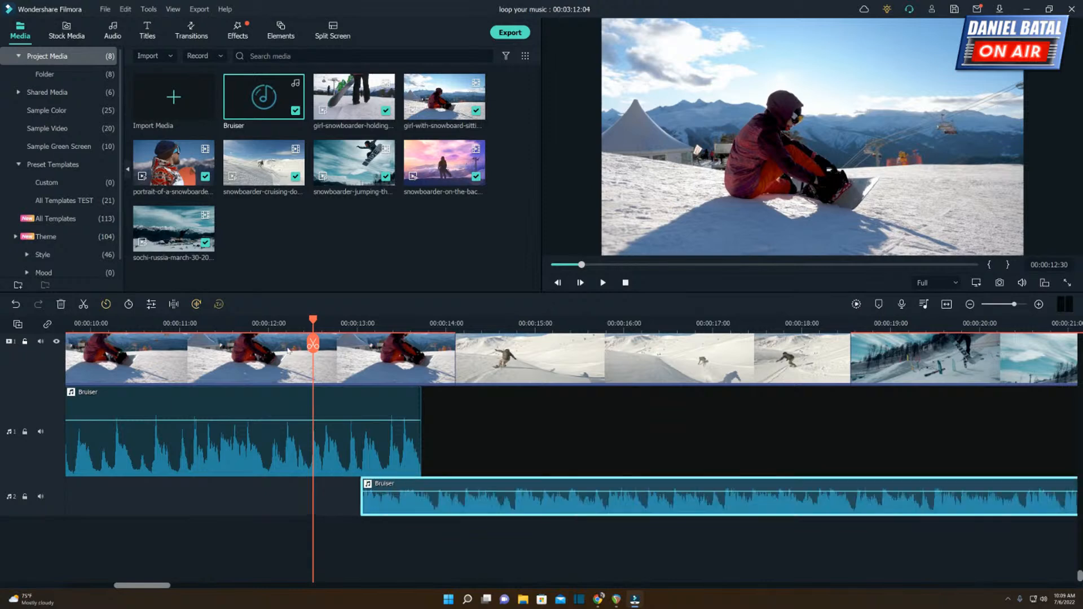
{"action": "left_click", "coordinate": [257, 324]}
{"action": "key", "text": "space"}
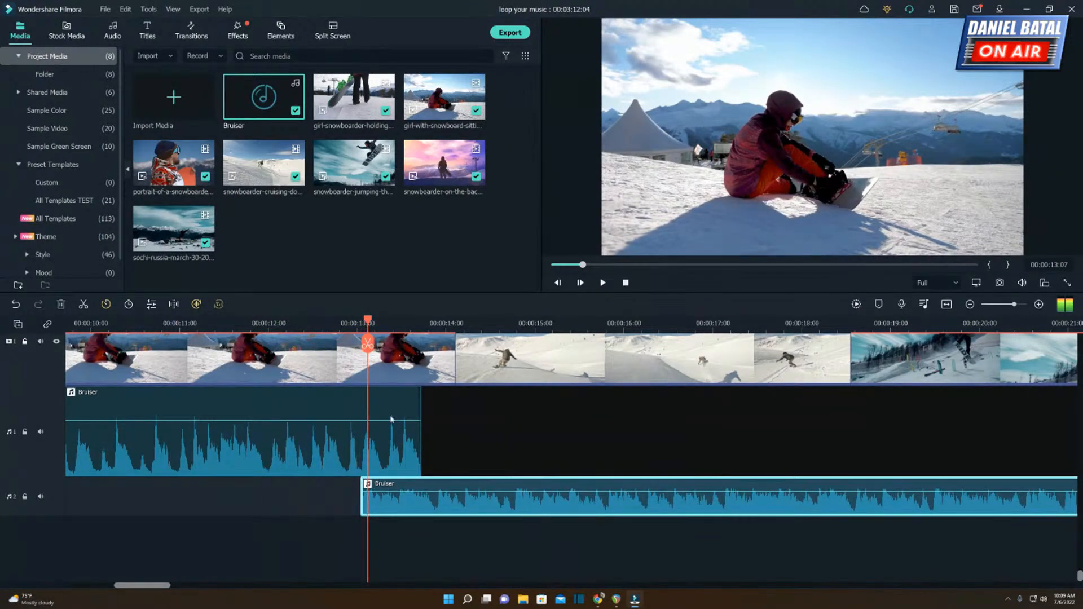
{"action": "left_click_drag", "start_coordinate": [410, 500], "coordinate": [417, 501]}
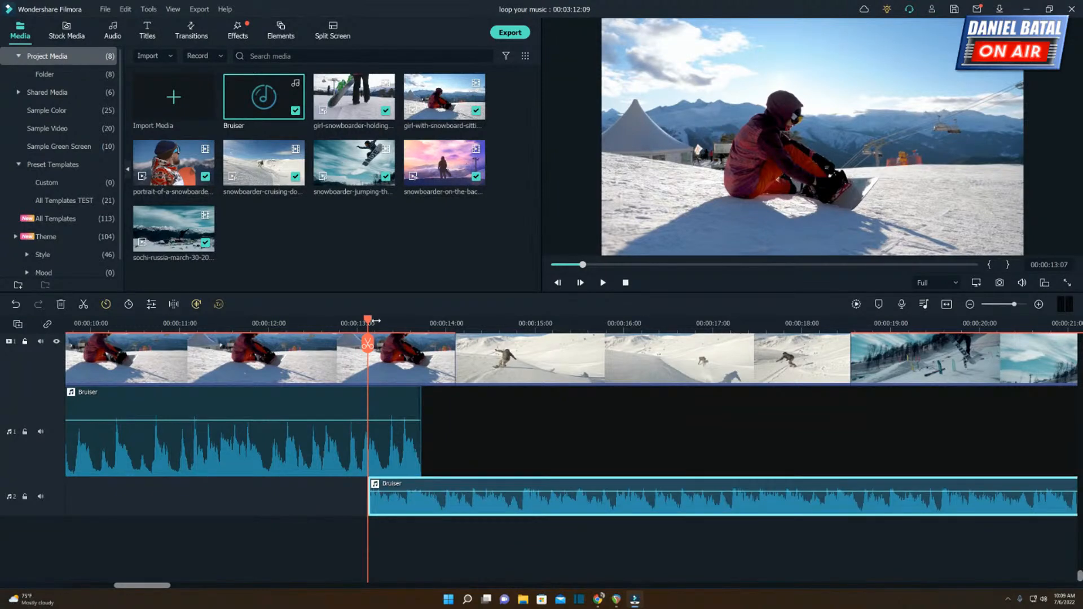
Fine-tune the long Bruiser segment's start to 00:00:13:05, in line with the beat peak in the segment above.
{"action": "left_click_drag", "start_coordinate": [377, 323], "coordinate": [667, 291]}
{"action": "left_click_drag", "start_coordinate": [519, 489], "coordinate": [419, 502]}
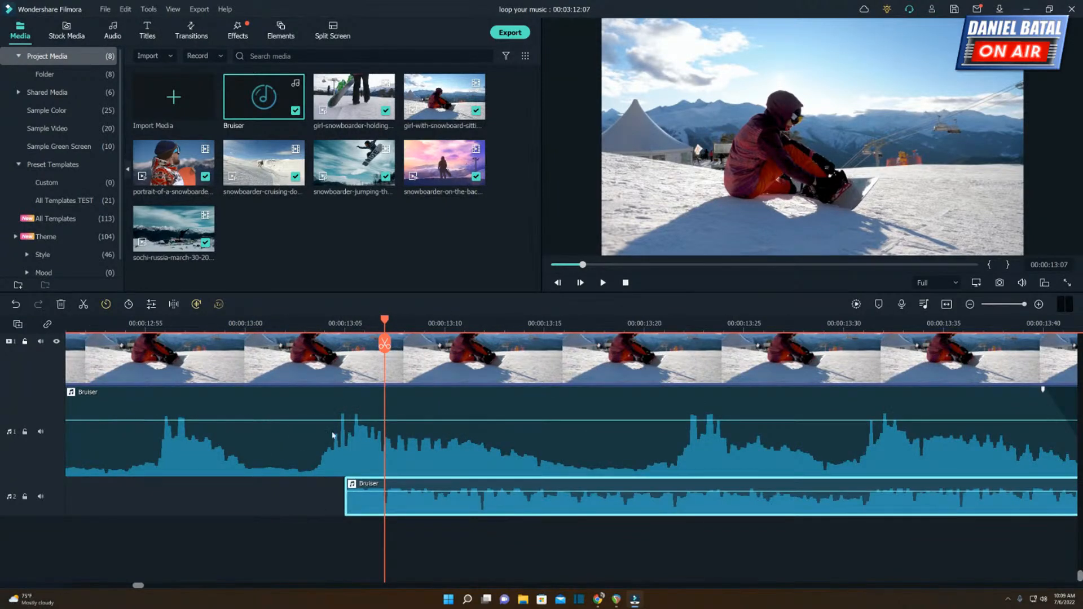
{"action": "left_click_drag", "start_coordinate": [385, 322], "coordinate": [346, 330]}
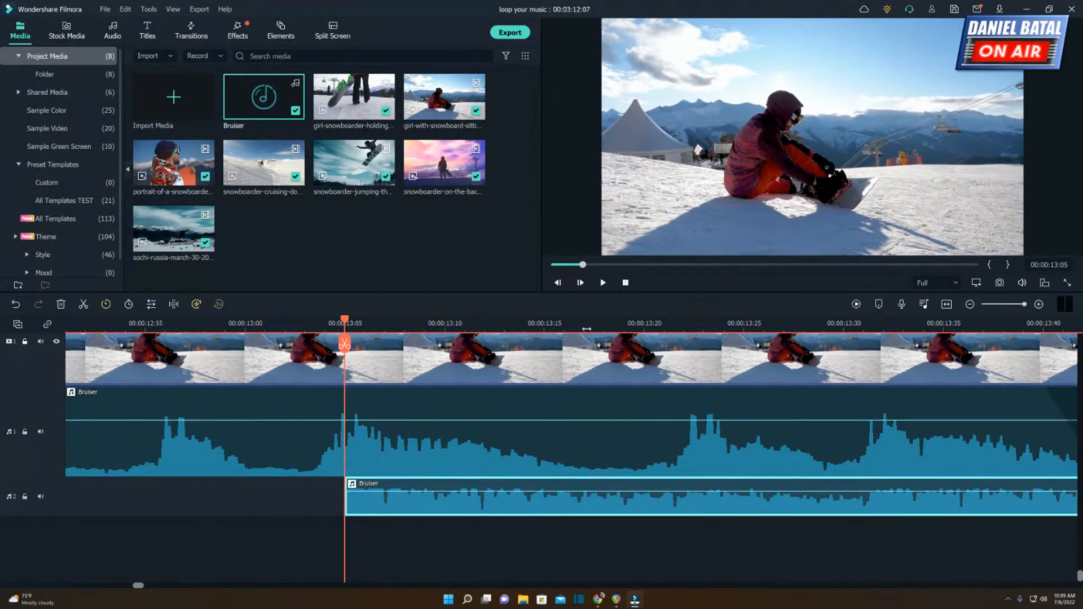
Play from just before 00:00:12:00 through the realigned overlap into the long Bruiser segment.
{"action": "left_click_drag", "start_coordinate": [595, 321], "coordinate": [398, 327]}
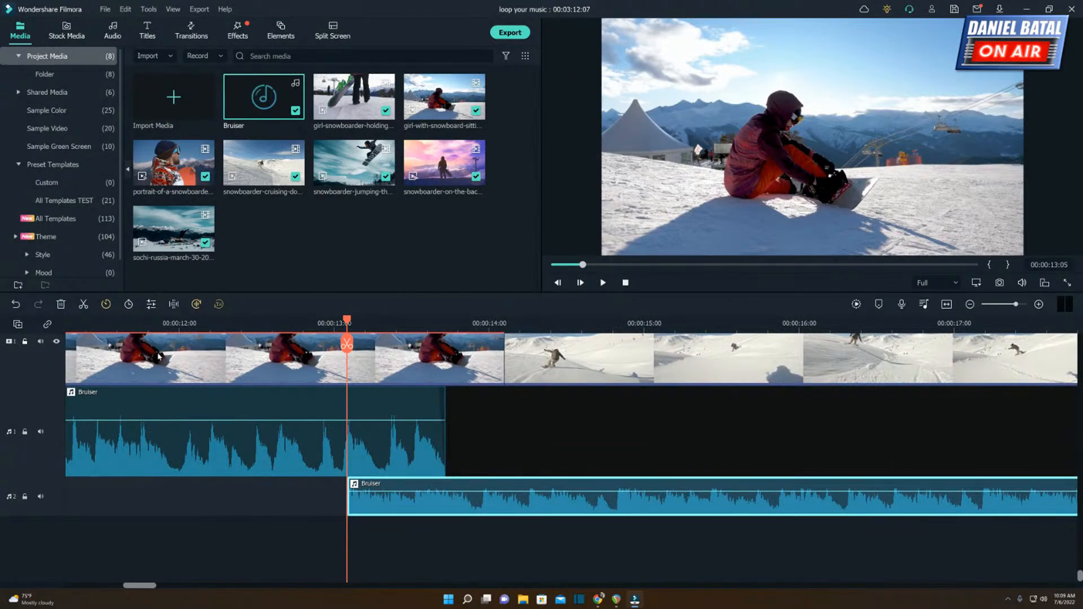
{"action": "left_click", "coordinate": [138, 322]}
{"action": "key", "text": "space"}
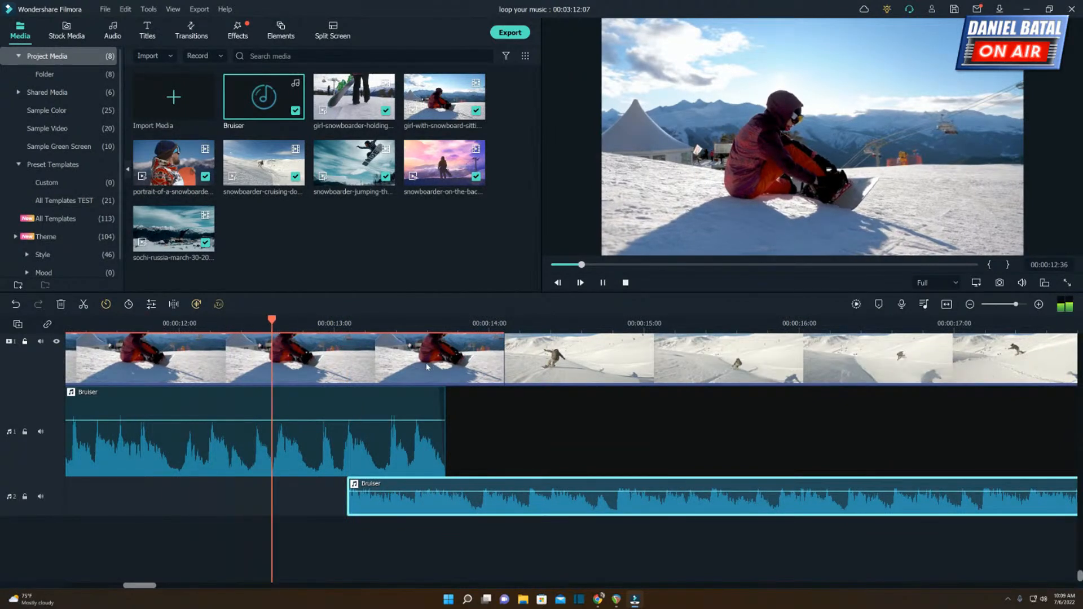
{"action": "key", "text": "space"}
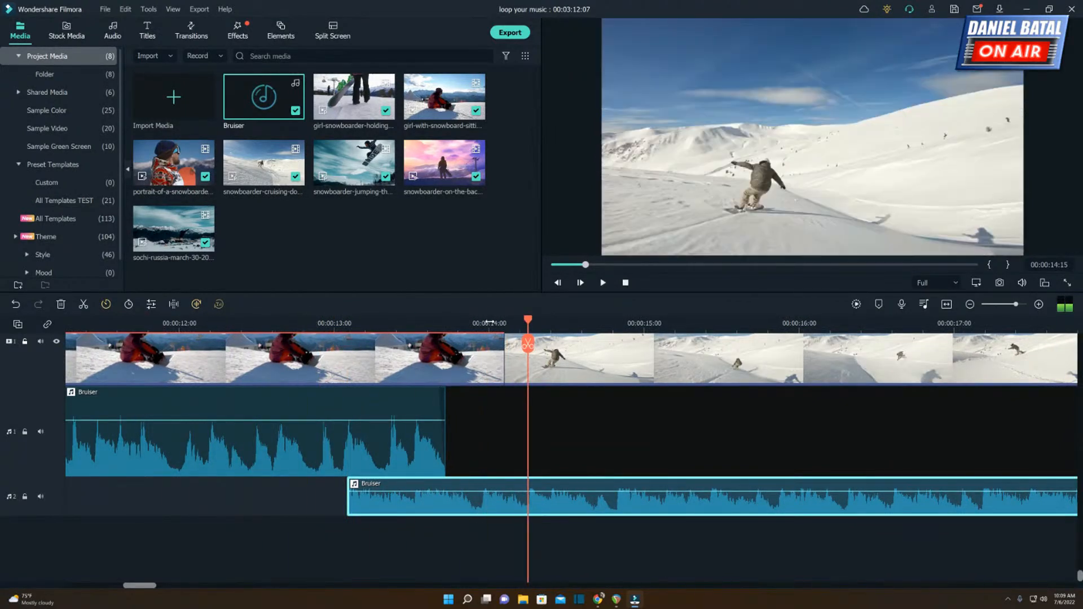
Trim the upper Bruiser segment's end back to about 00:00:12:00 and play up to the cut.
{"action": "left_click_drag", "start_coordinate": [486, 323], "coordinate": [438, 328]}
{"action": "left_click", "coordinate": [473, 431]}
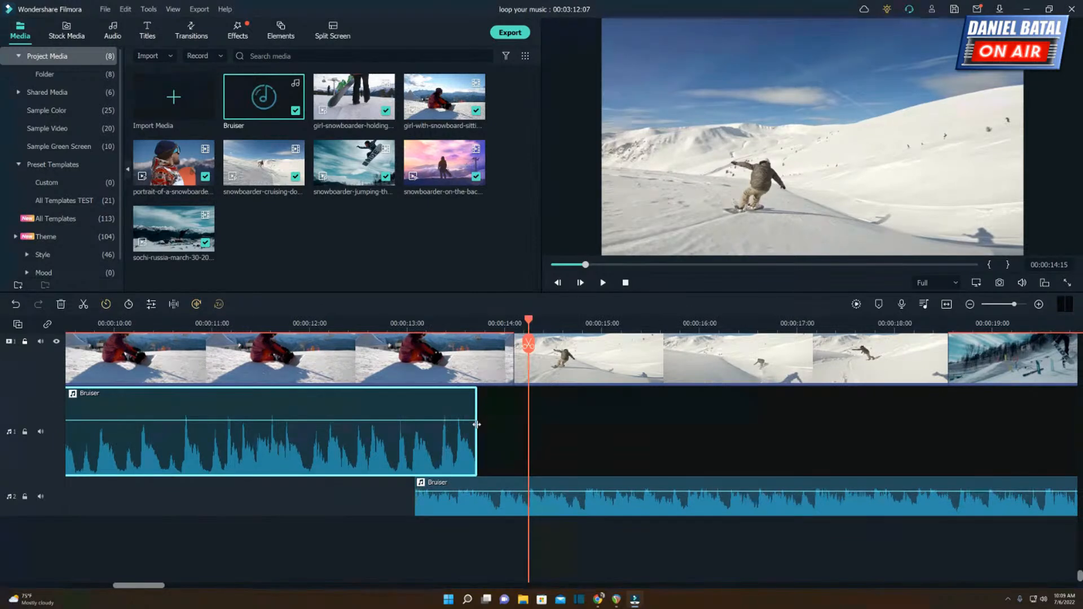
{"action": "left_click_drag", "start_coordinate": [477, 425], "coordinate": [311, 433]}
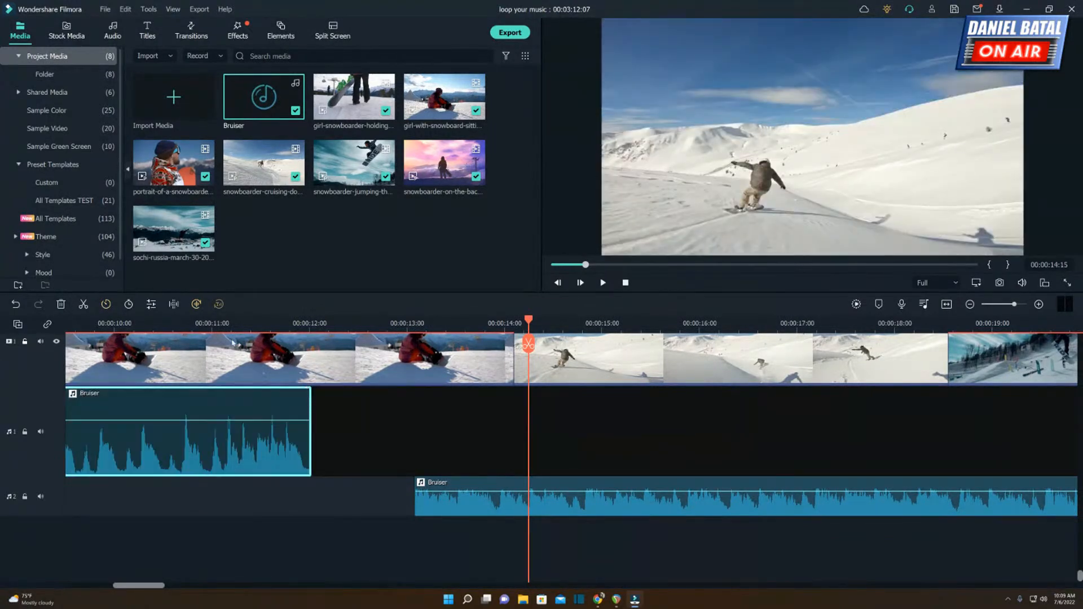
{"action": "left_click", "coordinate": [205, 322]}
{"action": "key", "text": "space"}
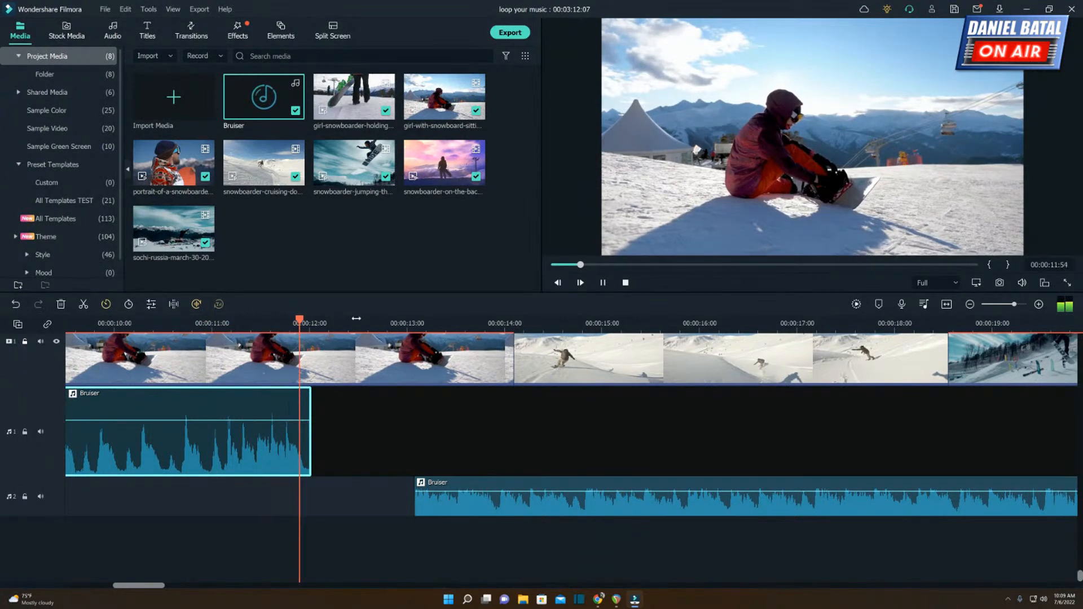
{"action": "left_click", "coordinate": [288, 323]}
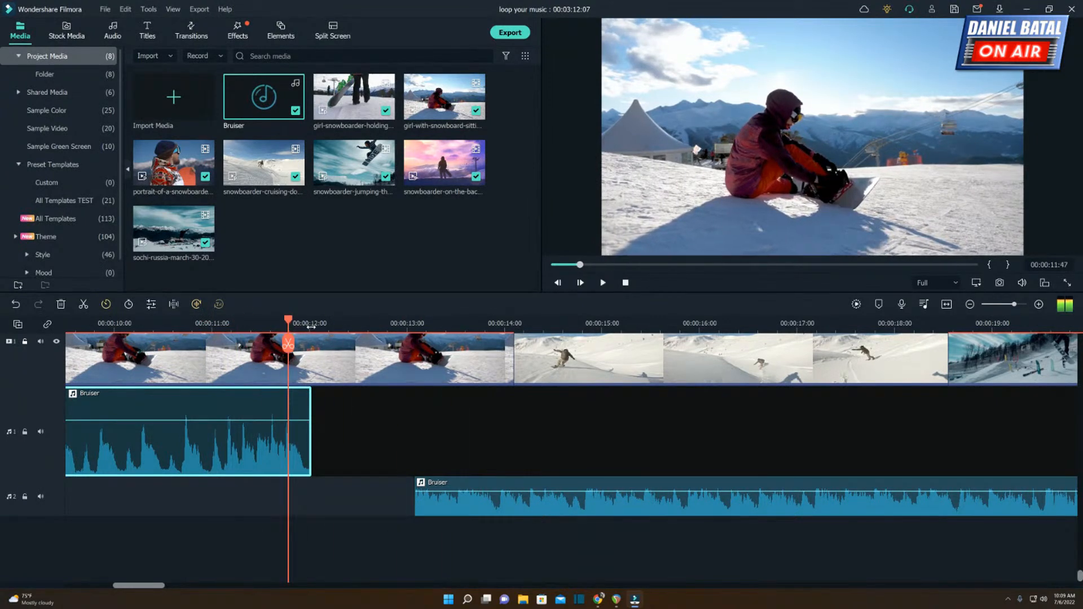
Trim the upper Bruiser segment's end slightly further, to about 00:00:11:56, and play the cut into silence.
{"action": "scroll", "coordinate": [381, 323], "scroll_direction": "up", "scroll_amount": 2}
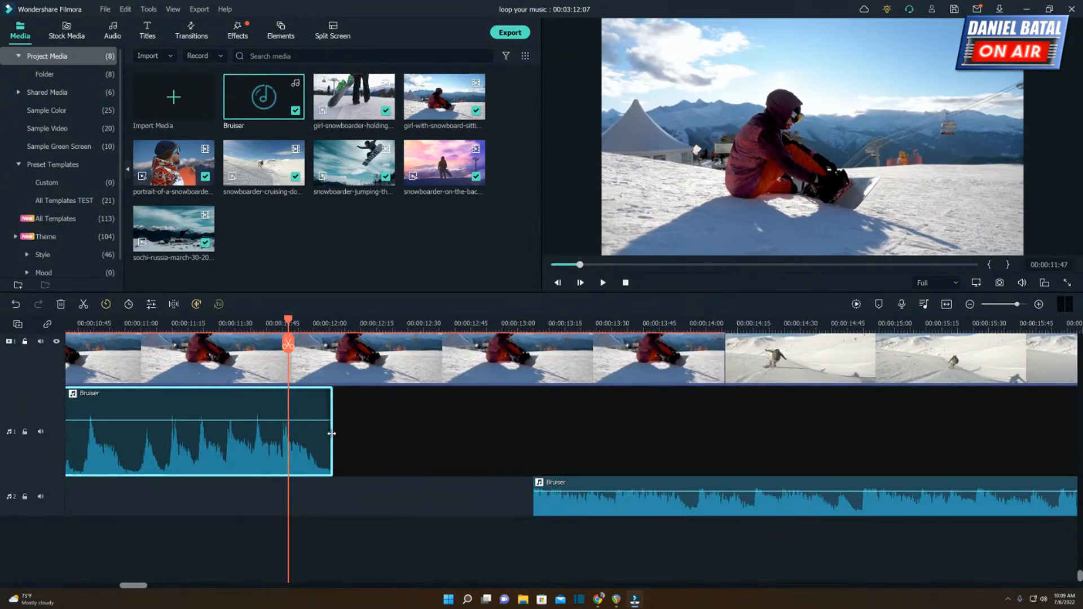
{"action": "left_click_drag", "start_coordinate": [332, 433], "coordinate": [316, 434]}
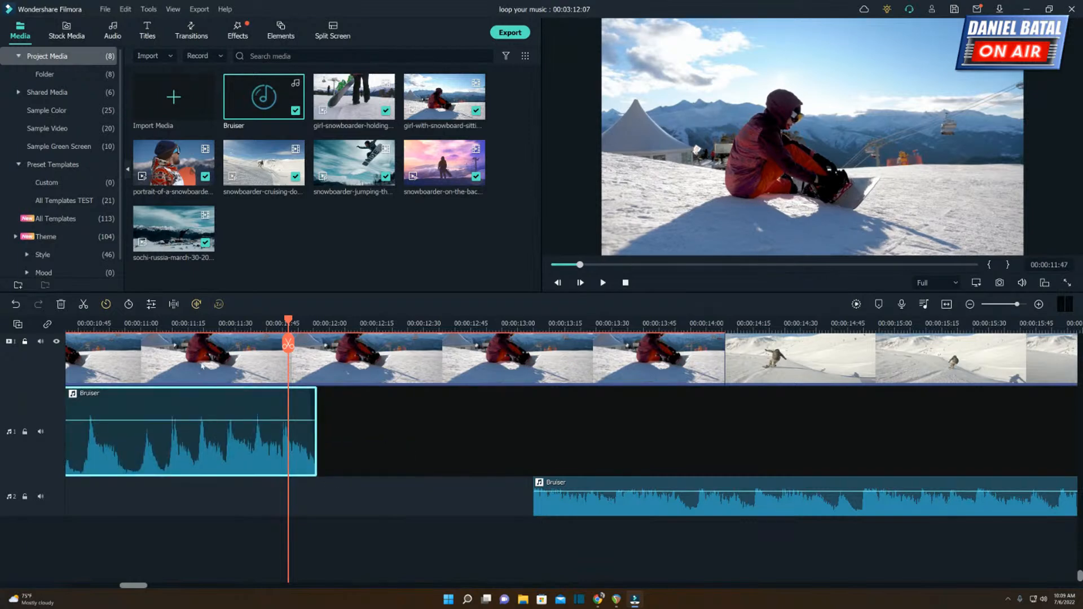
{"action": "left_click", "coordinate": [130, 326]}
{"action": "key", "text": "space"}
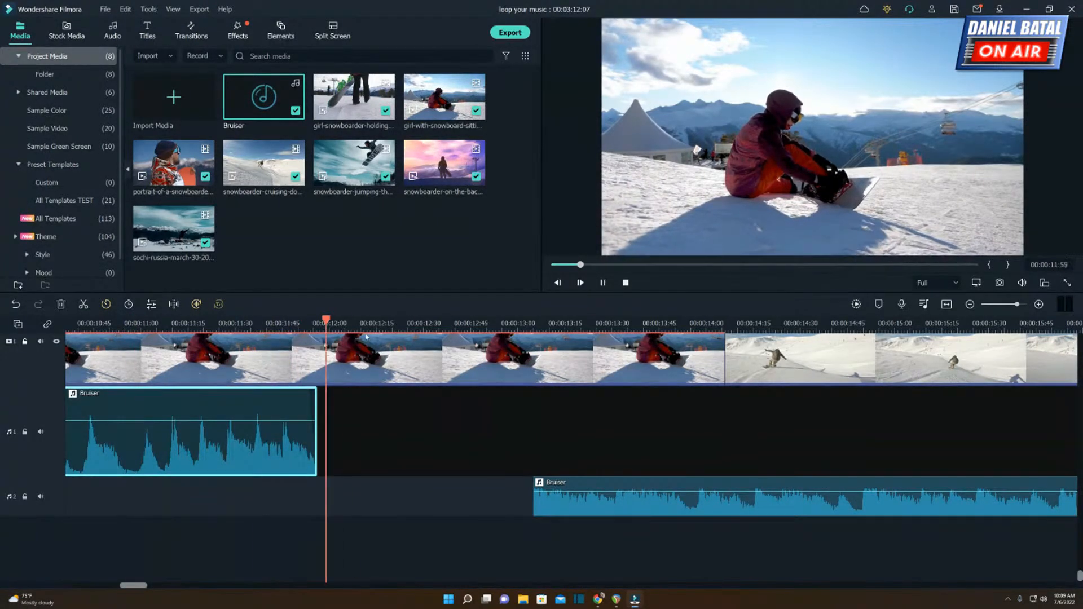
{"action": "key", "text": "space"}
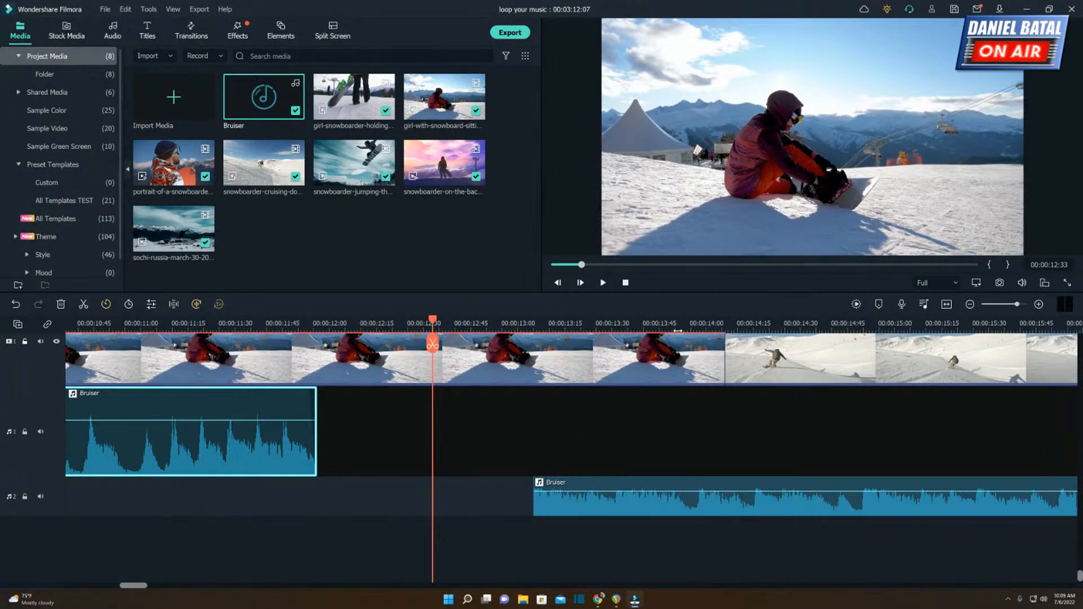
Play the short Bruiser segment and the silent gap through to the start of the long segment.
{"action": "scroll", "coordinate": [677, 331], "scroll_direction": "down", "scroll_amount": 2}
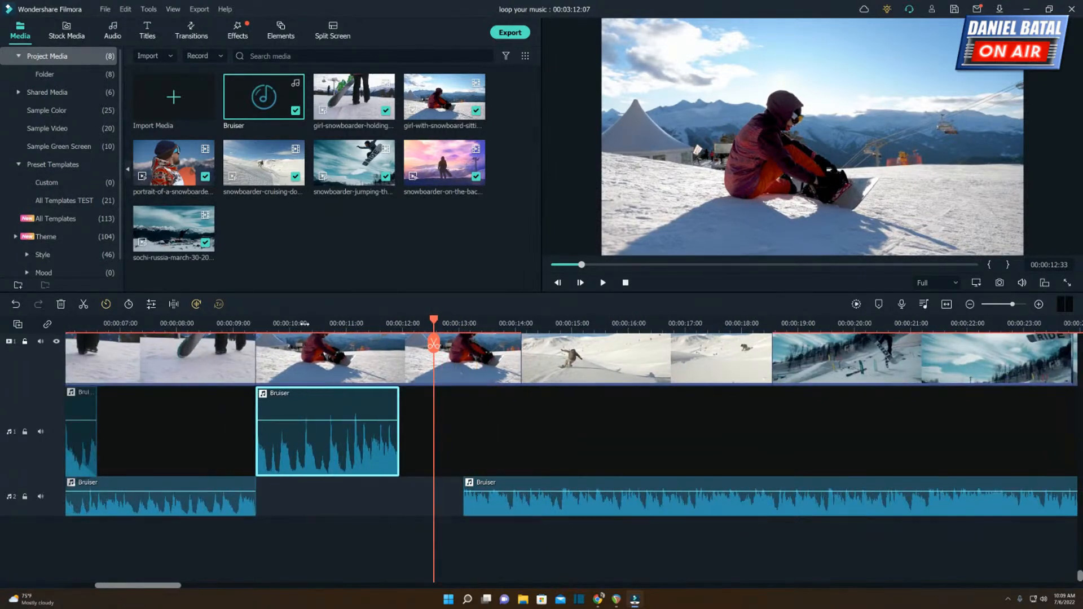
{"action": "left_click", "coordinate": [277, 324]}
{"action": "key", "text": "space"}
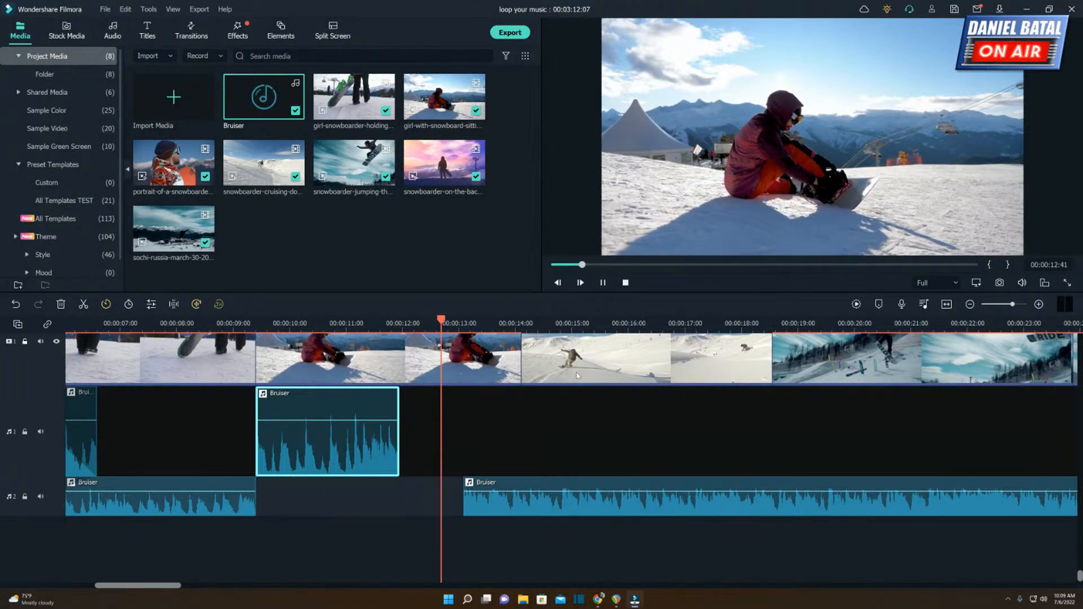
{"action": "key", "text": "space"}
{"action": "left_click", "coordinate": [369, 325]}
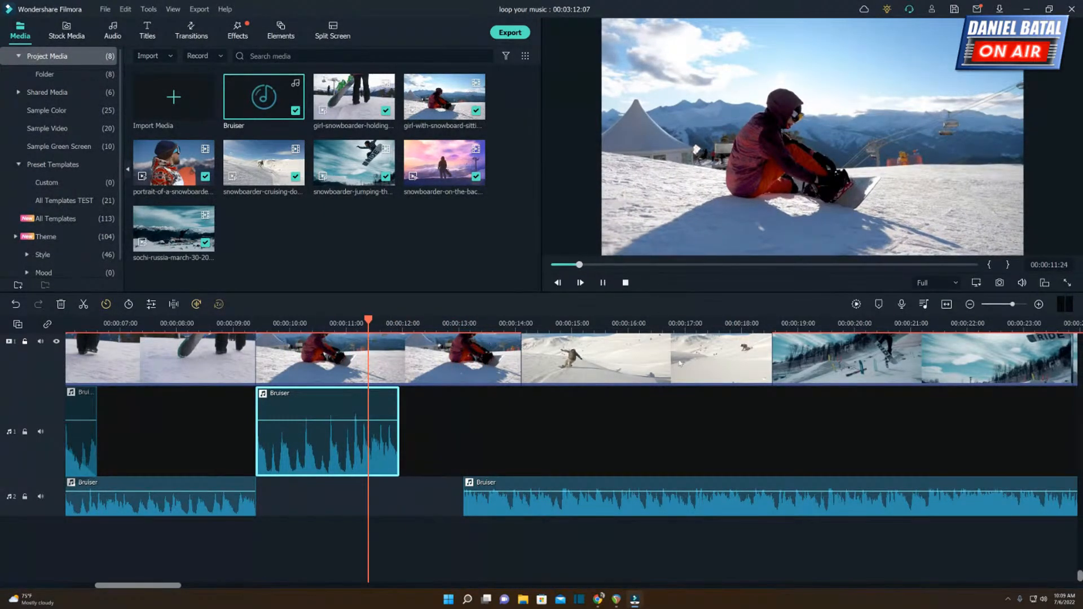
{"action": "key", "text": "space"}
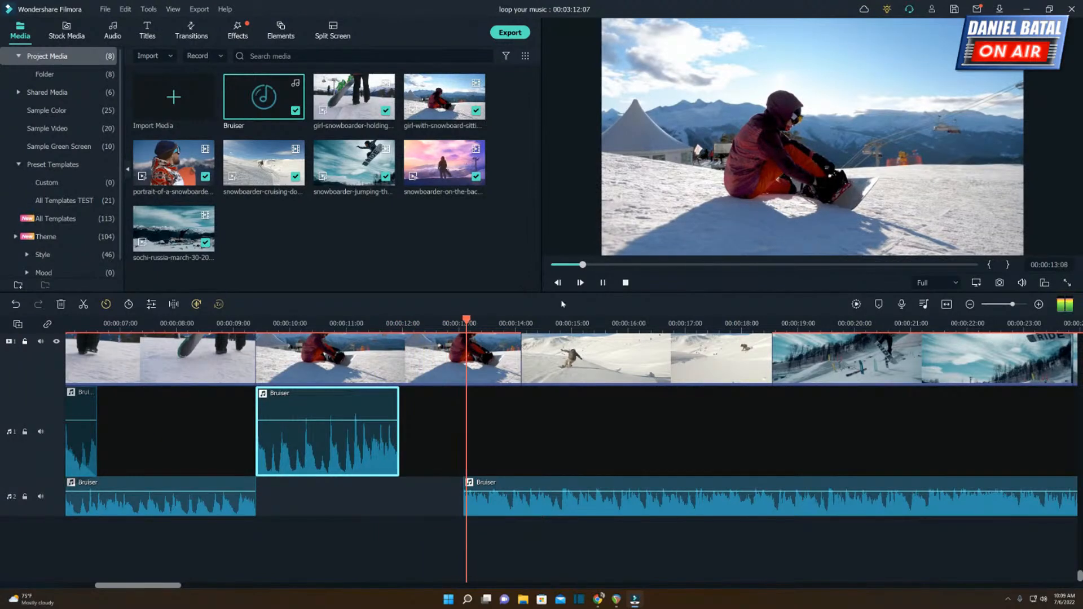
Trim the end of the seated snowboarder video clip so the cruising clip starts together with the long Bruiser segment.
{"action": "left_click", "coordinate": [502, 355]}
{"action": "left_click_drag", "start_coordinate": [520, 354], "coordinate": [465, 366]}
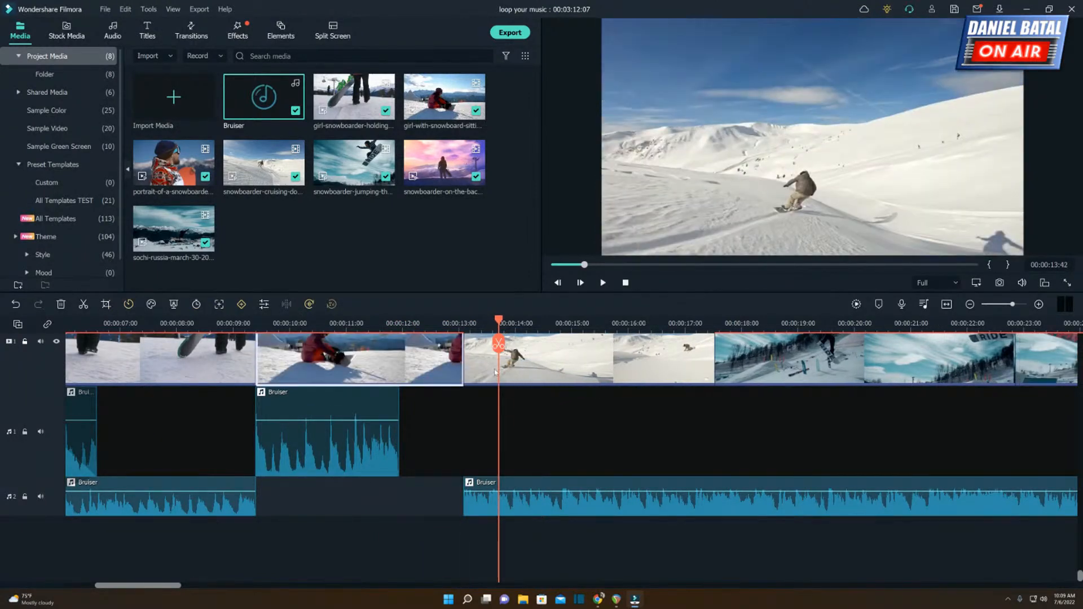
{"action": "scroll", "coordinate": [471, 337], "scroll_direction": "up", "scroll_amount": 1}
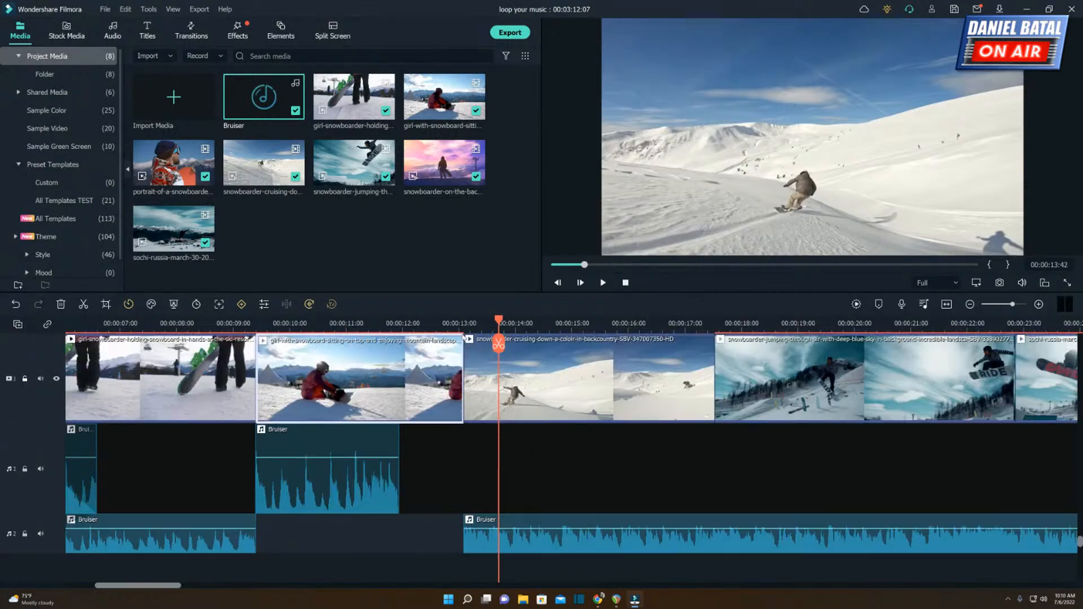
Replay the silent gap under the shortened seated snowboarder clip and select the Bruiser segment before the gap.
{"action": "left_click", "coordinate": [336, 326]}
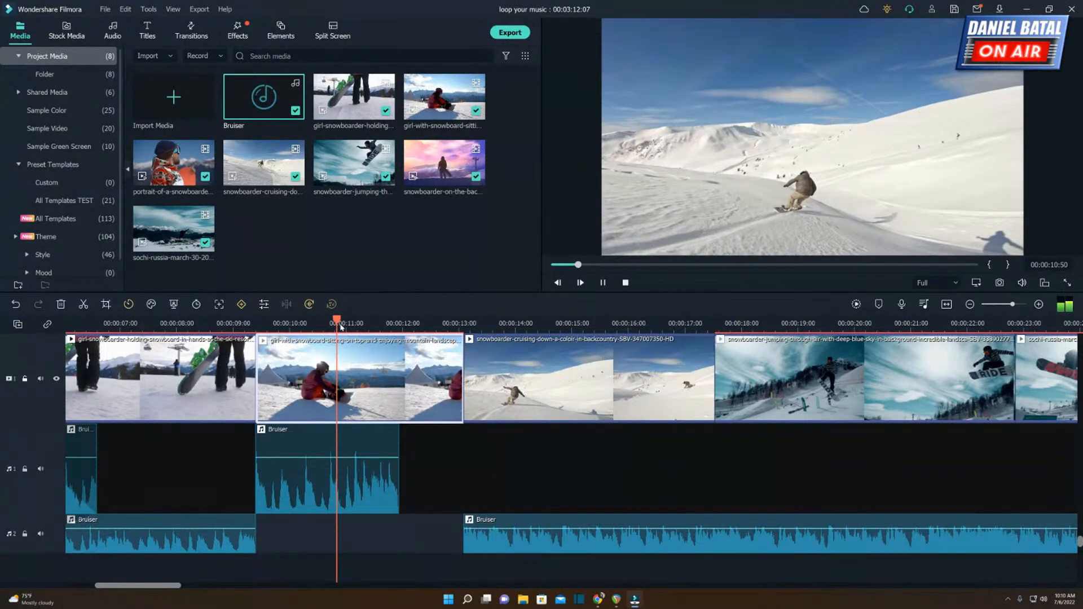
{"action": "key", "text": "space"}
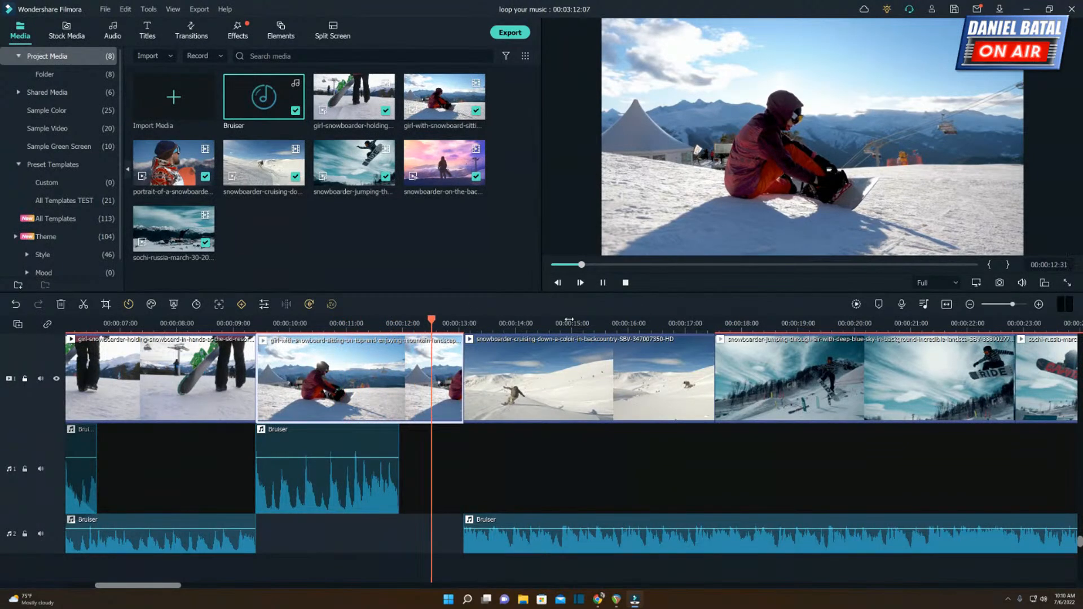
{"action": "left_click", "coordinate": [397, 323]}
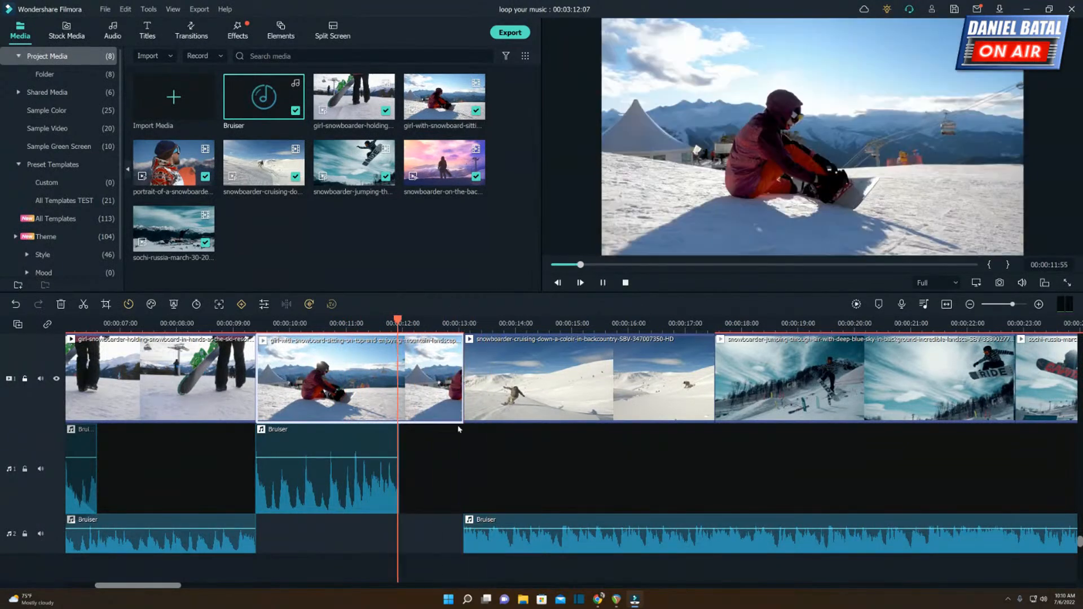
{"action": "key", "text": "space"}
{"action": "left_click", "coordinate": [394, 477]}
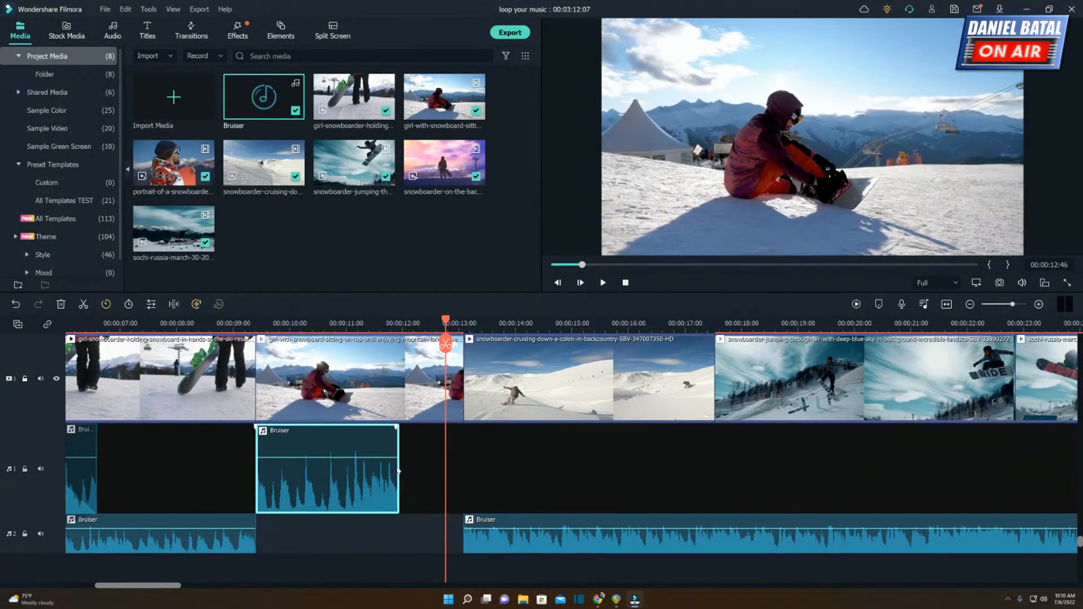
Extend the upper Bruiser segment to the cruising clip's start, and align the long Bruiser segment with the beat near 00:00:12:39.
{"action": "left_click_drag", "start_coordinate": [398, 471], "coordinate": [463, 471]}
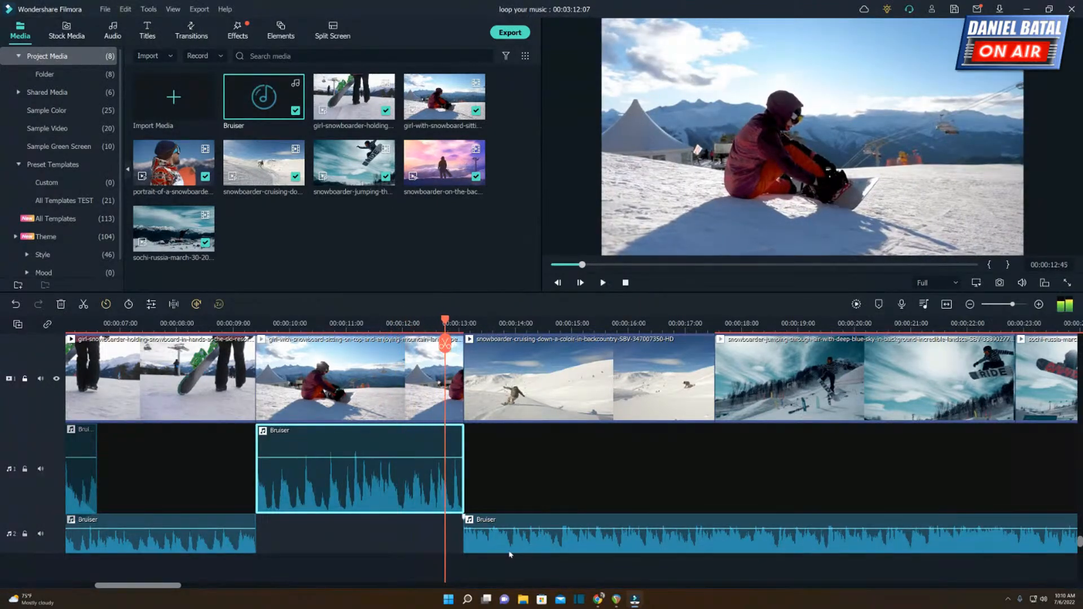
{"action": "left_click_drag", "start_coordinate": [499, 546], "coordinate": [468, 547]}
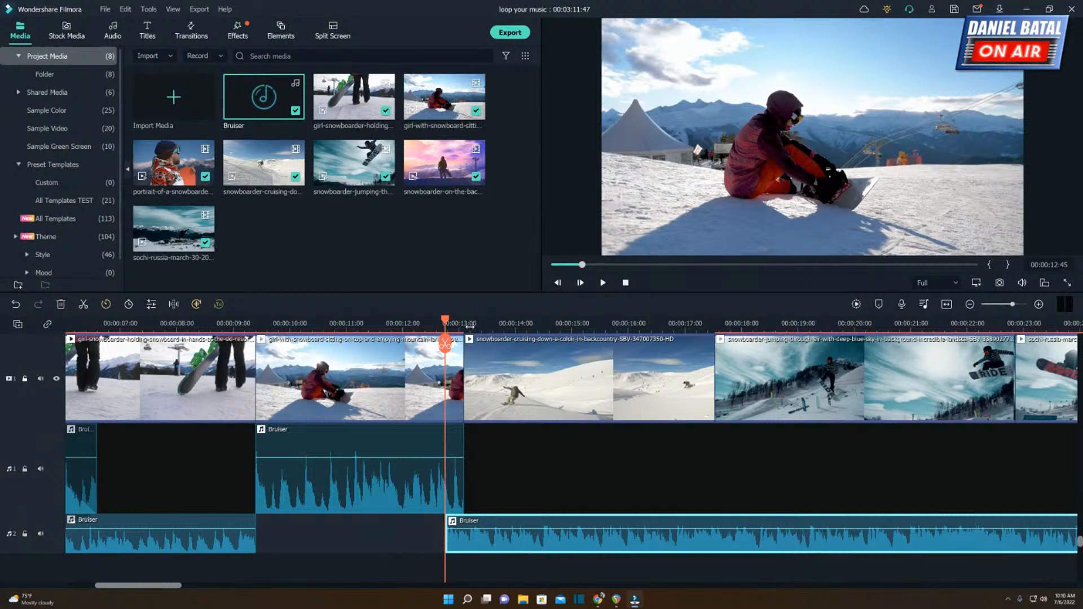
{"action": "scroll", "coordinate": [273, 365], "scroll_direction": "up", "scroll_amount": 3}
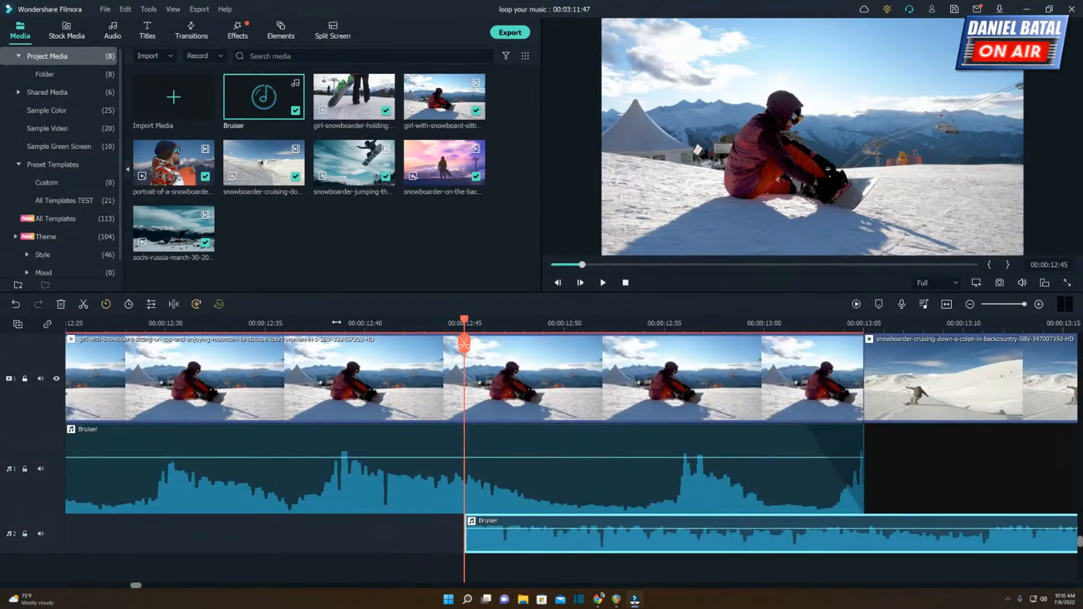
{"action": "left_click", "coordinate": [343, 324]}
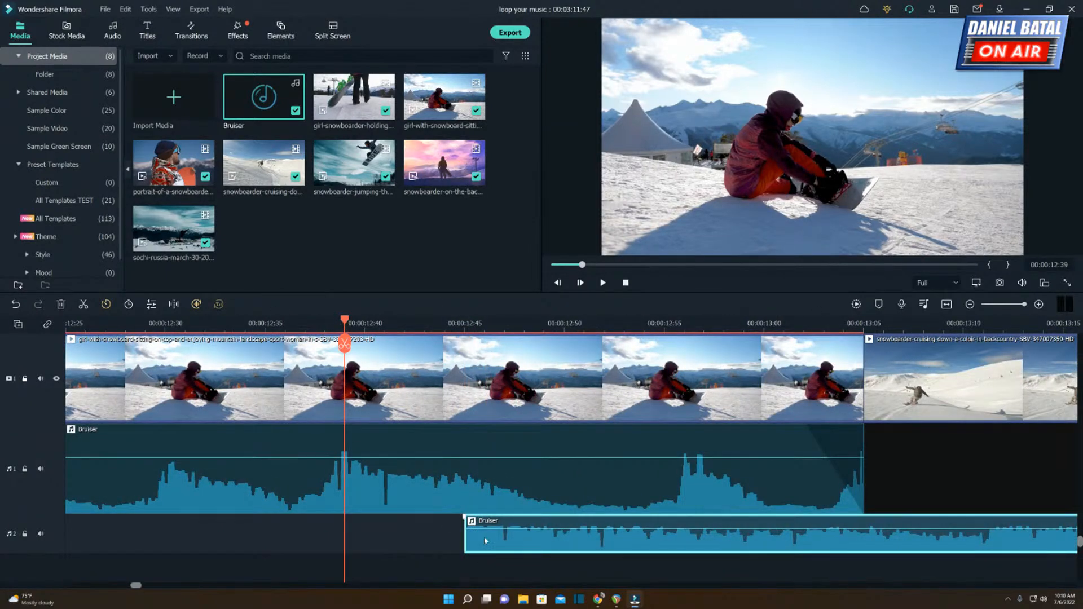
{"action": "left_click_drag", "start_coordinate": [486, 540], "coordinate": [345, 539]}
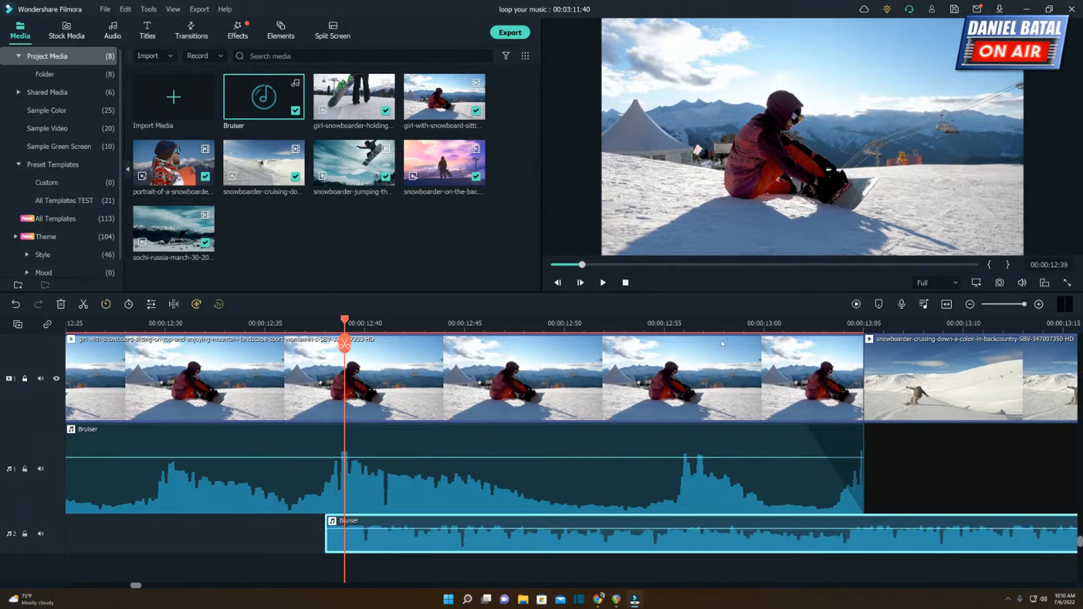
Trim the upper Bruiser segment's end back to about 00:00:11:56 and play the cut into silence.
{"action": "left_click", "coordinate": [842, 466]}
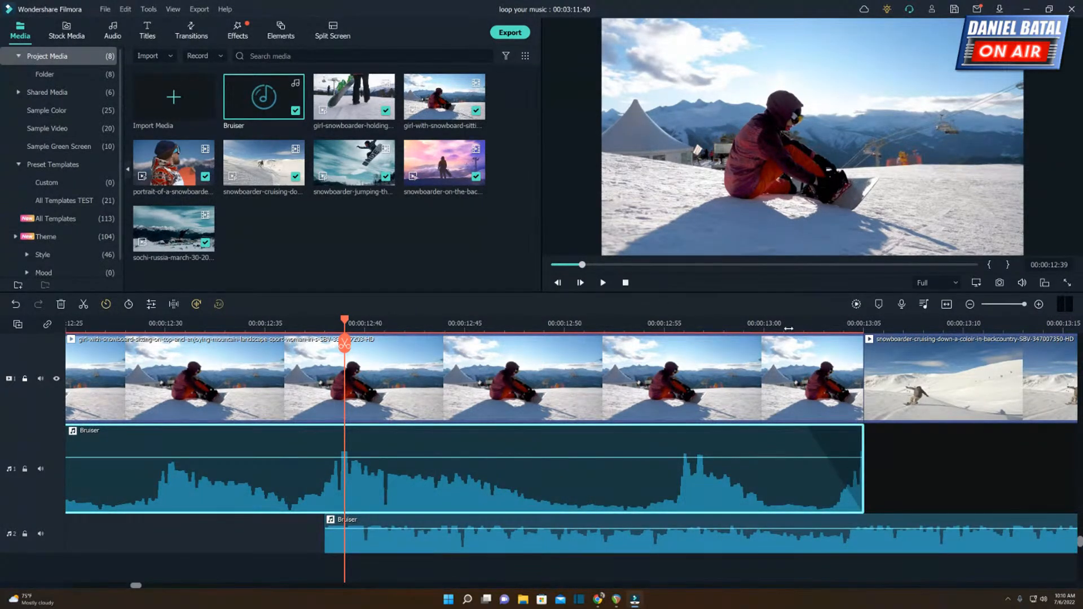
{"action": "left_click_drag", "start_coordinate": [789, 329], "coordinate": [671, 329]}
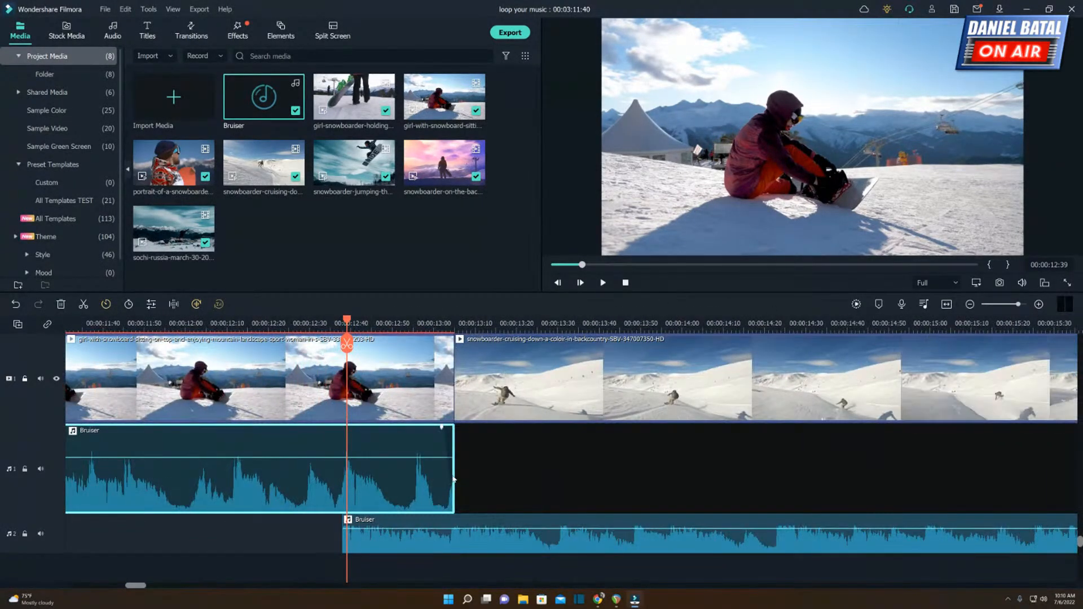
{"action": "left_click_drag", "start_coordinate": [454, 475], "coordinate": [172, 475]}
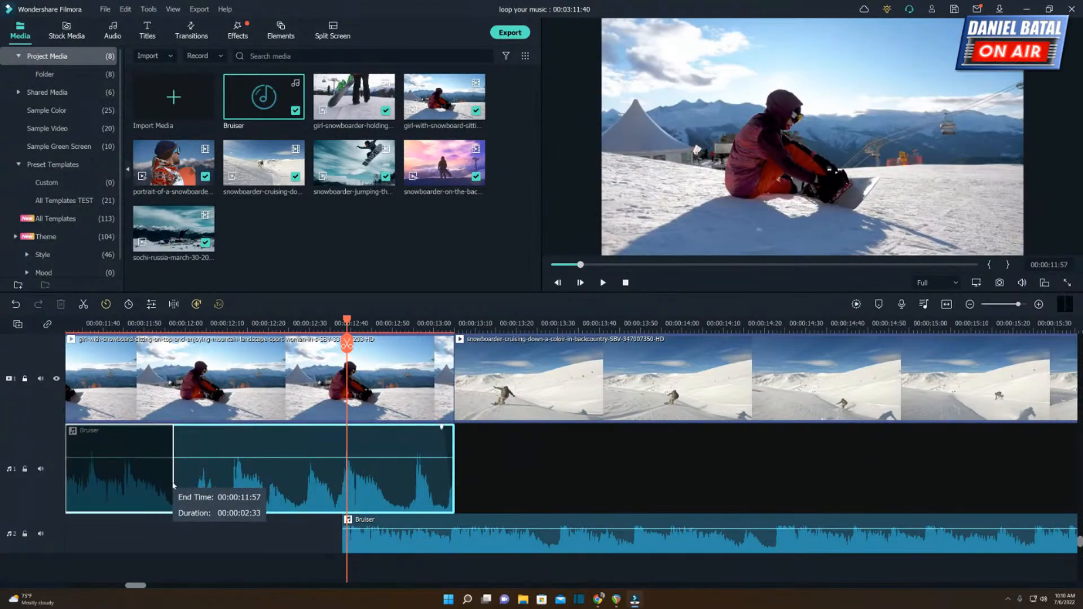
{"action": "left_click", "coordinate": [86, 324]}
{"action": "key", "text": "space"}
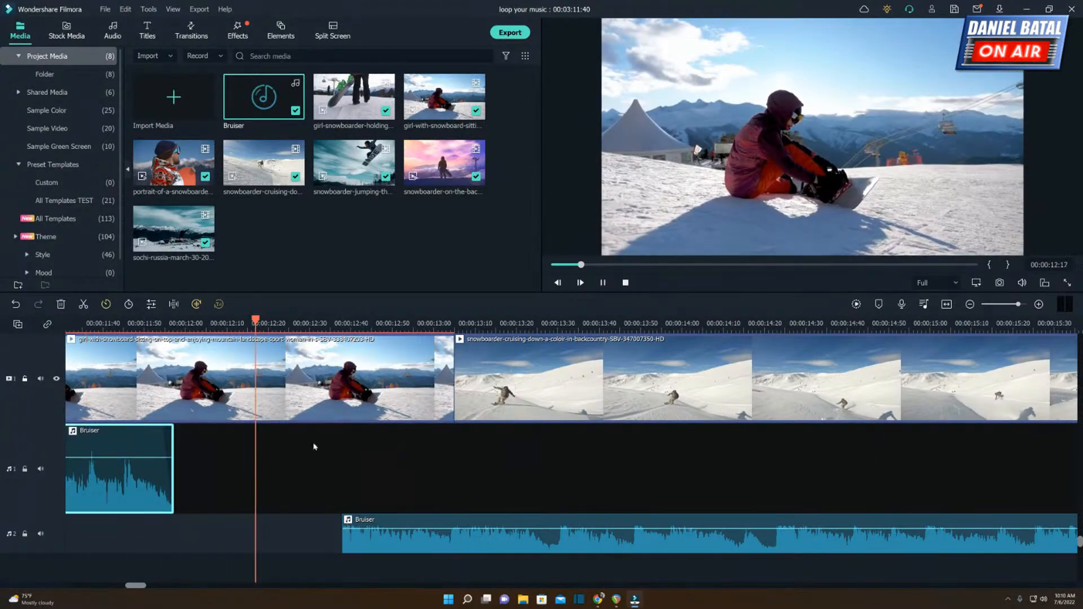
{"action": "key", "text": "space"}
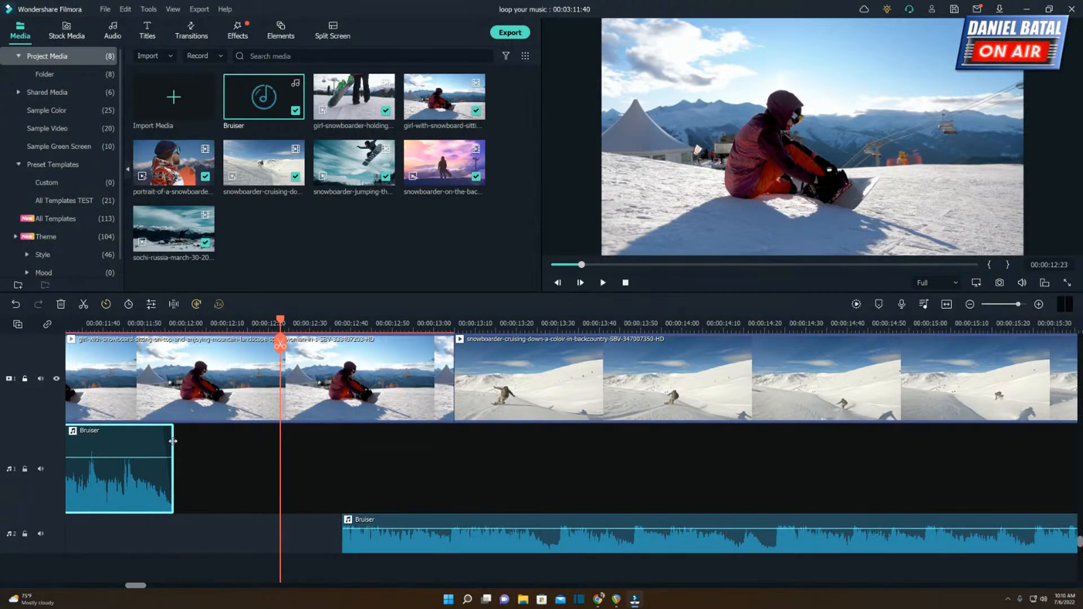
{"action": "left_click_drag", "start_coordinate": [172, 441], "coordinate": [168, 441]}
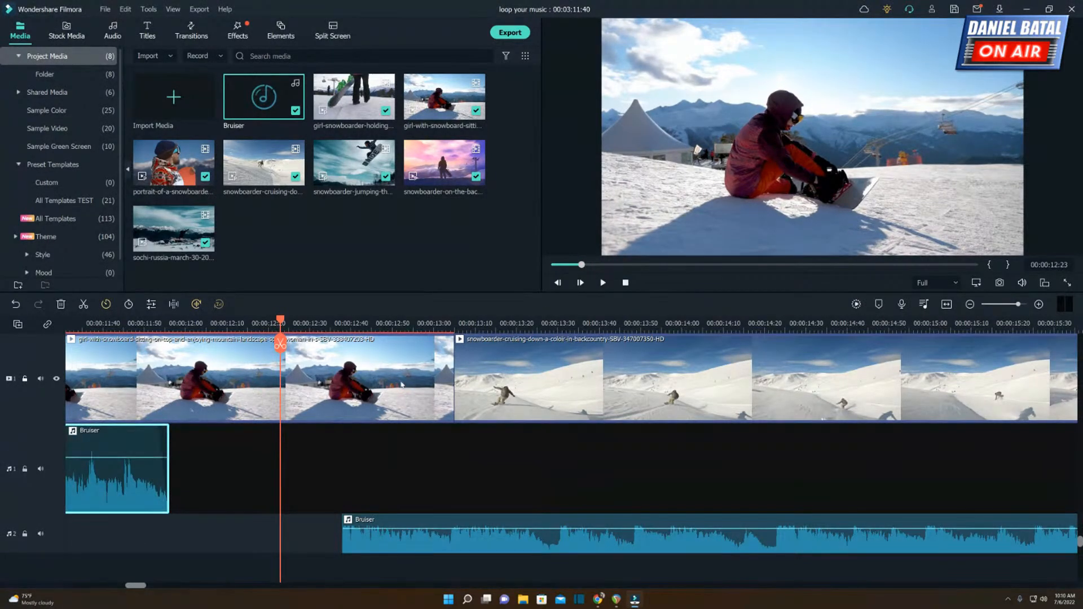
Shorten the seated snowboarder video clip so the cruising clip starts with the moved long Bruiser segment, and play the transition.
{"action": "left_click", "coordinate": [450, 383]}
{"action": "left_click_drag", "start_coordinate": [453, 379], "coordinate": [341, 407]}
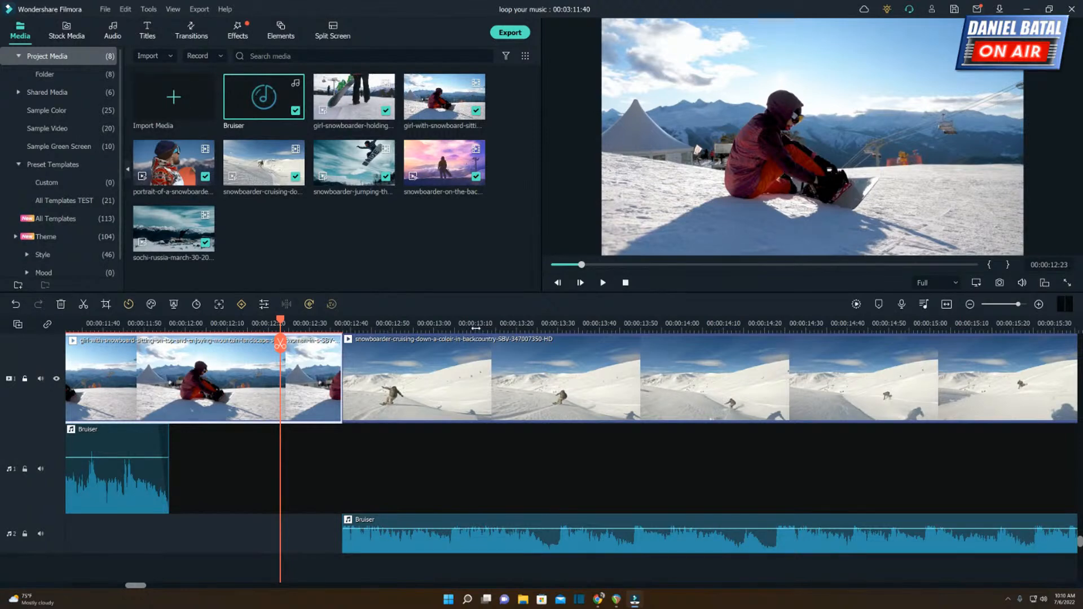
{"action": "scroll", "coordinate": [476, 328], "scroll_direction": "down", "scroll_amount": 3}
{"action": "left_click", "coordinate": [109, 327]}
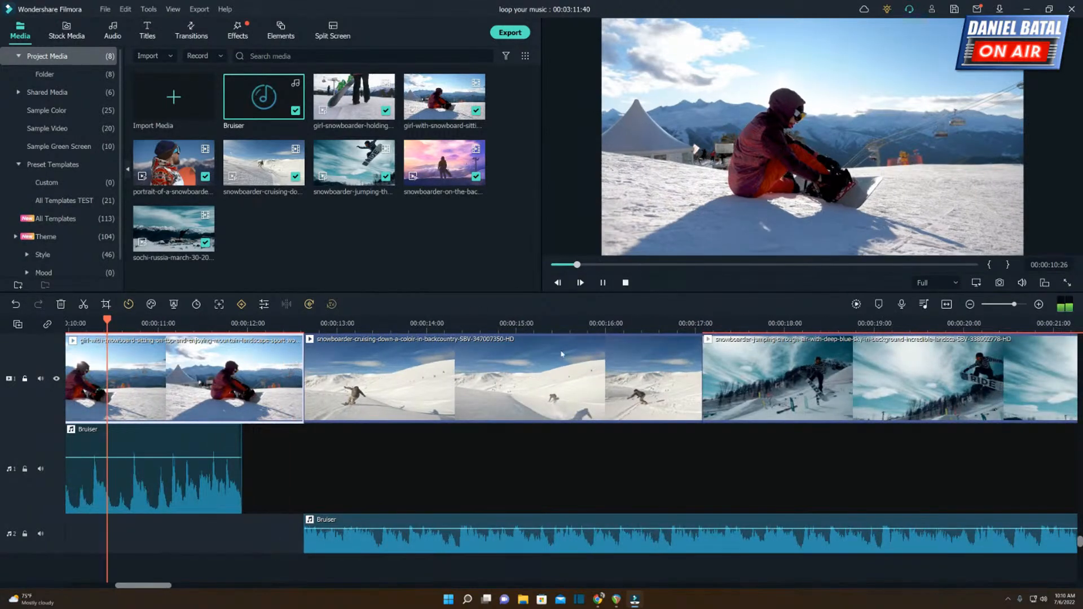
{"action": "key", "text": "space"}
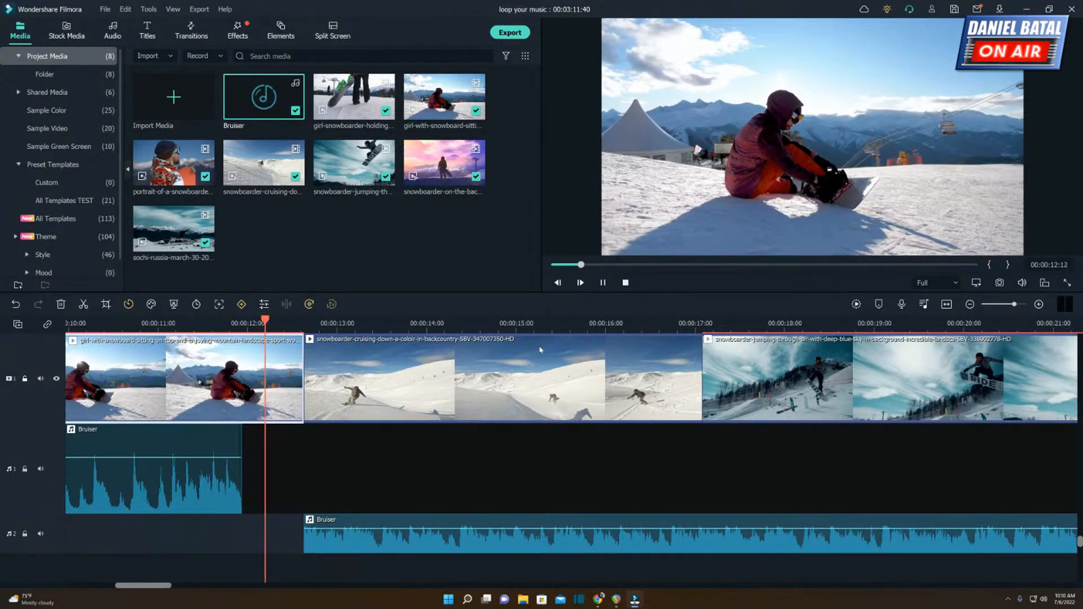
{"action": "key", "text": "space"}
Trim the upper Bruiser segment's end to about 00:00:11:54, replay the cut and shorten the segment's fade-out.
{"action": "left_click", "coordinate": [216, 332]}
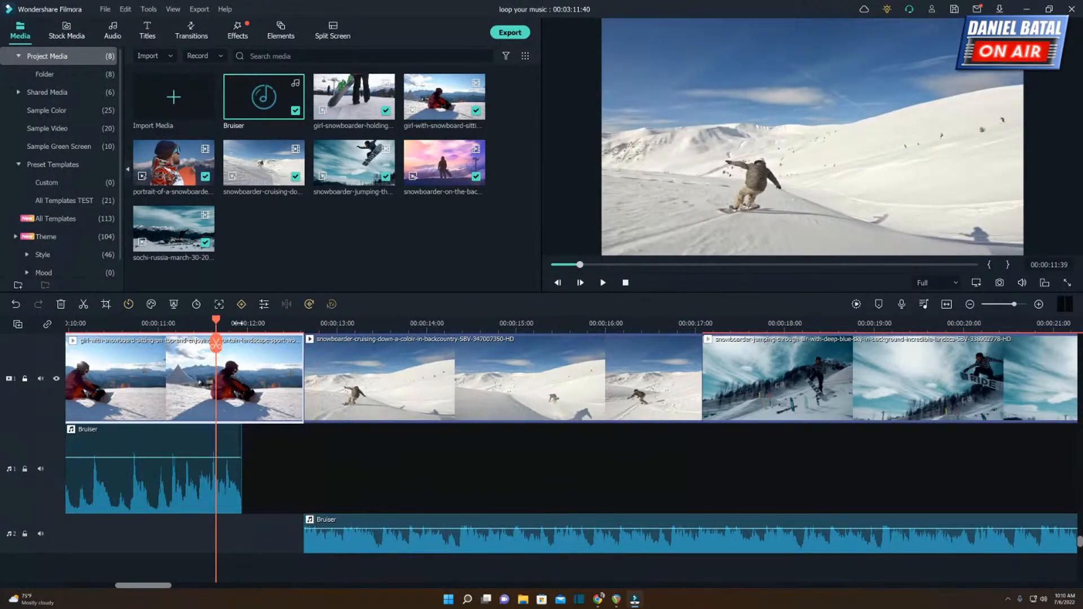
{"action": "scroll", "coordinate": [559, 309], "scroll_direction": "up", "scroll_amount": 3}
{"action": "left_click", "coordinate": [506, 430]}
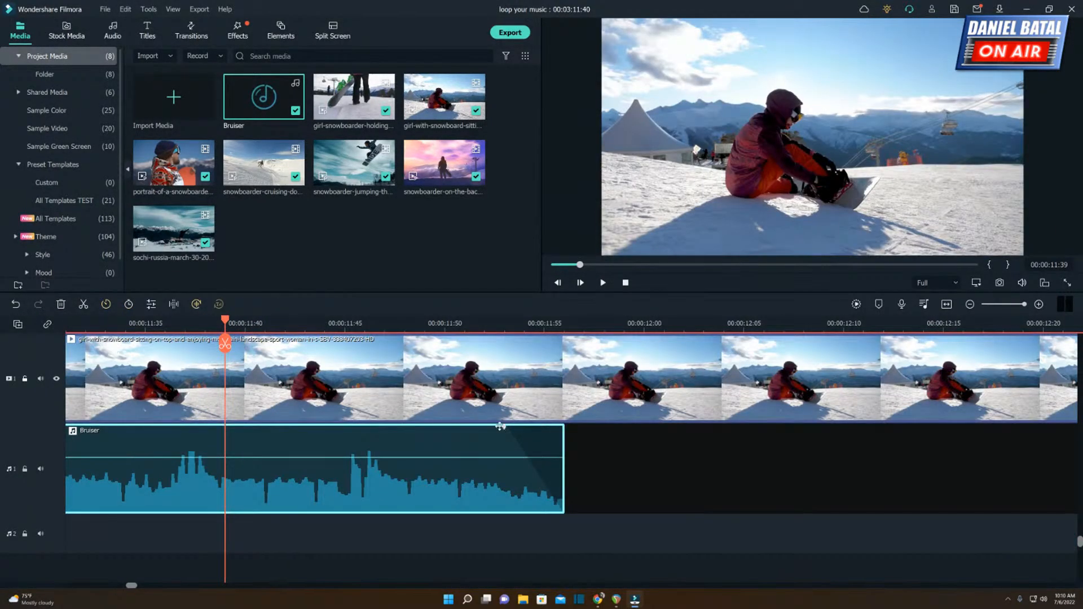
{"action": "key", "text": "space"}
{"action": "left_click_drag", "start_coordinate": [564, 460], "coordinate": [524, 461]}
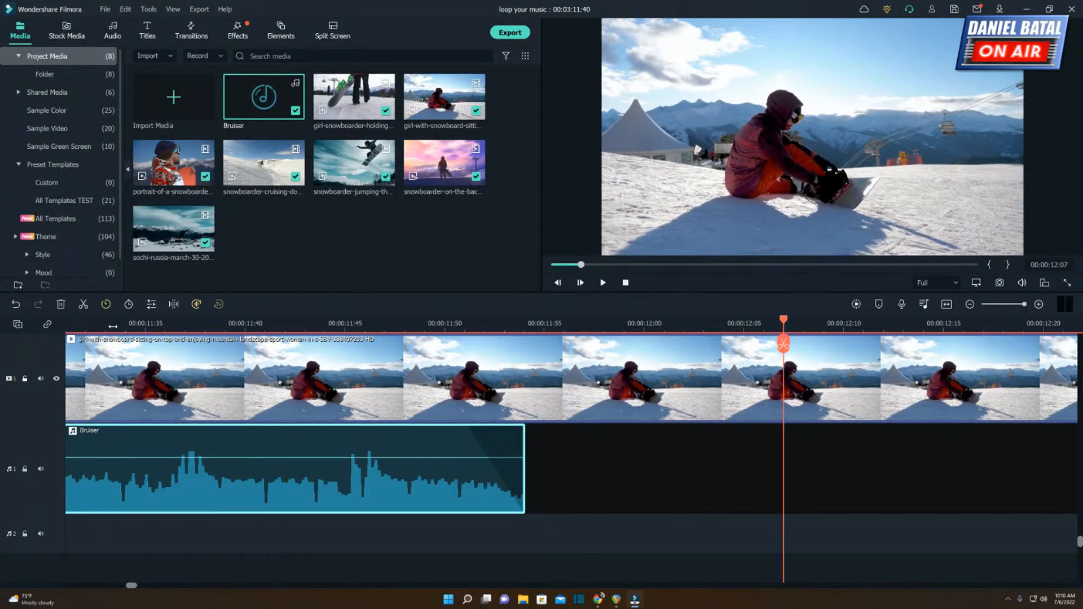
{"action": "left_click", "coordinate": [113, 326]}
{"action": "key", "text": "space"}
{"action": "key", "text": "space"}
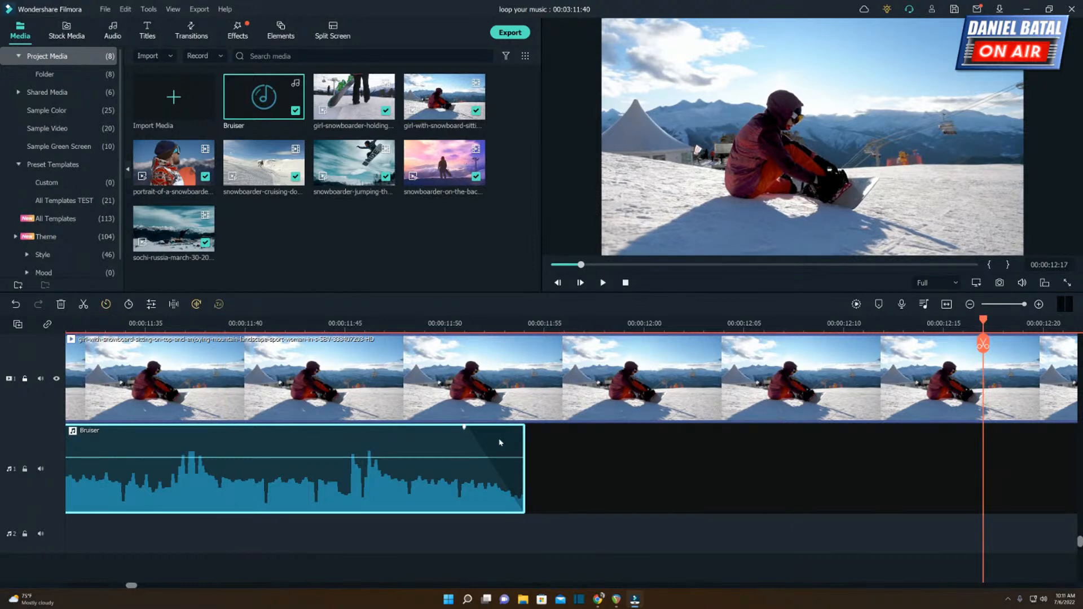
{"action": "left_click_drag", "start_coordinate": [465, 430], "coordinate": [484, 425]}
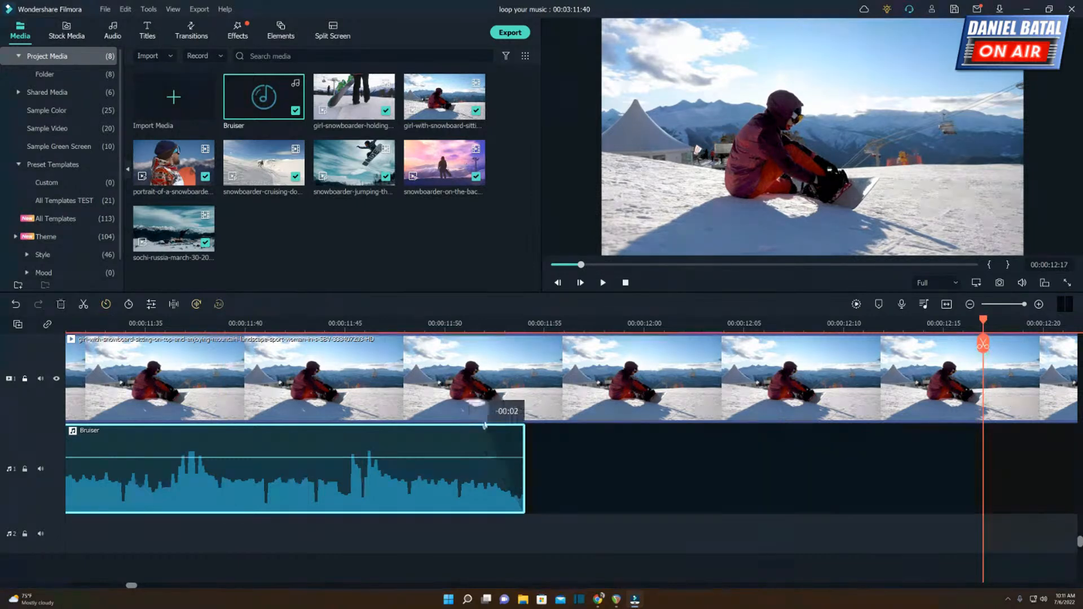
Split the seated snowboarder video clip at 00:00:11:54 and delete the remainder without rippling, leaving a black gap before the cruising clip.
{"action": "left_click", "coordinate": [530, 326]}
{"action": "left_click", "coordinate": [542, 391]}
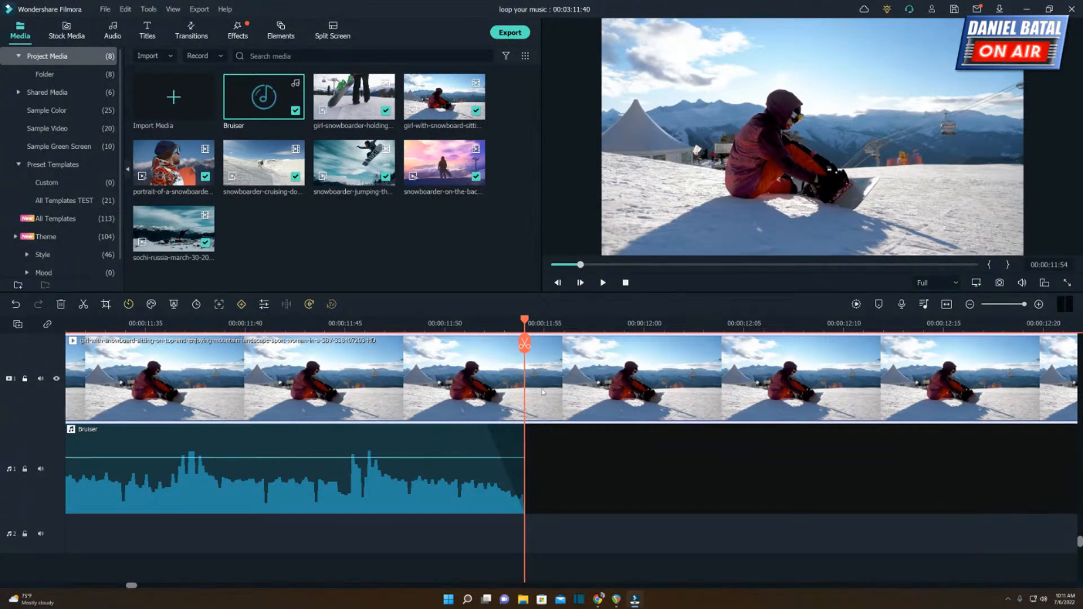
{"action": "key", "text": "ctrl+b"}
{"action": "left_click_drag", "start_coordinate": [657, 326], "coordinate": [411, 311]}
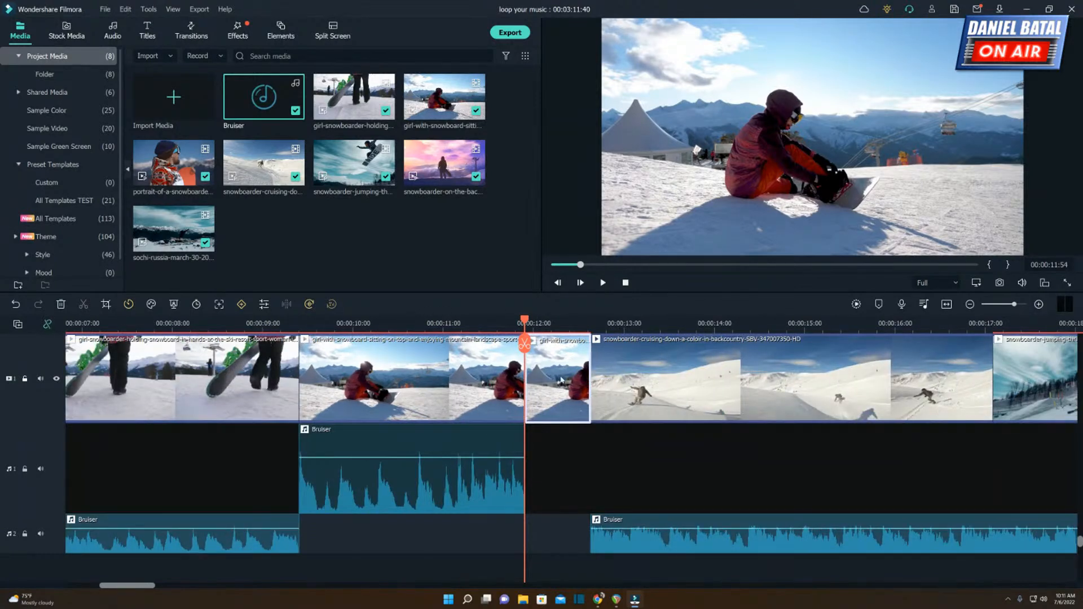
{"action": "key", "text": "Delete"}
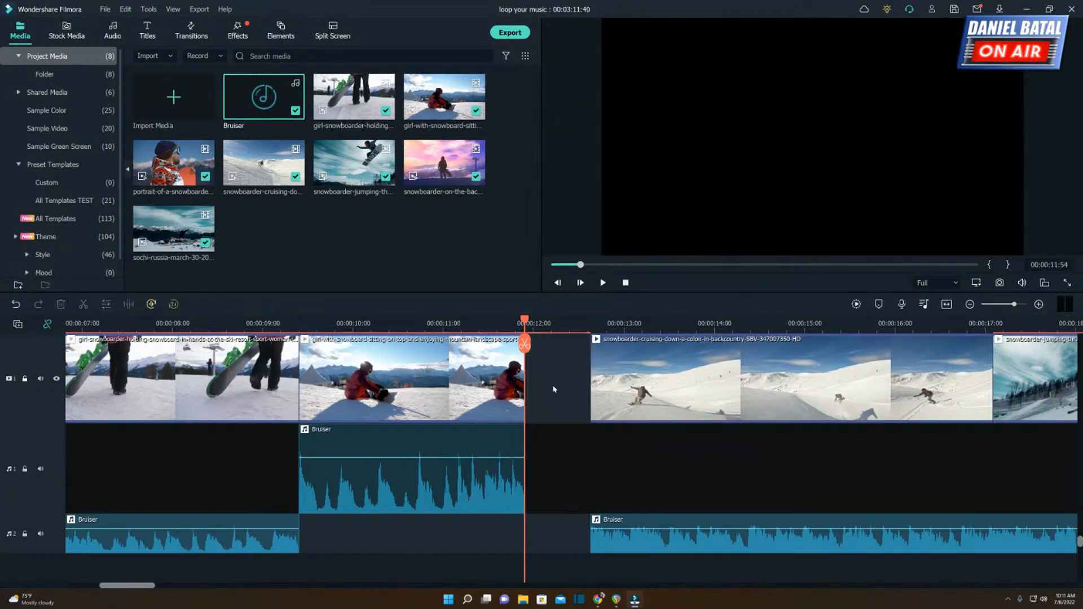
Play through the black, silent gap, render the timeline preview and replay the gap.
{"action": "left_click", "coordinate": [264, 327]}
{"action": "key", "text": "space"}
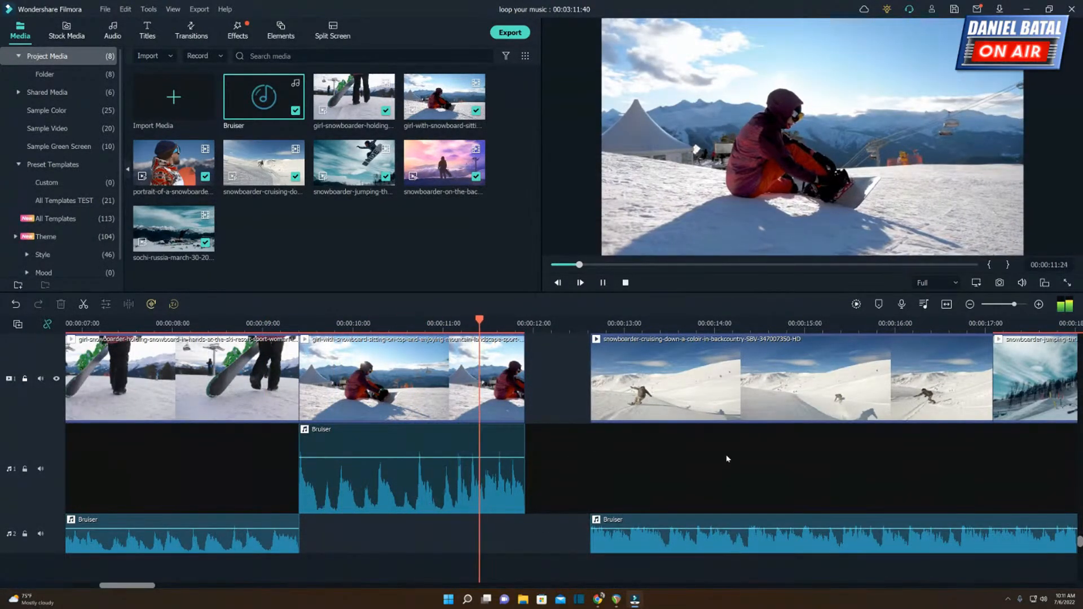
{"action": "key", "text": "space"}
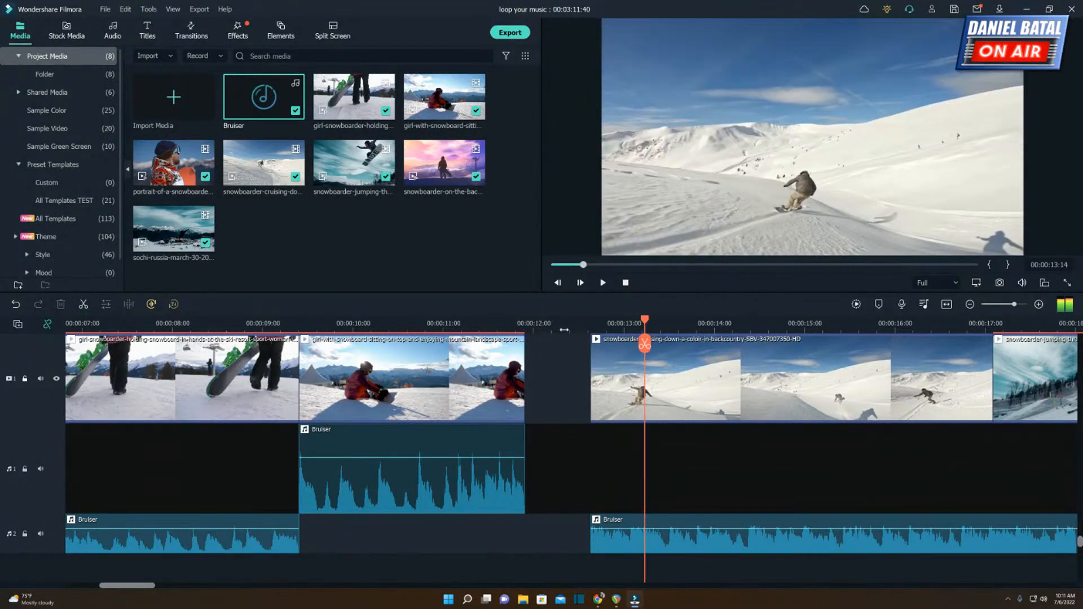
{"action": "left_click", "coordinate": [856, 304]}
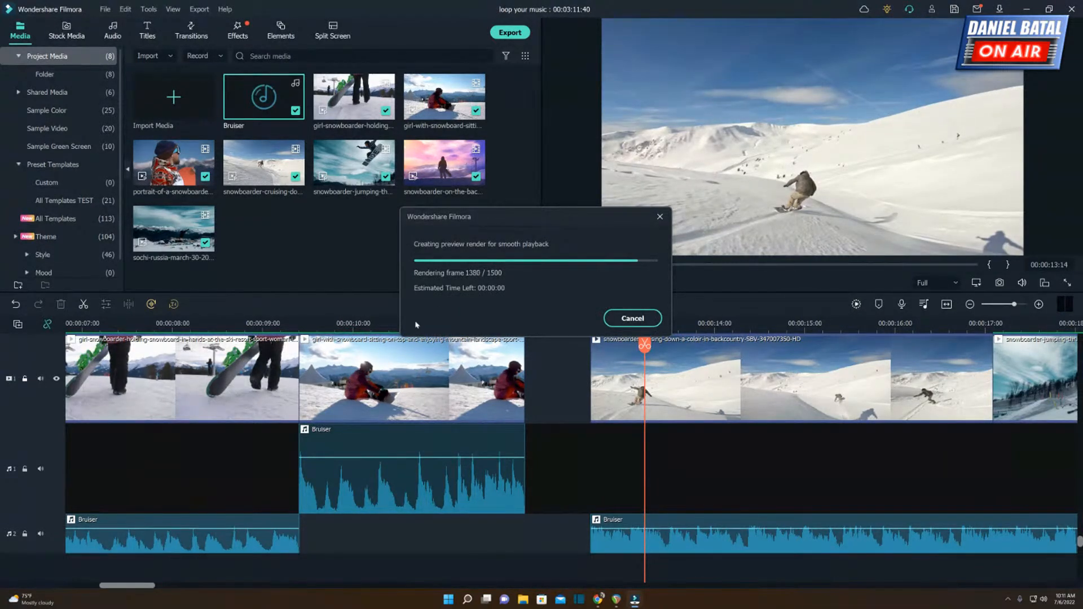
{"action": "left_click", "coordinate": [358, 323]}
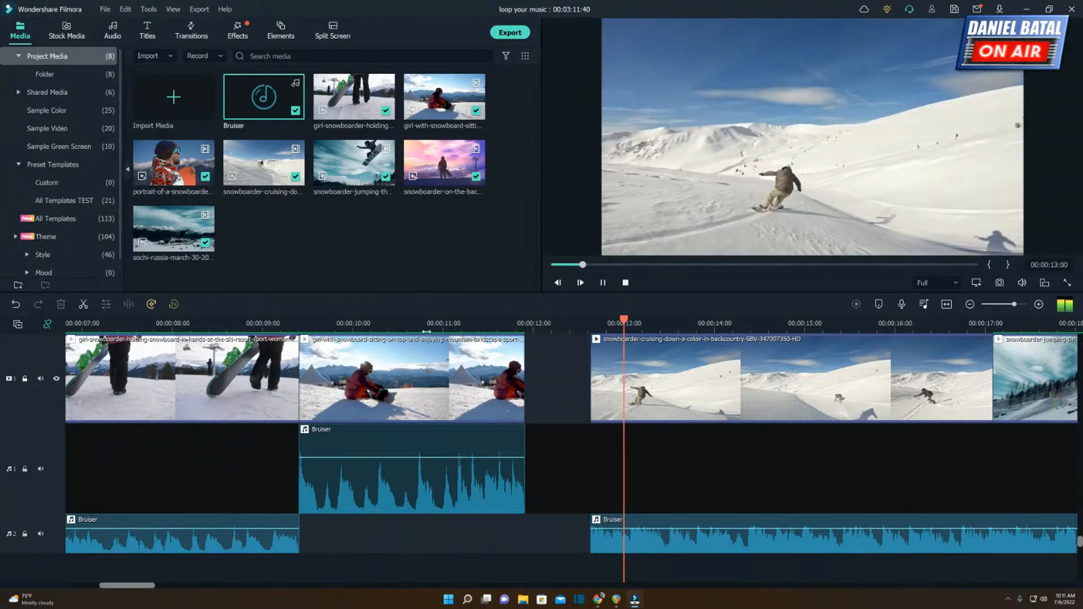
{"action": "key", "text": "space"}
Extend the upper Bruiser segment's end slightly, and stretch the seated snowboarder video clip back to the cruising clip's start.
{"action": "left_click_drag", "start_coordinate": [523, 453], "coordinate": [528, 445]}
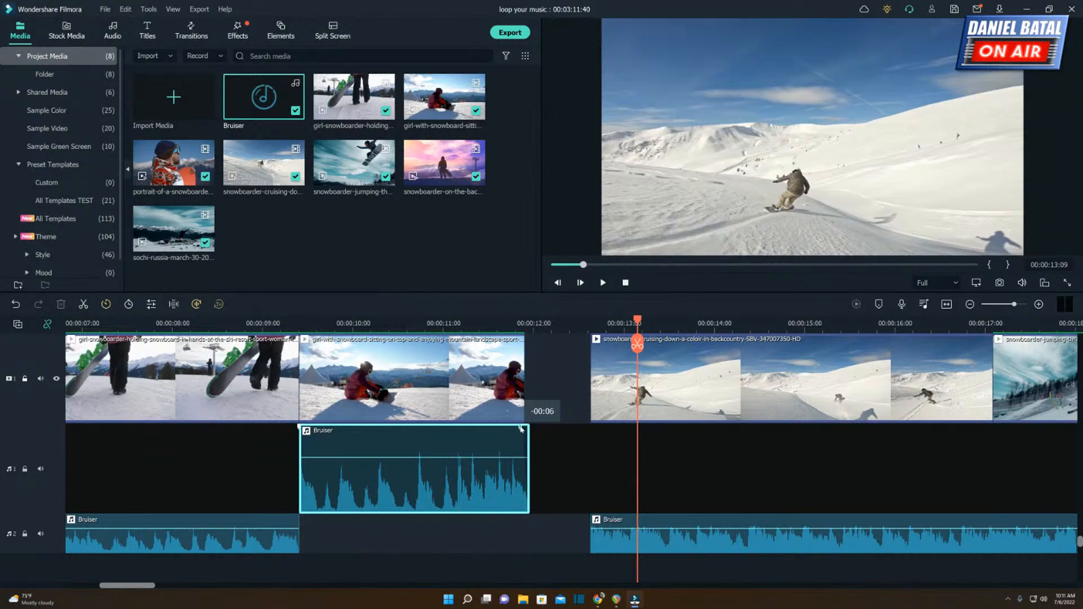
{"action": "left_click", "coordinate": [523, 378]}
{"action": "left_click_drag", "start_coordinate": [524, 370], "coordinate": [591, 373]}
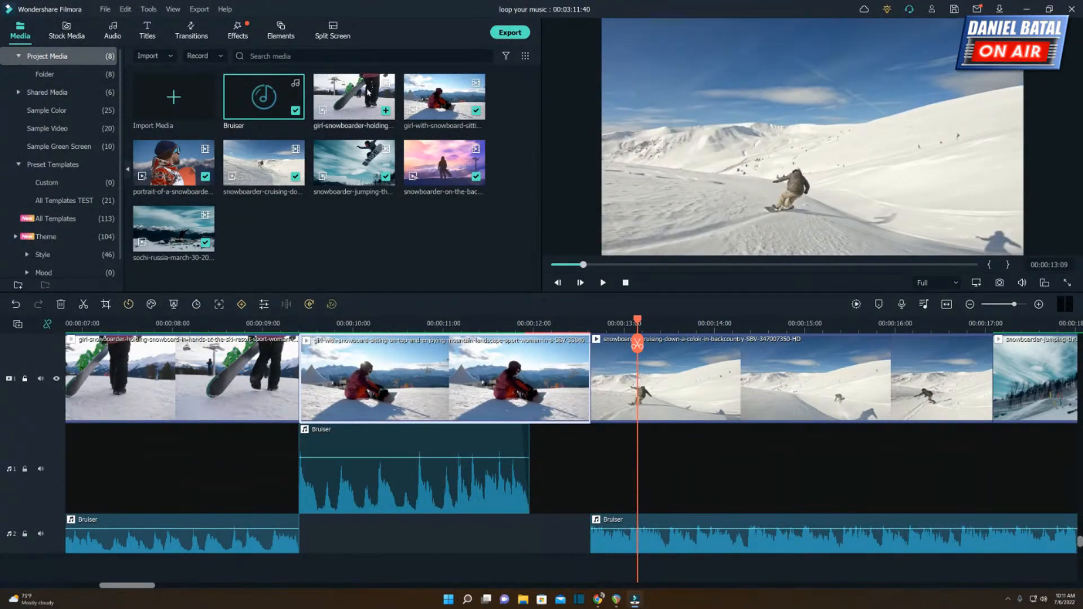
Add a Dissolve transition to the end of the seated snowboarder video clip, render the preview and play it.
{"action": "left_click", "coordinate": [201, 32]}
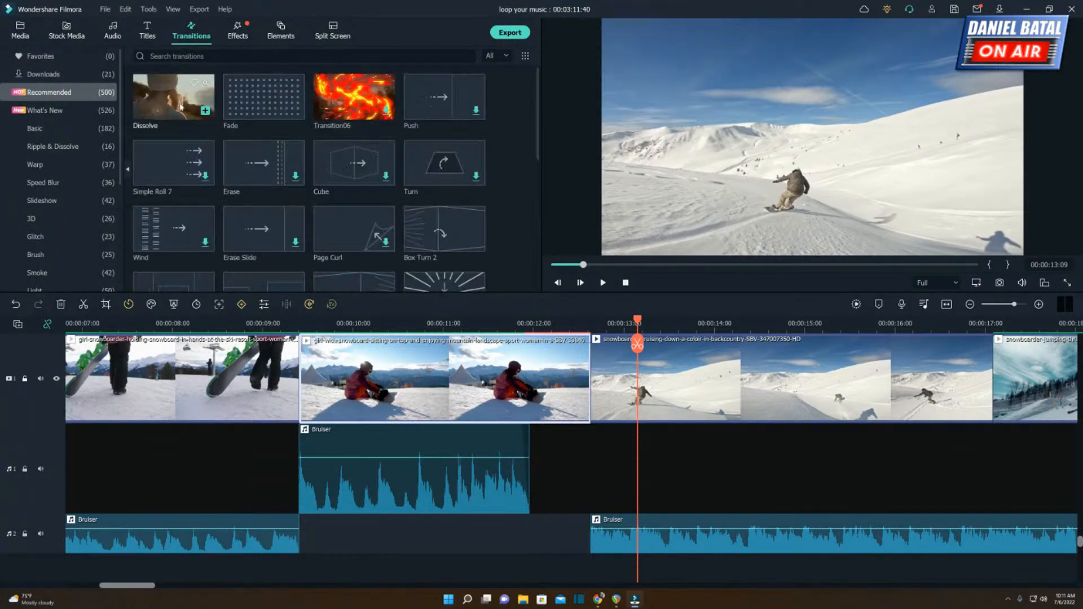
{"action": "left_click_drag", "start_coordinate": [181, 108], "coordinate": [517, 378]}
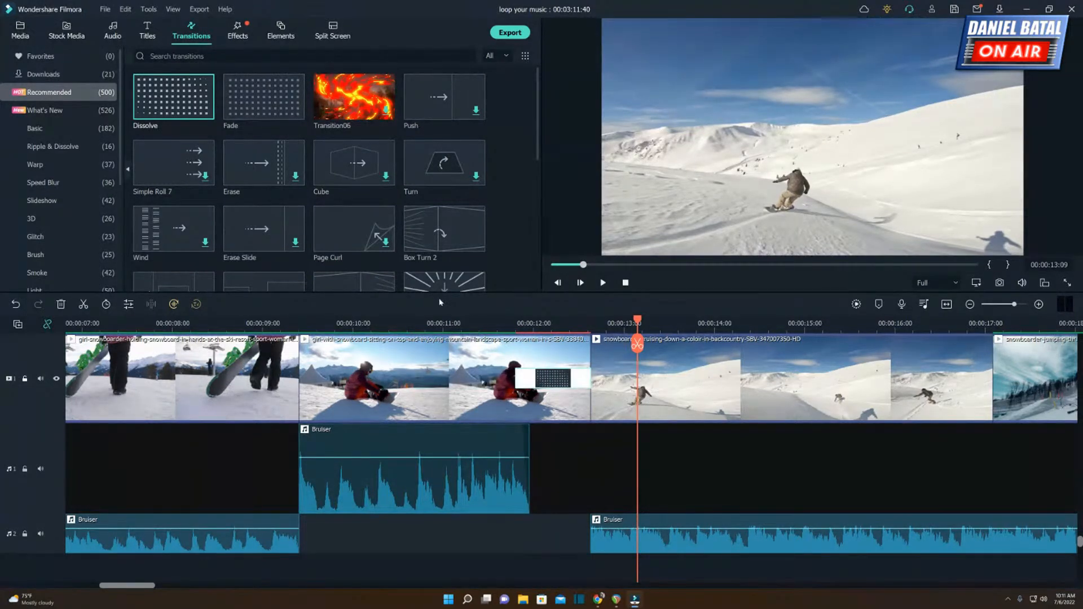
{"action": "left_click", "coordinate": [856, 304]}
{"action": "left_click", "coordinate": [505, 323]}
{"action": "key", "text": "space"}
{"action": "key", "text": "space"}
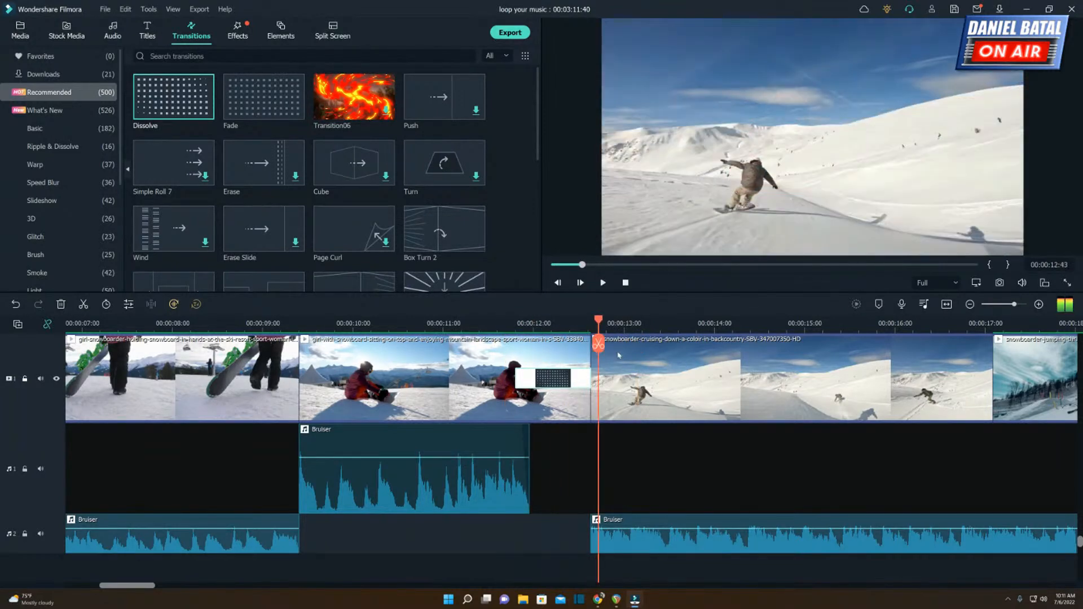
Trim the seated snowboarder clip's end slightly to leave a tiny gap before the cruising clip, and play the re-rendered preview.
{"action": "left_click_drag", "start_coordinate": [586, 351], "coordinate": [585, 355]}
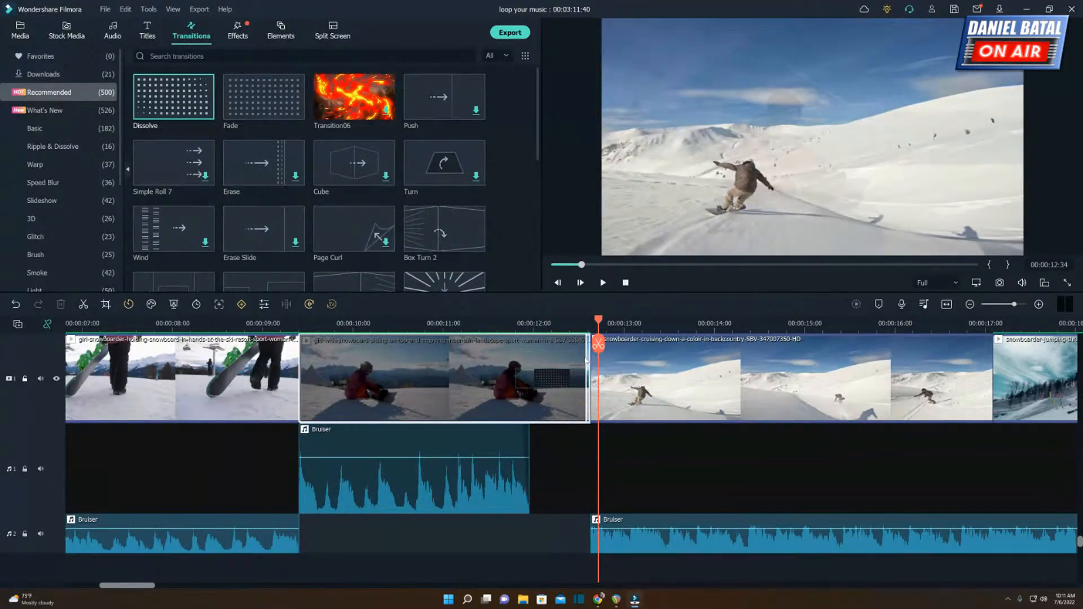
{"action": "left_click", "coordinate": [855, 305]}
{"action": "left_click", "coordinate": [449, 326]}
{"action": "key", "text": "space"}
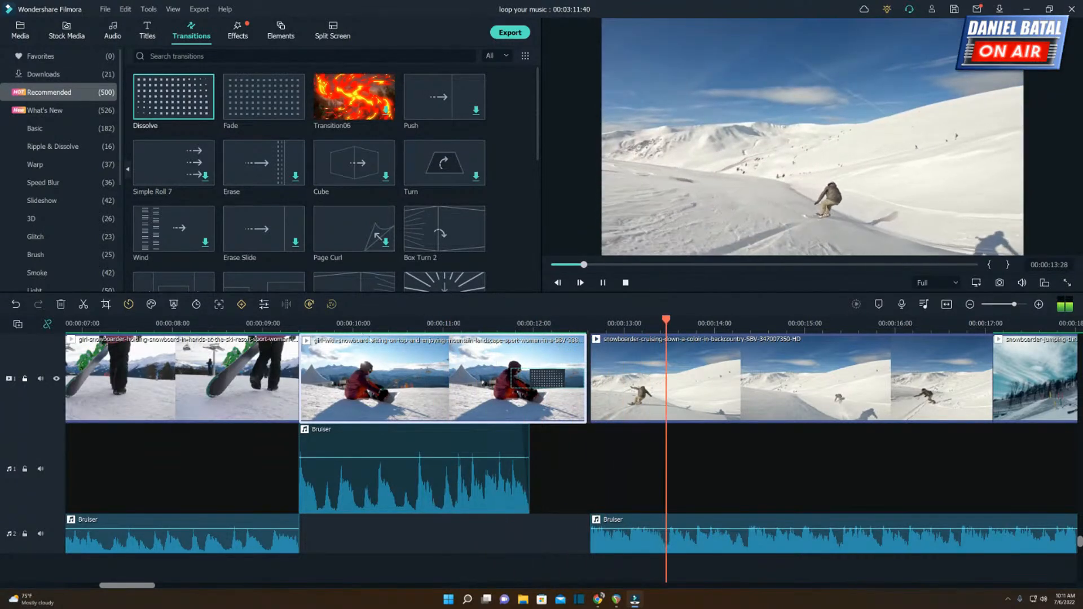
{"action": "key", "text": "space"}
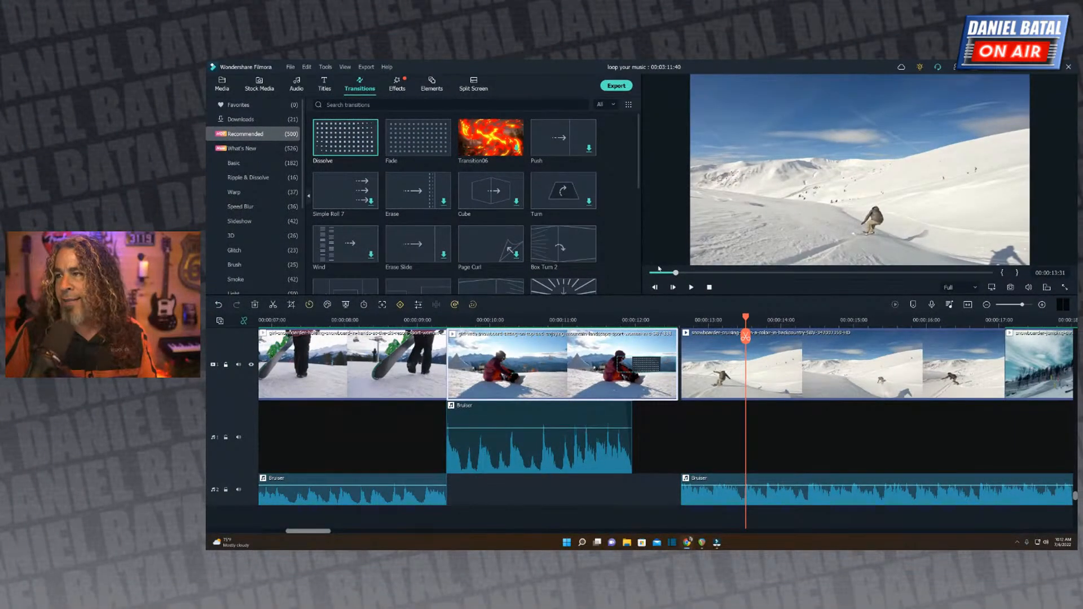
Play the whole sequence from the start through the silent gap into the snowboarder jumping clip.
{"action": "key", "text": "Home"}
{"action": "key", "text": "space"}
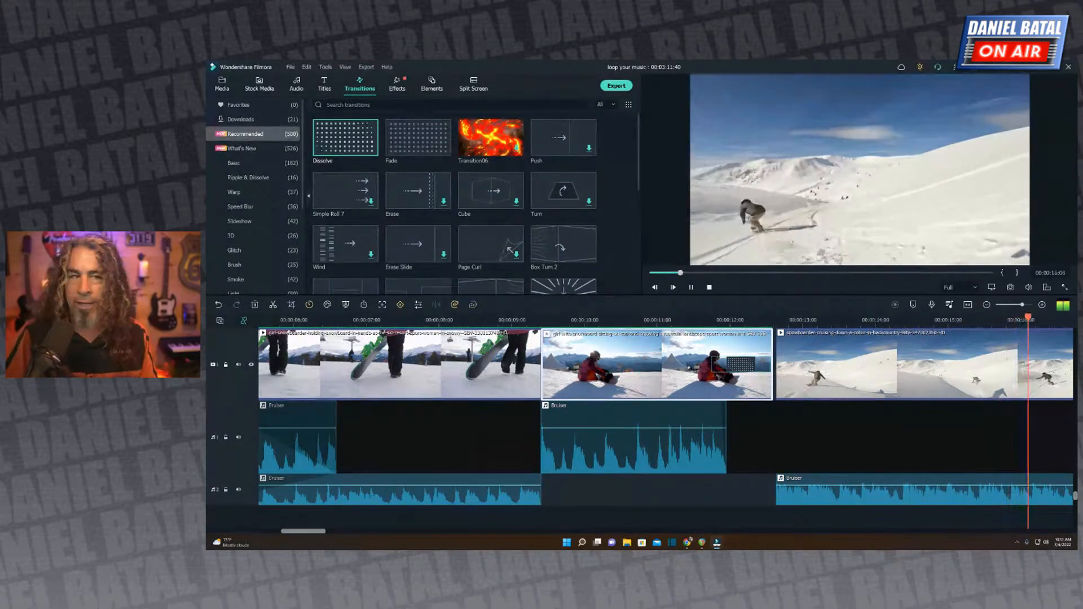
{"action": "key", "text": "space"}
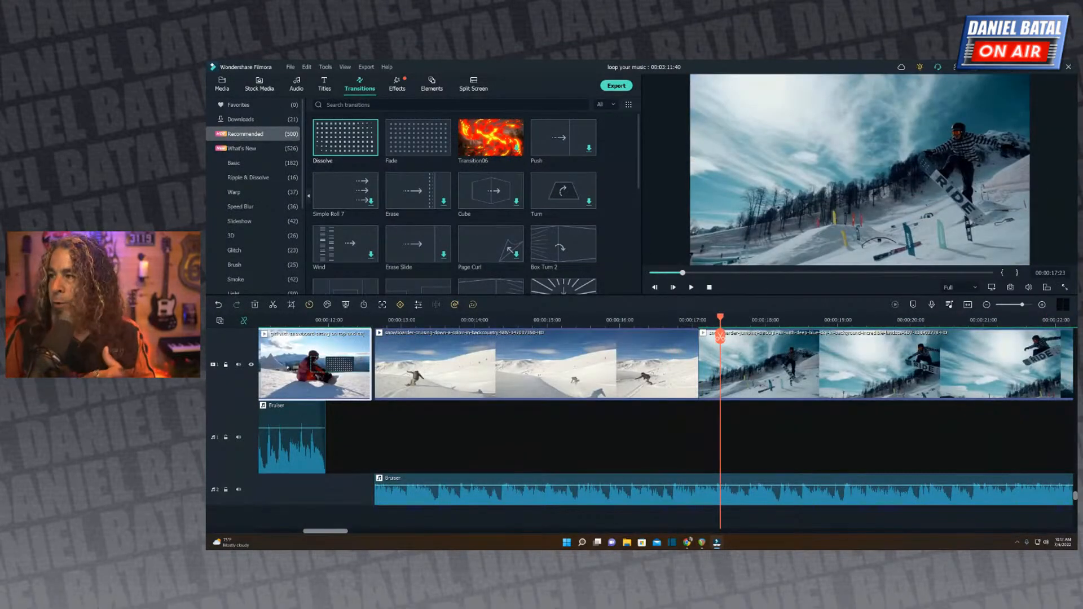
Play the cruising snowboarder clip from its beginning through the cut into the snowboarder jumping clip.
{"action": "left_click", "coordinate": [600, 322]}
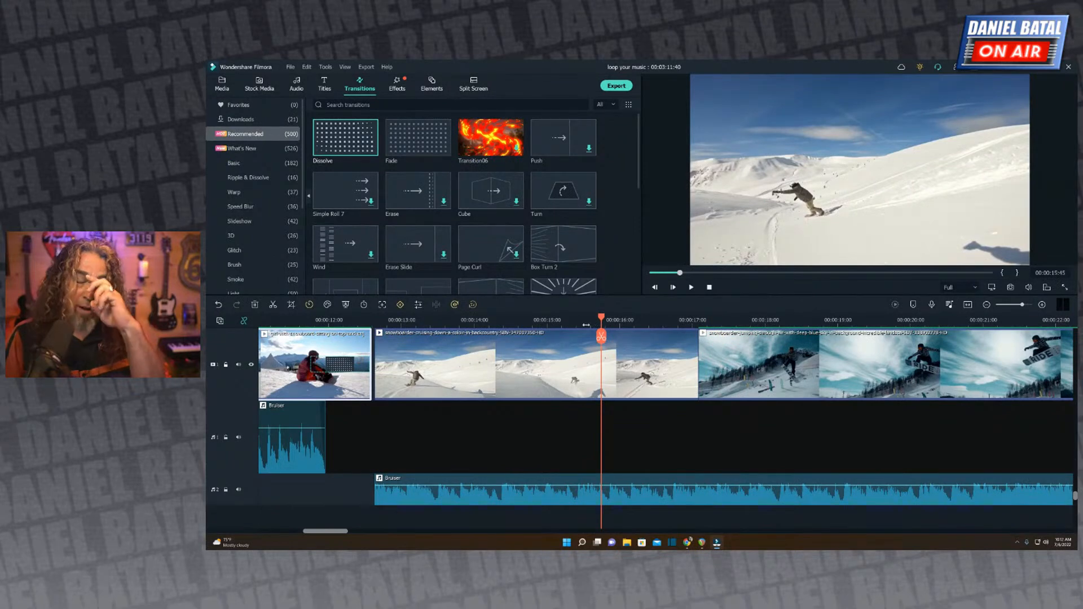
{"action": "left_click", "coordinate": [397, 321]}
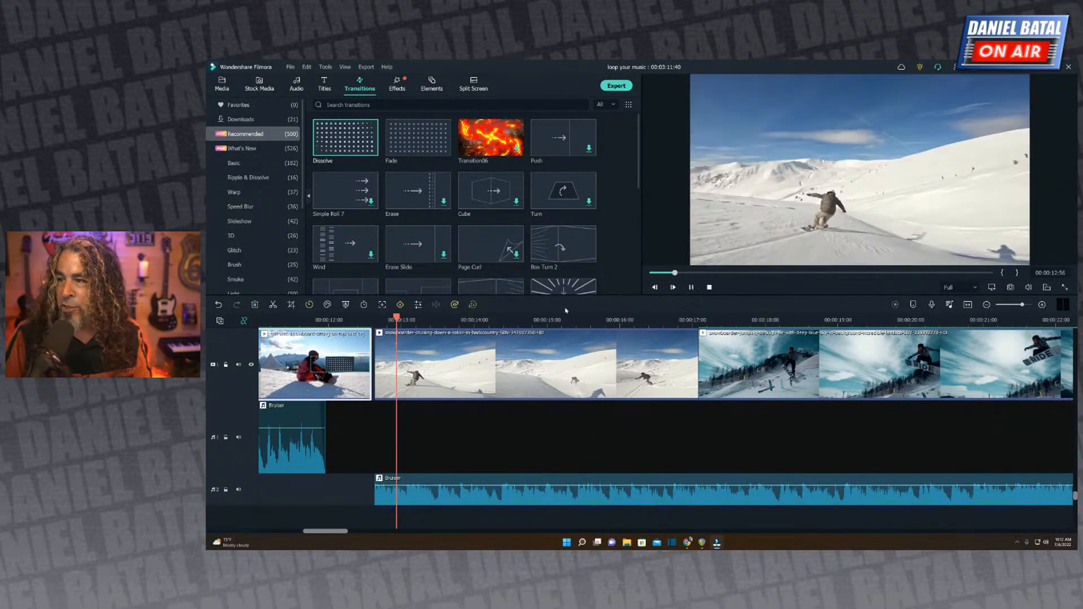
{"action": "key", "text": "space"}
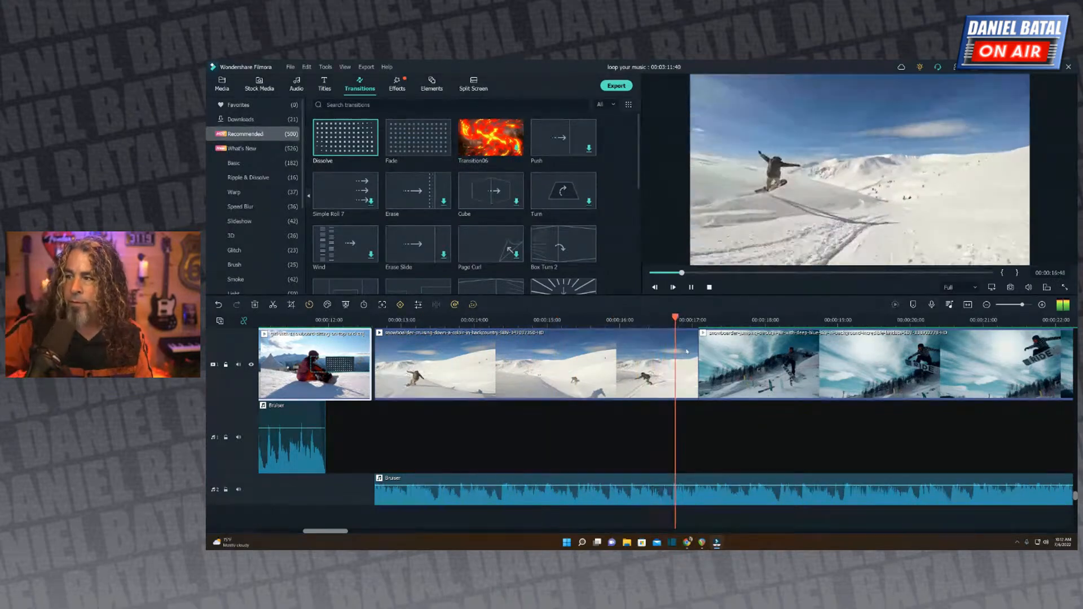
{"action": "key", "text": "space"}
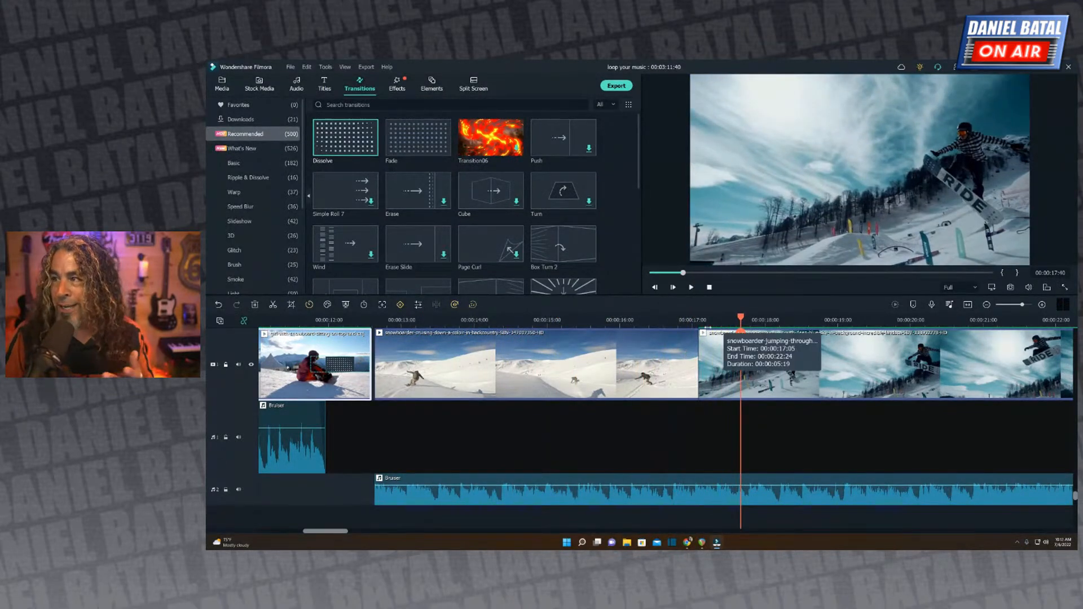
Replay the cut before the snowboarder jumping clip and extend the cruising clip's end to the beat at about 00:00:17:18.
{"action": "left_click", "coordinate": [699, 323]}
{"action": "scroll", "coordinate": [787, 320], "scroll_direction": "up", "scroll_amount": 3}
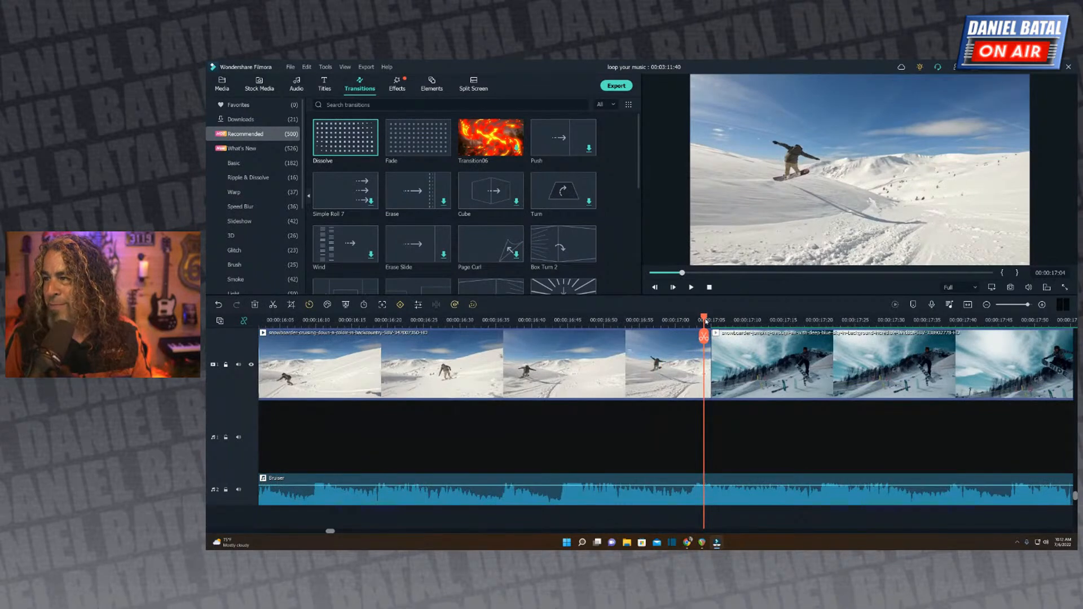
{"action": "left_click_drag", "start_coordinate": [705, 319], "coordinate": [488, 320]}
{"action": "key", "text": "space"}
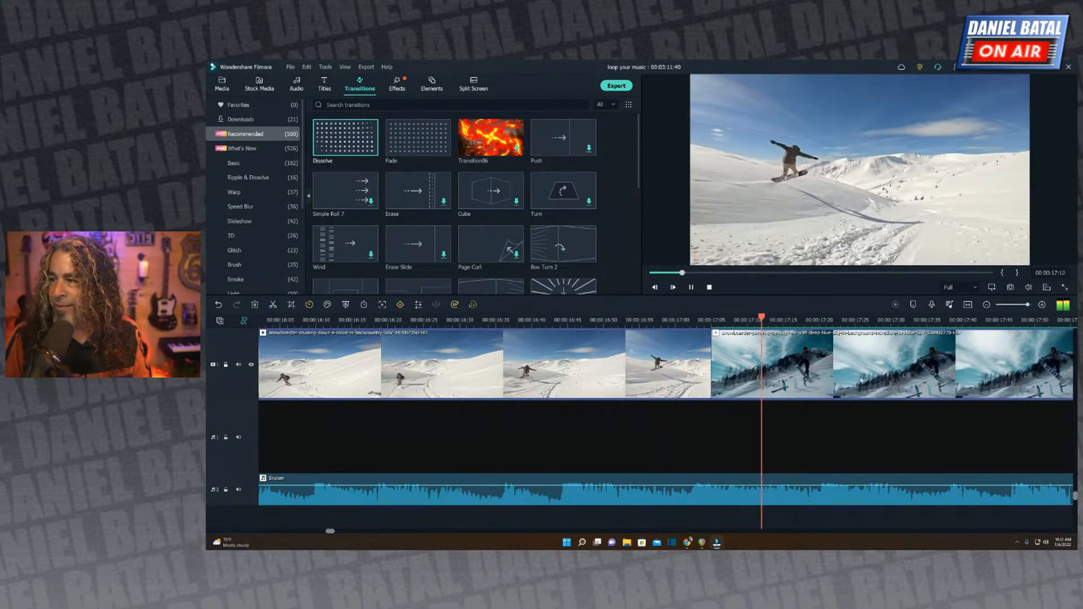
{"action": "key", "text": "space"}
{"action": "left_click", "coordinate": [700, 362]}
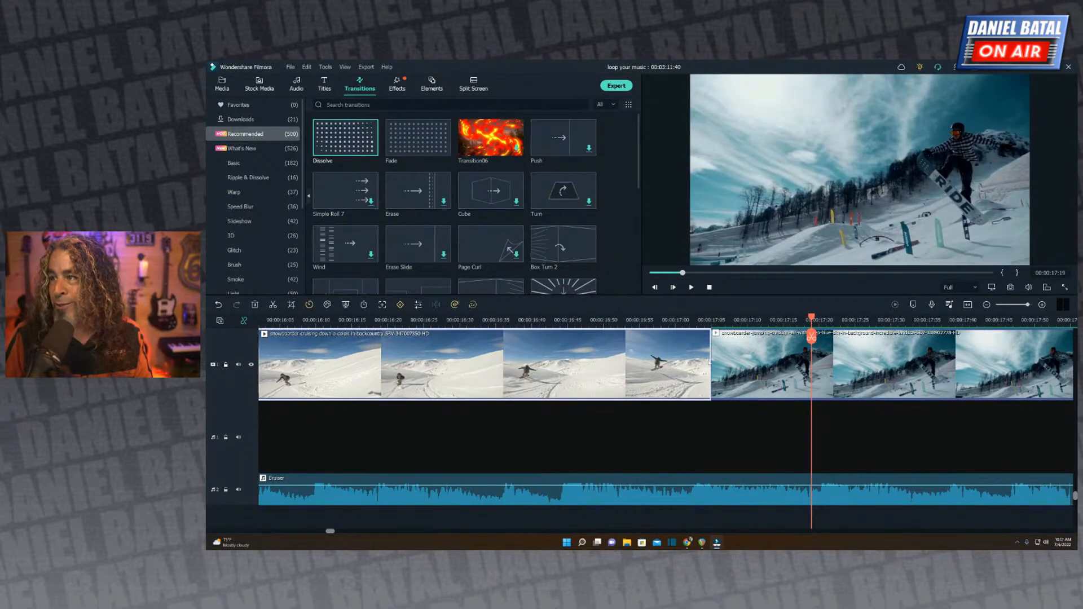
{"action": "left_click_drag", "start_coordinate": [712, 359], "coordinate": [805, 367]}
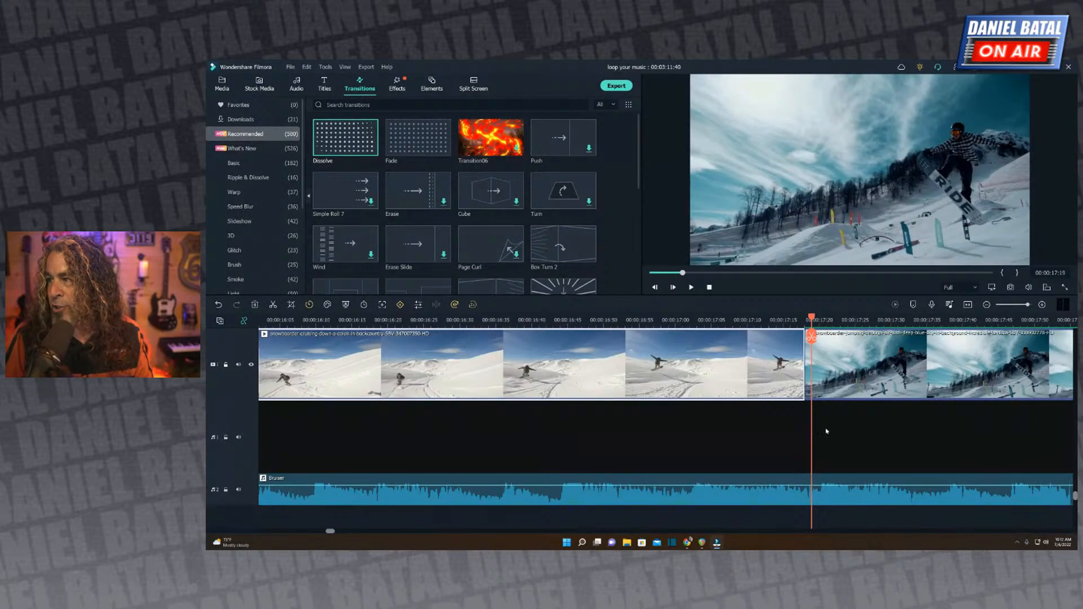
Play the adjusted cut, and replay from the cruising clip's start well into the snowboarder jumping clip.
{"action": "left_click", "coordinate": [438, 320]}
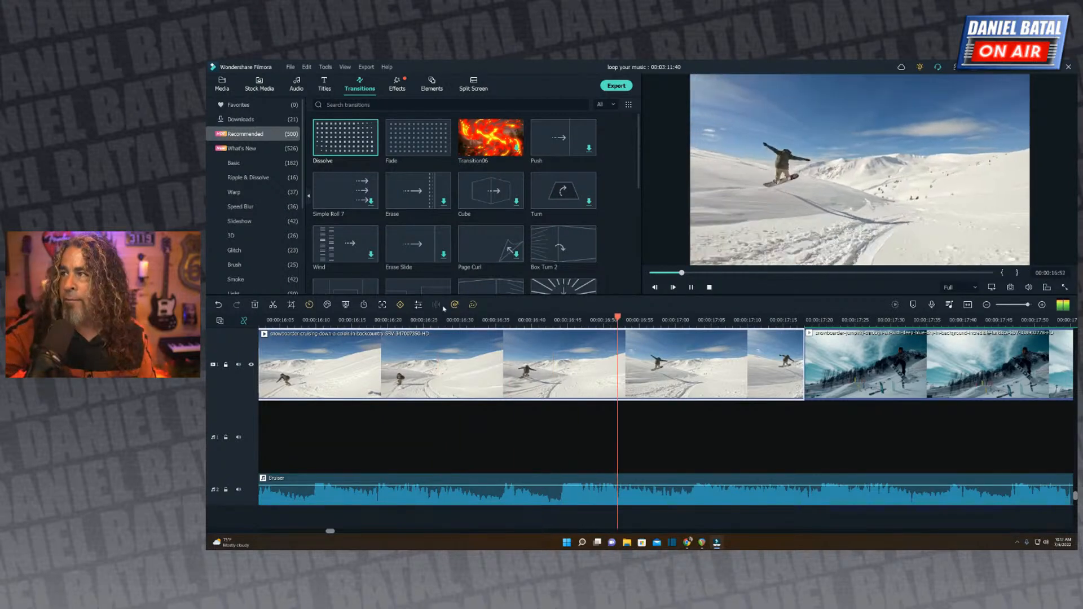
{"action": "key", "text": "space"}
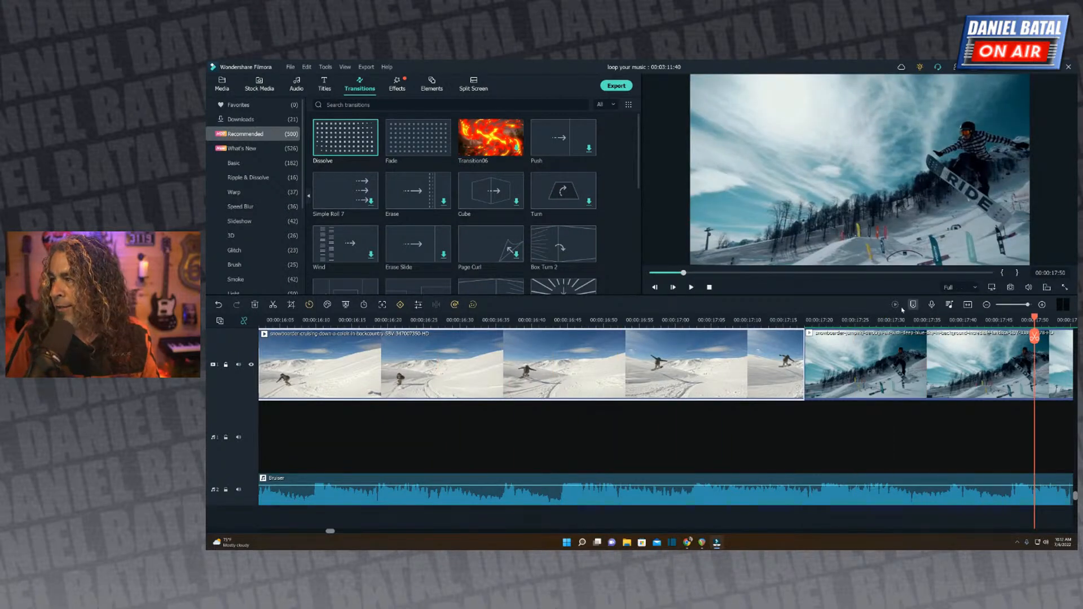
{"action": "left_click_drag", "start_coordinate": [918, 321], "coordinate": [753, 317]}
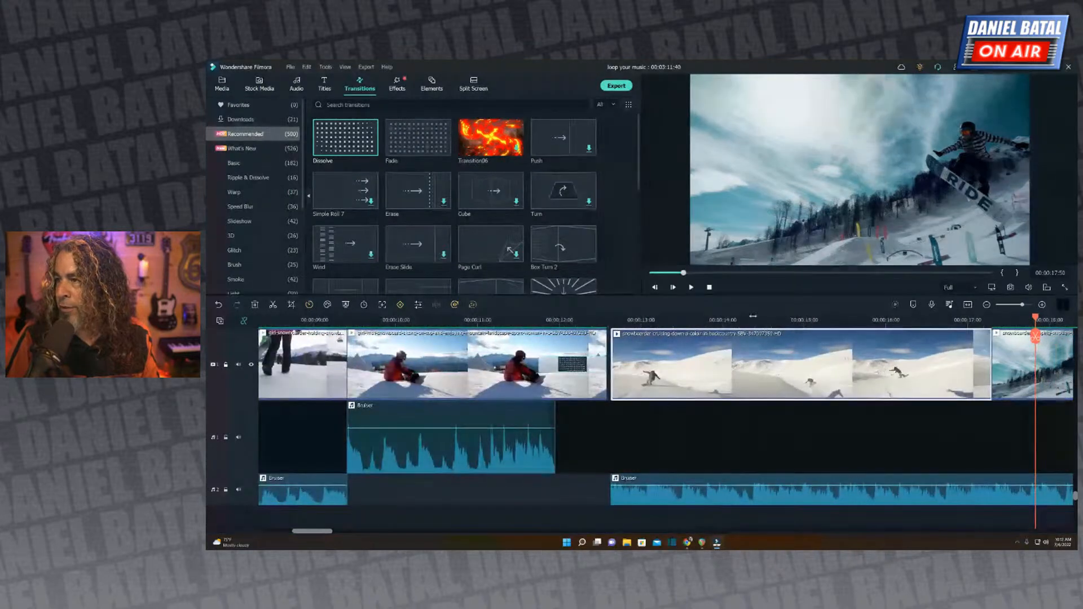
{"action": "left_click", "coordinate": [623, 321]}
{"action": "key", "text": "space"}
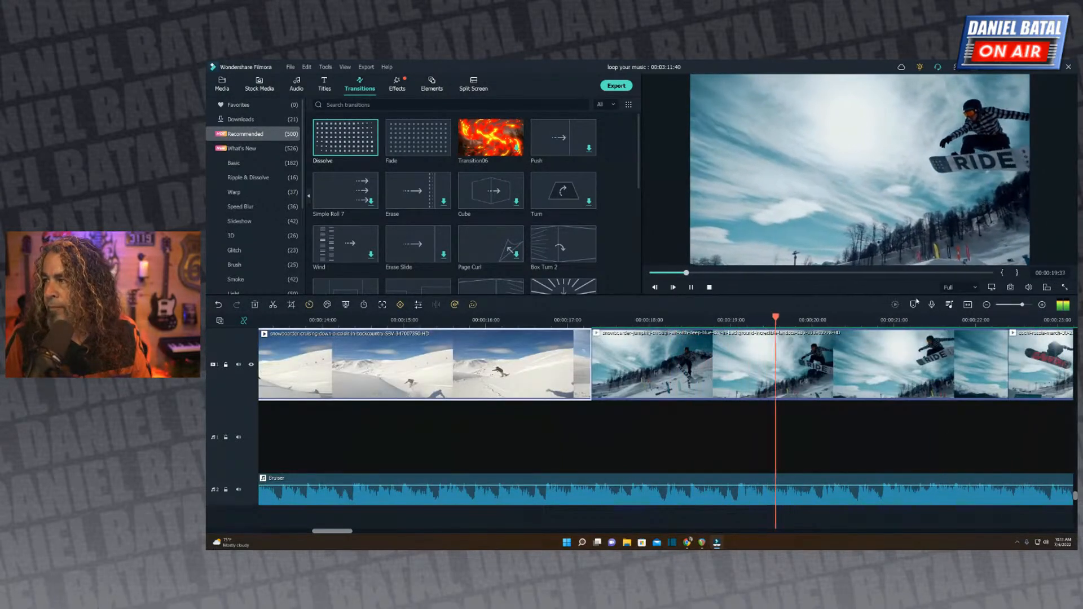
{"action": "left_click", "coordinate": [891, 318]}
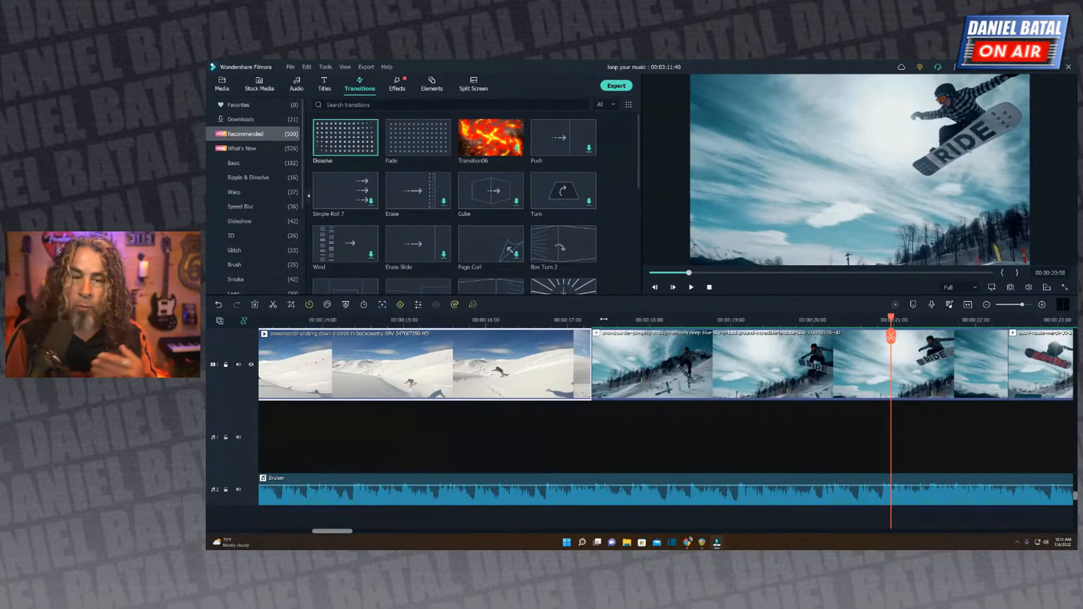
Find the softer music passage under the sunset snowboarder clip and split the long Bruiser segment at 00:00:31:22.
{"action": "left_click_drag", "start_coordinate": [603, 319], "coordinate": [559, 319]}
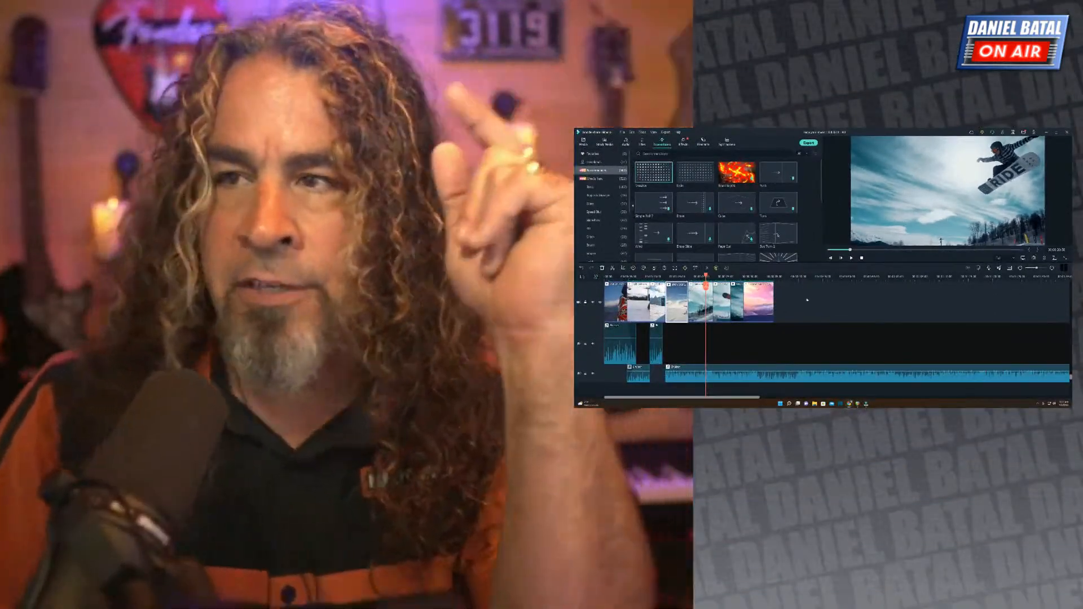
{"action": "left_click", "coordinate": [757, 278]}
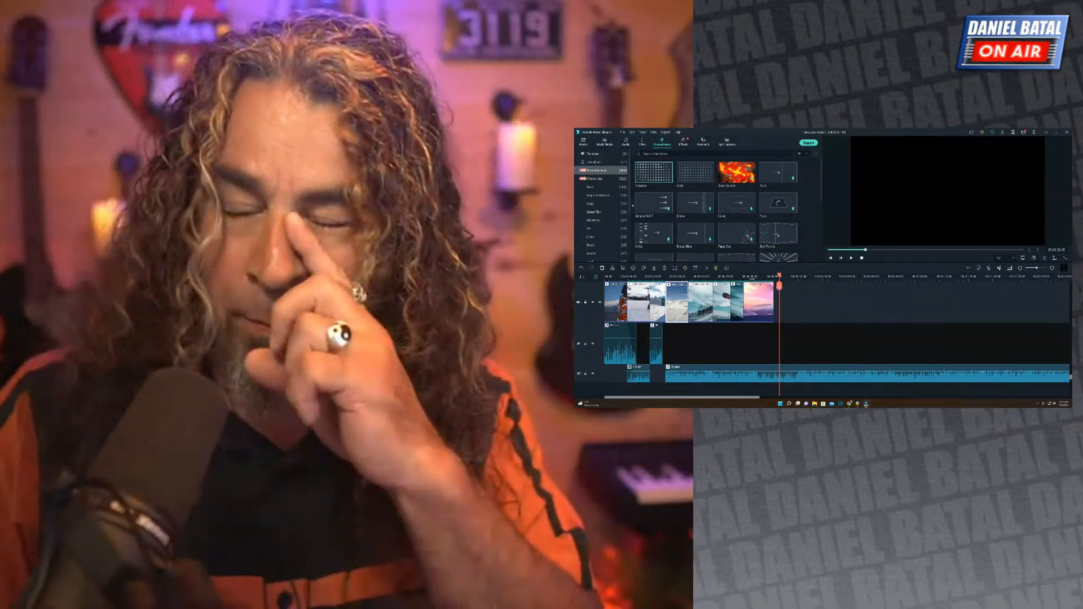
{"action": "left_click", "coordinate": [755, 277]}
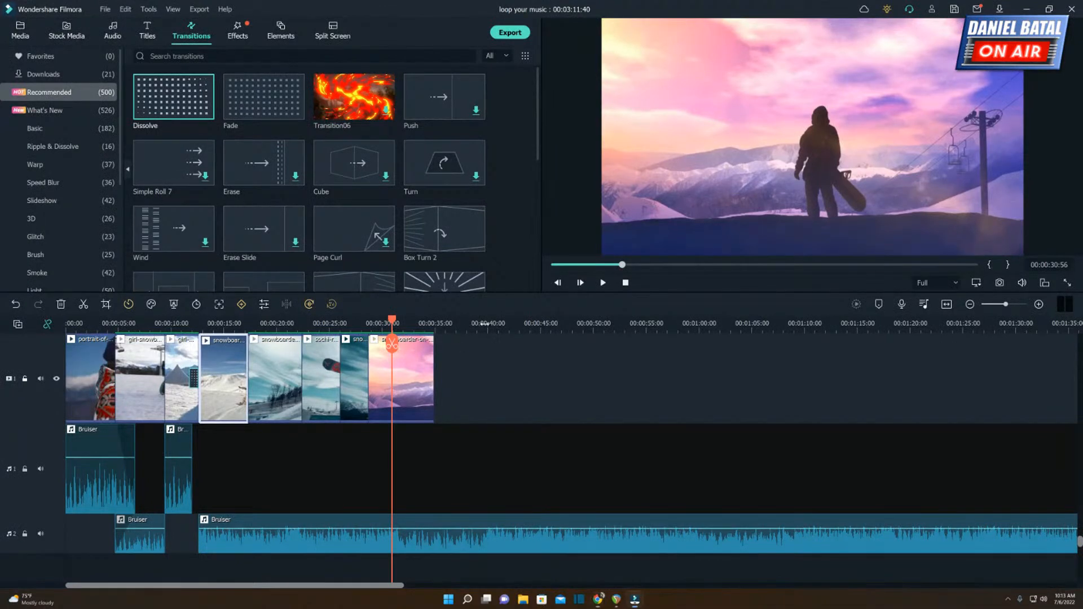
{"action": "left_click_drag", "start_coordinate": [485, 324], "coordinate": [750, 327]}
{"action": "key", "text": "space"}
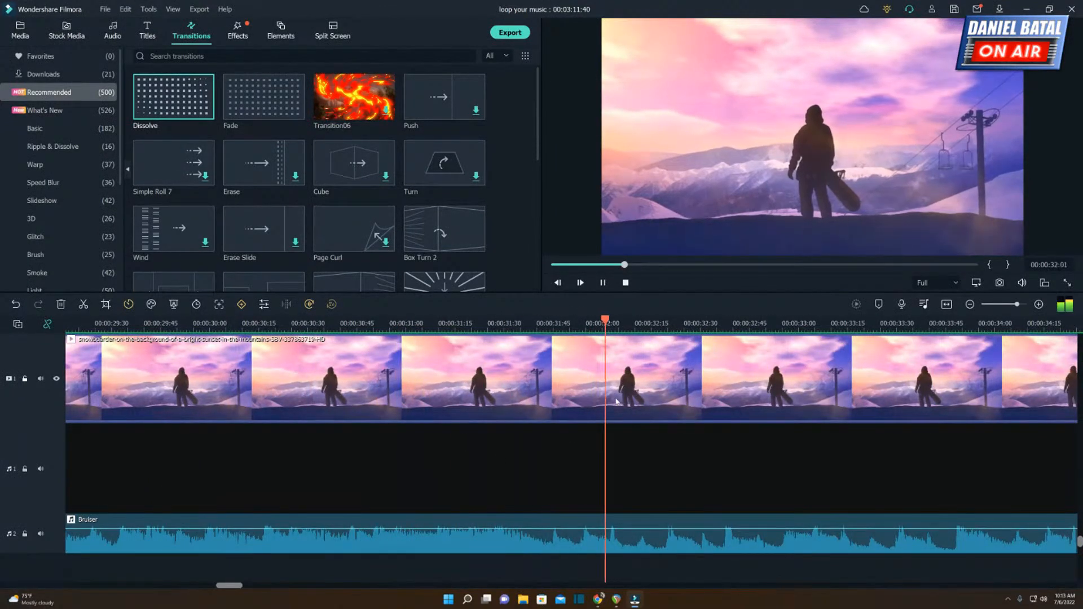
{"action": "left_click", "coordinate": [432, 323]}
{"action": "key", "text": "space"}
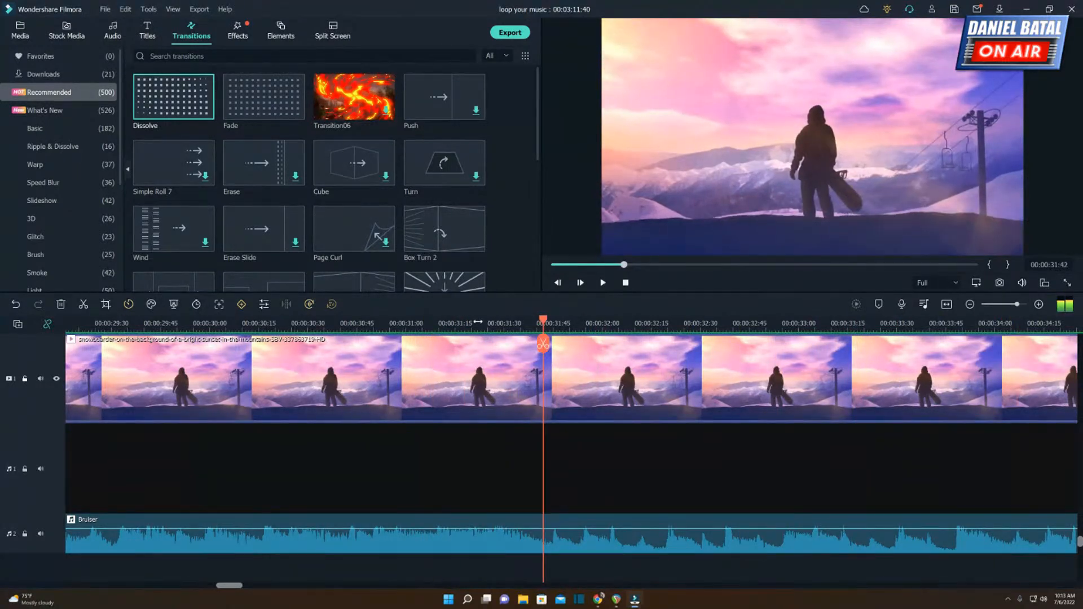
{"action": "left_click", "coordinate": [478, 324]}
{"action": "left_click", "coordinate": [493, 542]}
{"action": "key", "text": "ctrl+b"}
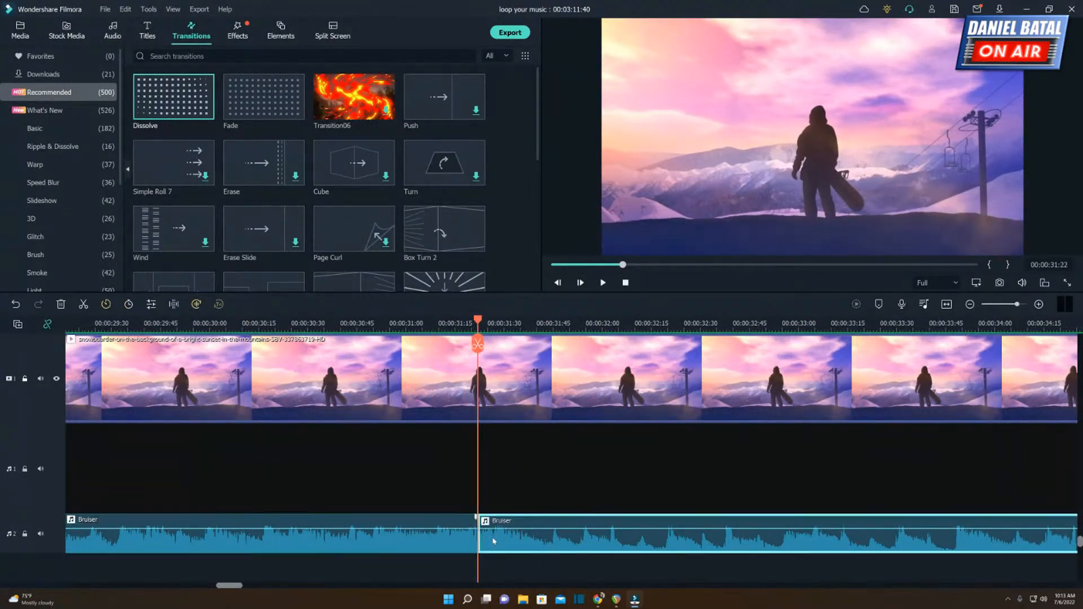
Play the new Bruiser segment past the end of the video and split it at 00:00:39:45.
{"action": "key", "text": "space"}
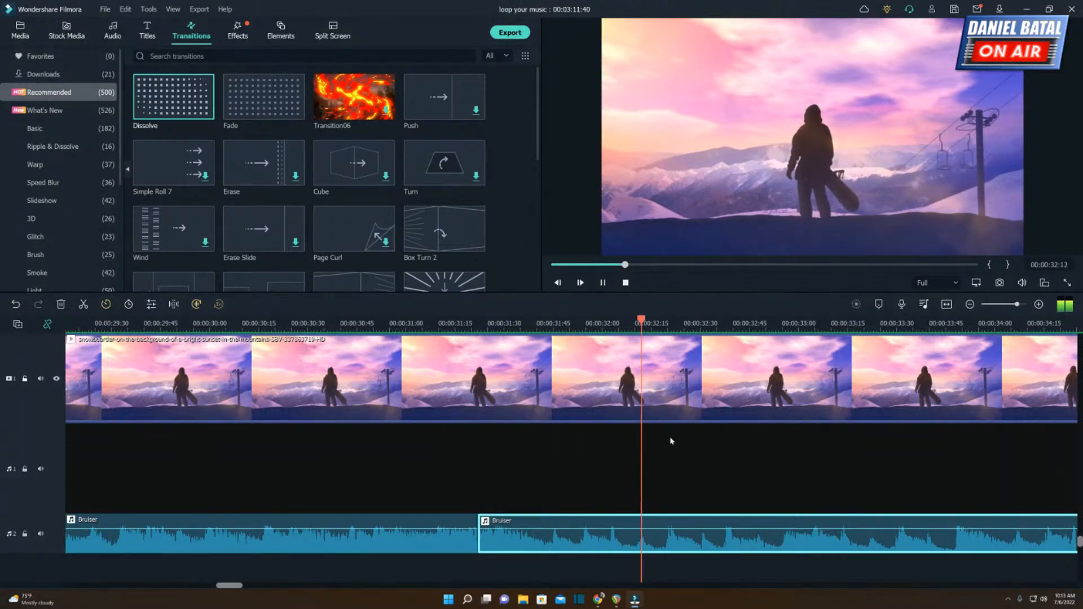
{"action": "left_click_drag", "start_coordinate": [715, 332], "coordinate": [641, 330]}
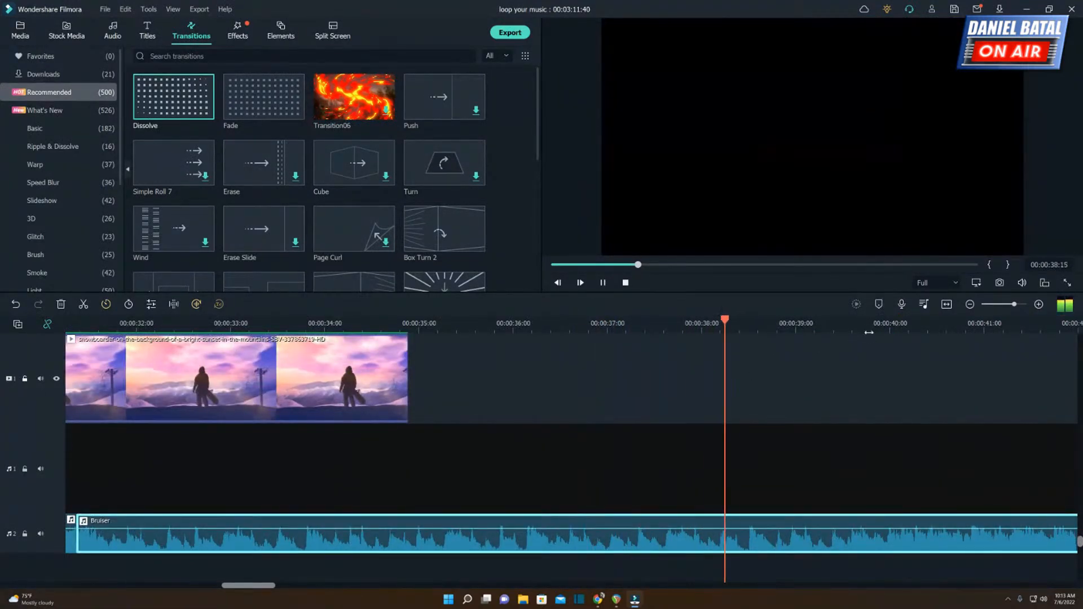
{"action": "left_click", "coordinate": [867, 347]}
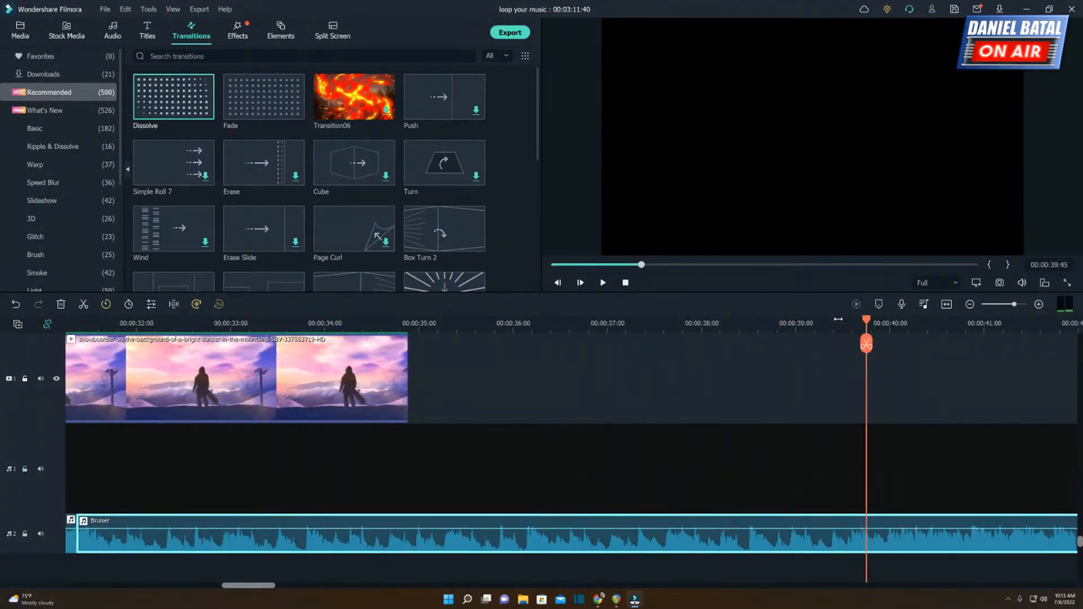
{"action": "left_click", "coordinate": [866, 344]}
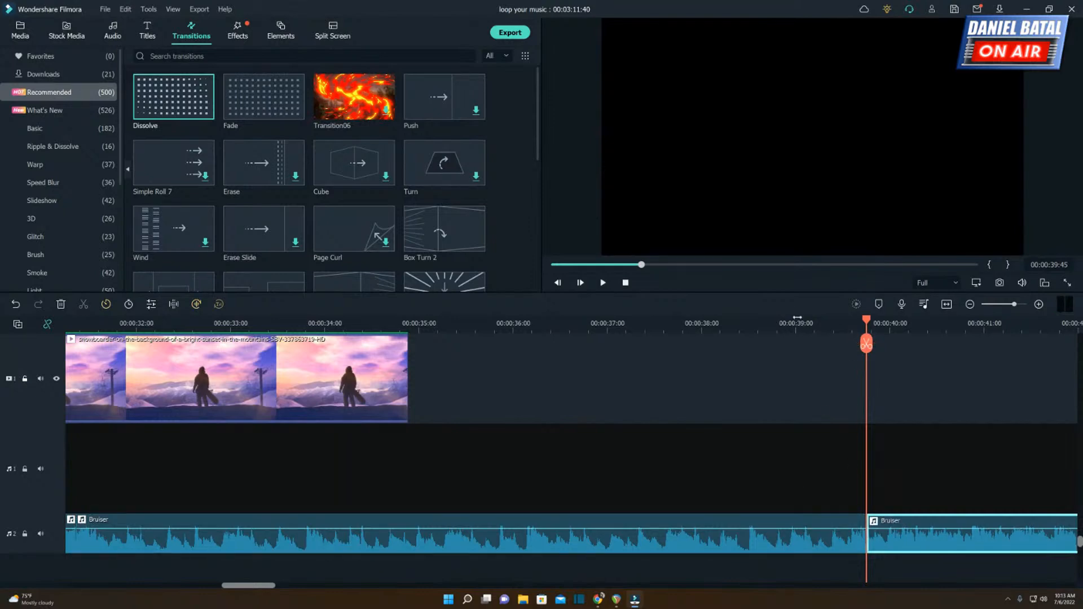
Move the middle Bruiser segment to a third audio track under the seated snowboarder clip and align its waveform peaks with the upper segment's.
{"action": "scroll", "coordinate": [793, 331], "scroll_direction": "down", "scroll_amount": 3}
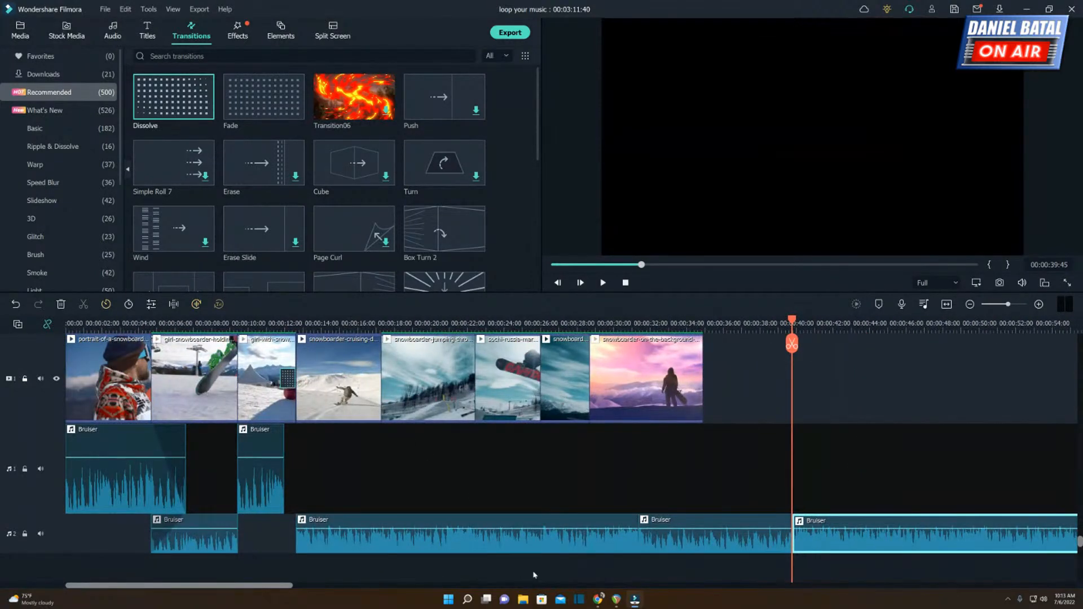
{"action": "left_click_drag", "start_coordinate": [698, 545], "coordinate": [290, 573]}
{"action": "left_click", "coordinate": [228, 323]}
{"action": "scroll", "coordinate": [472, 312], "scroll_direction": "up", "scroll_amount": 6}
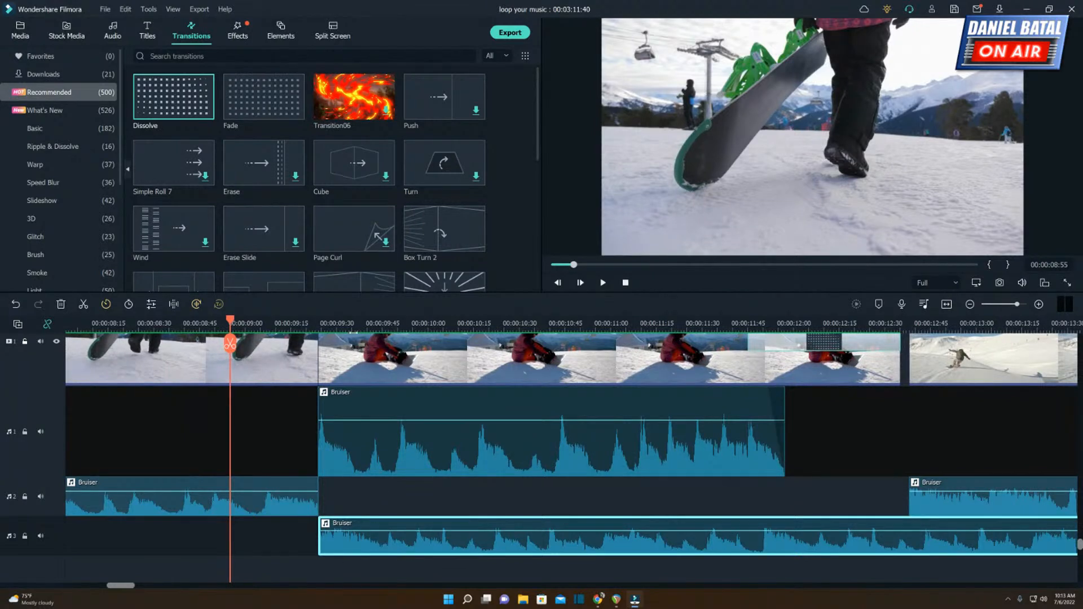
{"action": "left_click", "coordinate": [367, 323]}
{"action": "scroll", "coordinate": [554, 511], "scroll_direction": "up", "scroll_amount": 4}
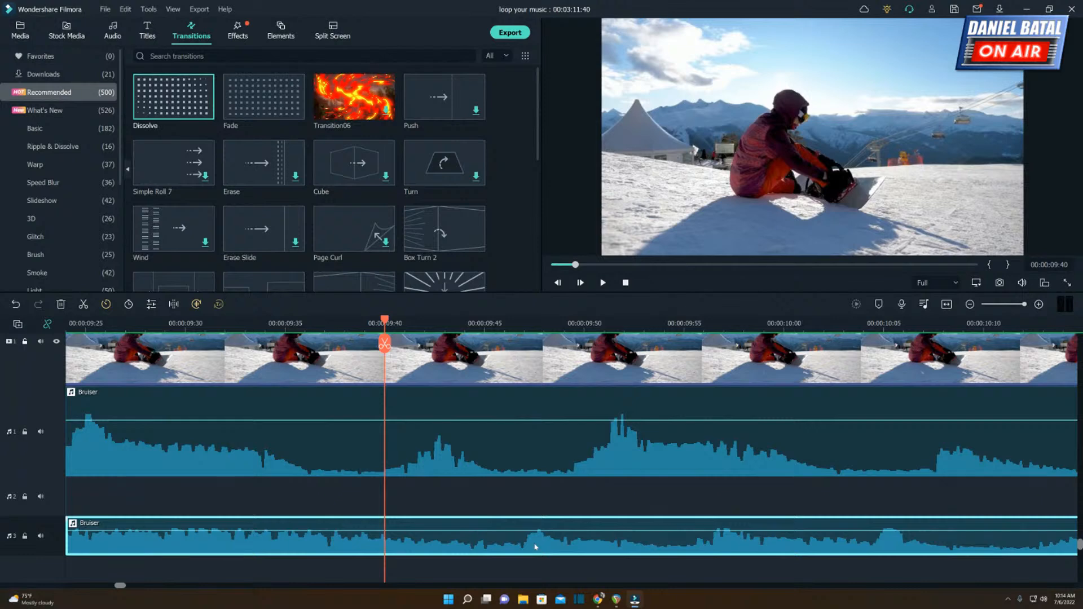
{"action": "left_click_drag", "start_coordinate": [535, 547], "coordinate": [464, 543]}
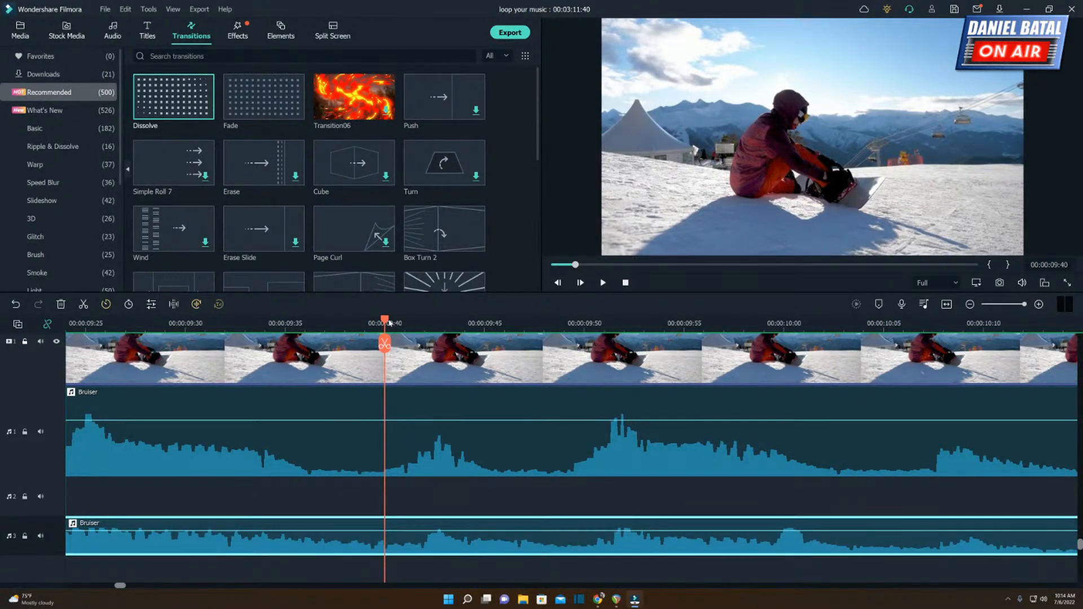
Trim the third-track Bruiser segment's start to the seated snowboarder clip's start, and play from the preceding clip into the cruising clip.
{"action": "left_click_drag", "start_coordinate": [389, 322], "coordinate": [584, 325]}
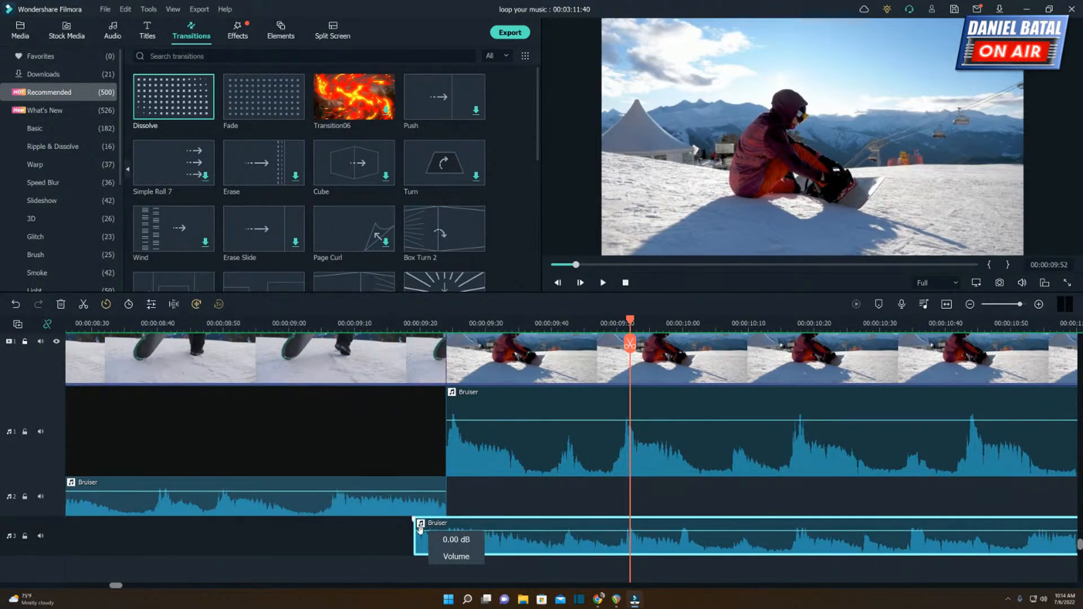
{"action": "left_click_drag", "start_coordinate": [415, 537], "coordinate": [447, 537]}
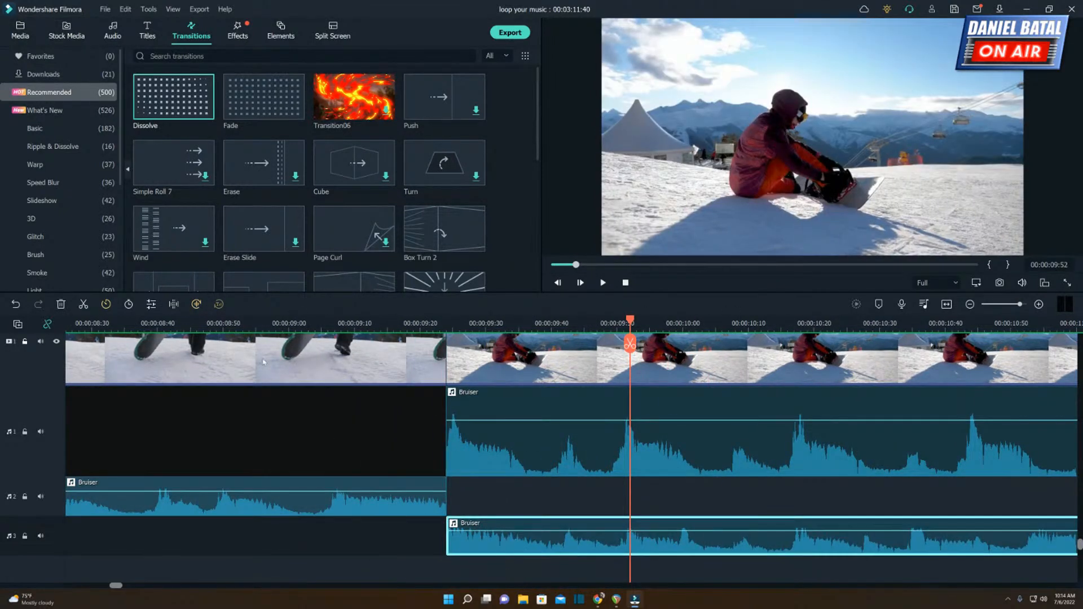
{"action": "left_click", "coordinate": [244, 327]}
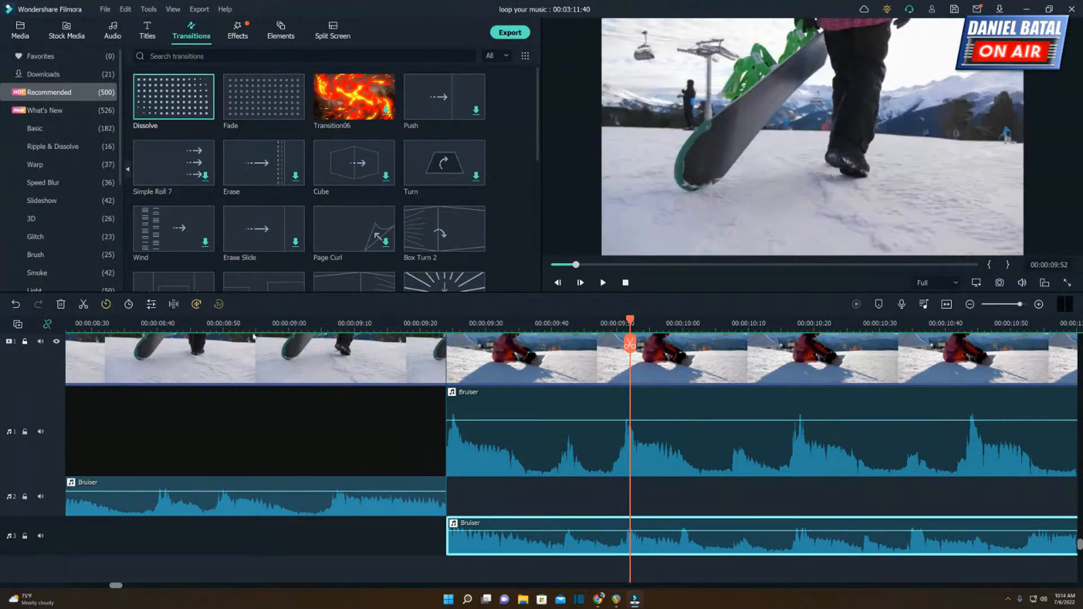
{"action": "key", "text": "space"}
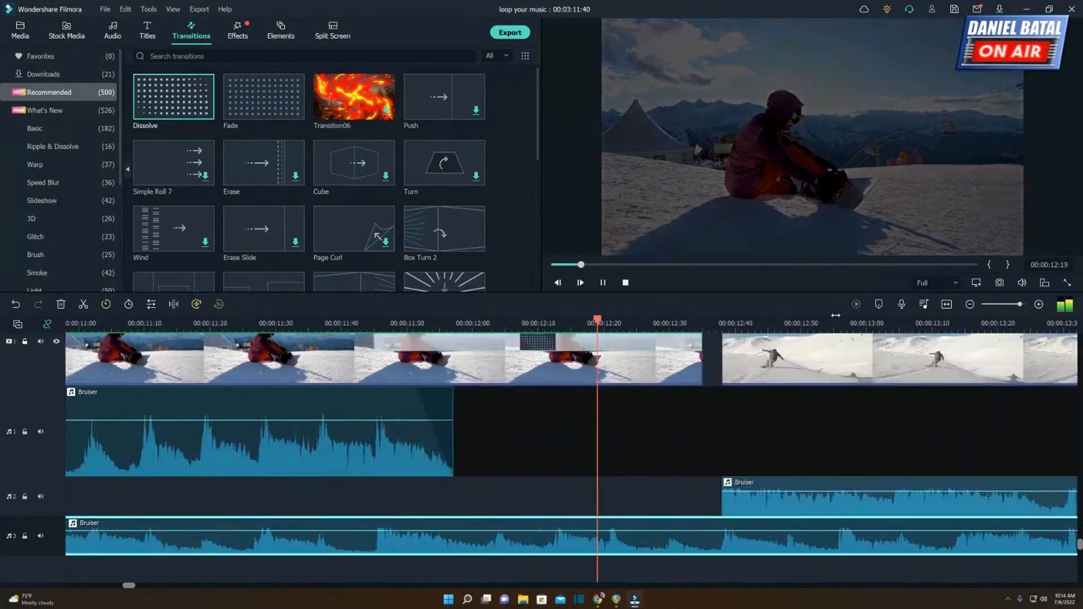
{"action": "key", "text": "space"}
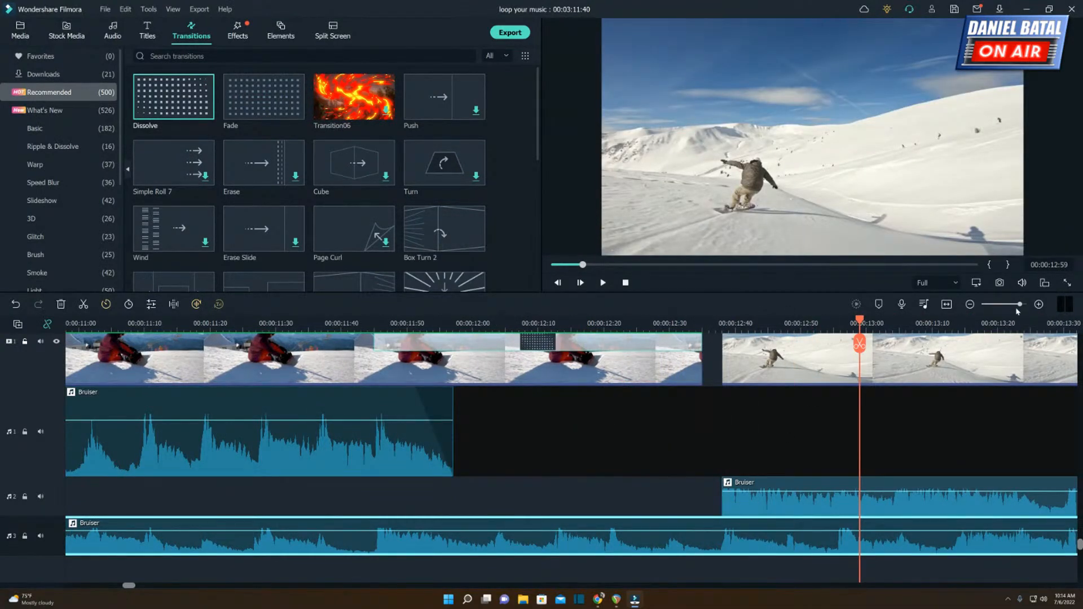
Move the long Bruiser segment on the second audio track later to start at about 00:00:23, and select the short upper Bruiser segment.
{"action": "left_click_drag", "start_coordinate": [1021, 305], "coordinate": [1011, 304]}
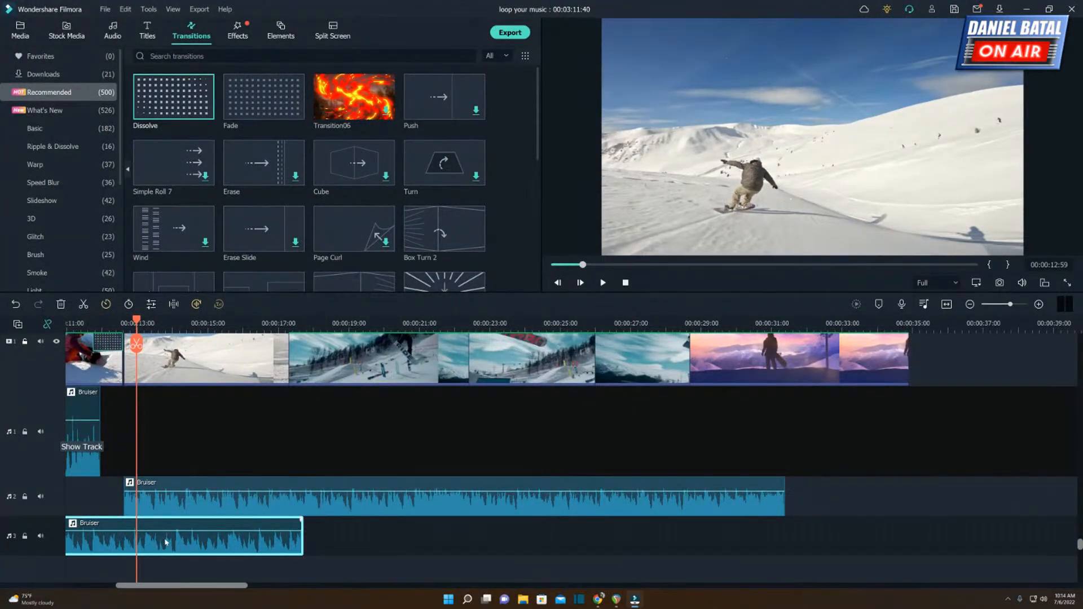
{"action": "left_click", "coordinate": [169, 505]}
{"action": "left_click_drag", "start_coordinate": [169, 505], "coordinate": [543, 503]}
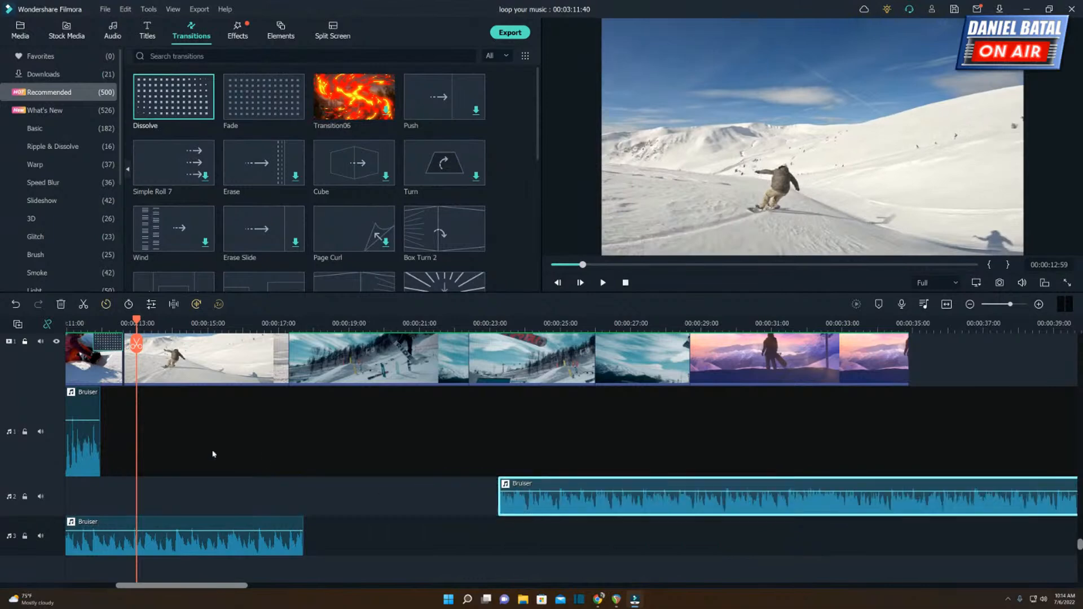
{"action": "left_click", "coordinate": [90, 431]}
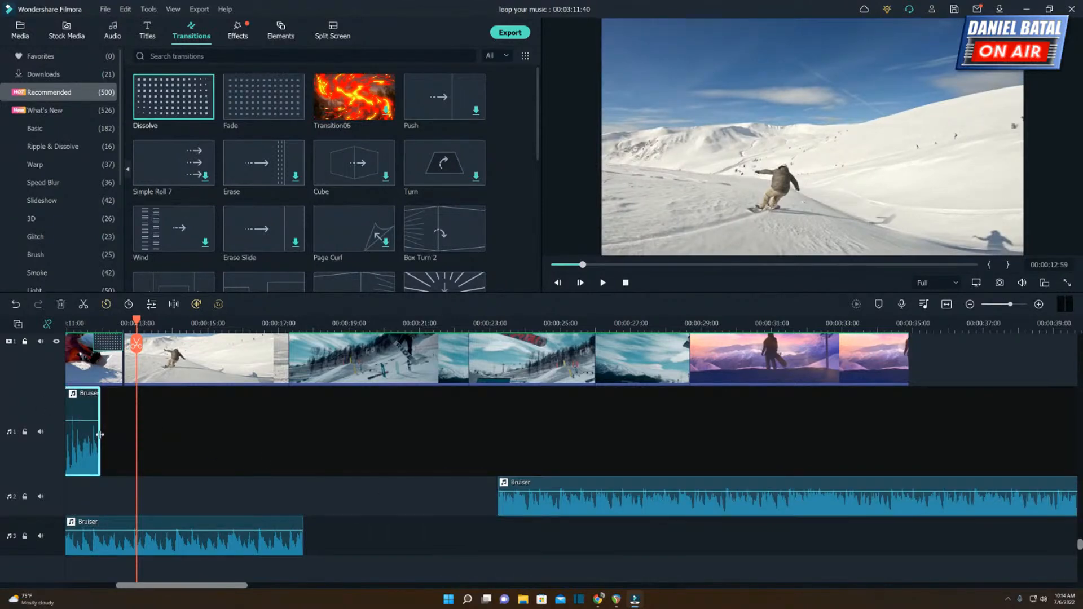
Extend the end of the short Bruiser segment on the first audio track to about 00:00:17, and play the opening and the overlapping music.
{"action": "left_click_drag", "start_coordinate": [99, 435], "coordinate": [273, 436]}
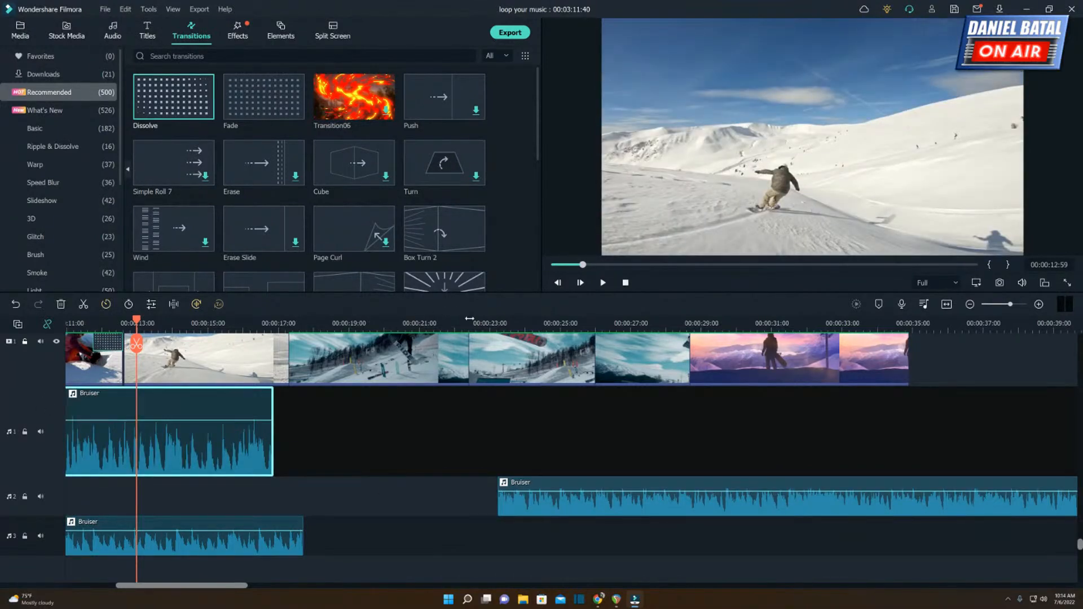
{"action": "scroll", "coordinate": [339, 319], "scroll_direction": "down", "scroll_amount": 3}
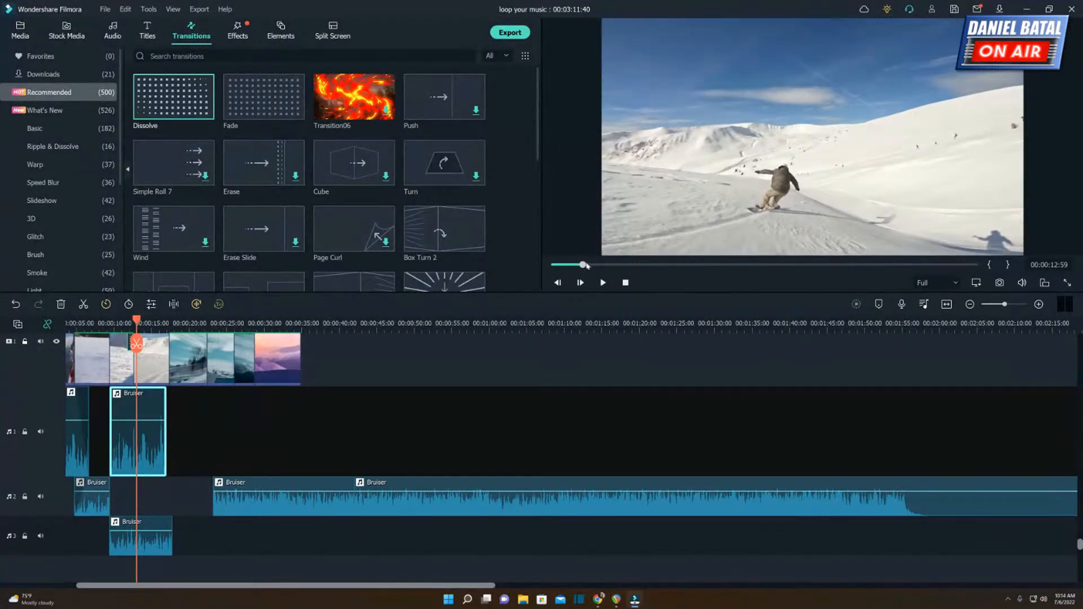
{"action": "left_click_drag", "start_coordinate": [587, 265], "coordinate": [555, 265]}
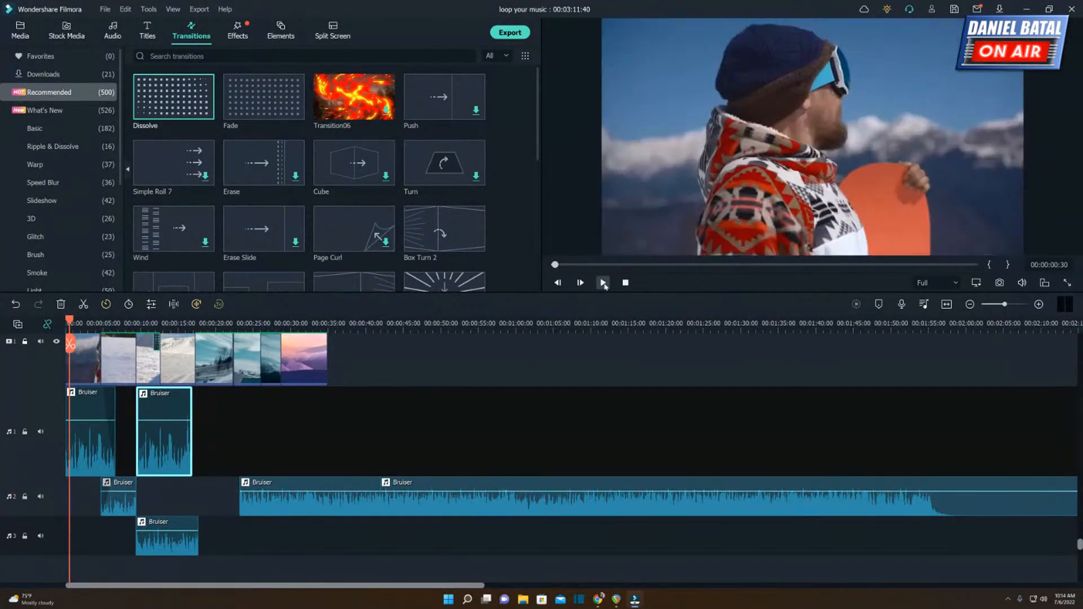
{"action": "left_click", "coordinate": [603, 283]}
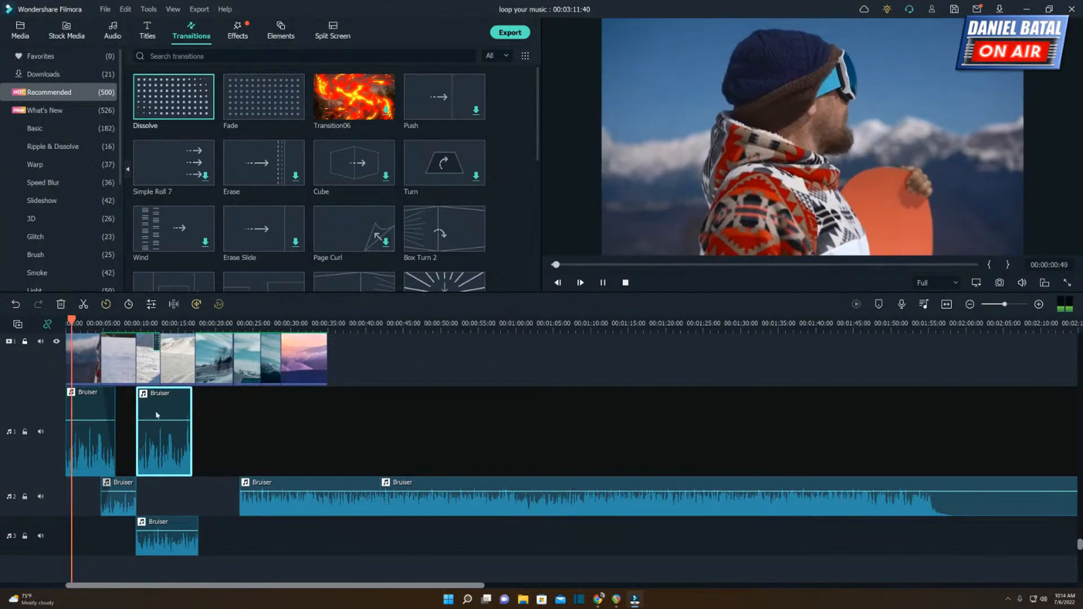
{"action": "left_click", "coordinate": [128, 323]}
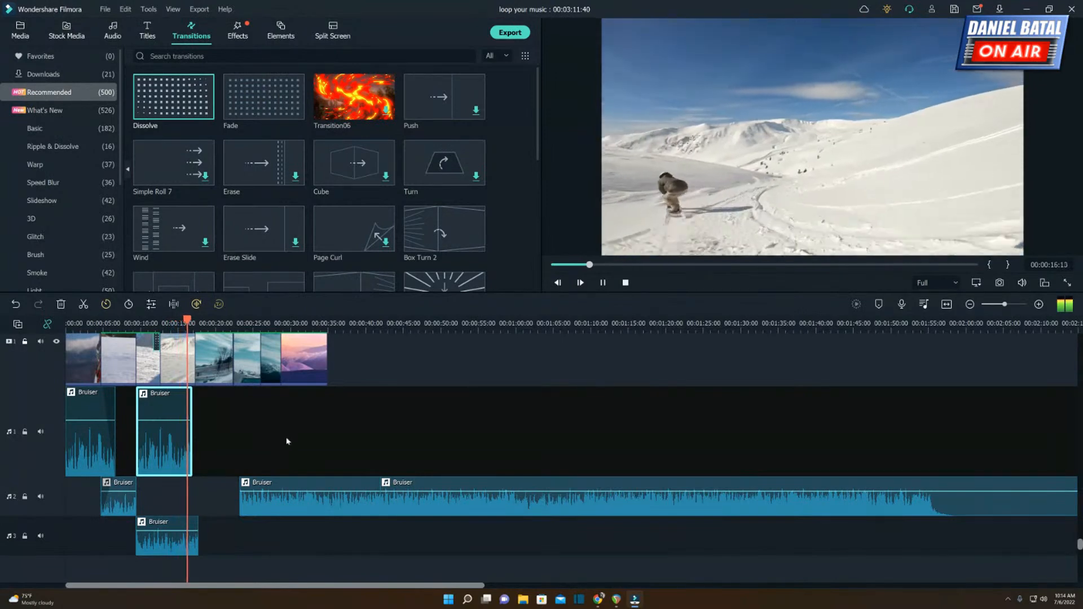
{"action": "key", "text": "space"}
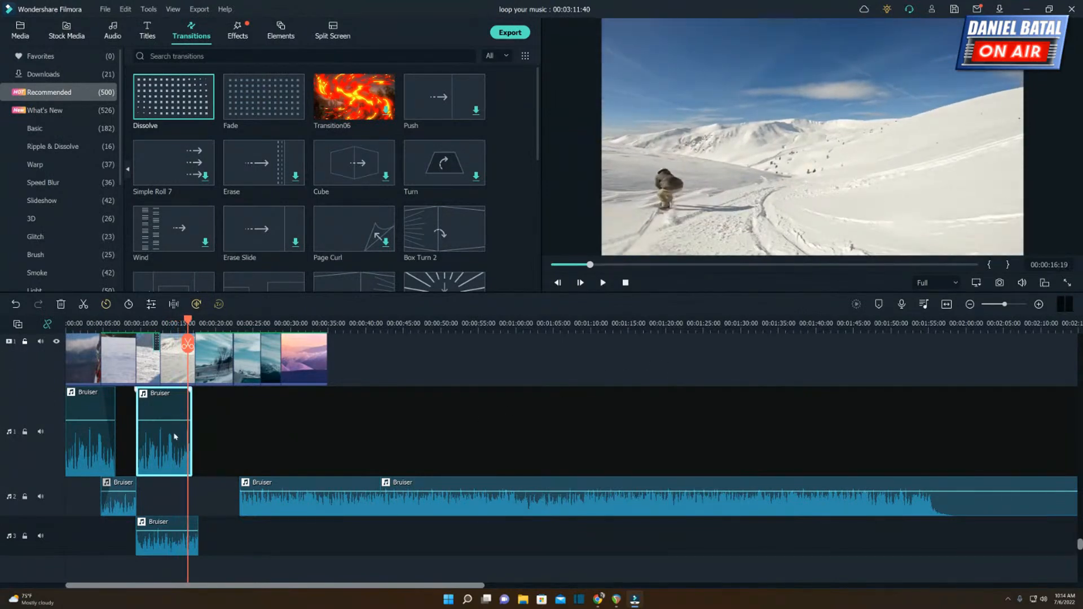
Pan the extended first-track Bruiser segment to -100 and the third-track segment to 100, and return the playhead near the start.
{"action": "double_click", "coordinate": [165, 448]}
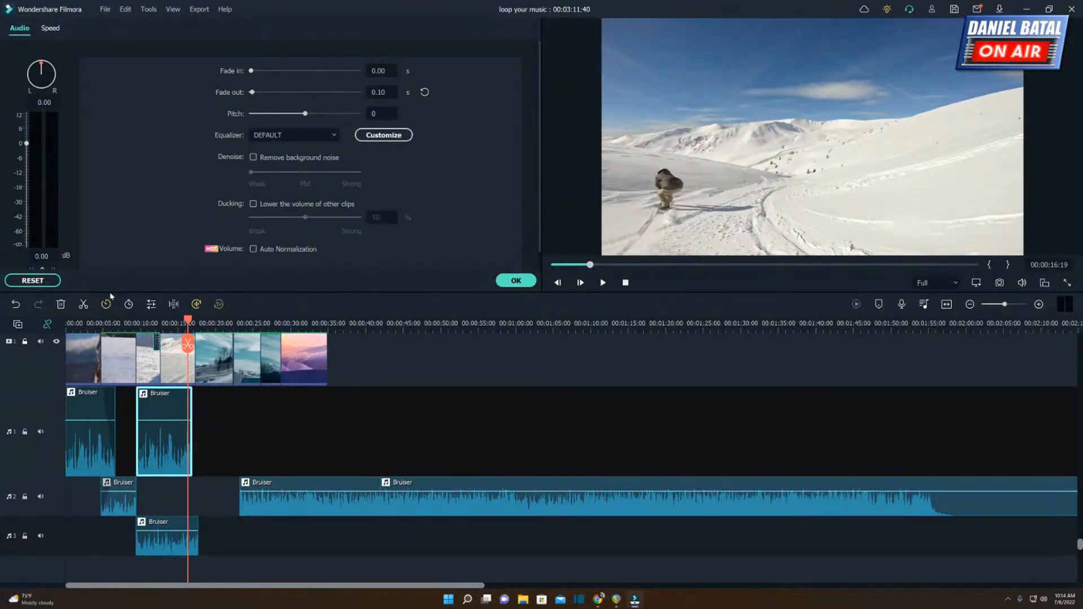
{"action": "left_click_drag", "start_coordinate": [540, 226], "coordinate": [544, 260]}
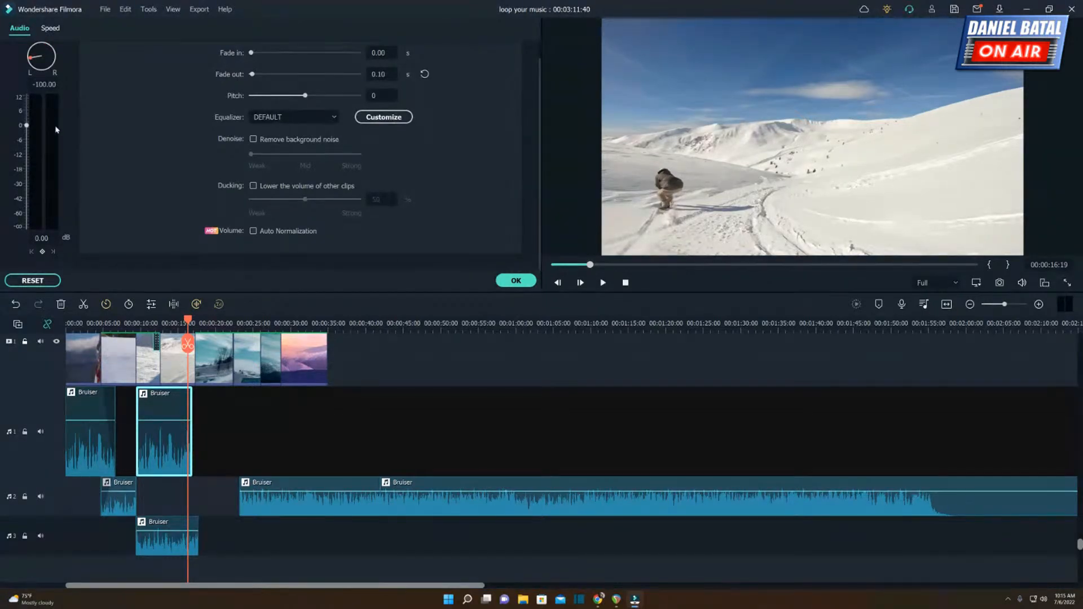
{"action": "left_click", "coordinate": [165, 547]}
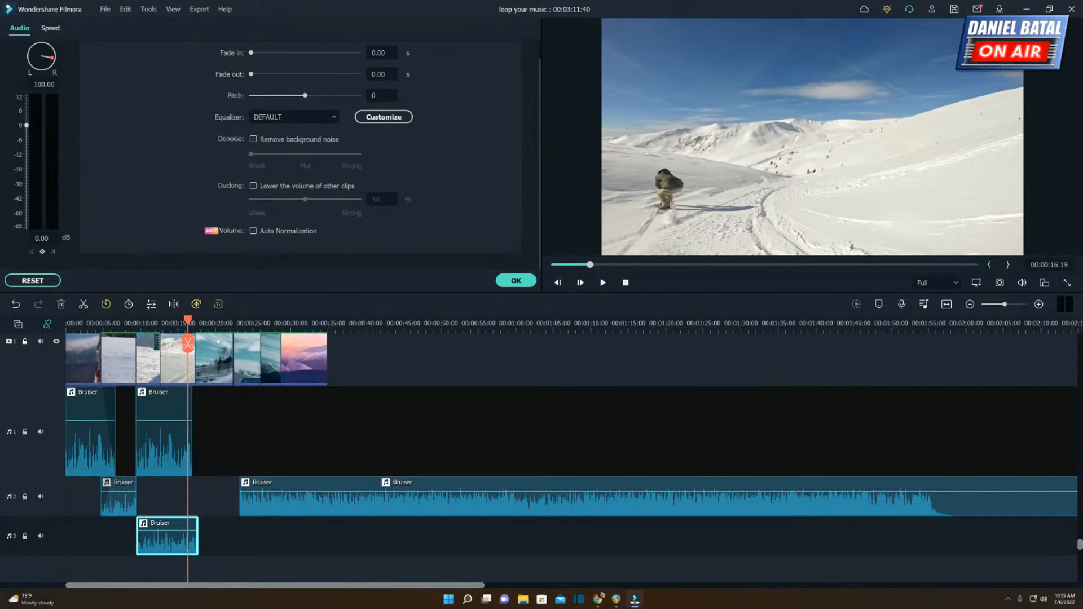
{"action": "left_click", "coordinate": [71, 337]}
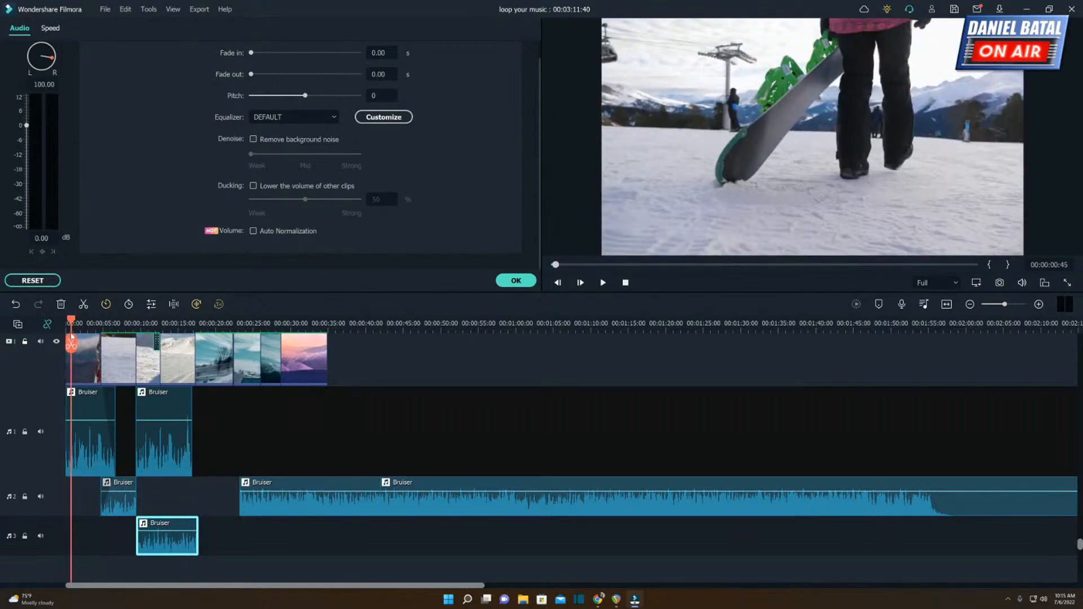
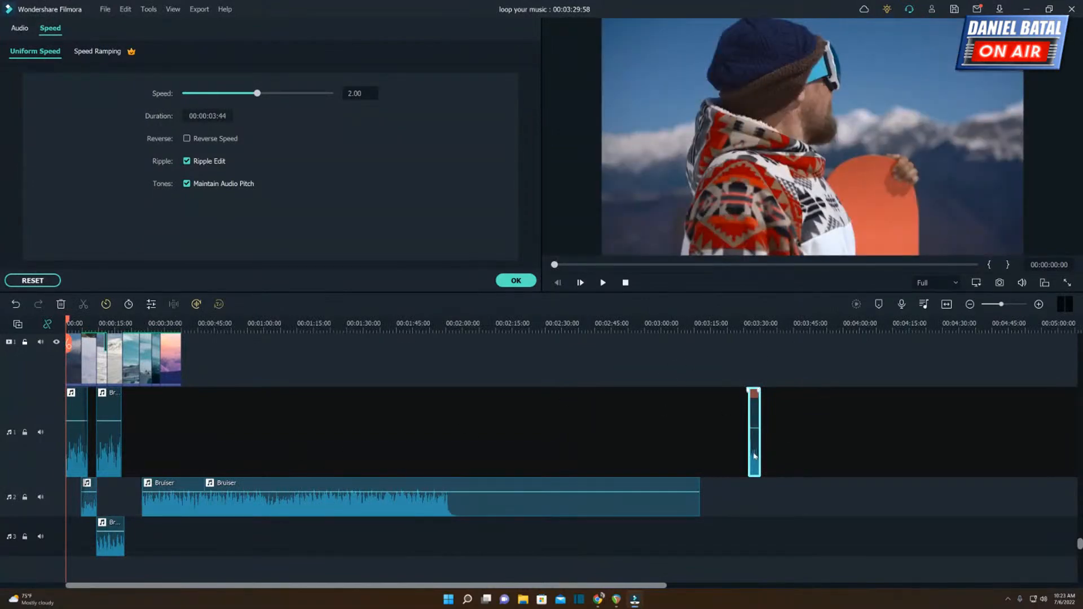
Delete the isolated short segment near 00:03:30 on the first audio track, and paste the copied Bruiser segment there at 00:03:20:18.
{"action": "key", "text": "Delete"}
{"action": "left_click", "coordinate": [727, 332]}
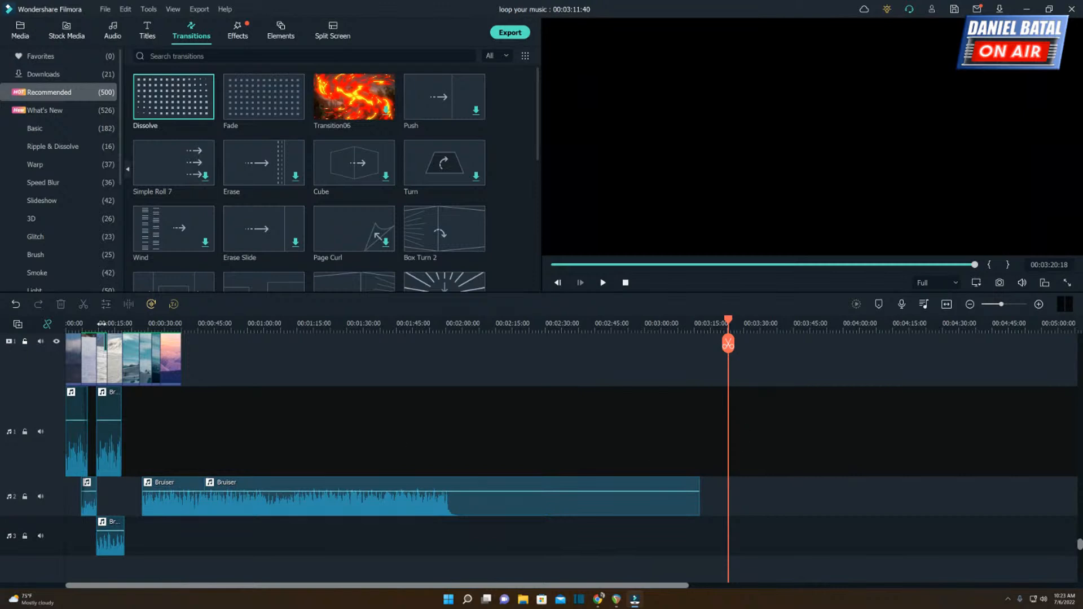
{"action": "right_click", "coordinate": [761, 443]}
{"action": "left_click", "coordinate": [786, 477]}
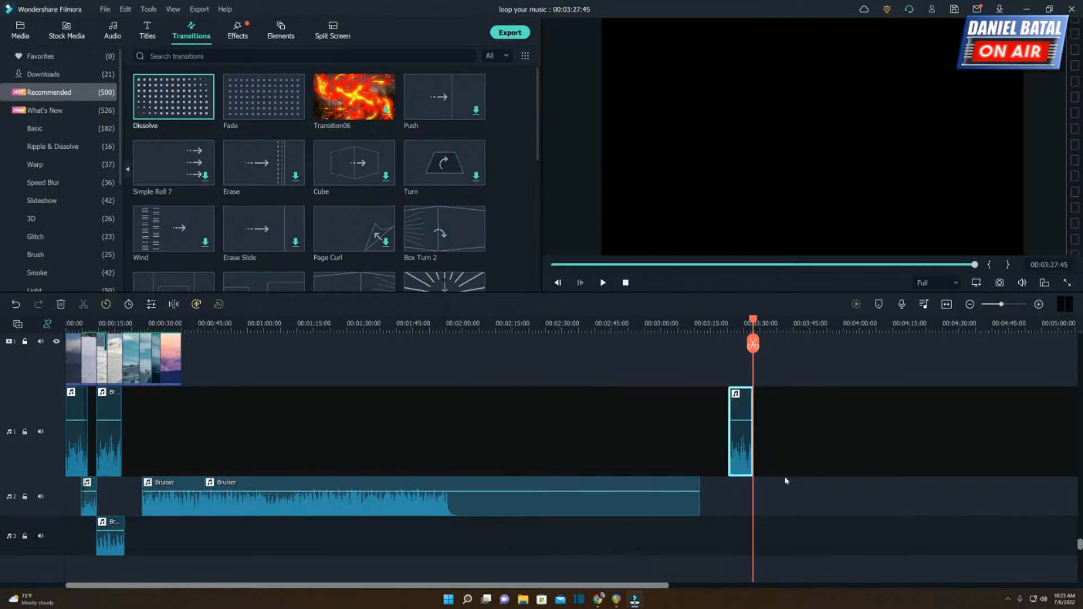
Try to paste another Bruiser copy at 00:03:18:56, undo the paste, and restore the second audio track's sound.
{"action": "left_click", "coordinate": [724, 323]}
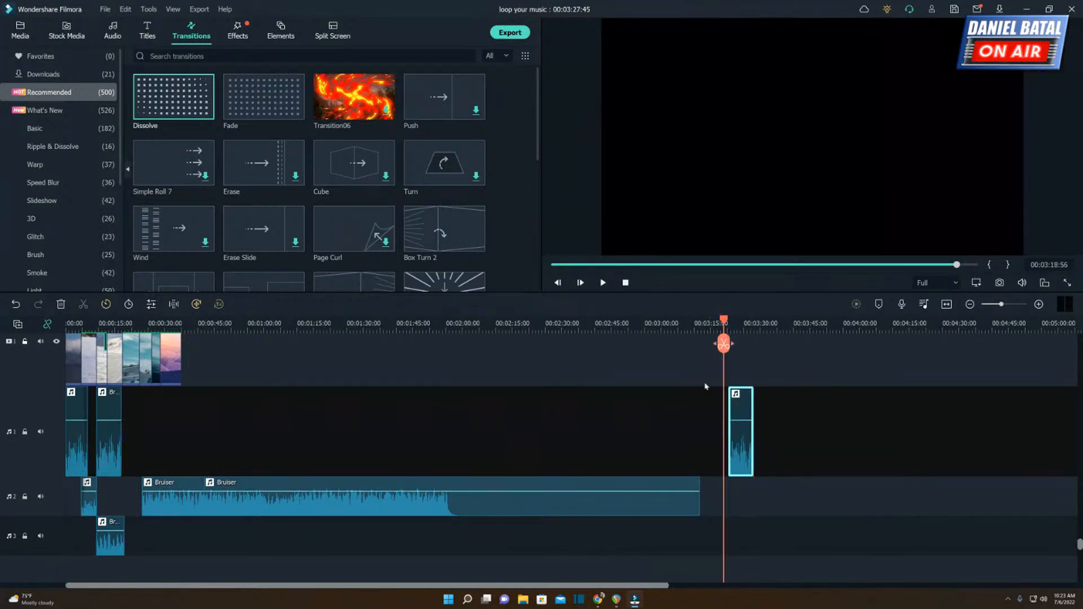
{"action": "left_click", "coordinate": [59, 503]}
{"action": "right_click", "coordinate": [731, 500]}
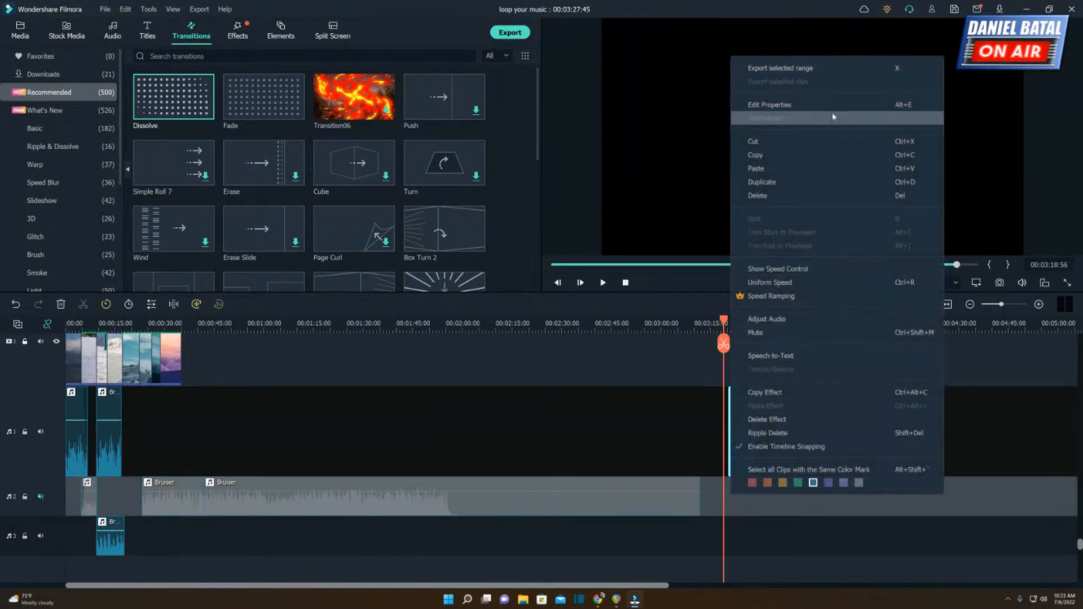
{"action": "left_click", "coordinate": [770, 168]}
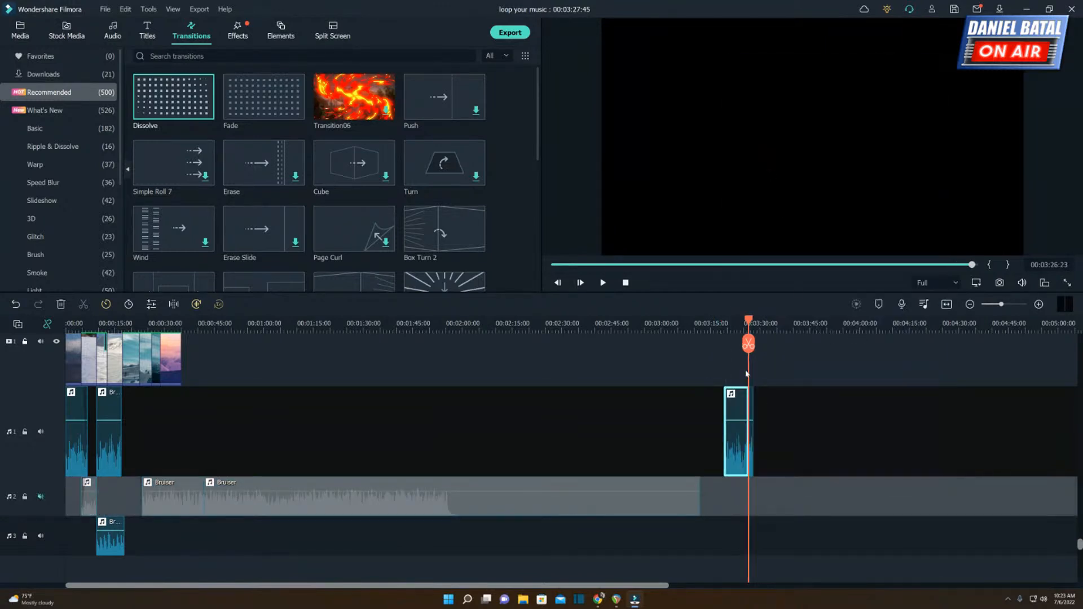
{"action": "key", "text": "ctrl+z"}
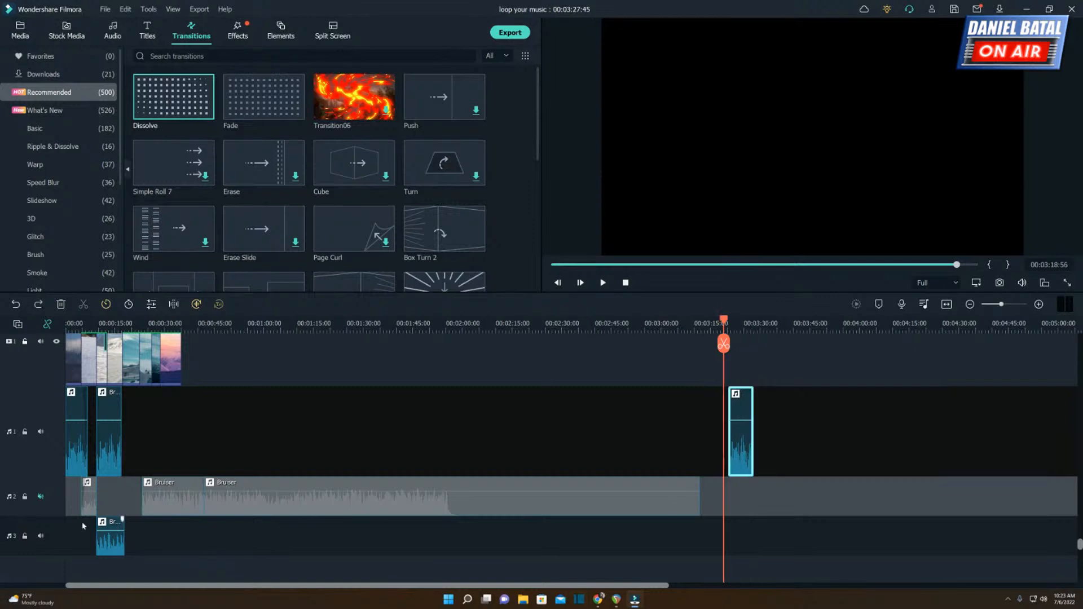
{"action": "left_click", "coordinate": [41, 497]}
{"action": "left_click", "coordinate": [43, 496]}
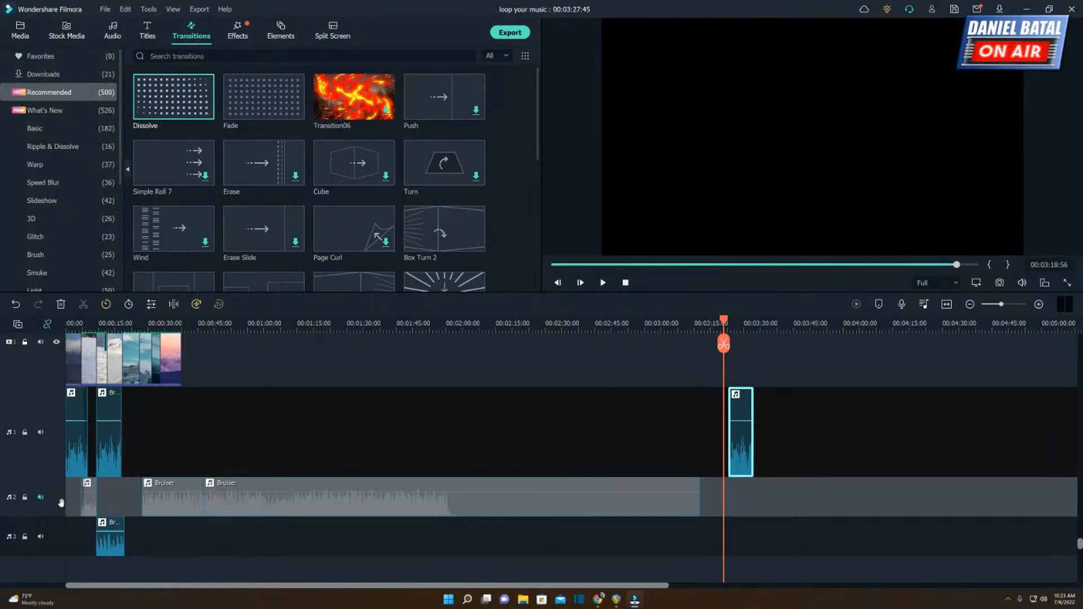
{"action": "left_click", "coordinate": [40, 497]}
Paste a Bruiser copy onto the second audio track and align its start with the first-track copy at 00:03:20:18.
{"action": "left_click", "coordinate": [72, 498]}
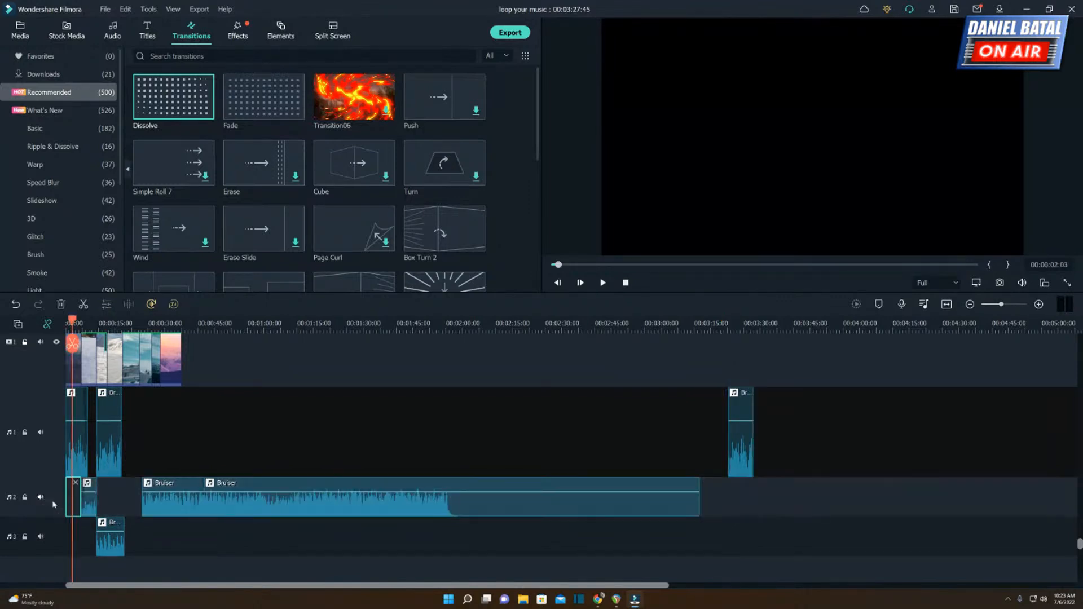
{"action": "left_click", "coordinate": [41, 498]}
{"action": "left_click", "coordinate": [40, 497]}
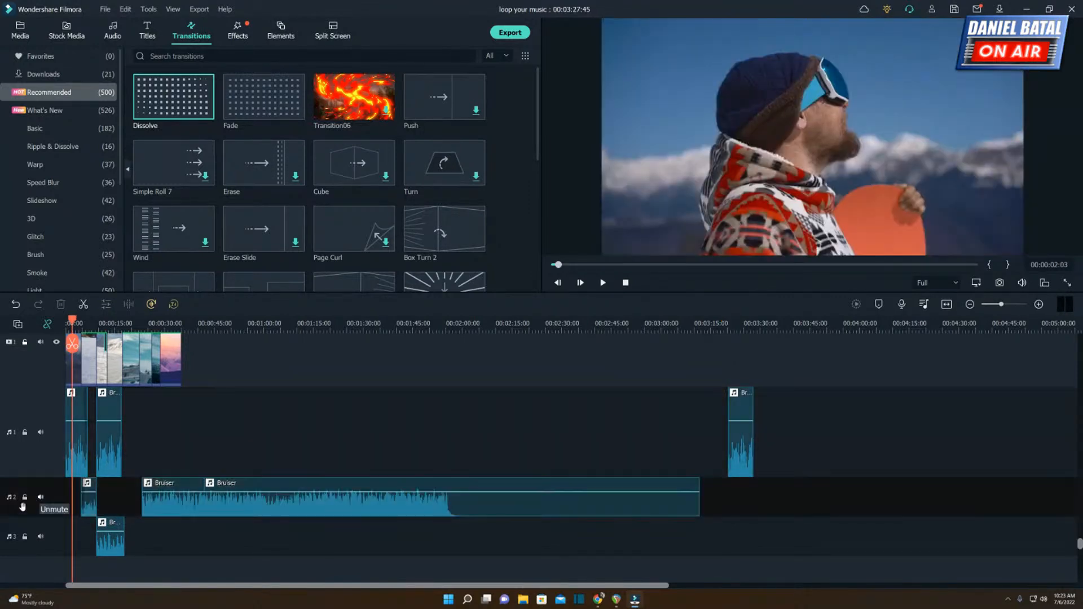
{"action": "left_click", "coordinate": [729, 329]}
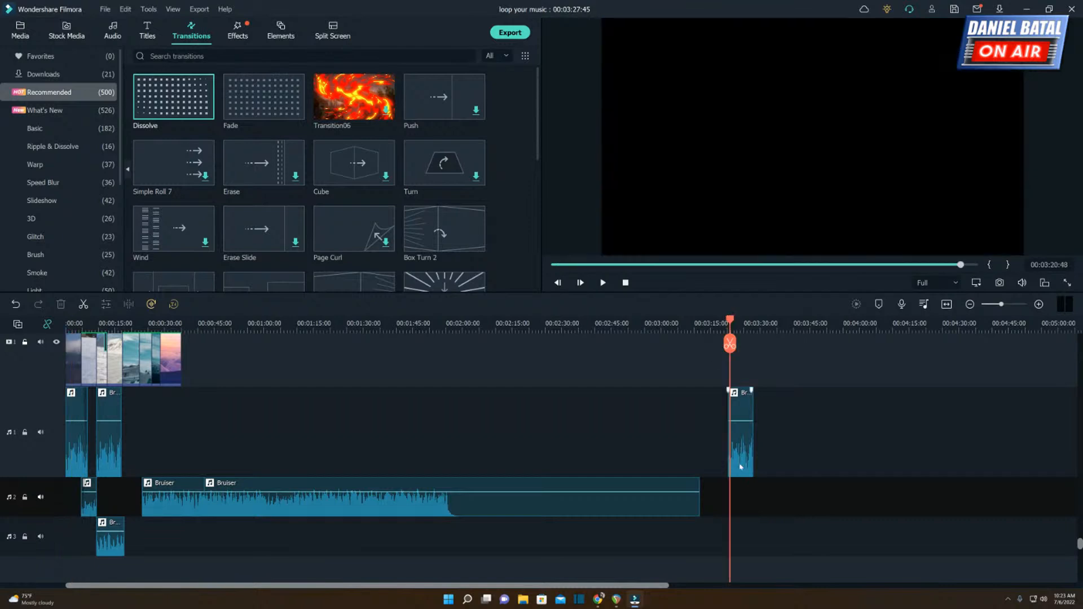
{"action": "right_click", "coordinate": [732, 502]}
{"action": "left_click", "coordinate": [759, 538]}
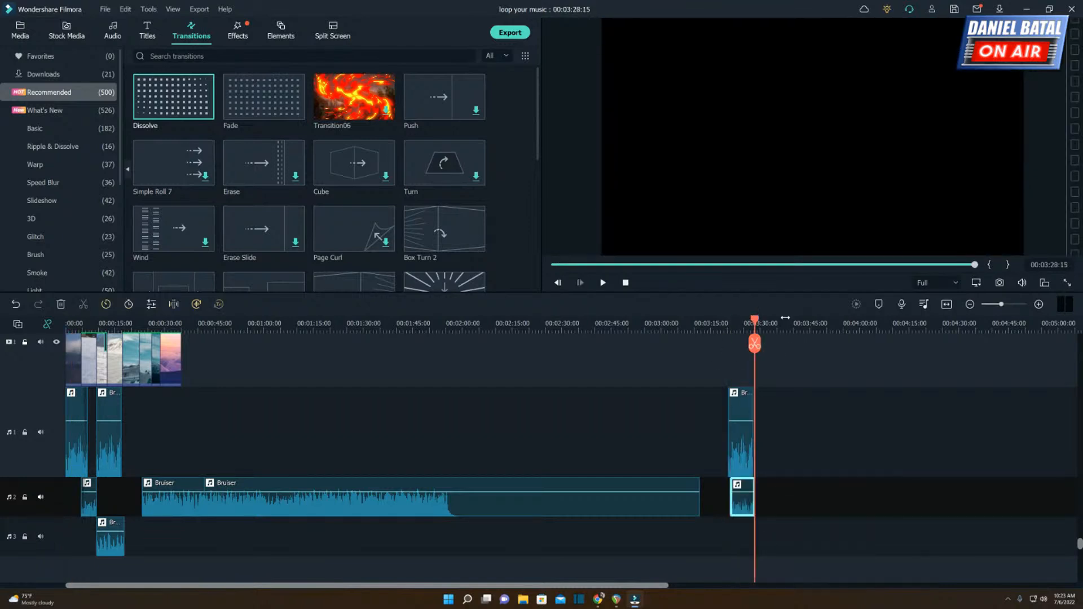
{"action": "left_click_drag", "start_coordinate": [782, 328], "coordinate": [1080, 312]}
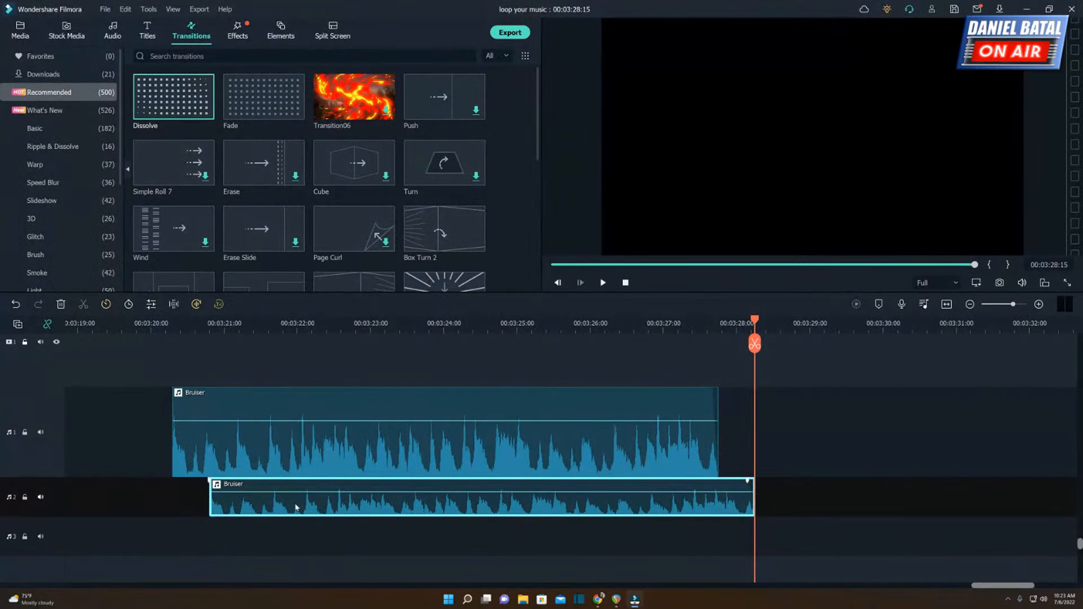
{"action": "left_click_drag", "start_coordinate": [296, 508], "coordinate": [238, 490]}
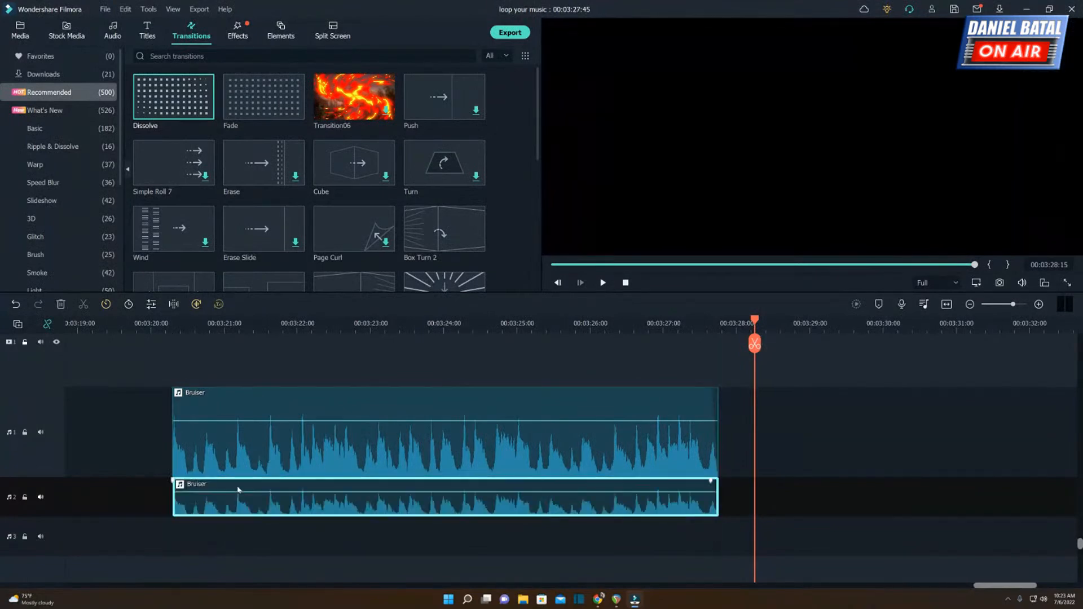
Play the start of the aligned copies, and set the second-track copy's pan to 0.
{"action": "left_click", "coordinate": [167, 325]}
{"action": "key", "text": "space"}
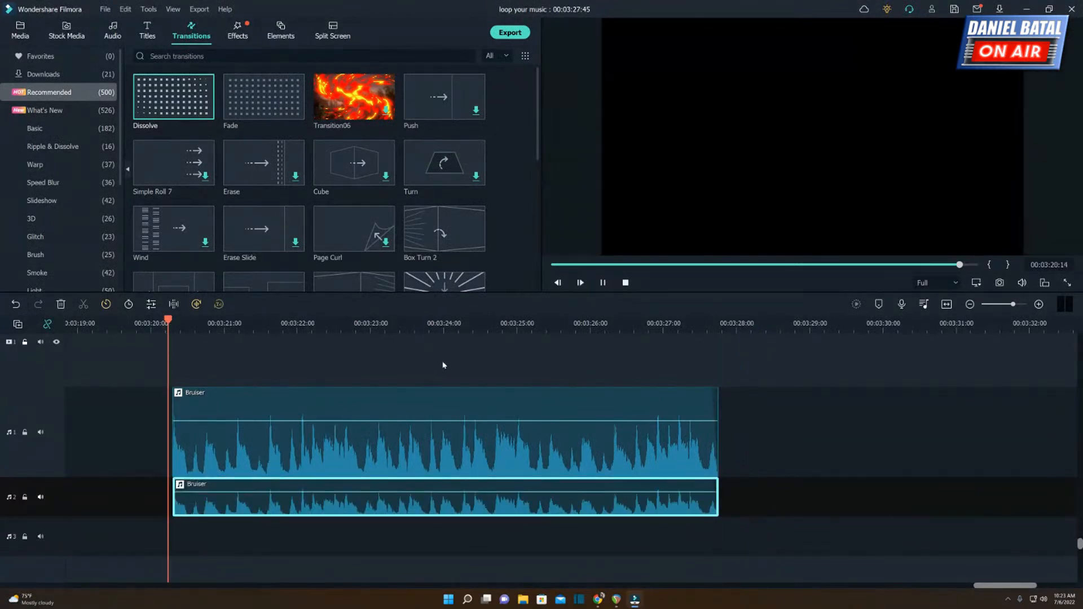
{"action": "key", "text": "space"}
{"action": "key", "text": "ctrl+r"}
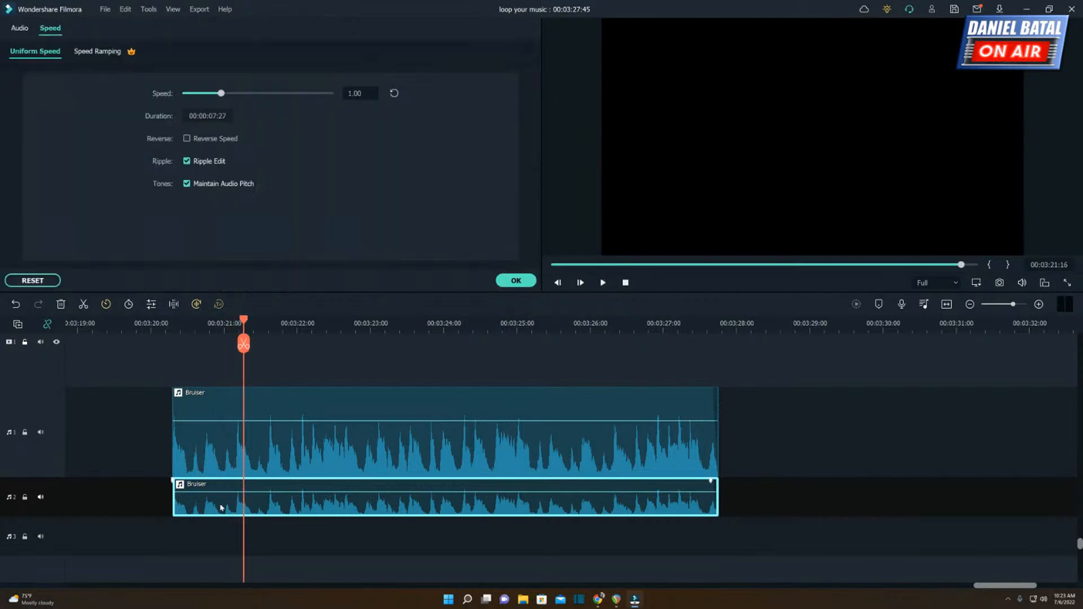
{"action": "left_click", "coordinate": [19, 29]}
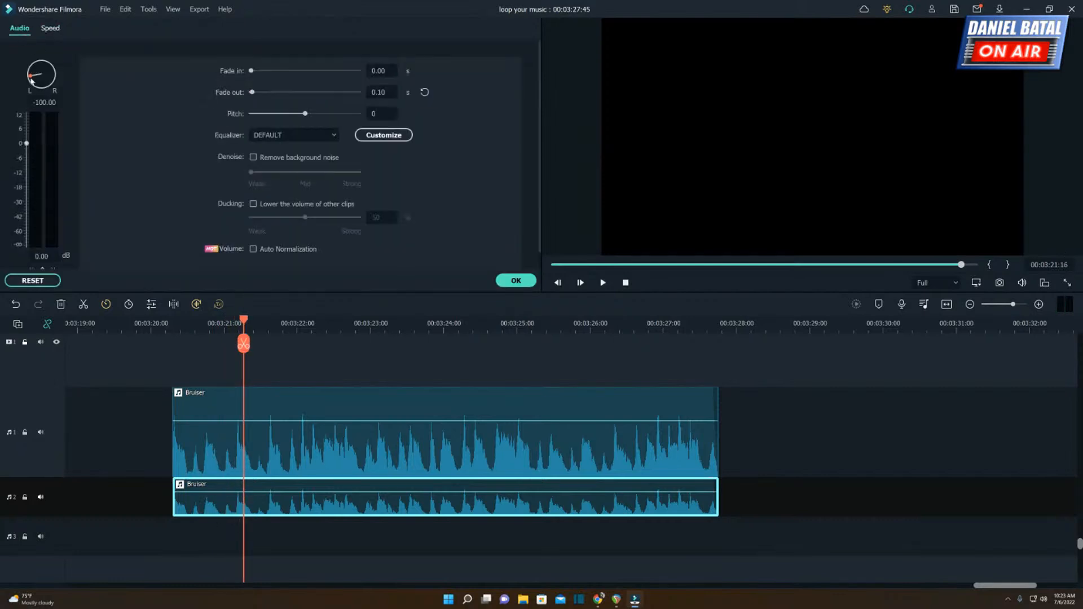
{"action": "left_click_drag", "start_coordinate": [31, 80], "coordinate": [48, 101]}
{"action": "double_click", "coordinate": [48, 103]}
{"action": "type", "text": "0"}
{"action": "key", "text": "Return"}
{"action": "left_click", "coordinate": [516, 281]}
Center the pan of the first-track Bruiser copy, and play both aligned copies together.
{"action": "double_click", "coordinate": [331, 455]}
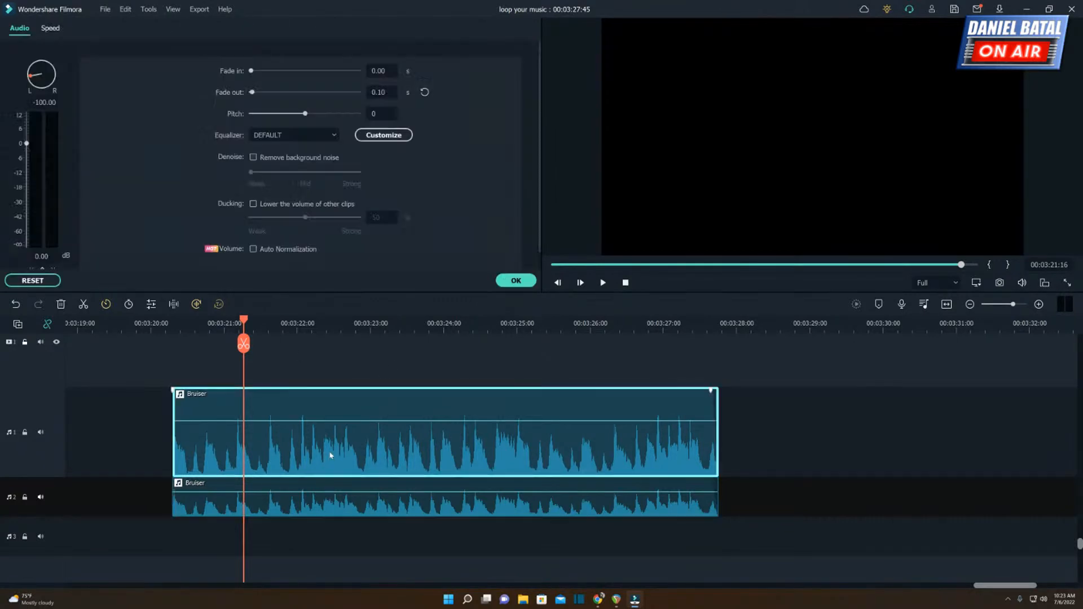
{"action": "left_click_drag", "start_coordinate": [48, 108], "coordinate": [310, 223]}
{"action": "left_click", "coordinate": [519, 282]}
{"action": "left_click", "coordinate": [157, 329]}
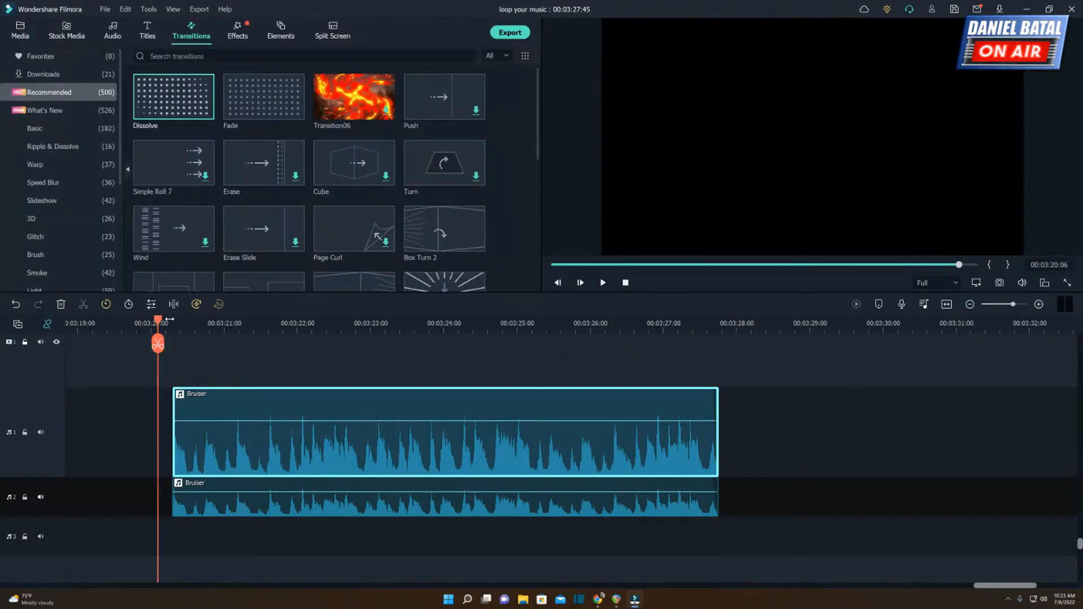
{"action": "key", "text": "space"}
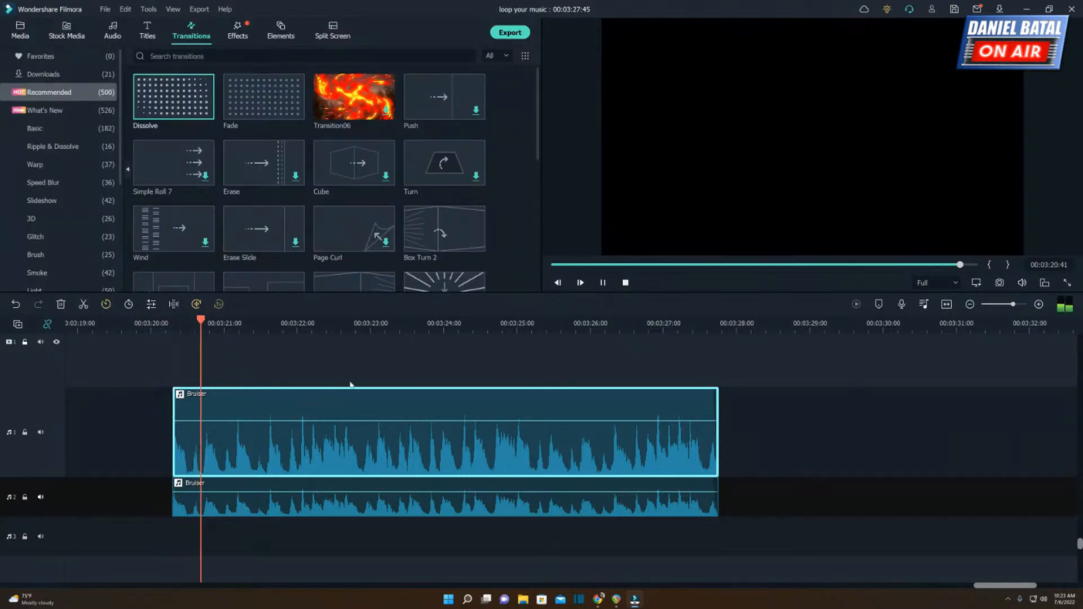
{"action": "key", "text": "space"}
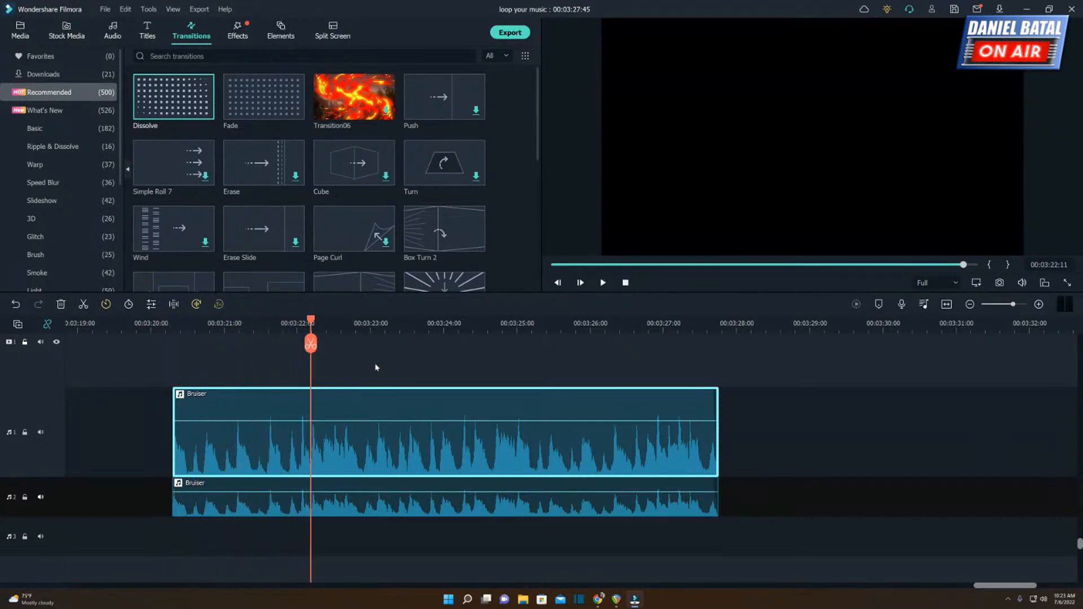
Move the second-track Bruiser copy two frames later to start at 00:03:20:20, and play the offset copies.
{"action": "left_click", "coordinate": [170, 330]}
{"action": "left_click_drag", "start_coordinate": [196, 327], "coordinate": [505, 309]}
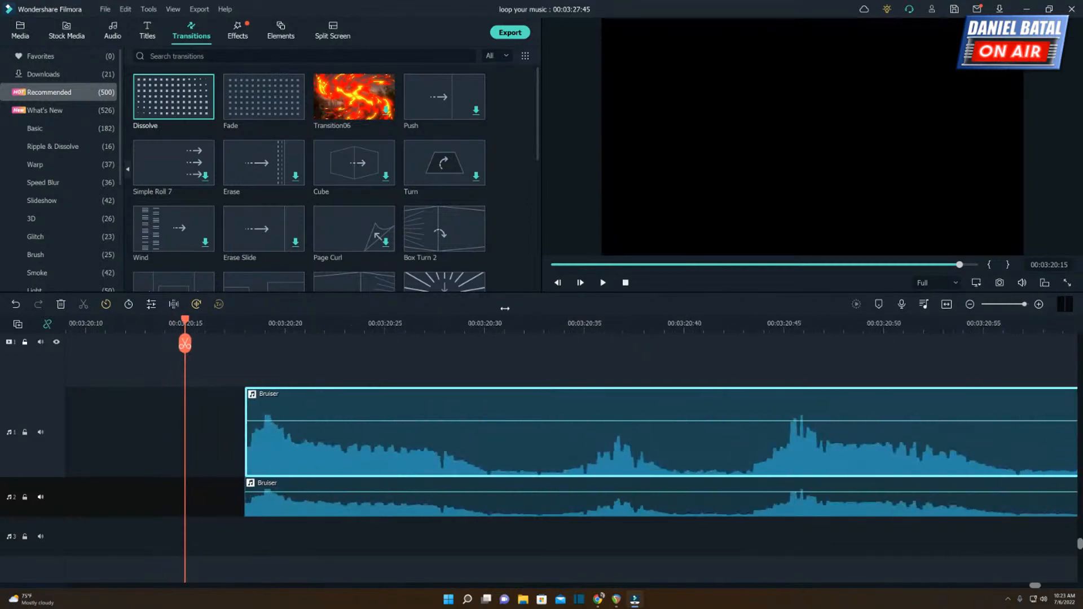
{"action": "left_click", "coordinate": [245, 331]}
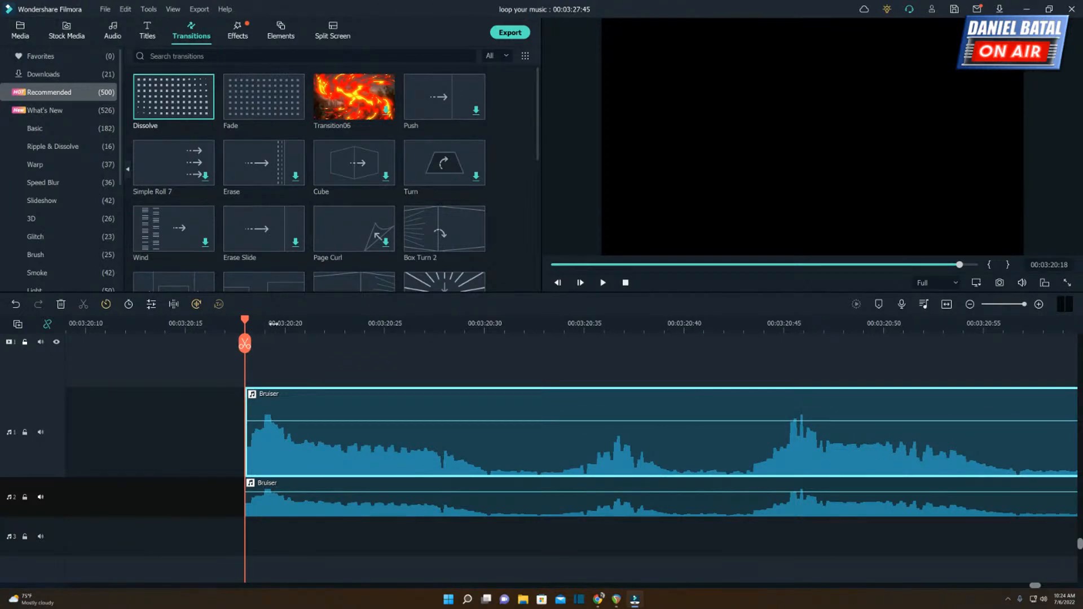
{"action": "left_click", "coordinate": [260, 509]}
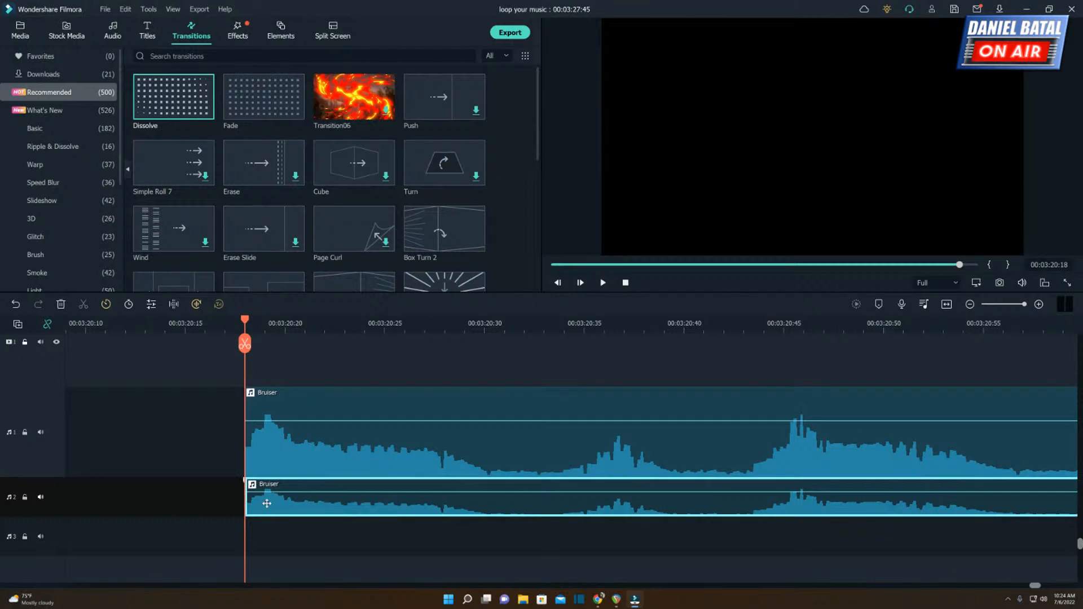
{"action": "left_click_drag", "start_coordinate": [266, 503], "coordinate": [299, 503]}
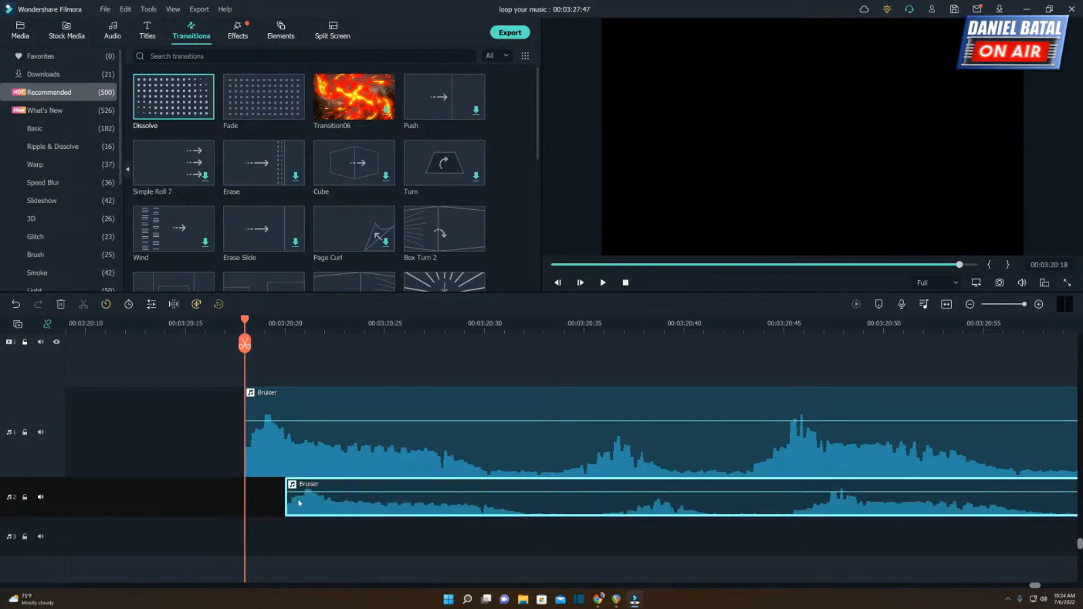
{"action": "left_click", "coordinate": [149, 324]}
{"action": "key", "text": "space"}
{"action": "key", "text": "space"}
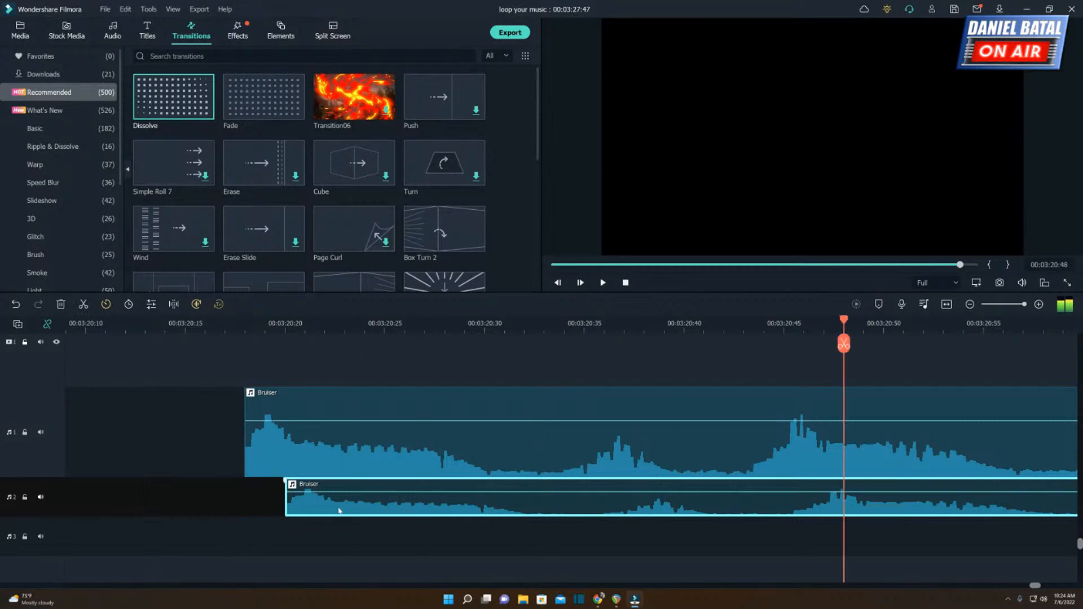
Move the second-track Bruiser copy back one frame to start at 00:03:20:19, and play the one-frame offset twice.
{"action": "left_click_drag", "start_coordinate": [301, 508], "coordinate": [282, 501]}
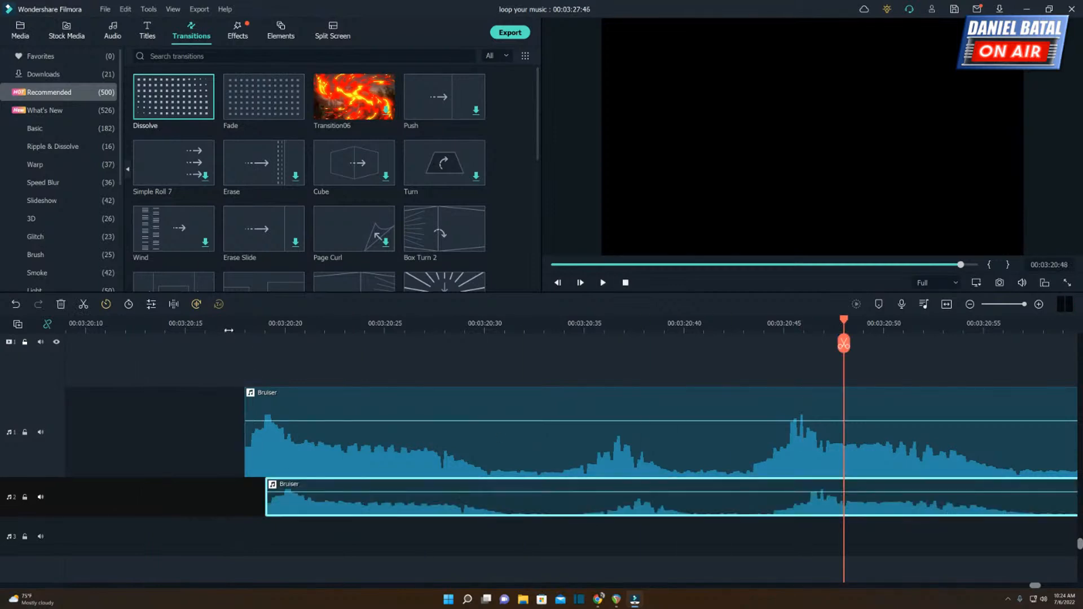
{"action": "left_click", "coordinate": [228, 330]}
{"action": "key", "text": "space"}
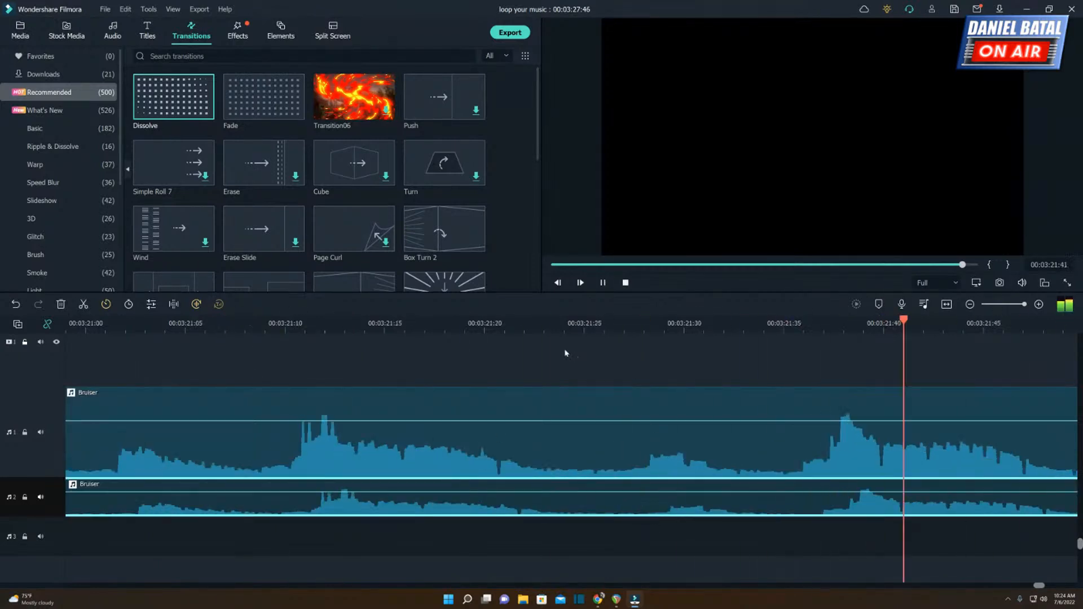
{"action": "key", "text": "space"}
{"action": "left_click_drag", "start_coordinate": [526, 328], "coordinate": [451, 318]}
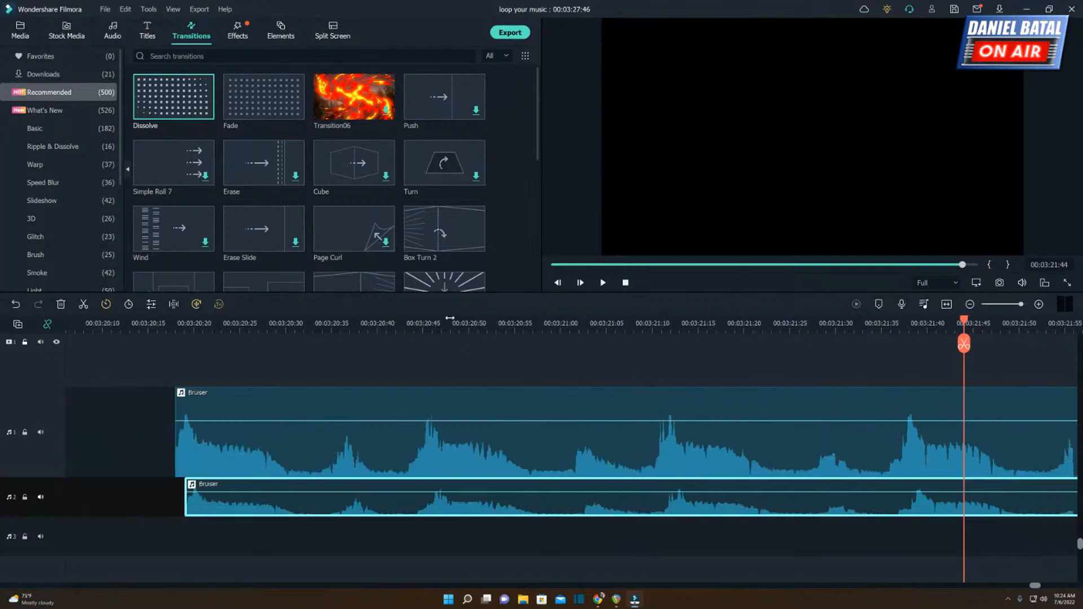
{"action": "left_click", "coordinate": [151, 323]}
{"action": "key", "text": "space"}
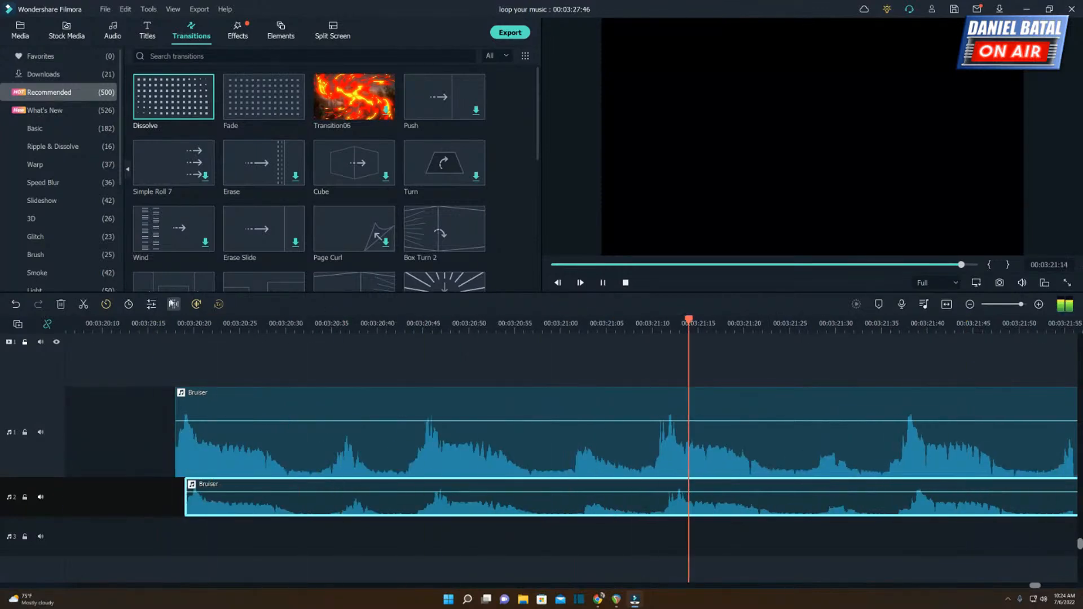
{"action": "key", "text": "space"}
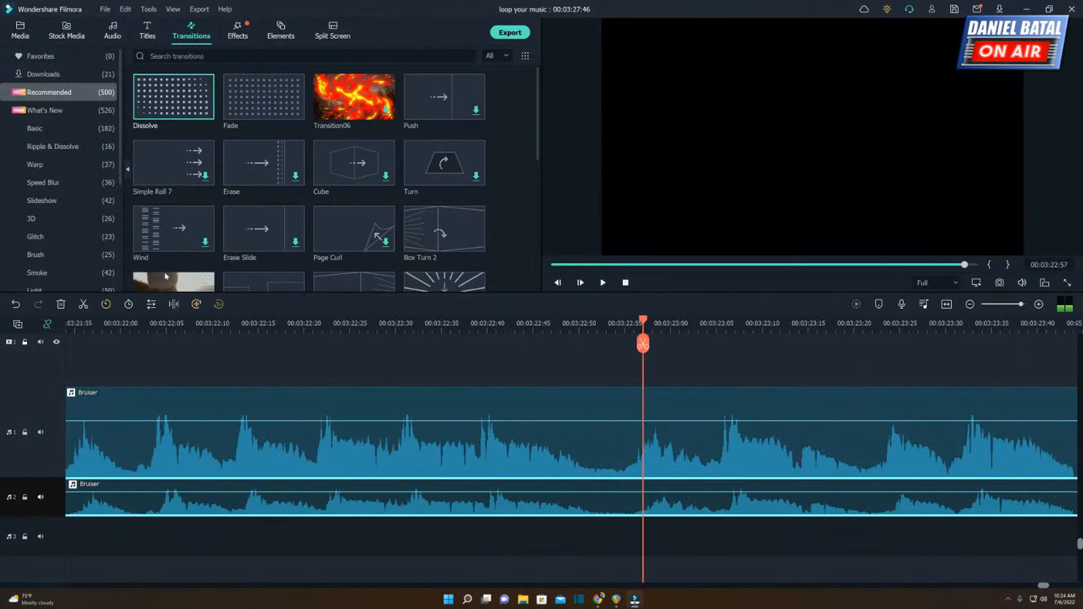
Shift the second-track Bruiser copy one frame later to 00:03:20:20, and play the two-frame offset through about 00:03:25.
{"action": "left_click_drag", "start_coordinate": [174, 323], "coordinate": [498, 339]}
{"action": "left_click", "coordinate": [114, 330]}
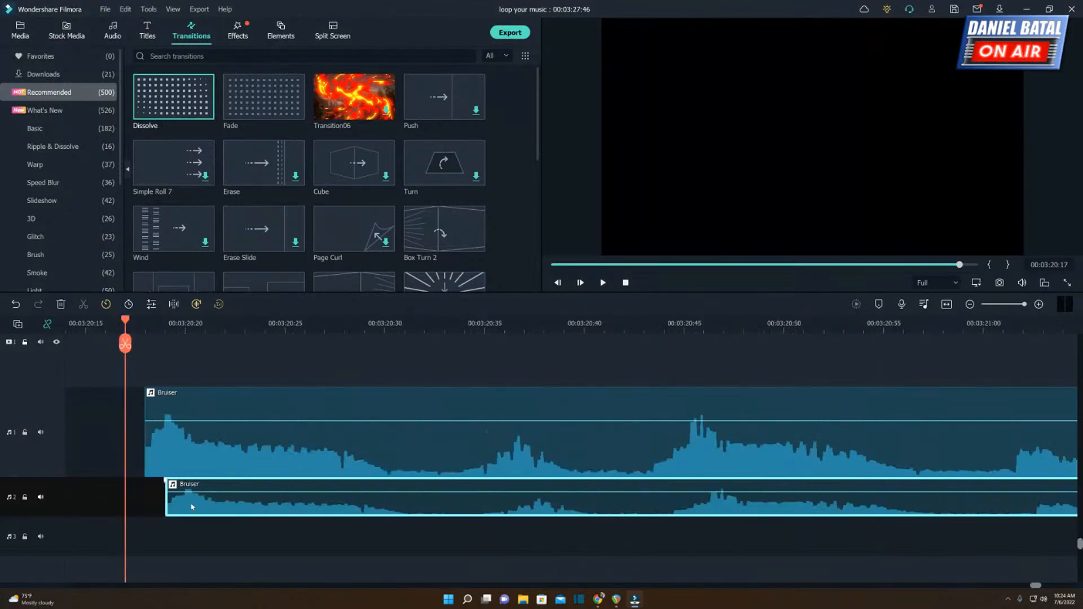
{"action": "key", "text": "Right"}
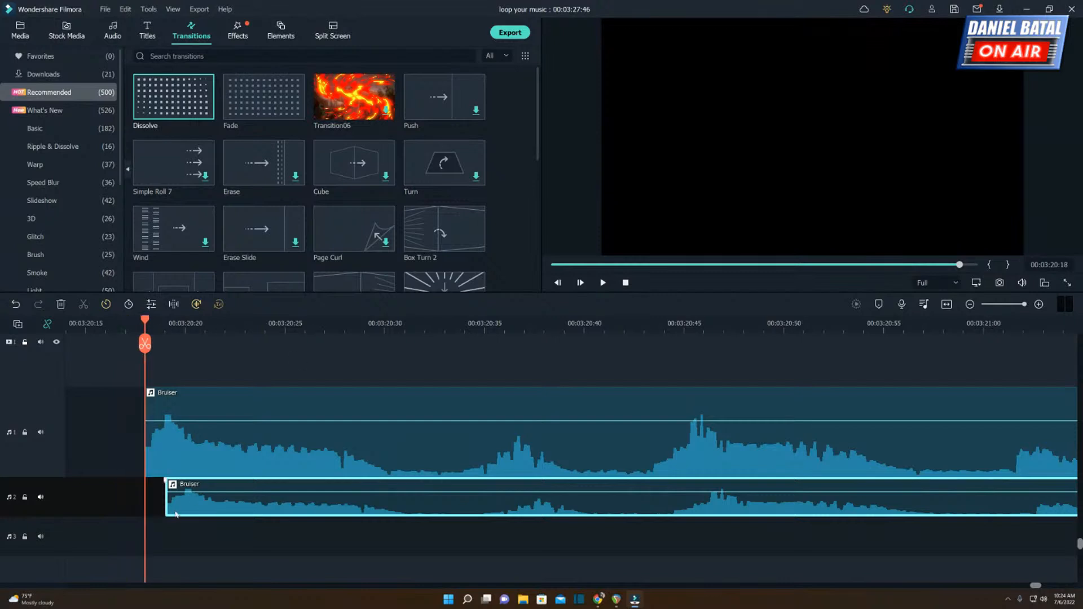
{"action": "left_click_drag", "start_coordinate": [183, 500], "coordinate": [204, 501]}
{"action": "key", "text": "space"}
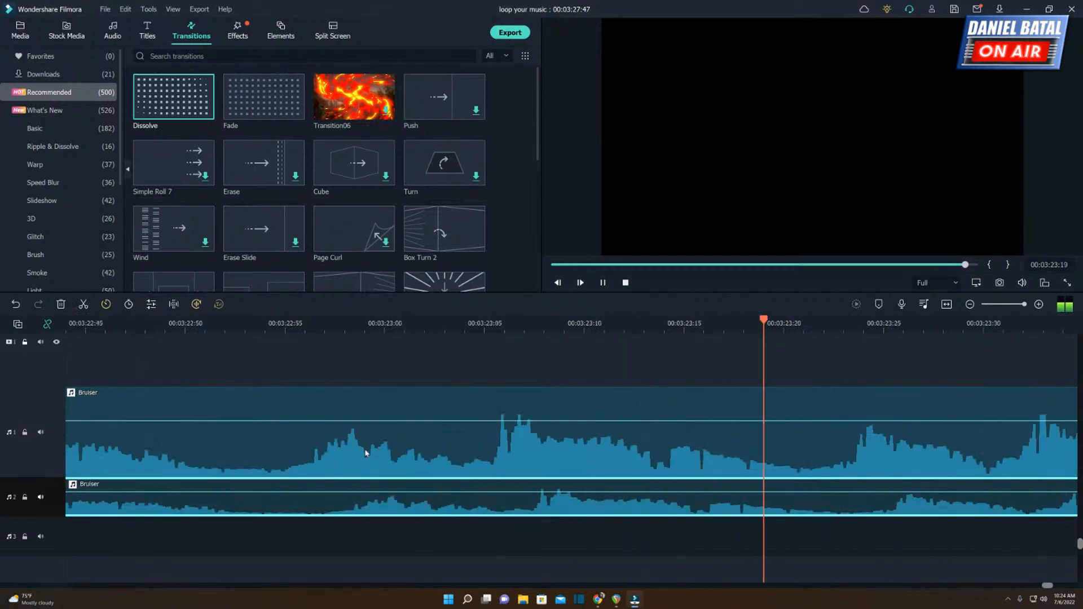
{"action": "key", "text": "space"}
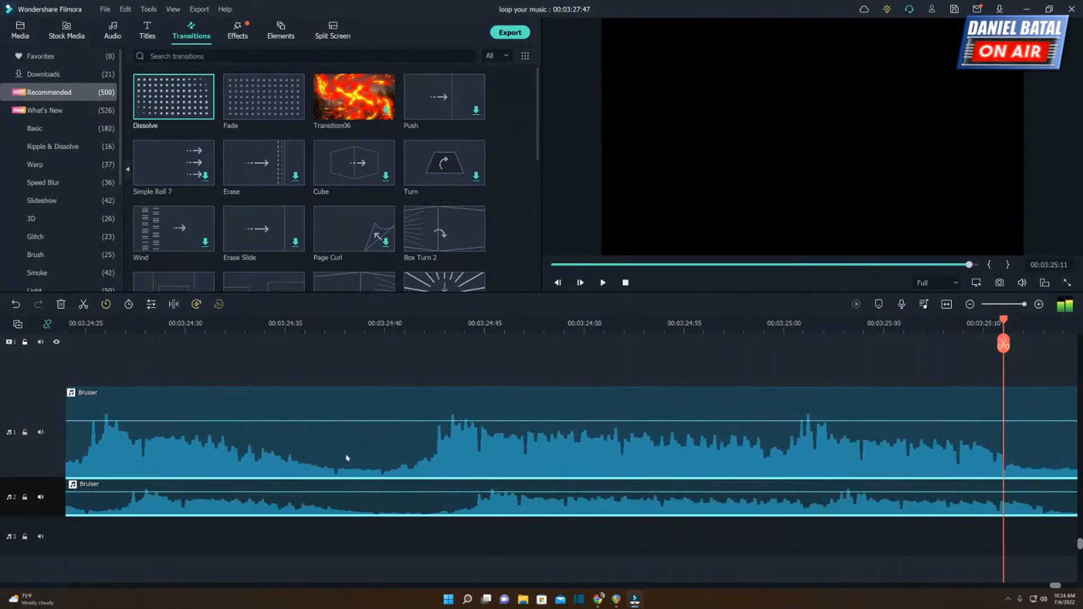
{"action": "scroll", "coordinate": [378, 337], "scroll_direction": "down", "scroll_amount": 6}
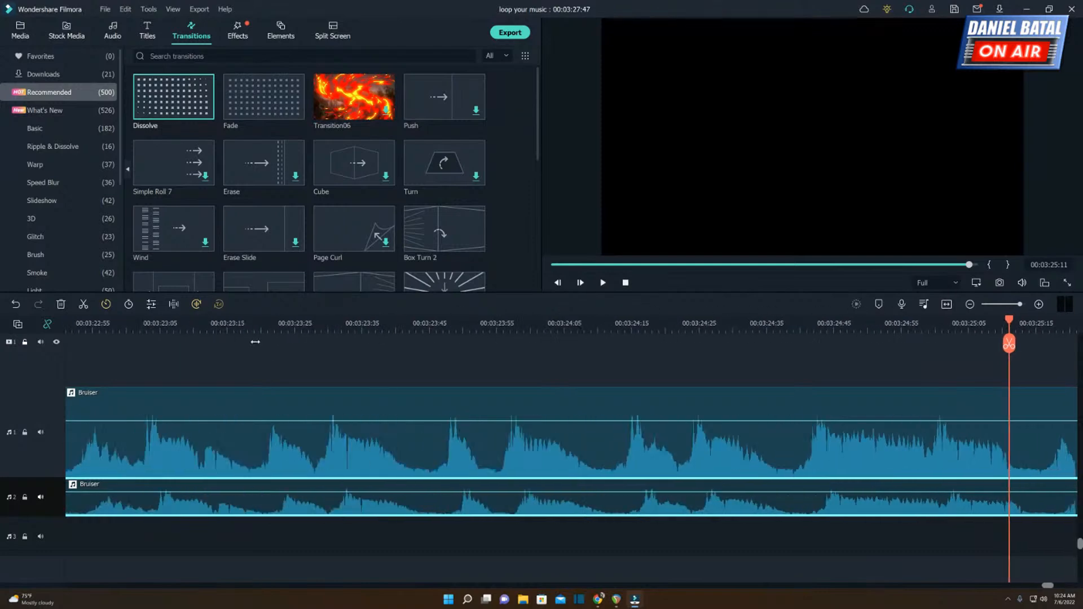
Pan the first-track Bruiser copy left and the second-track copy right to 100, and play the two-frame offset from 00:03:20:15.
{"action": "double_click", "coordinate": [434, 451]}
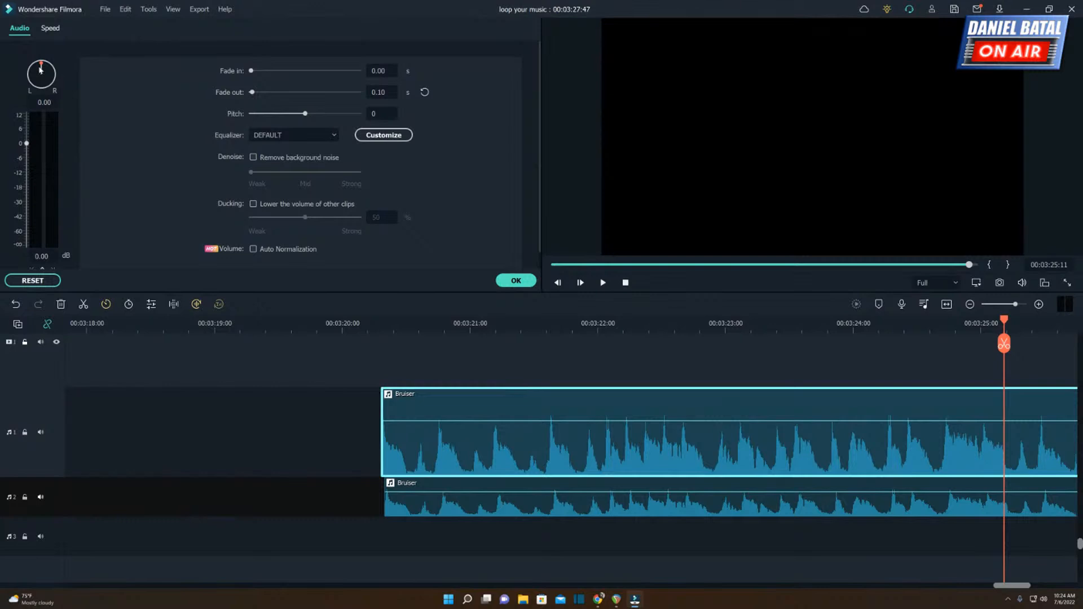
{"action": "left_click_drag", "start_coordinate": [41, 69], "coordinate": [38, 139]}
{"action": "left_click", "coordinate": [412, 483]}
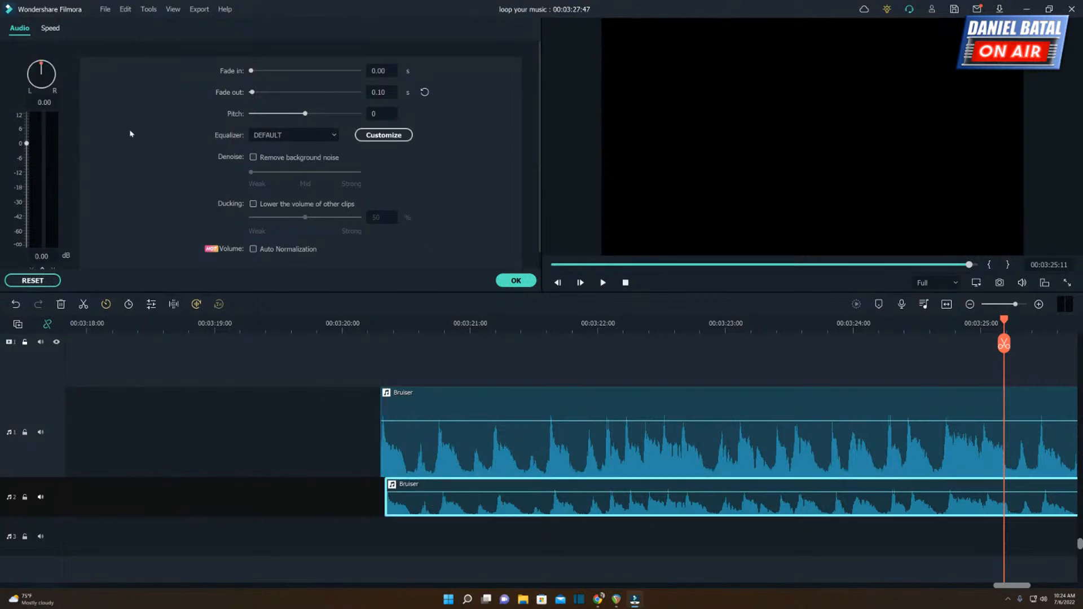
{"action": "left_click_drag", "start_coordinate": [38, 77], "coordinate": [77, 111]}
{"action": "left_click", "coordinate": [372, 325]}
{"action": "scroll", "coordinate": [390, 326], "scroll_direction": "up", "scroll_amount": 3}
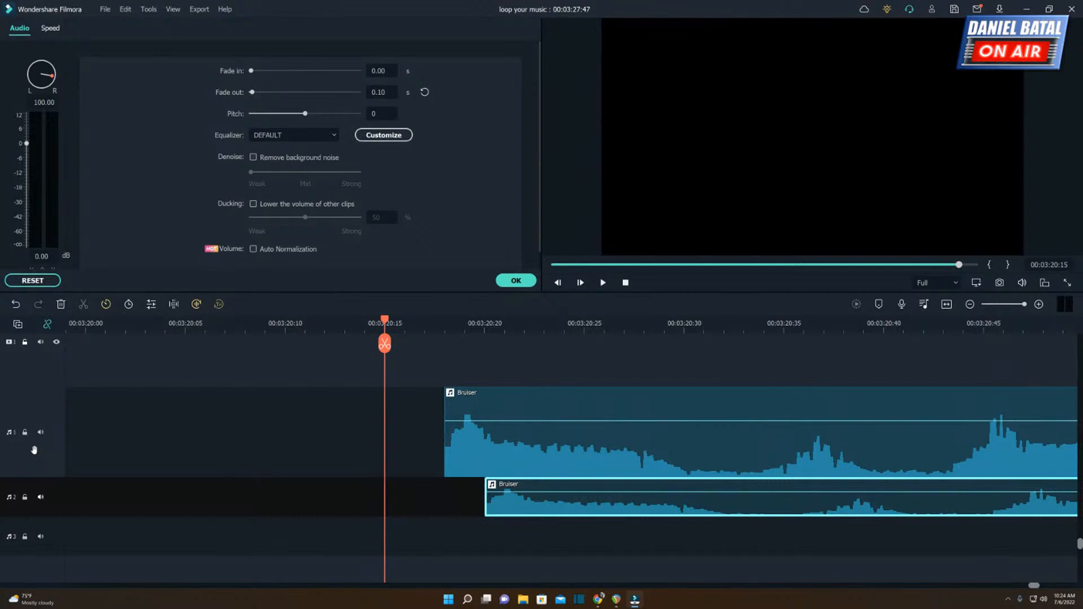
{"action": "key", "text": "space"}
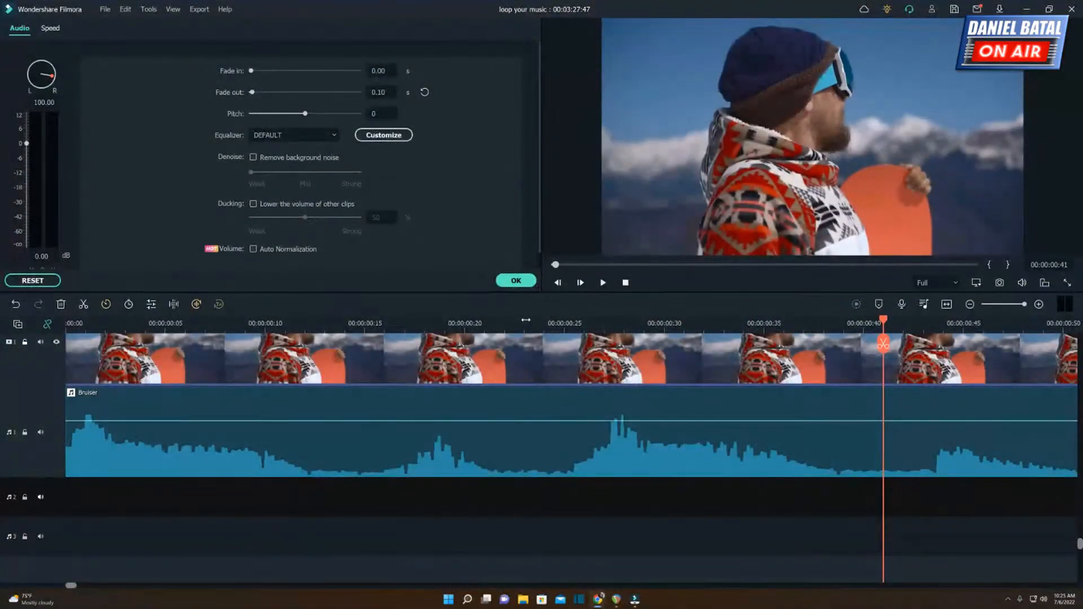
Add a volume keyframe at 00:00:41:58, the start of the long Bruiser copy on the second audio track.
{"action": "left_click_drag", "start_coordinate": [526, 321], "coordinate": [249, 331]}
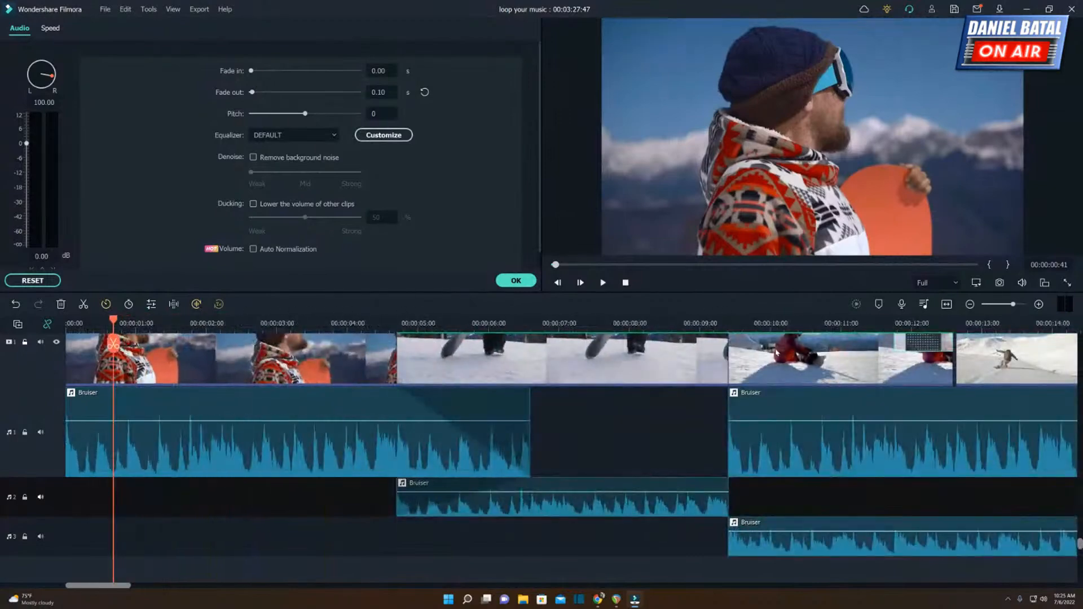
{"action": "left_click_drag", "start_coordinate": [714, 324], "coordinate": [514, 323]}
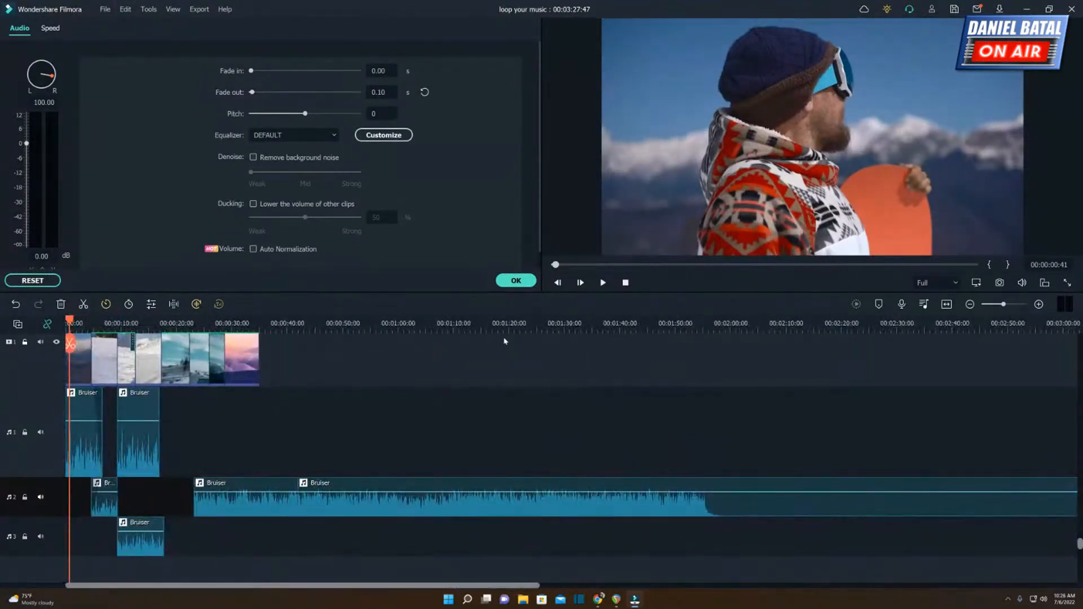
{"action": "left_click", "coordinate": [296, 322]}
{"action": "right_click", "coordinate": [361, 487]}
{"action": "left_click", "coordinate": [390, 501]}
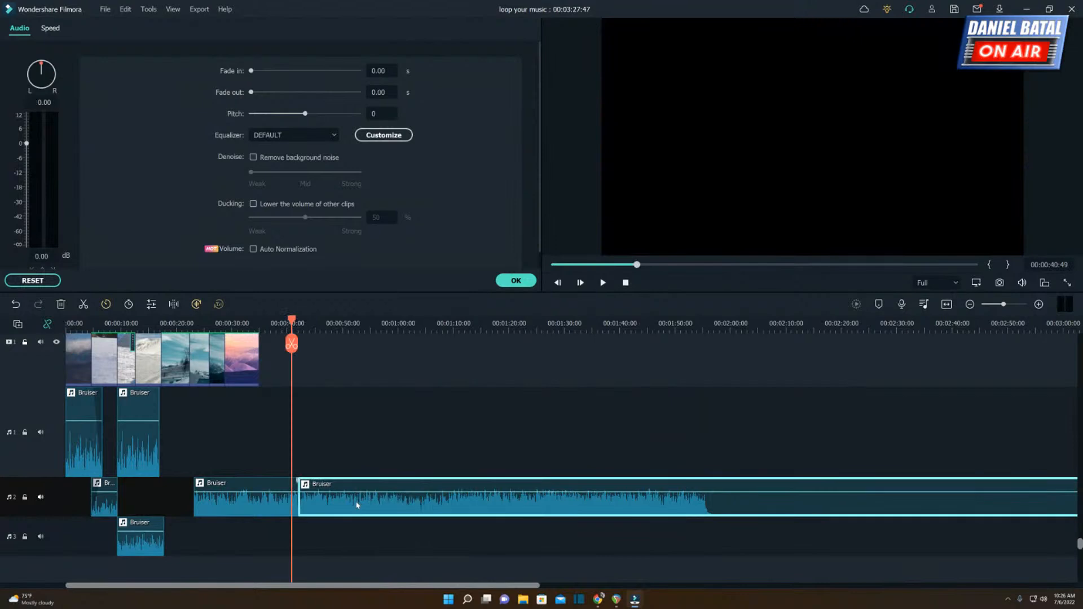
{"action": "scroll", "coordinate": [470, 480], "scroll_direction": "up", "scroll_amount": 3}
{"action": "scroll", "coordinate": [480, 450], "scroll_direction": "down", "scroll_amount": 4}
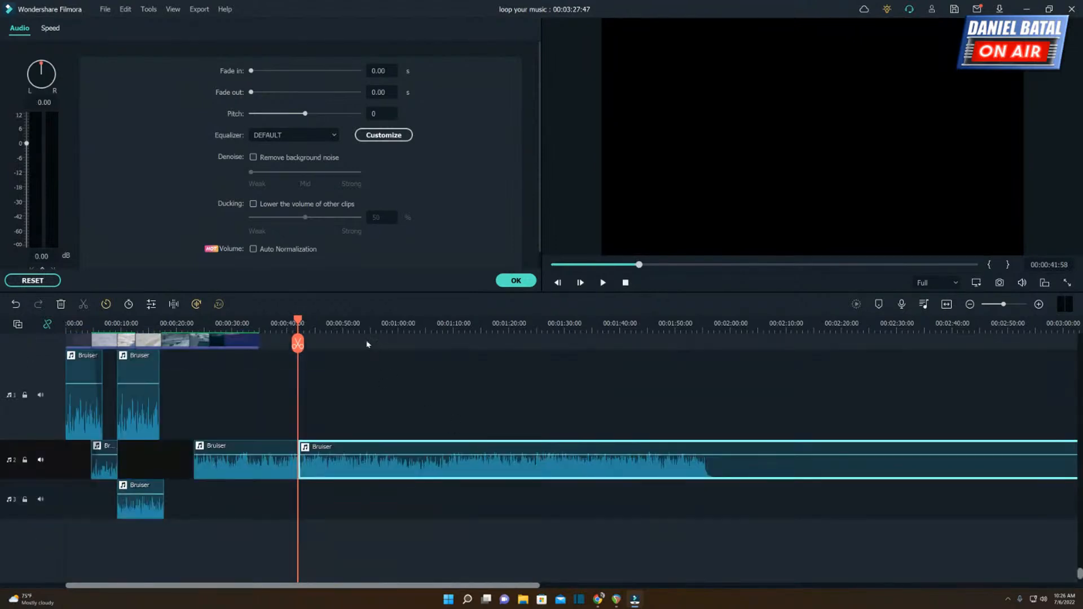
{"action": "left_click_drag", "start_coordinate": [342, 324], "coordinate": [649, 324]}
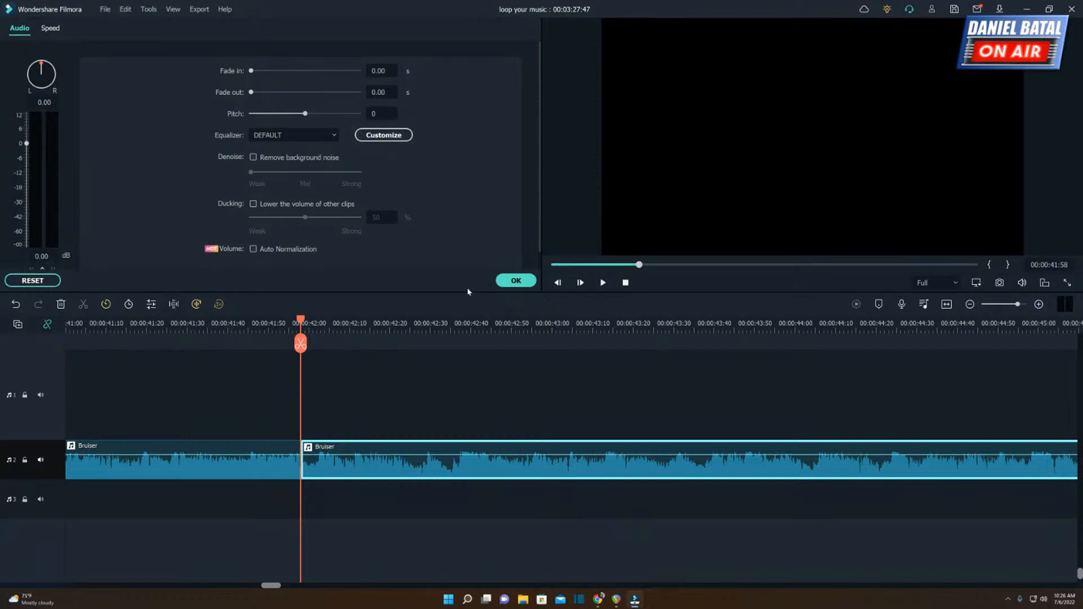
{"action": "left_click_drag", "start_coordinate": [467, 293], "coordinate": [467, 316]}
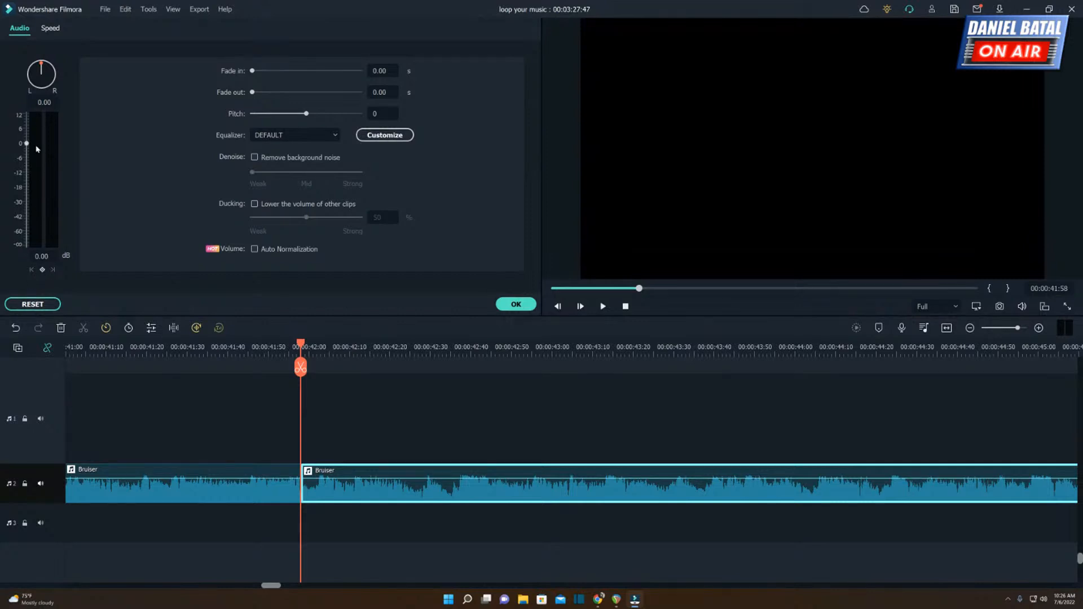
{"action": "left_click", "coordinate": [43, 271]}
Lower the Bruiser copy's volume to -11.18 dB at 00:00:42:39 with a second keyframe.
{"action": "left_click_drag", "start_coordinate": [319, 348], "coordinate": [458, 360]}
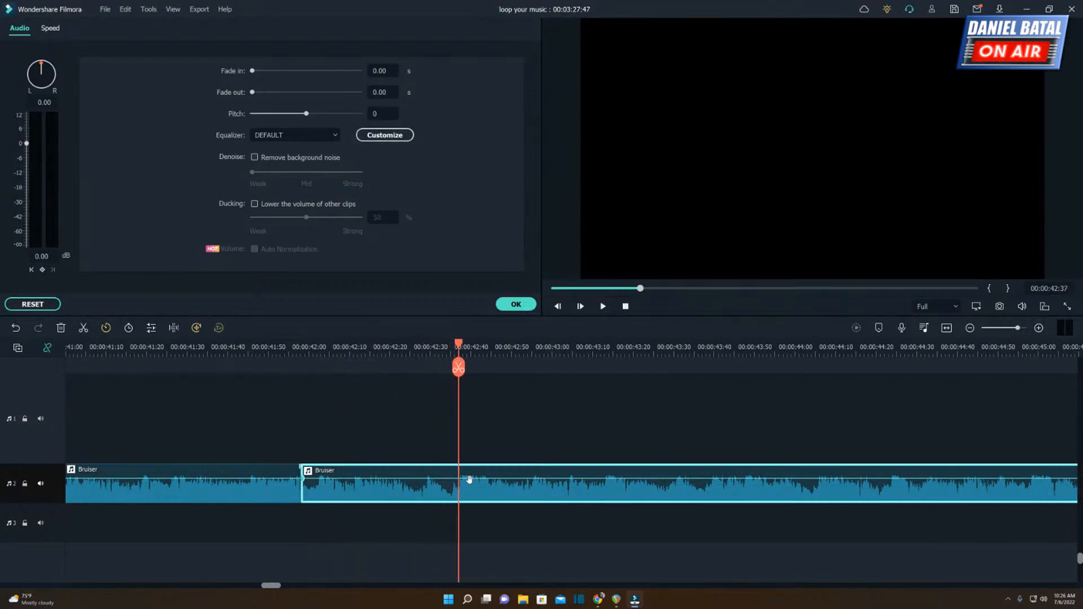
{"action": "left_click_drag", "start_coordinate": [460, 350], "coordinate": [467, 351]}
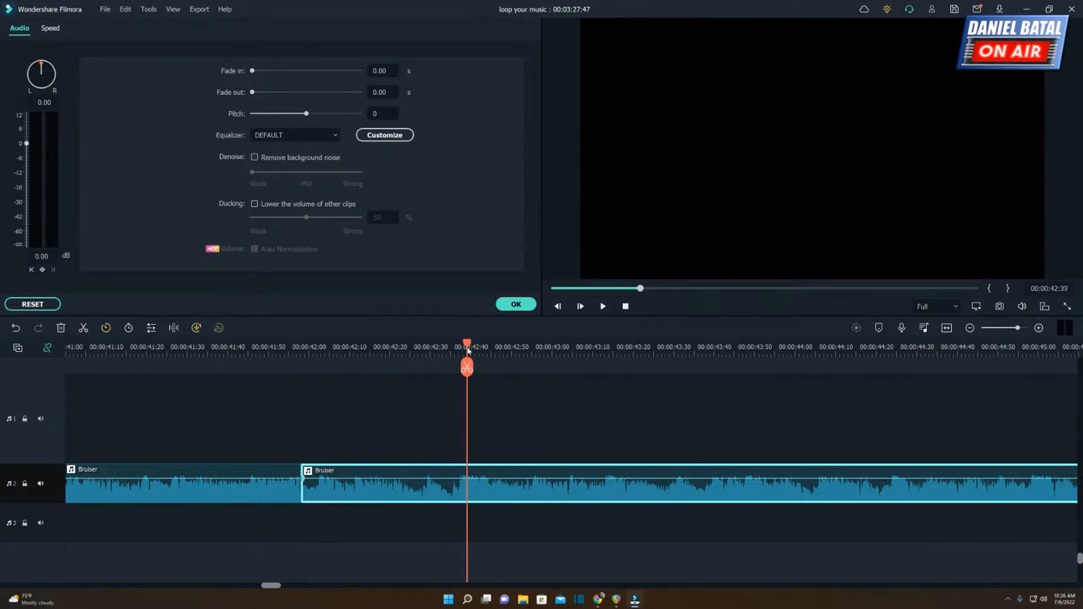
{"action": "left_click_drag", "start_coordinate": [26, 144], "coordinate": [27, 162]}
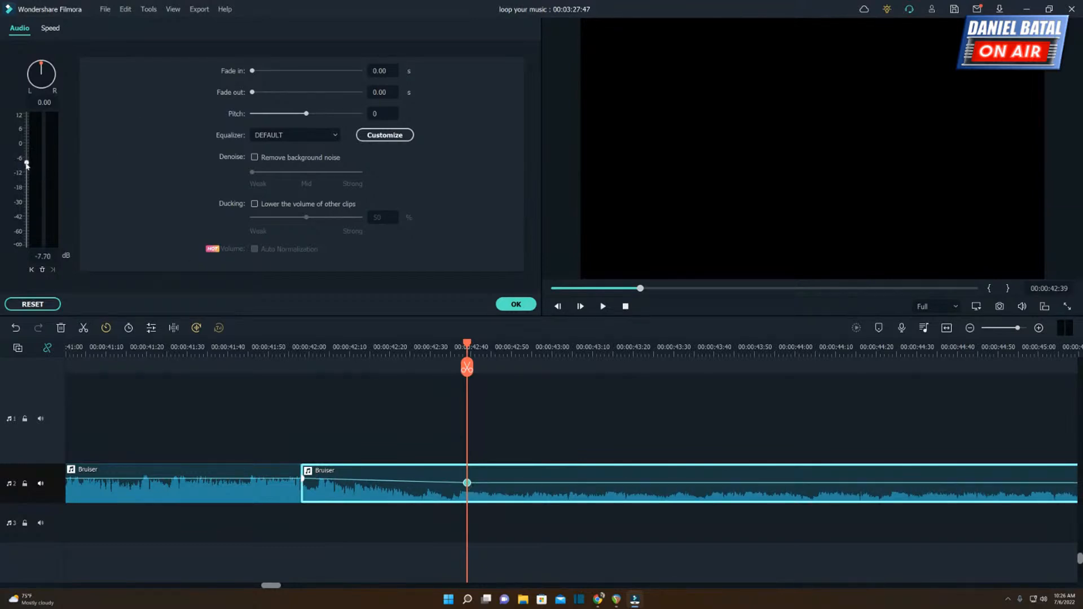
{"action": "left_click_drag", "start_coordinate": [27, 164], "coordinate": [28, 173]}
Play the volume dip from 00:00:41:57, and add a keyframe at 00:00:47:29 that holds the lowered level.
{"action": "left_click", "coordinate": [296, 348]}
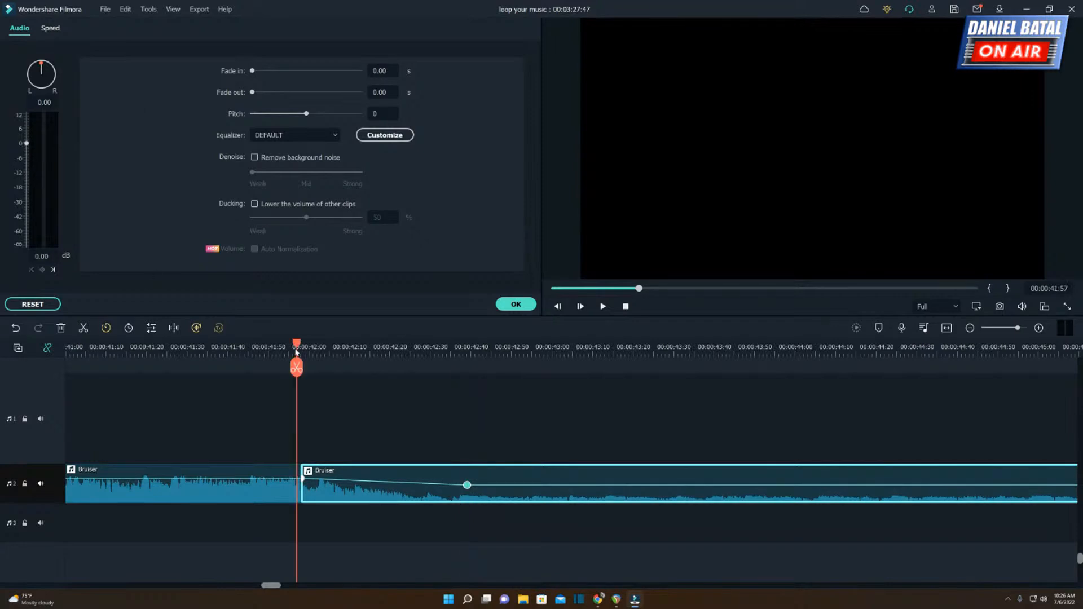
{"action": "key", "text": "space"}
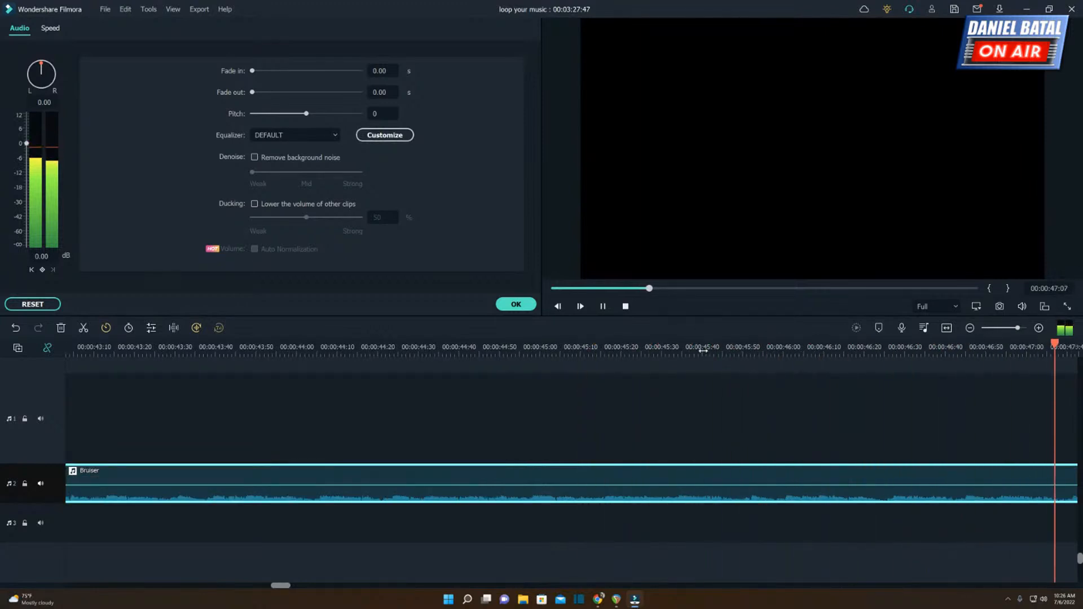
{"action": "key", "text": "space"}
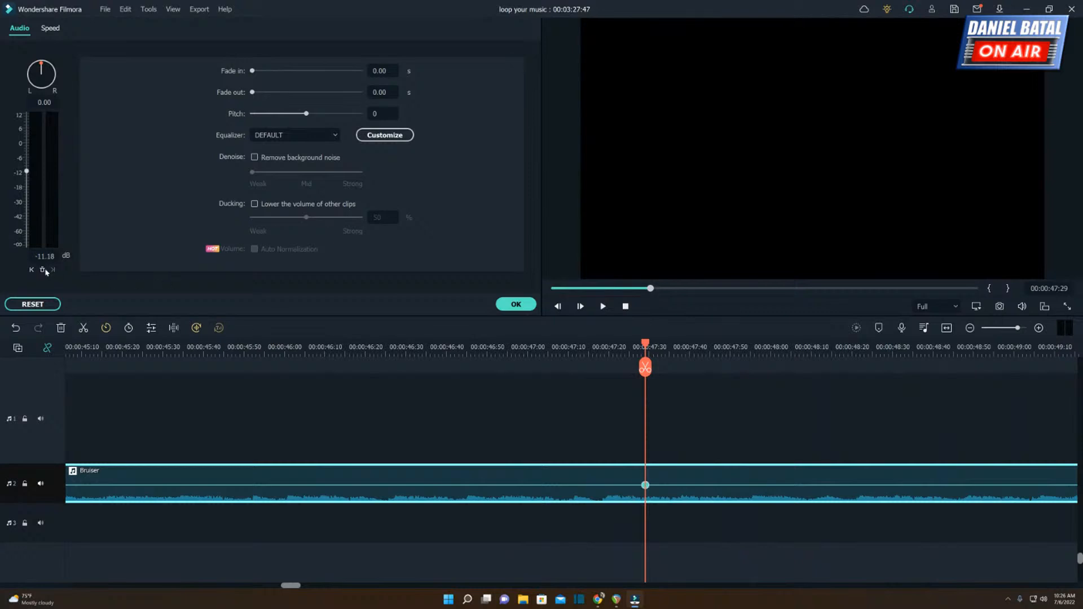
Raise the Bruiser copy's volume back to 0 dB at 00:00:48:16, and play the whole dip from 00:00:41:16.
{"action": "left_click_drag", "start_coordinate": [645, 344], "coordinate": [836, 353]}
{"action": "left_click_drag", "start_coordinate": [26, 172], "coordinate": [28, 144]}
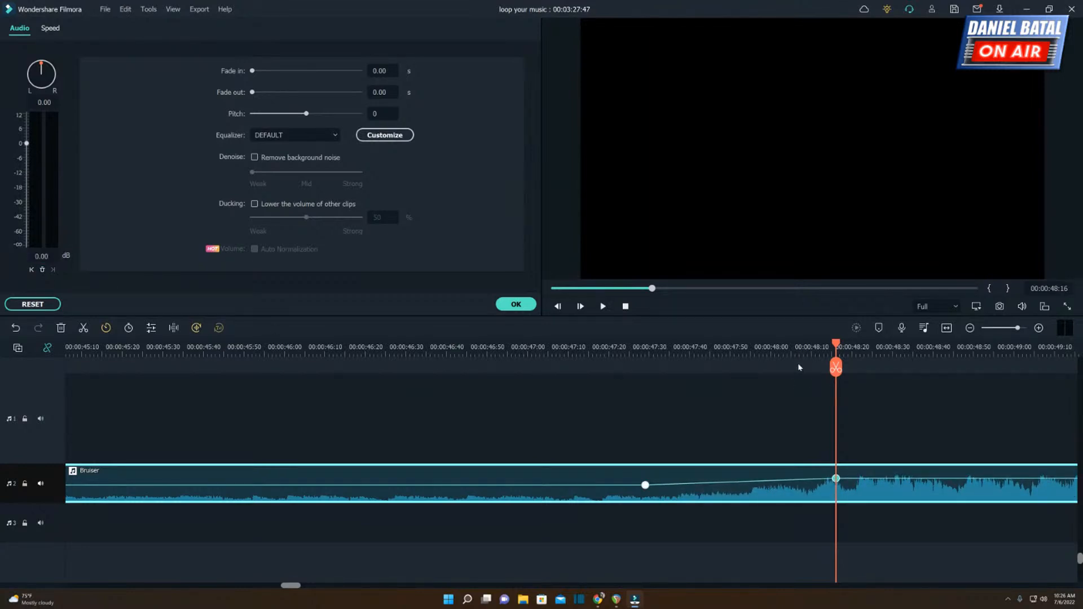
{"action": "scroll", "coordinate": [723, 345], "scroll_direction": "down", "scroll_amount": 3}
{"action": "left_click", "coordinate": [346, 349]}
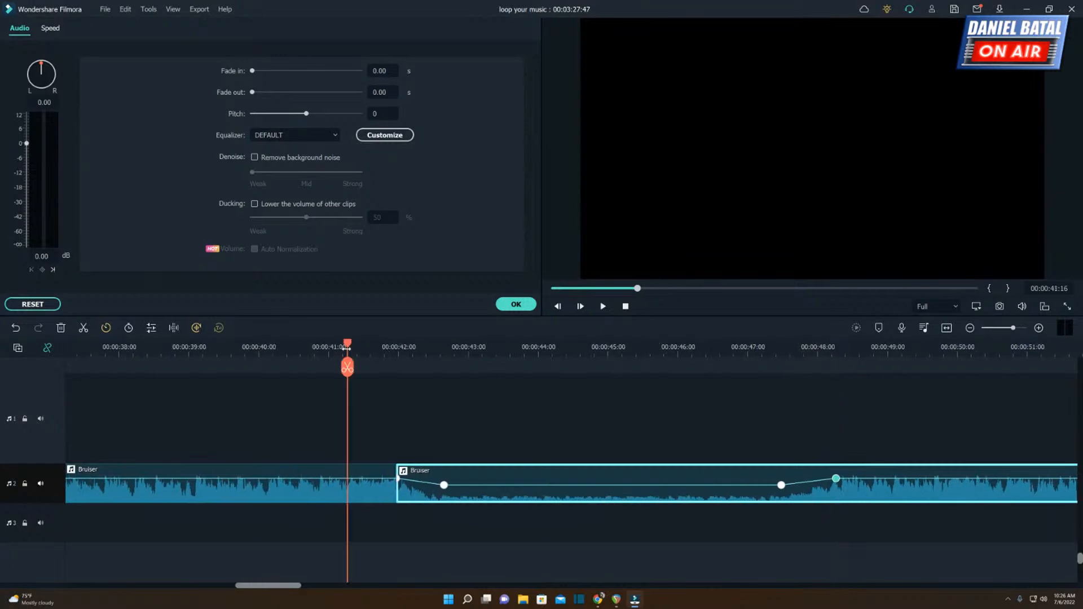
{"action": "key", "text": "space"}
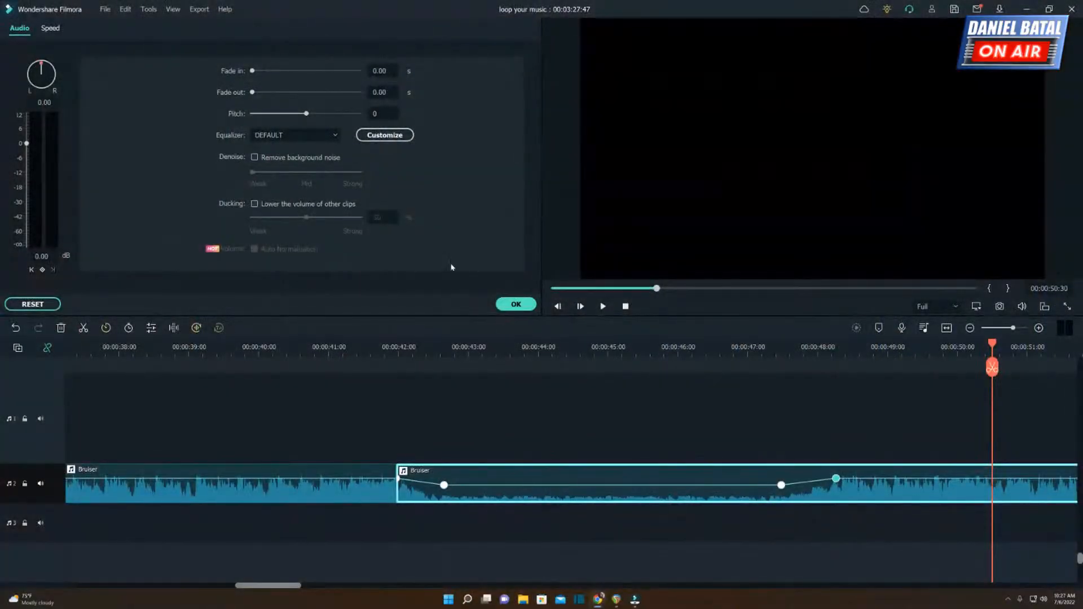
Delete all video and music clips from the timeline.
{"action": "left_click_drag", "start_coordinate": [511, 353], "coordinate": [195, 355]}
{"action": "scroll", "coordinate": [88, 377], "scroll_direction": "up", "scroll_amount": 3}
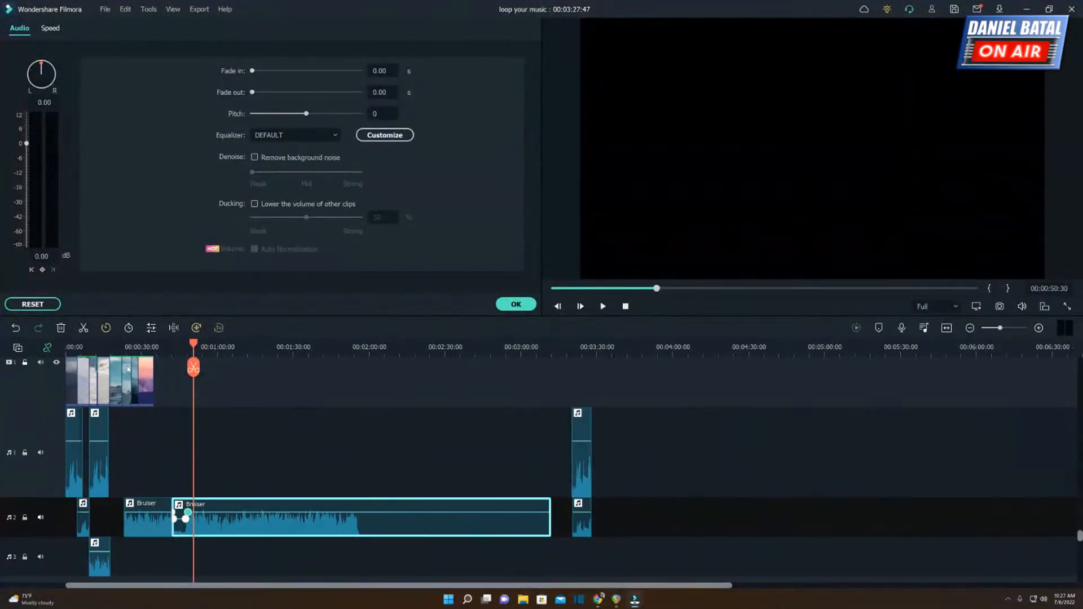
{"action": "left_click_drag", "start_coordinate": [78, 370], "coordinate": [683, 585]}
{"action": "key", "text": "Delete"}
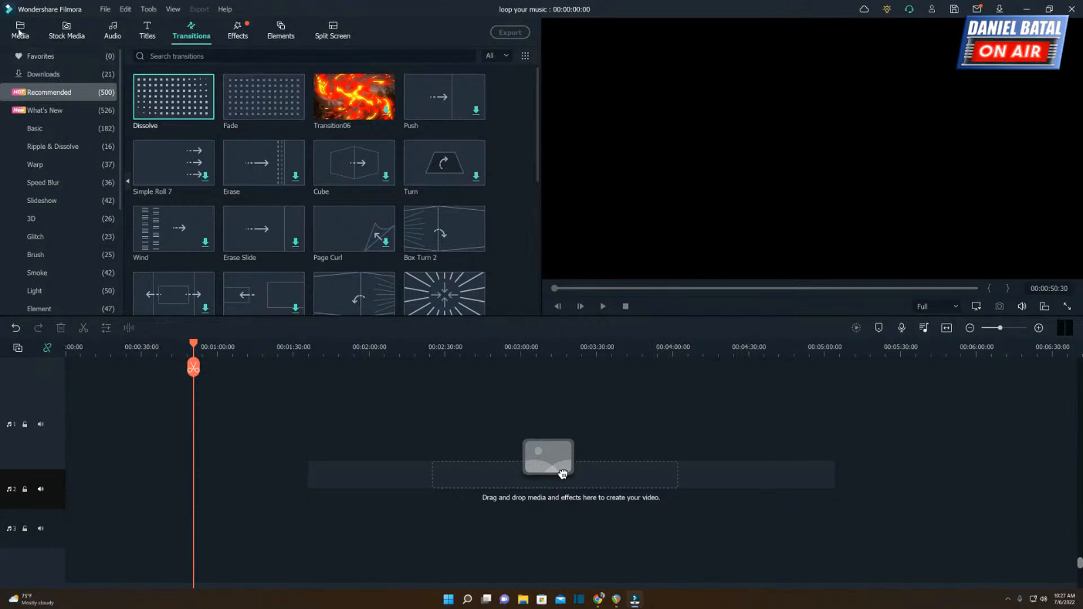
Place Bruiser from the project media at the start of the second audio track, and play its opening.
{"action": "left_click", "coordinate": [19, 30]}
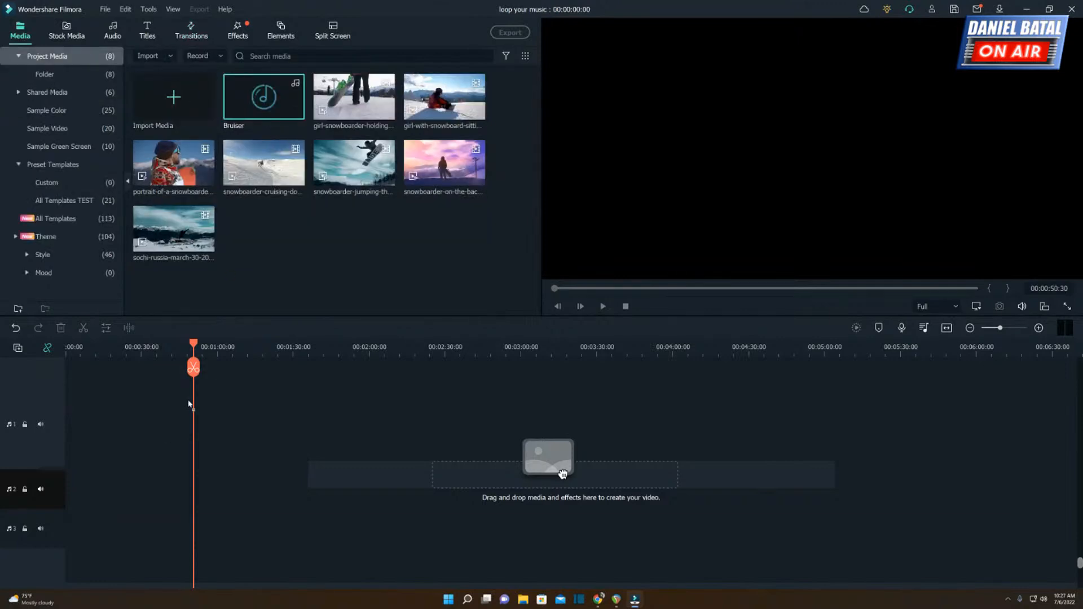
{"action": "left_click_drag", "start_coordinate": [563, 472], "coordinate": [51, 496]}
{"action": "left_click", "coordinate": [70, 351]}
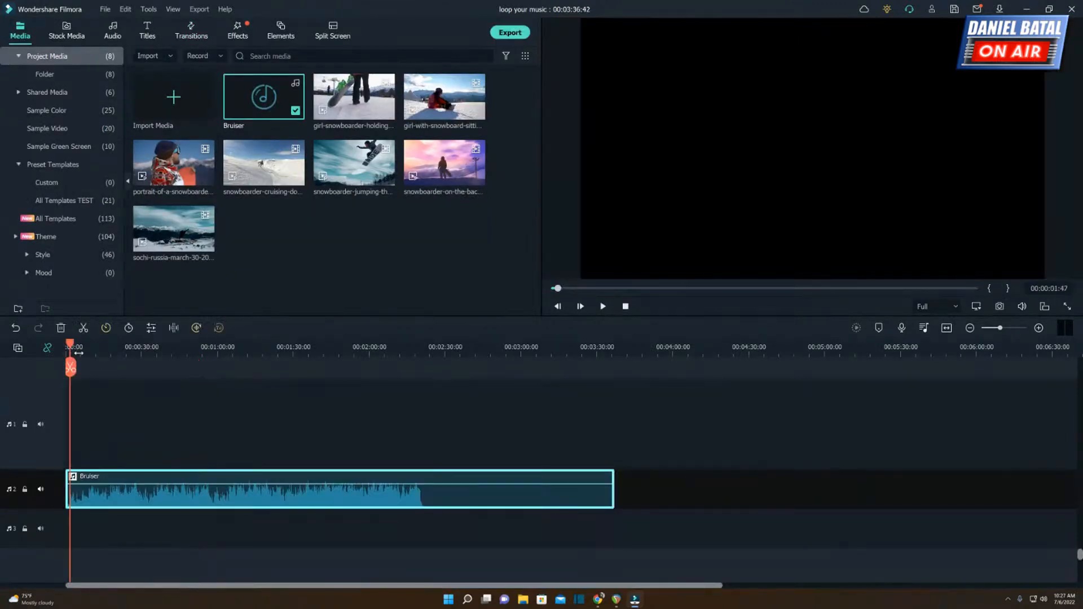
{"action": "left_click_drag", "start_coordinate": [73, 351], "coordinate": [40, 357]}
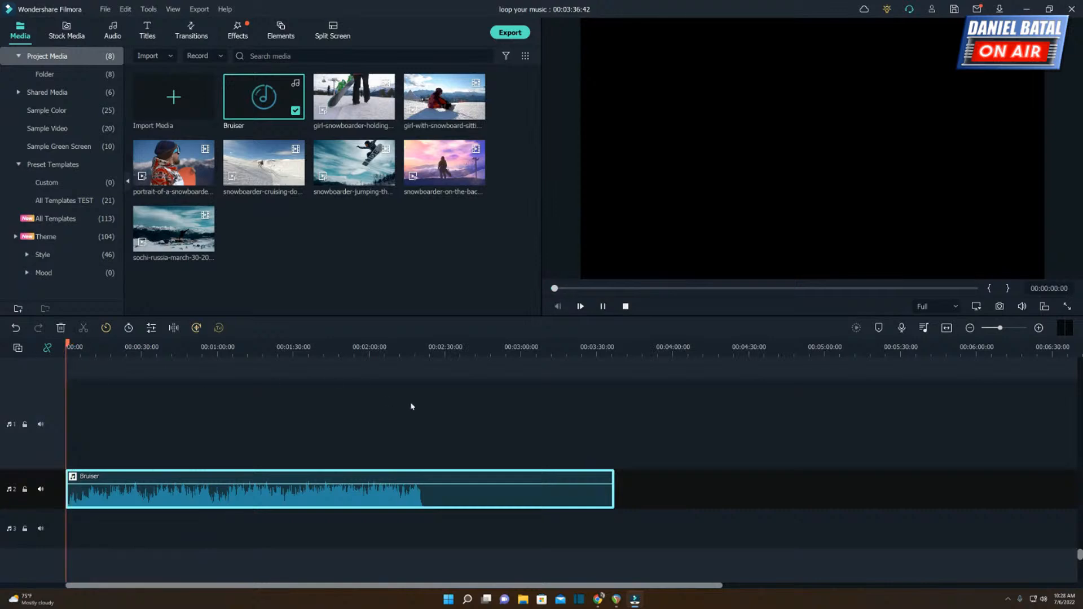
{"action": "key", "text": "space"}
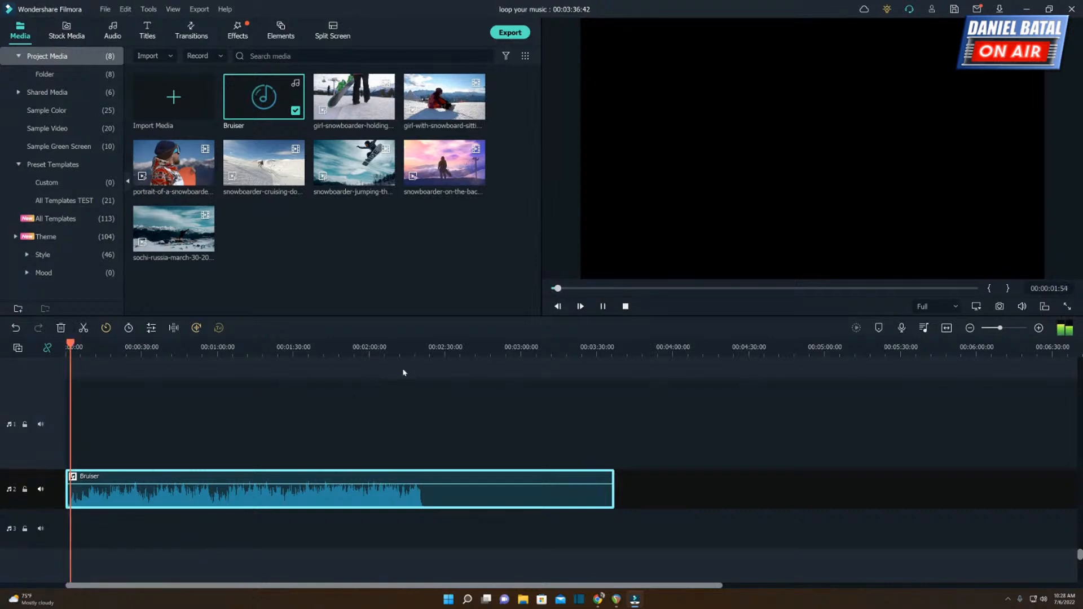
Play the ending of Bruiser twice, listening up to about 00:02:21 and replaying its last seconds.
{"action": "left_click", "coordinate": [395, 352]}
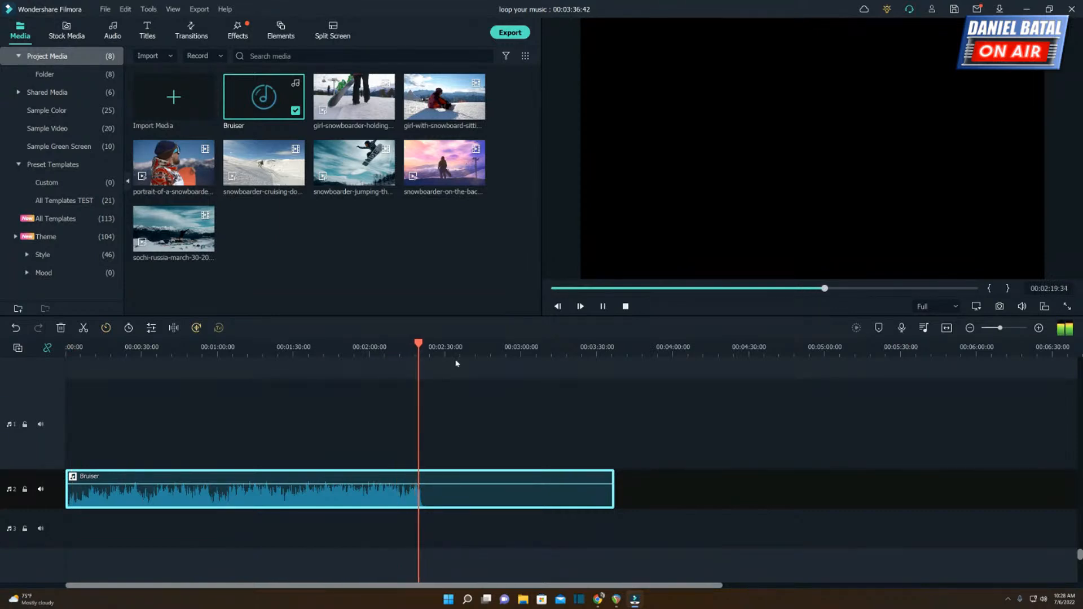
{"action": "key", "text": "space"}
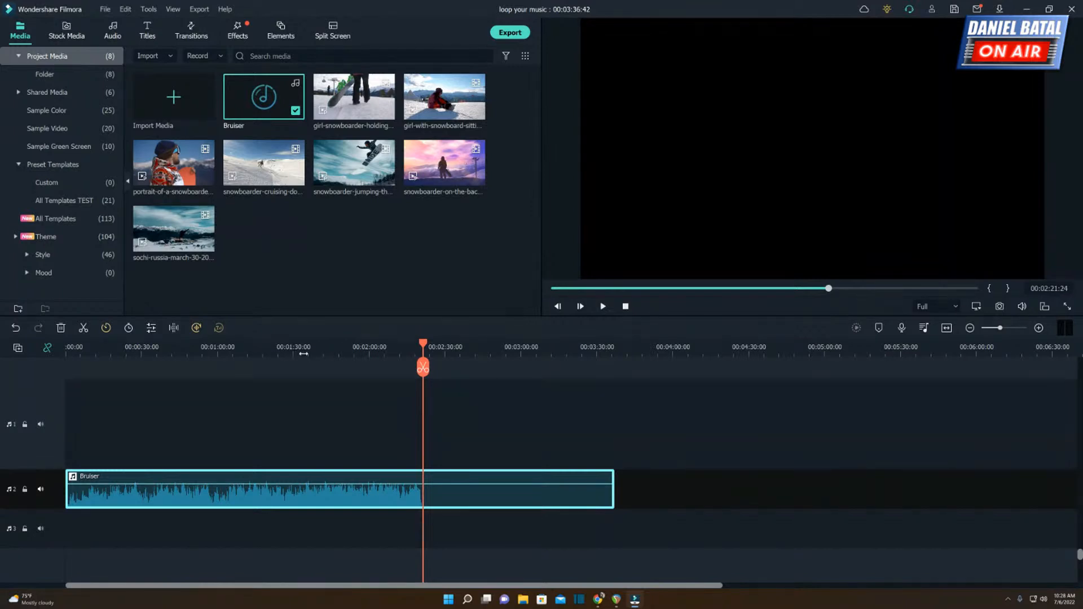
{"action": "left_click", "coordinate": [406, 352]}
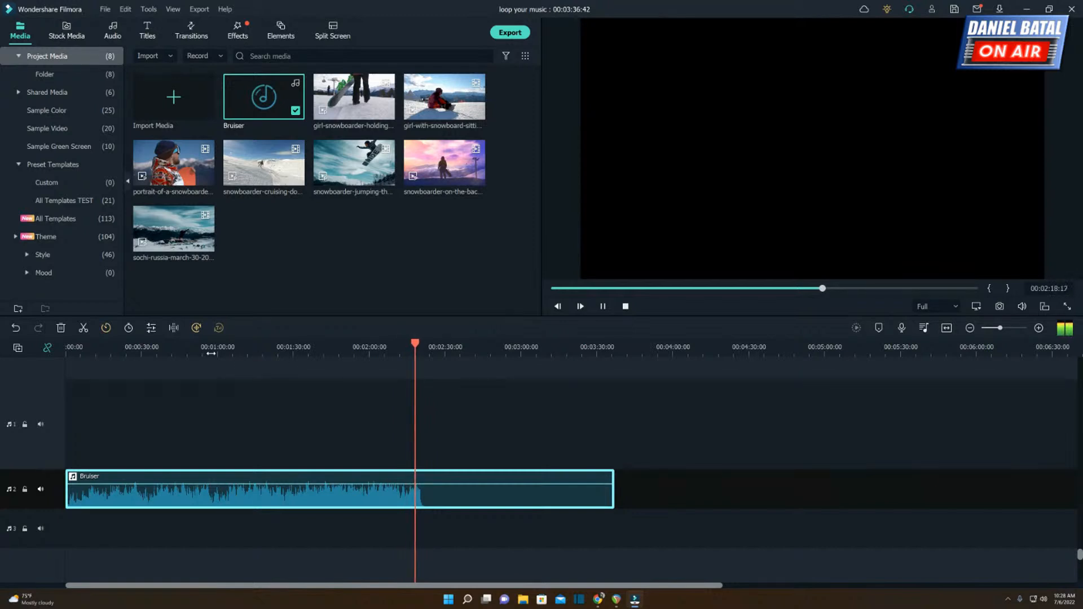
{"action": "key", "text": "space"}
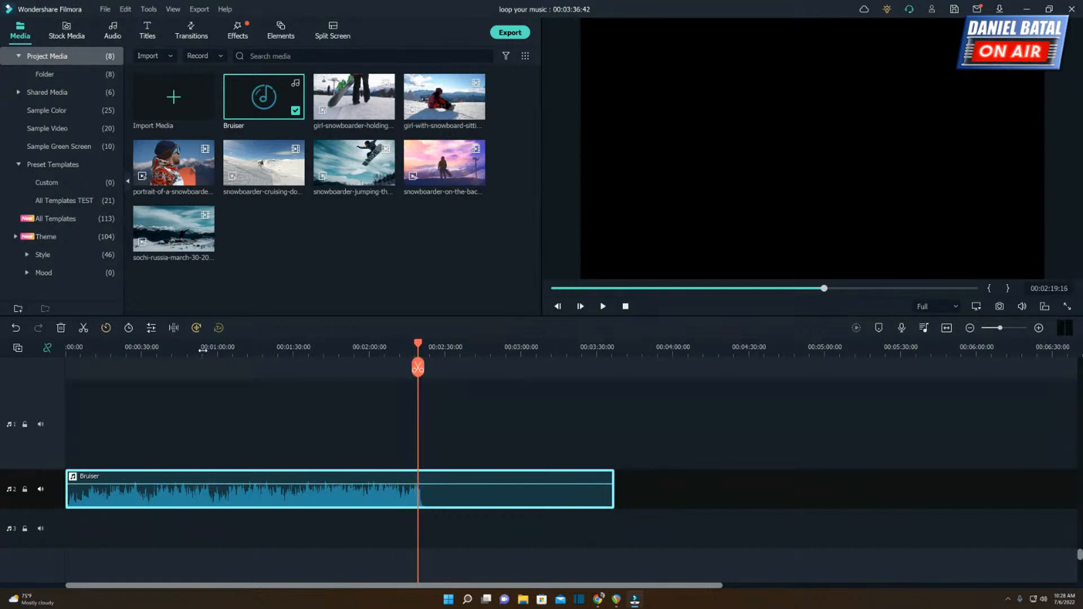
Play the quieter middle passage of Bruiser from 00:00:54:24 to 00:01:00:10.
{"action": "left_click", "coordinate": [203, 352]}
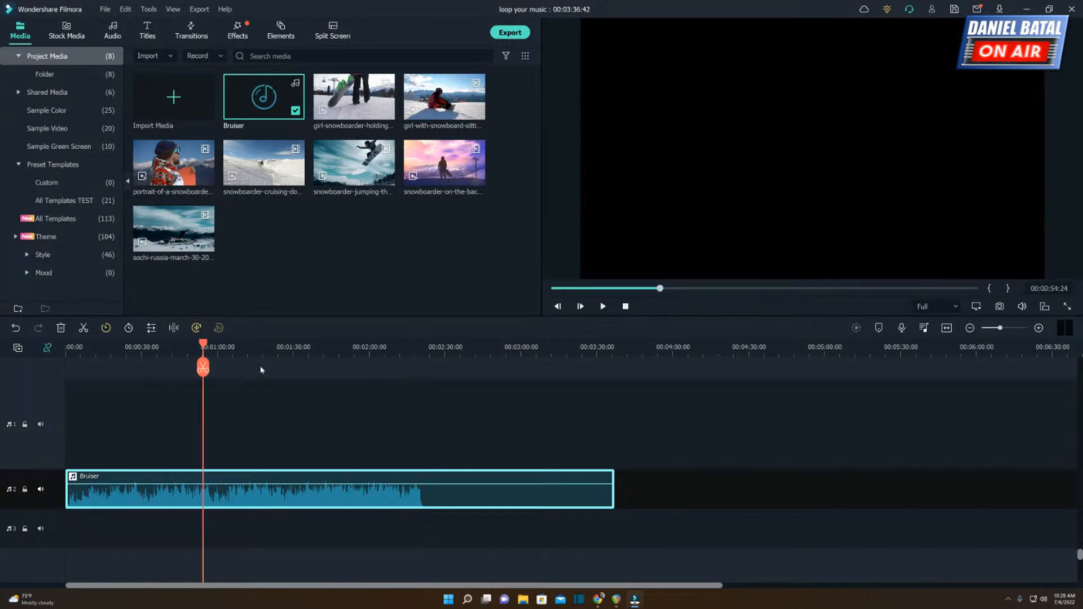
{"action": "scroll", "coordinate": [241, 356], "scroll_direction": "up", "scroll_amount": 3}
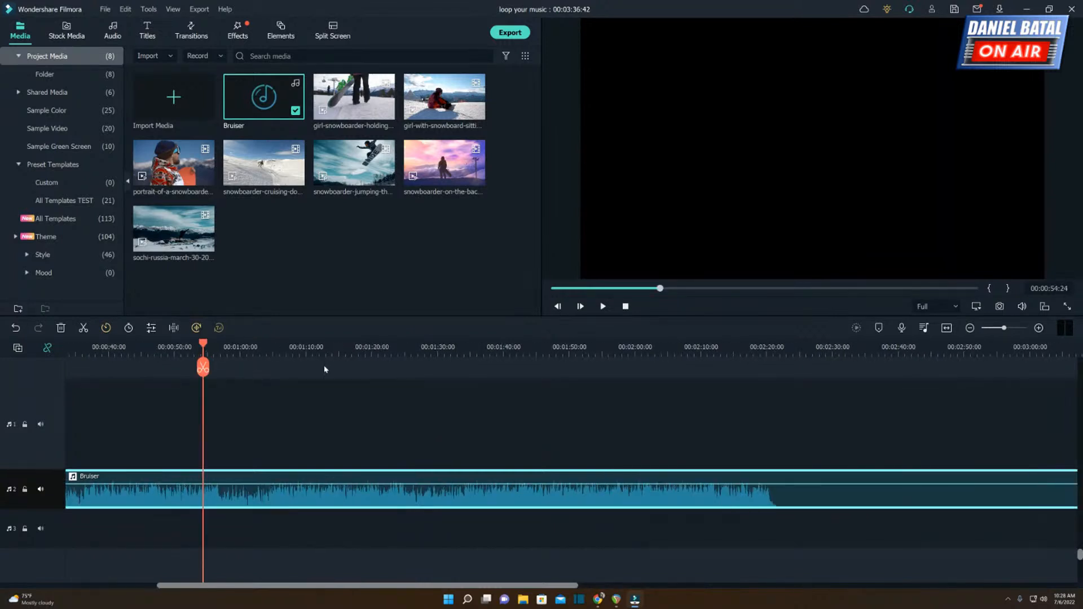
{"action": "key", "text": "space"}
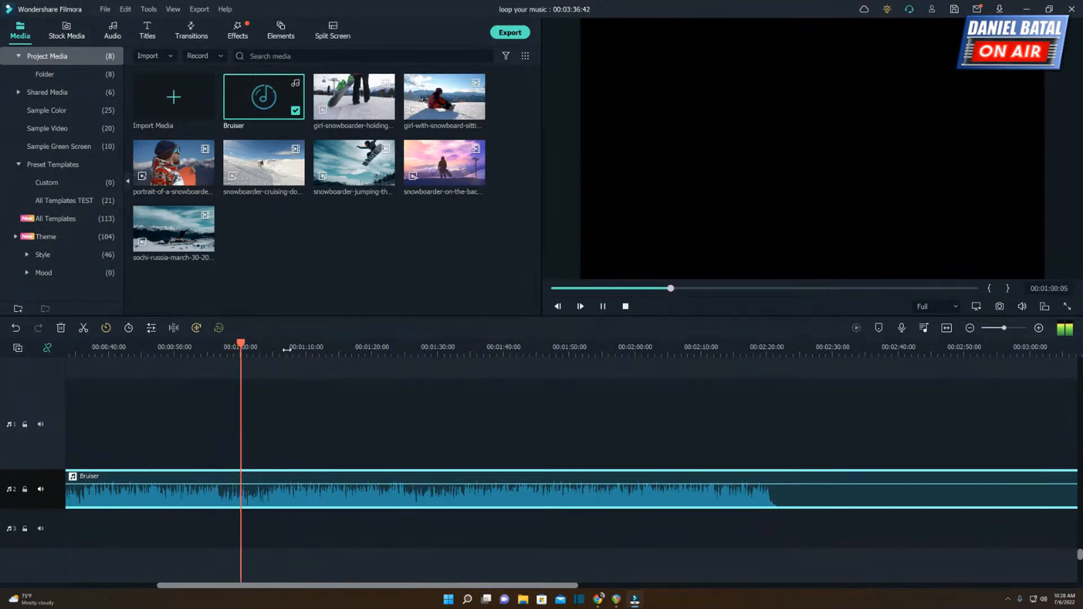
Place another Bruiser copy on the third audio track at 00:01:00:10, and move the playhead to the passage change at 00:00:56:28.
{"action": "left_click_drag", "start_coordinate": [482, 353], "coordinate": [360, 353]}
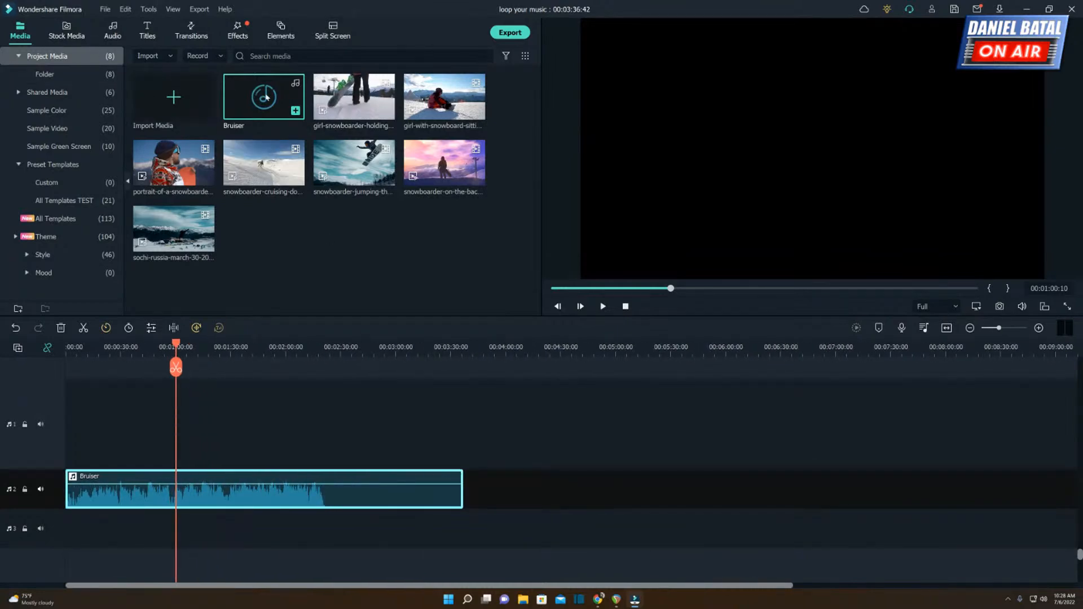
{"action": "left_click_drag", "start_coordinate": [241, 263], "coordinate": [170, 522]}
{"action": "left_click_drag", "start_coordinate": [159, 353], "coordinate": [390, 373]}
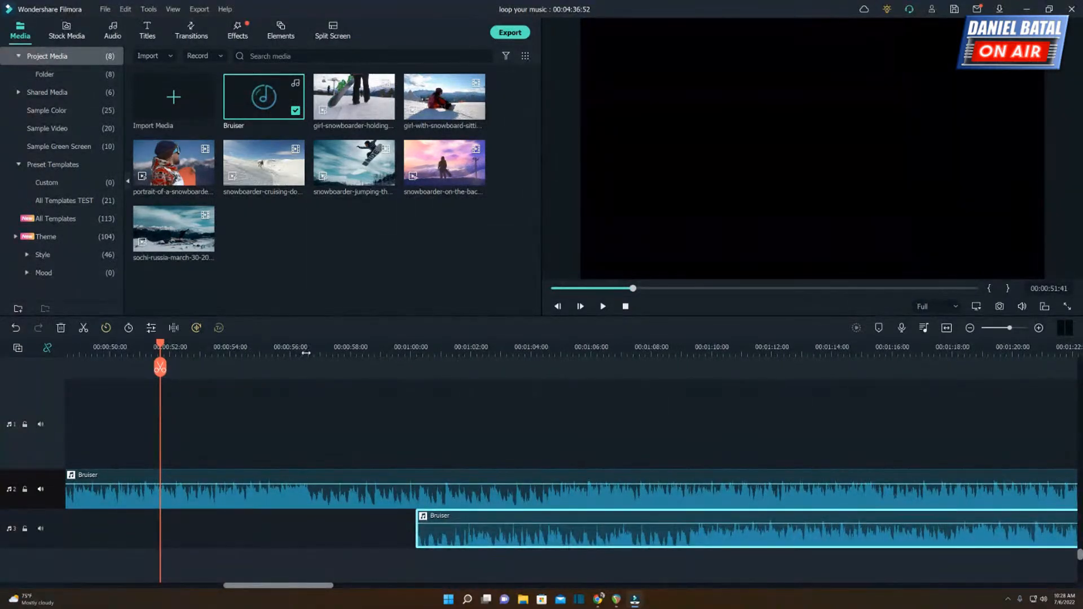
{"action": "left_click_drag", "start_coordinate": [305, 353], "coordinate": [438, 356]}
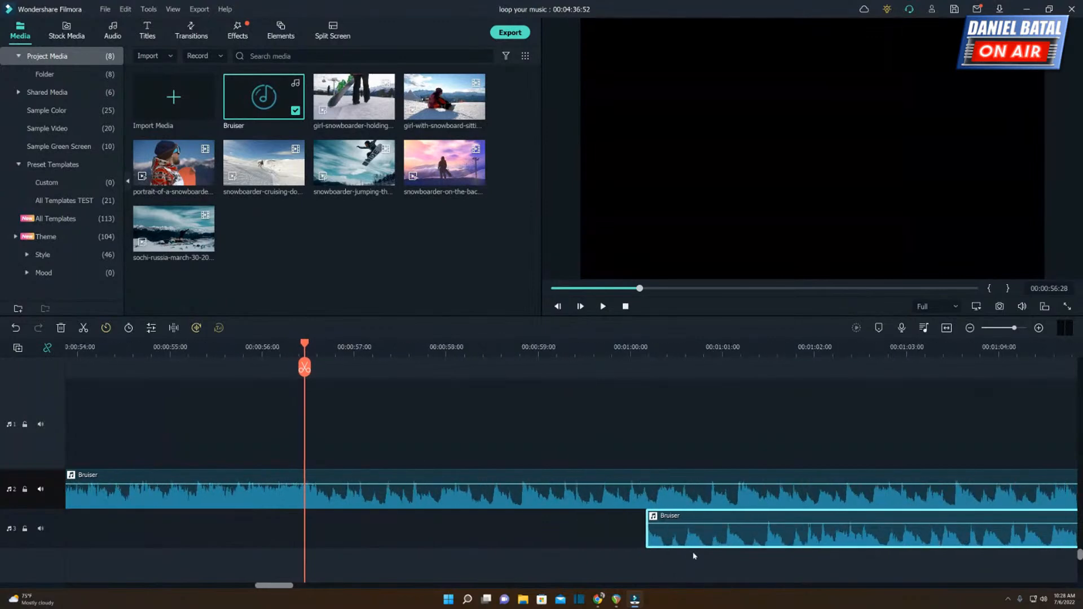
Replay the passage change on the second audio track, and move the third-track Bruiser copy to start at about 00:00:56:32.
{"action": "left_click", "coordinate": [215, 353]}
{"action": "key", "text": "space"}
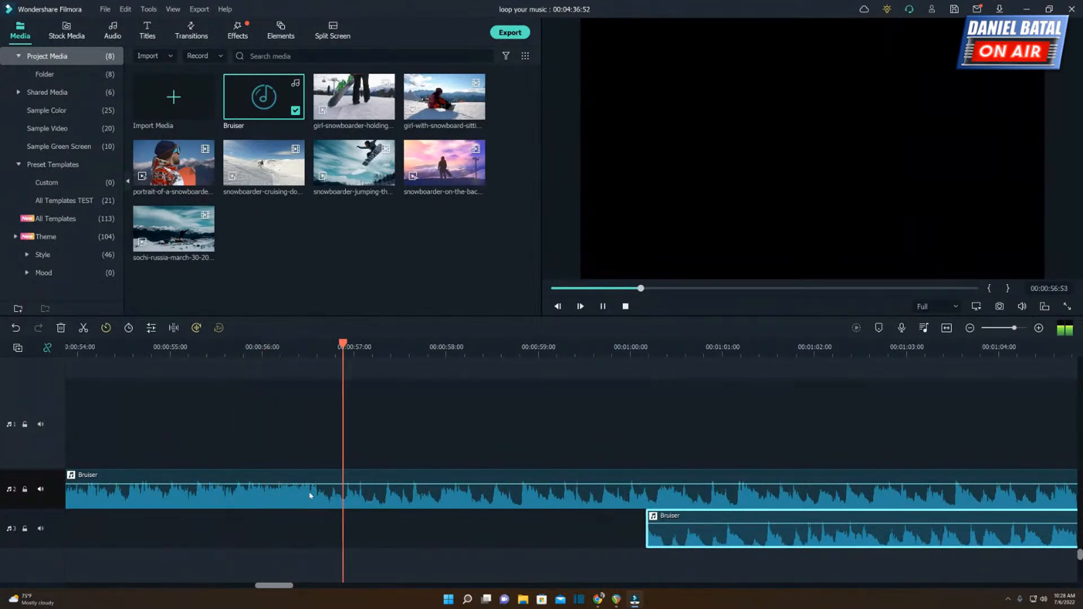
{"action": "left_click", "coordinate": [304, 344]}
{"action": "left_click", "coordinate": [305, 347]}
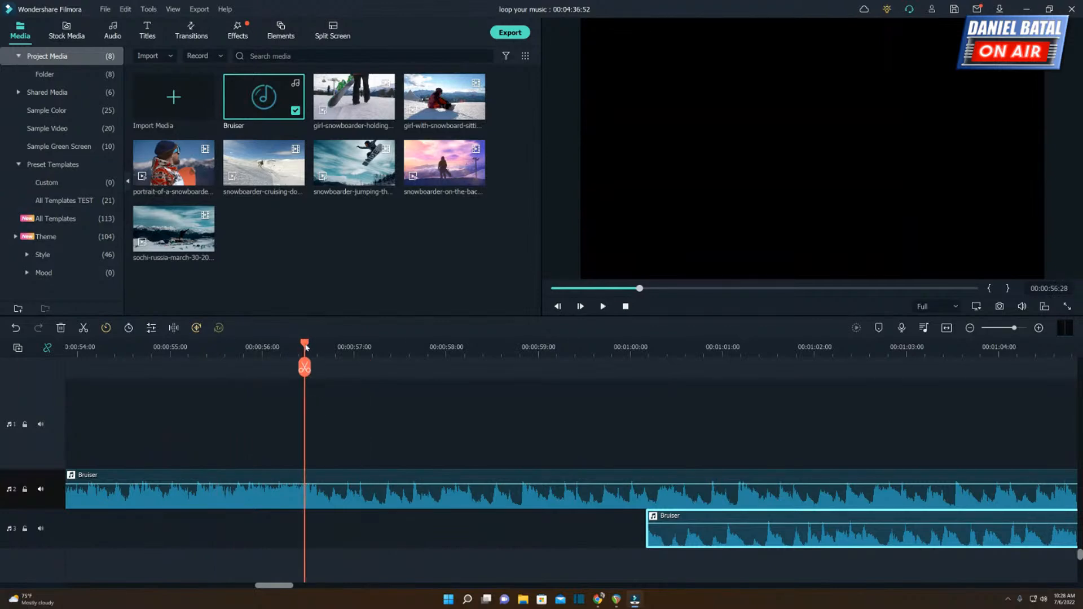
{"action": "key", "text": "space"}
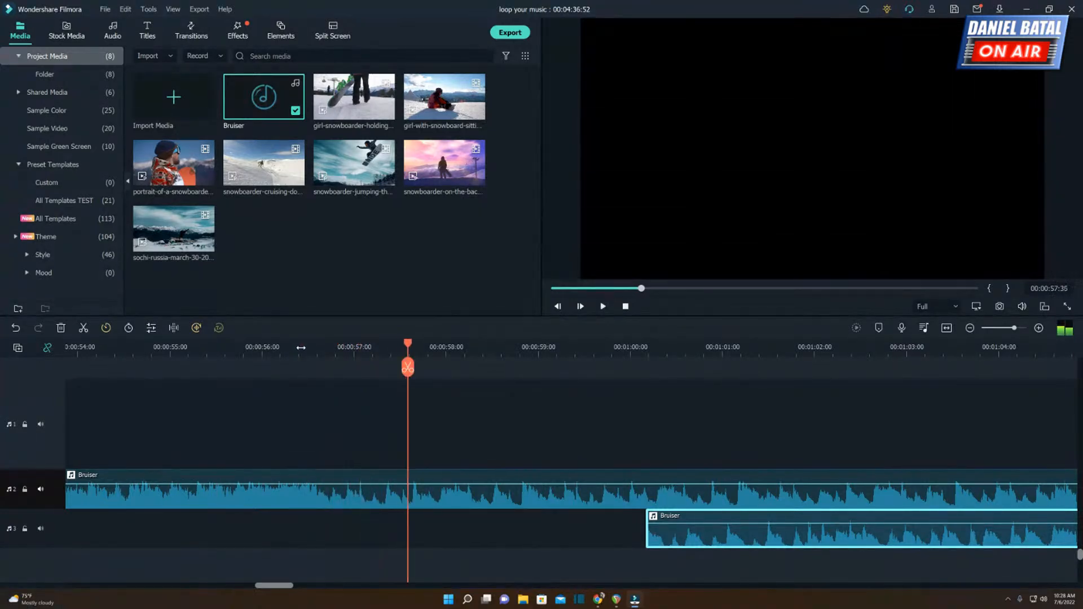
{"action": "left_click", "coordinate": [305, 346]}
{"action": "left_click", "coordinate": [310, 346]}
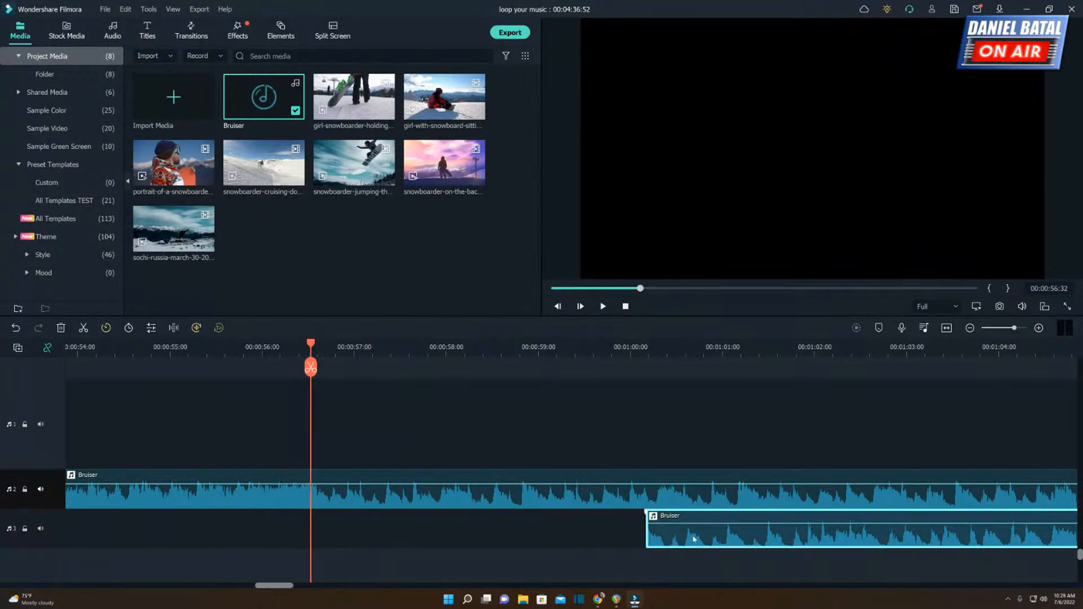
{"action": "left_click_drag", "start_coordinate": [693, 539], "coordinate": [346, 536]}
Fine-tune the third-track copy to start at 00:00:56:28, lining up its waveform peaks with those of the track above.
{"action": "left_click", "coordinate": [338, 347]}
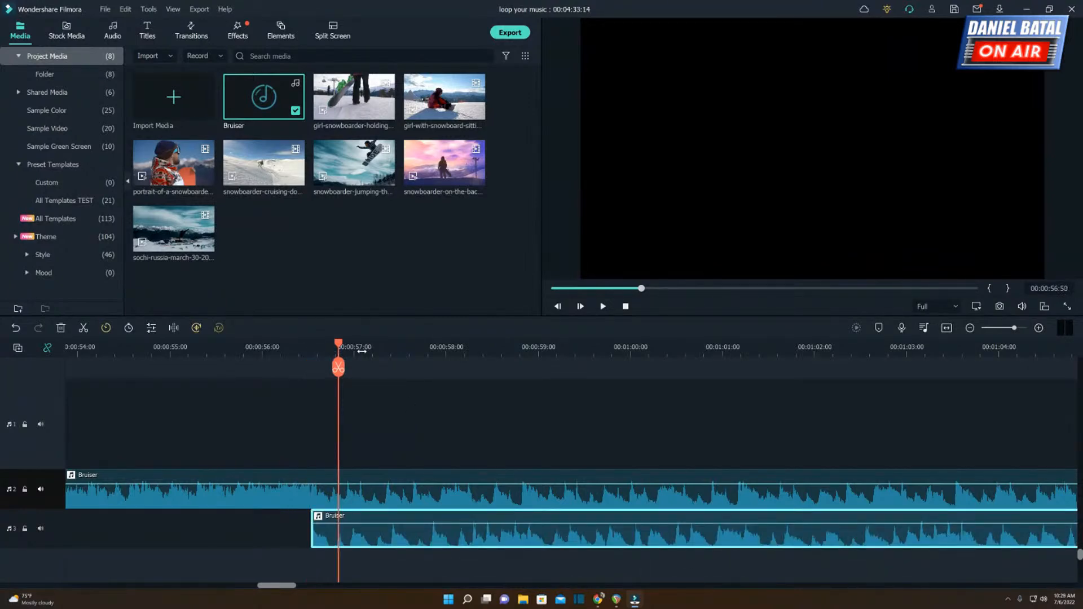
{"action": "scroll", "coordinate": [388, 349], "scroll_direction": "up", "scroll_amount": 5}
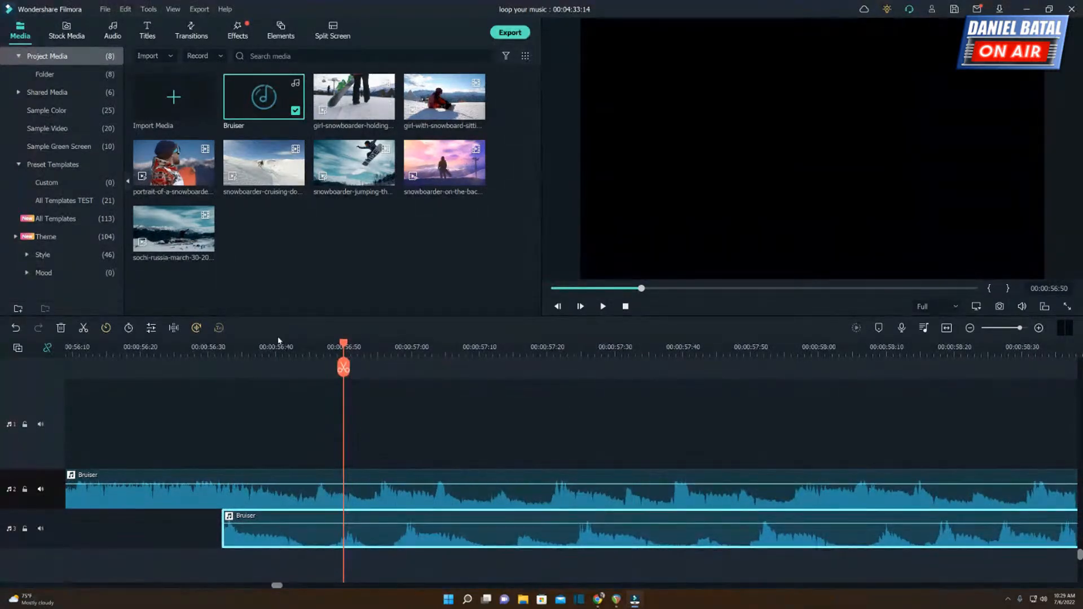
{"action": "left_click", "coordinate": [305, 350]}
{"action": "scroll", "coordinate": [380, 369], "scroll_direction": "up", "scroll_amount": 1}
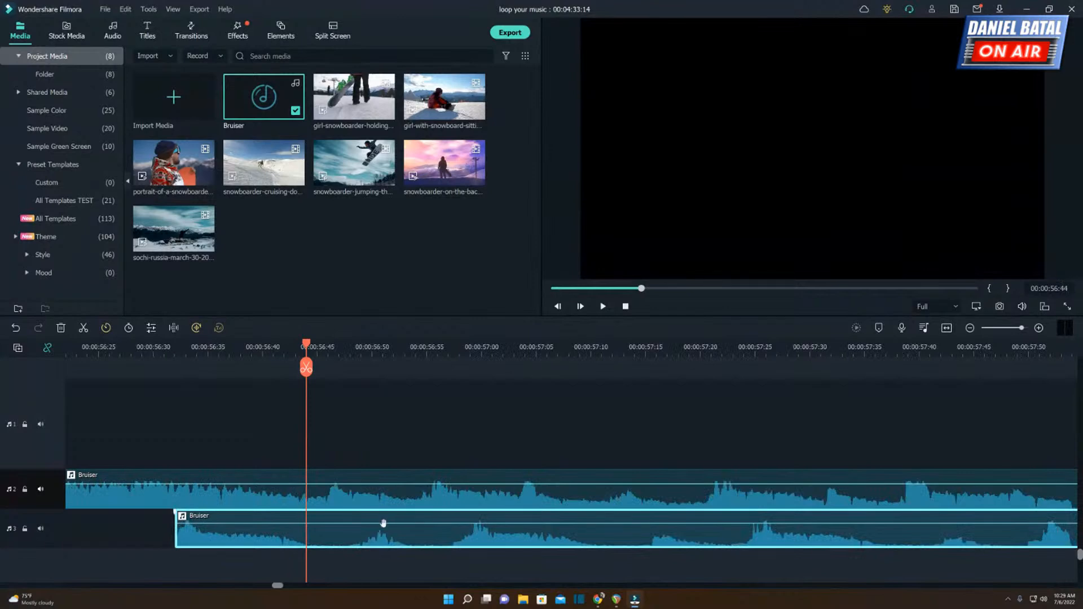
{"action": "left_click_drag", "start_coordinate": [351, 538], "coordinate": [329, 536]}
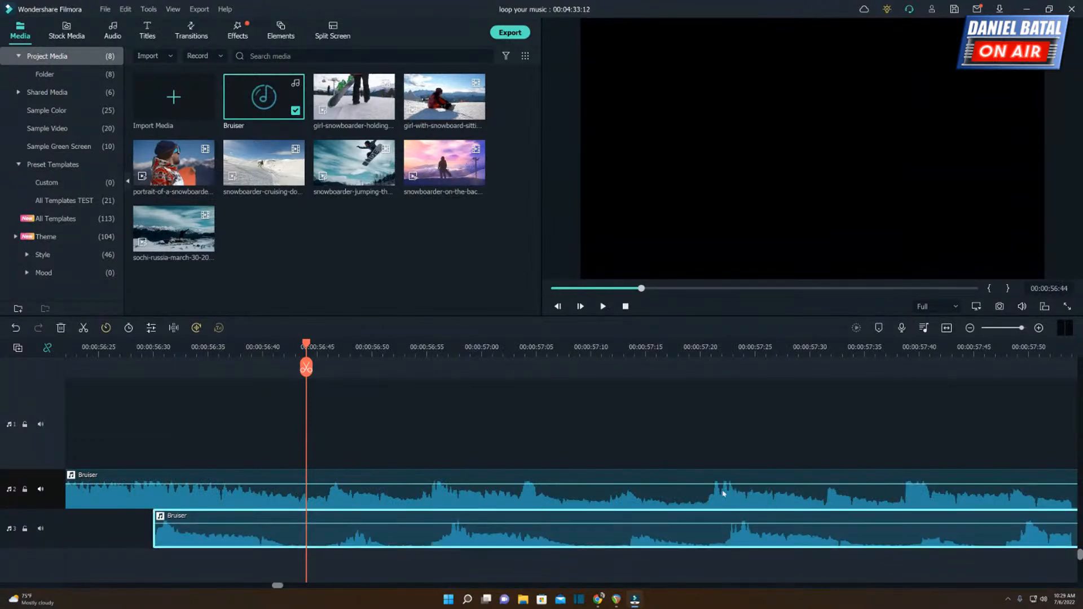
{"action": "left_click", "coordinate": [716, 348]}
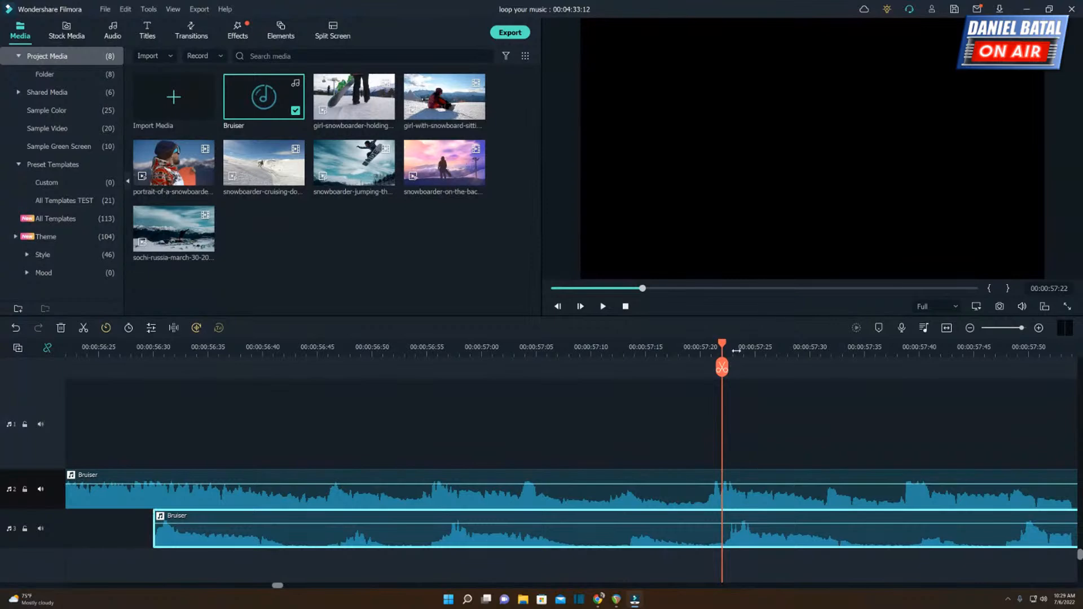
{"action": "left_click_drag", "start_coordinate": [736, 351], "coordinate": [901, 377]}
{"action": "left_click_drag", "start_coordinate": [753, 534], "coordinate": [715, 540]}
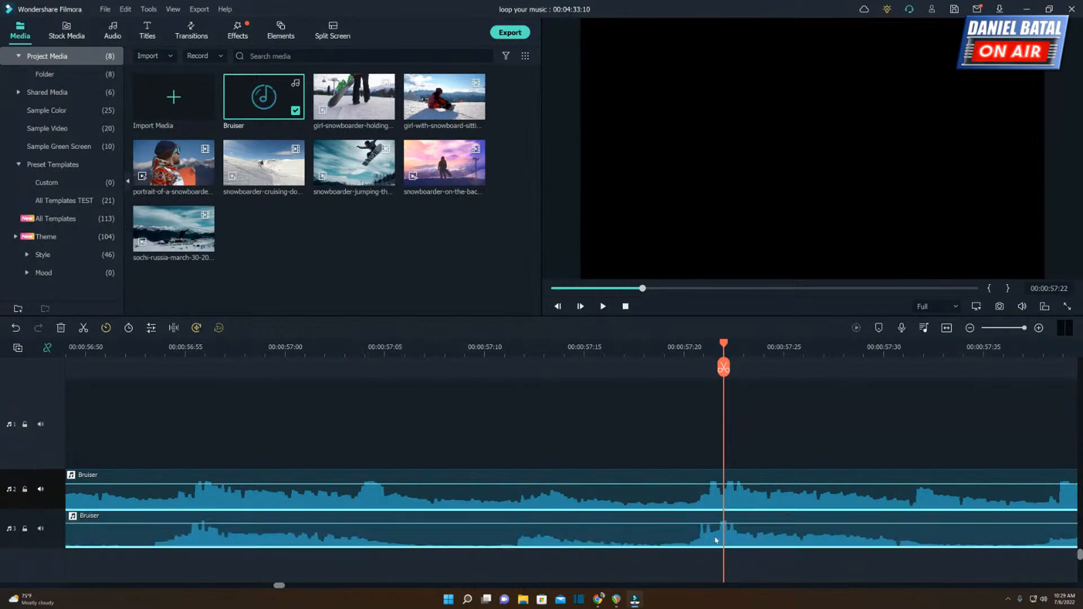
Play the aligned overlap of the two Bruiser clips up to about 00:00:59:20.
{"action": "left_click", "coordinate": [308, 350]}
{"action": "key", "text": "space"}
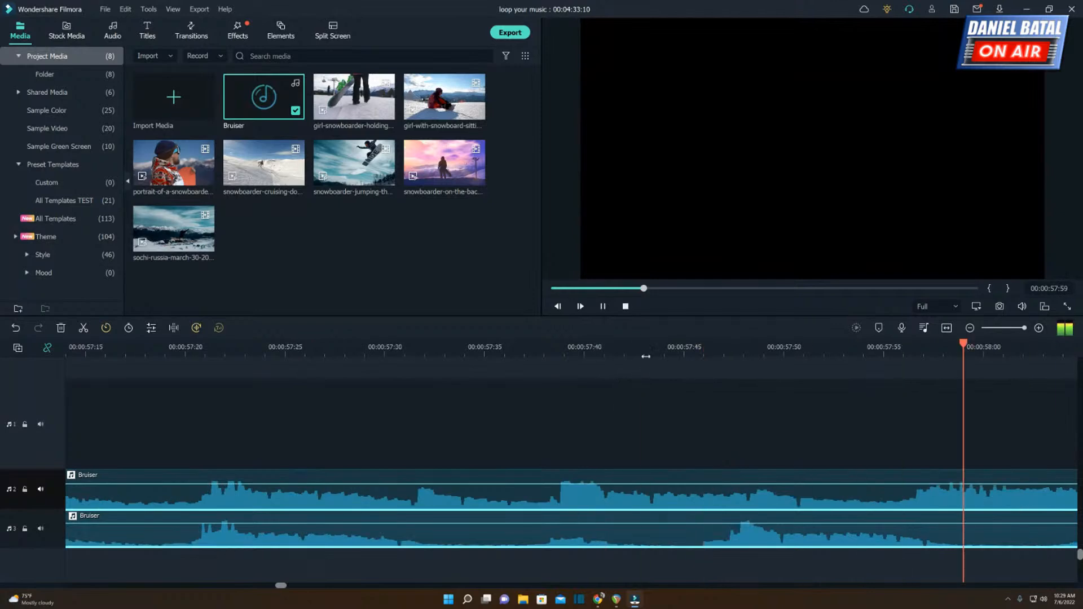
{"action": "key", "text": "space"}
Split the second-track Bruiser clip at 00:00:59:41 and delete the part after the cut.
{"action": "left_click_drag", "start_coordinate": [534, 356], "coordinate": [466, 357]}
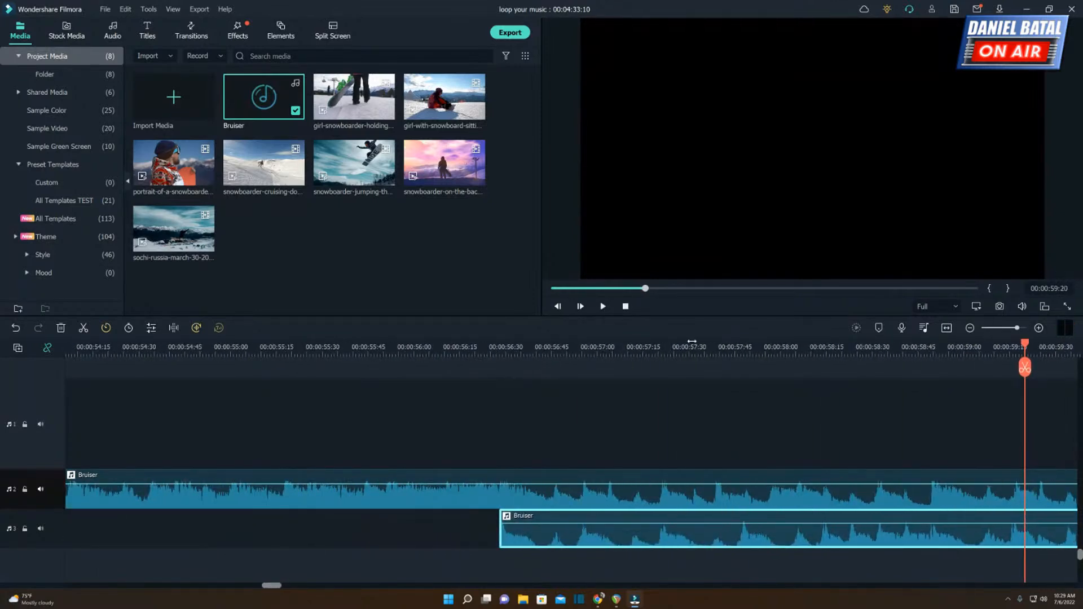
{"action": "left_click_drag", "start_coordinate": [916, 359], "coordinate": [908, 363]}
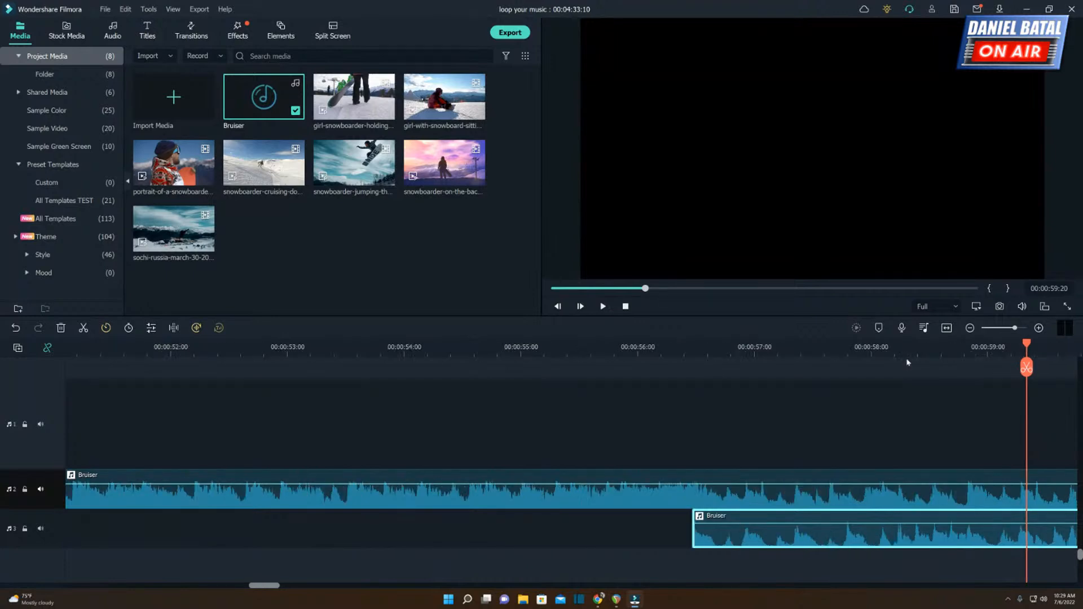
{"action": "mouse_move", "coordinate": [276, 590]}
{"action": "left_mouse_down"}
{"action": "mouse_move", "coordinate": [305, 590]}
{"action": "mouse_move", "coordinate": [291, 592]}
{"action": "left_mouse_up"}
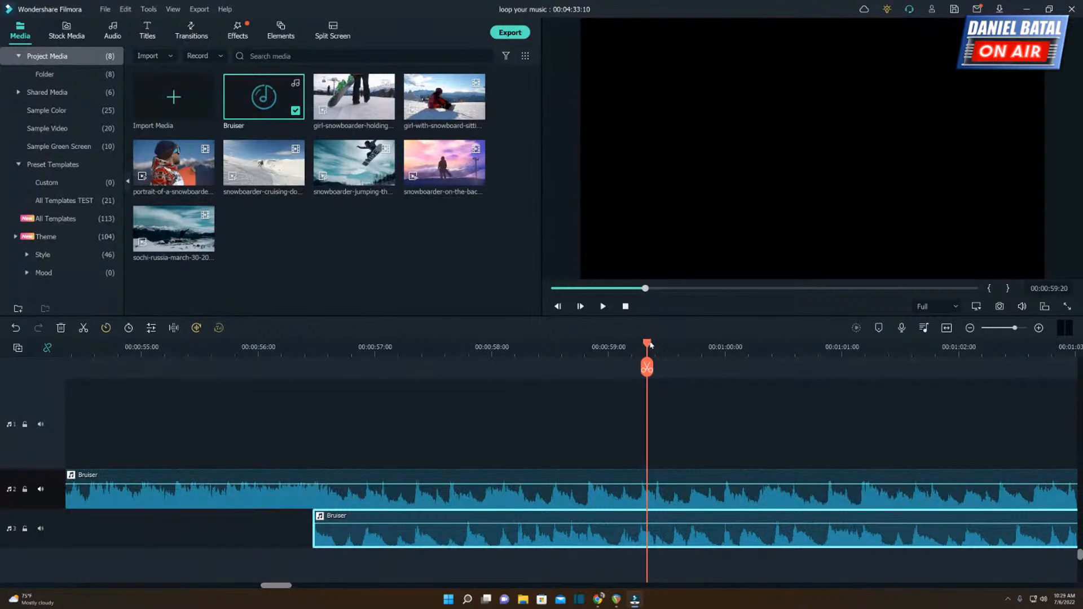
{"action": "left_click_drag", "start_coordinate": [650, 344], "coordinate": [688, 348]}
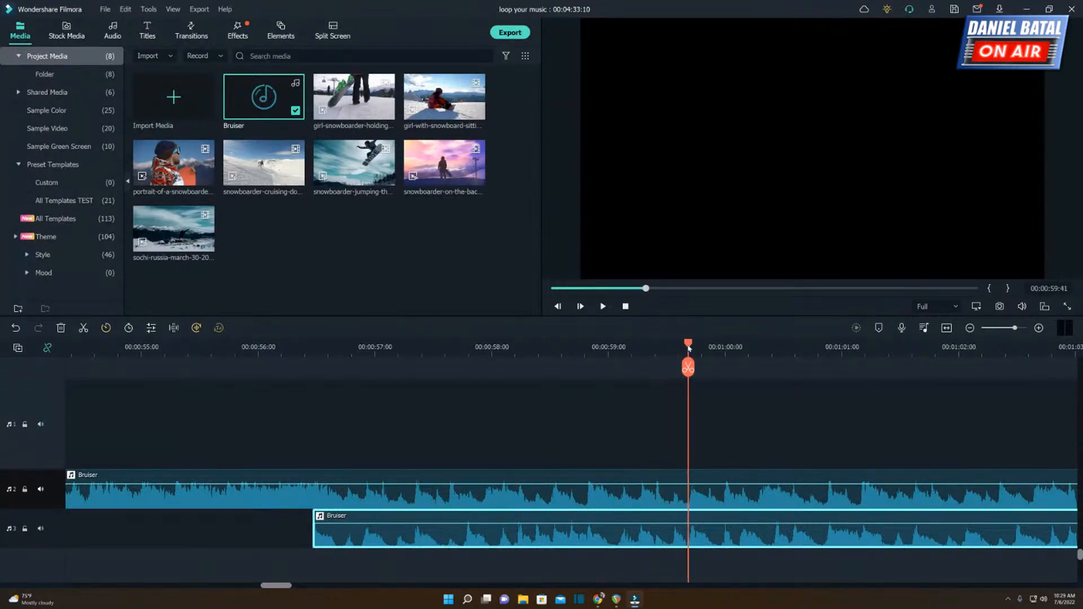
{"action": "left_click", "coordinate": [704, 499]}
{"action": "key", "text": "ctrl+b"}
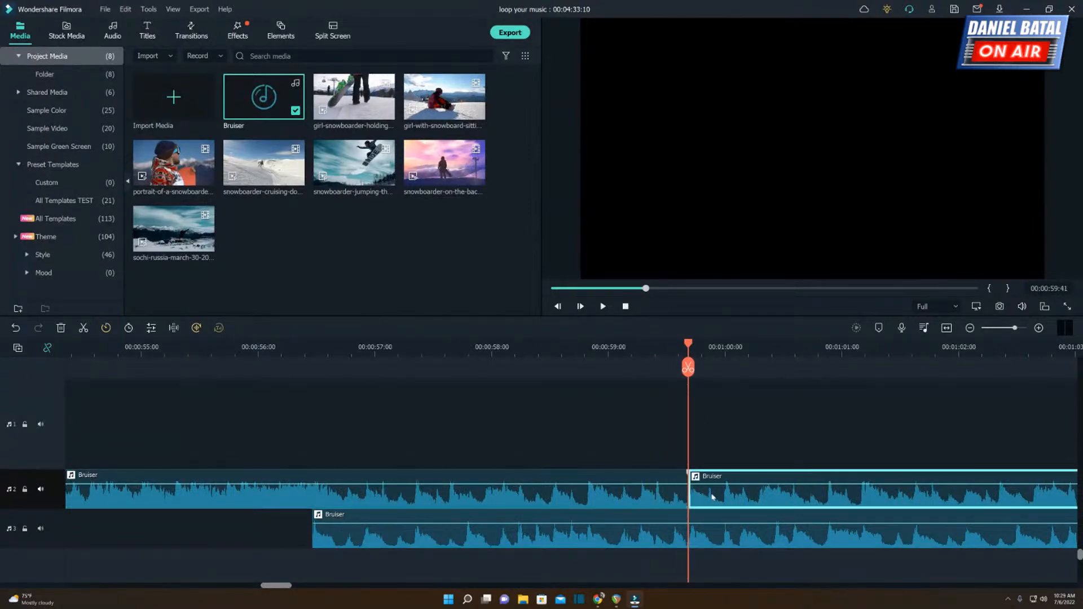
{"action": "key", "text": "Delete"}
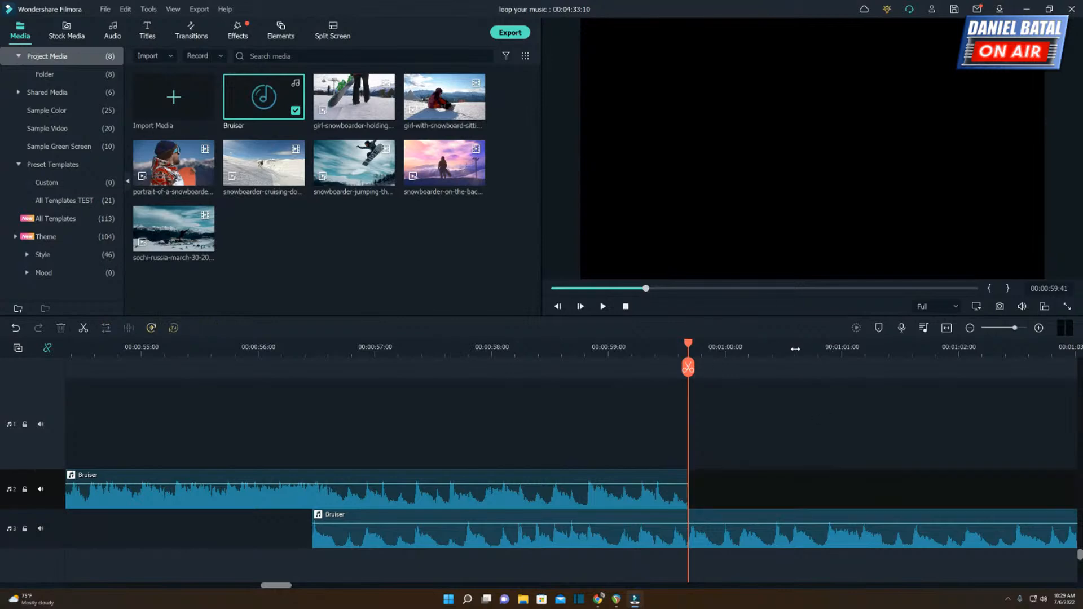
Restore the deleted part of the second-track clip to compare both tracks' full lengths, and delete it again.
{"action": "left_click_drag", "start_coordinate": [796, 349], "coordinate": [555, 343]}
{"action": "key", "text": "ctrl+z"}
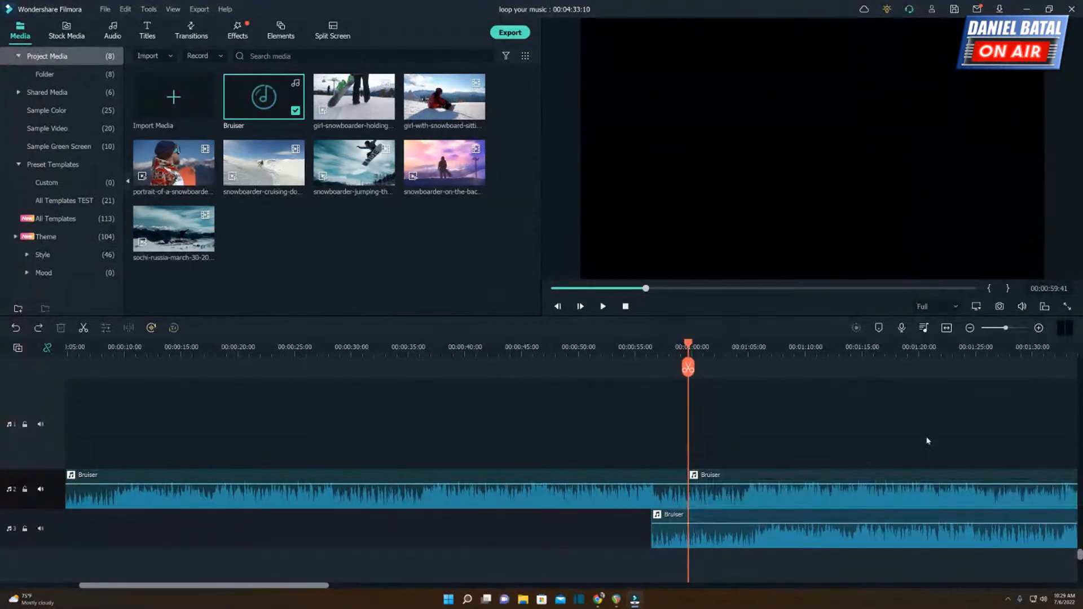
{"action": "left_click_drag", "start_coordinate": [885, 356], "coordinate": [734, 355]}
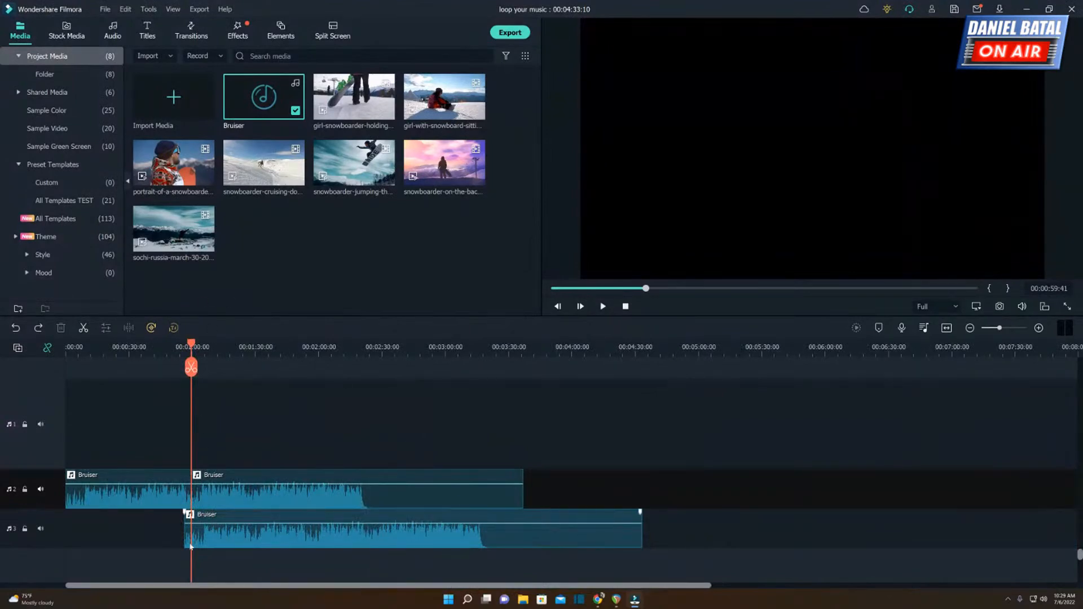
{"action": "left_click_drag", "start_coordinate": [326, 348], "coordinate": [564, 350]}
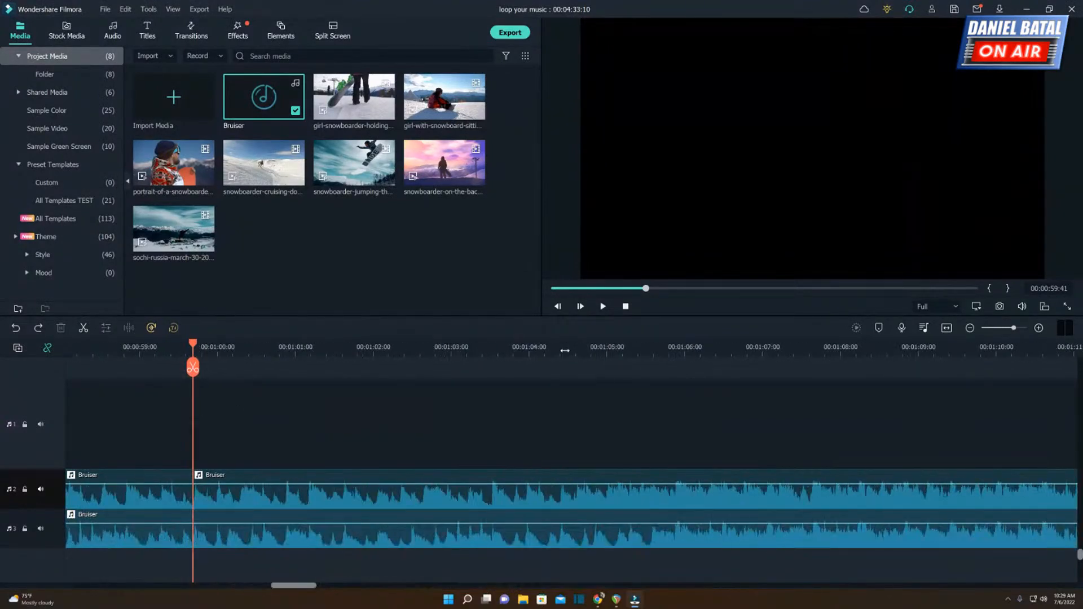
{"action": "left_click", "coordinate": [264, 502]}
{"action": "key", "text": "Delete"}
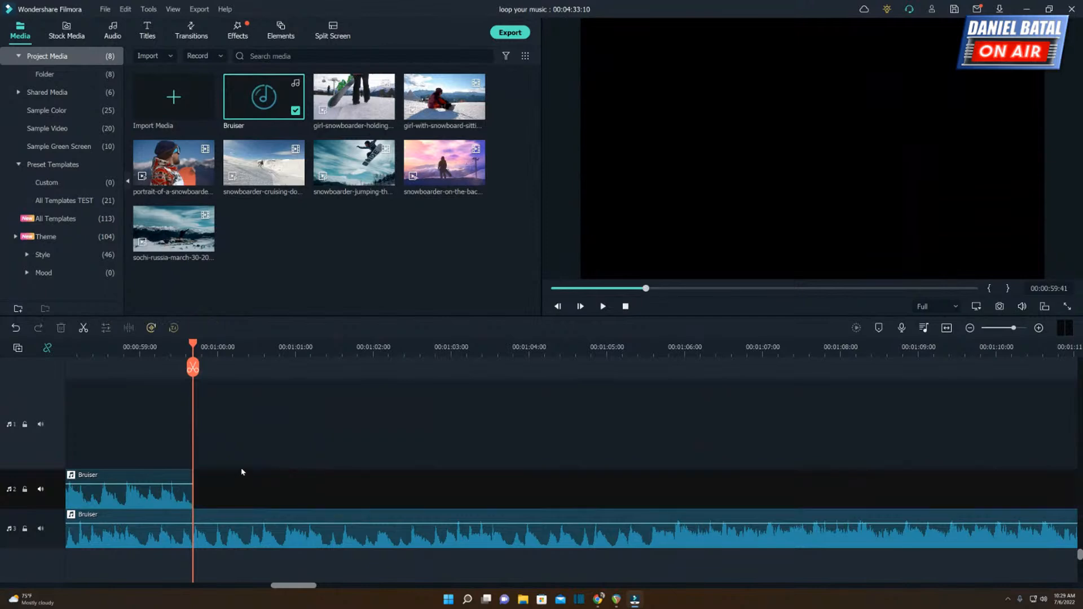
Crossfade the overlap with a fade-out of about 3 seconds on the second-track clip and a matching fade-in on the third-track copy.
{"action": "left_click_drag", "start_coordinate": [297, 587], "coordinate": [279, 586]}
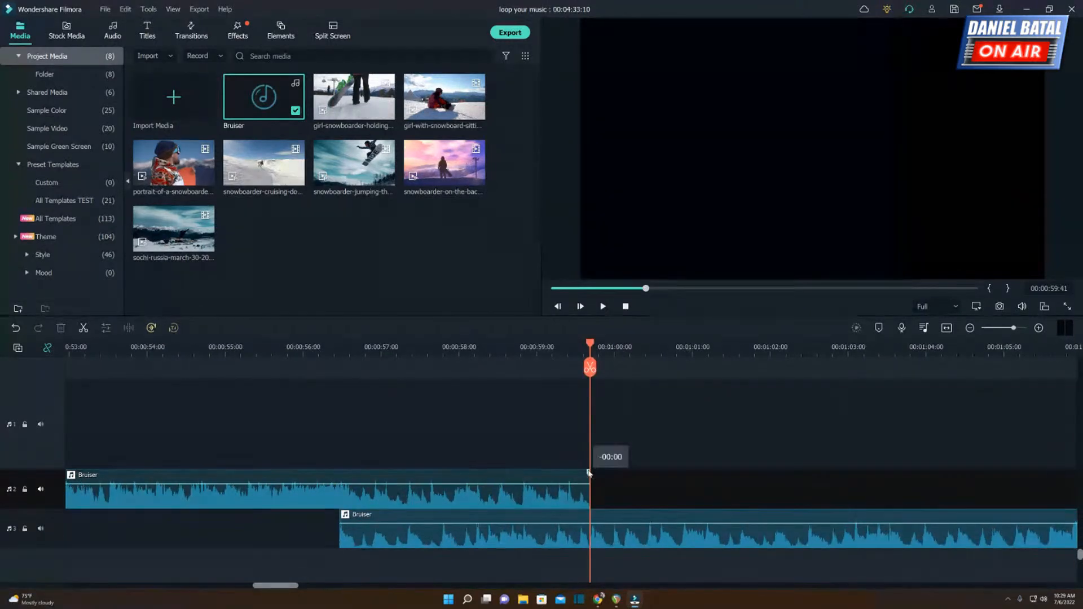
{"action": "left_click_drag", "start_coordinate": [589, 473], "coordinate": [368, 476]}
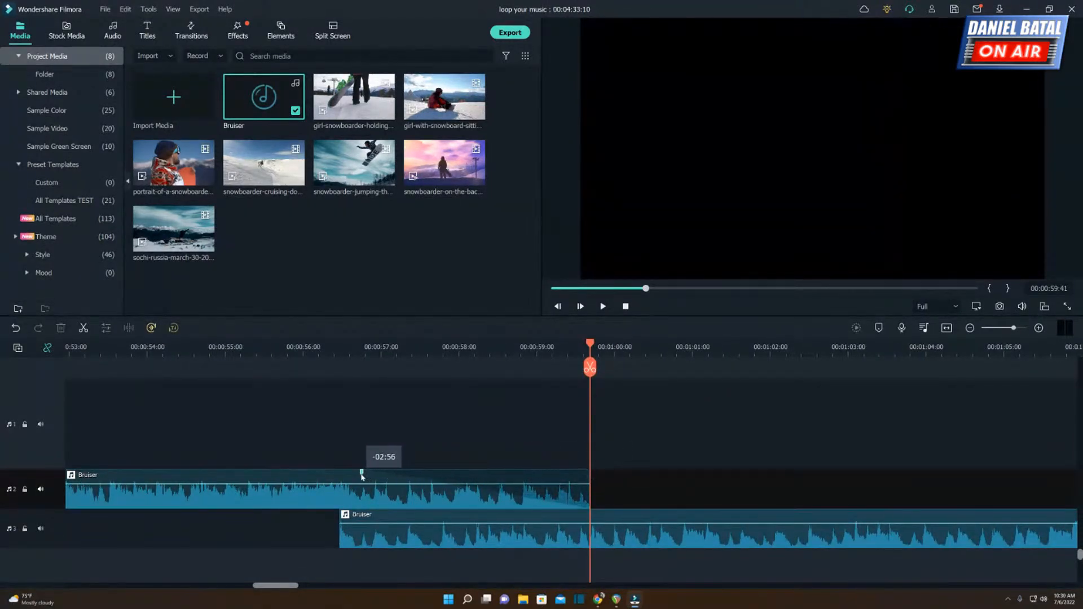
{"action": "left_click_drag", "start_coordinate": [338, 516], "coordinate": [425, 493]}
{"action": "key", "text": "ctrl+z"}
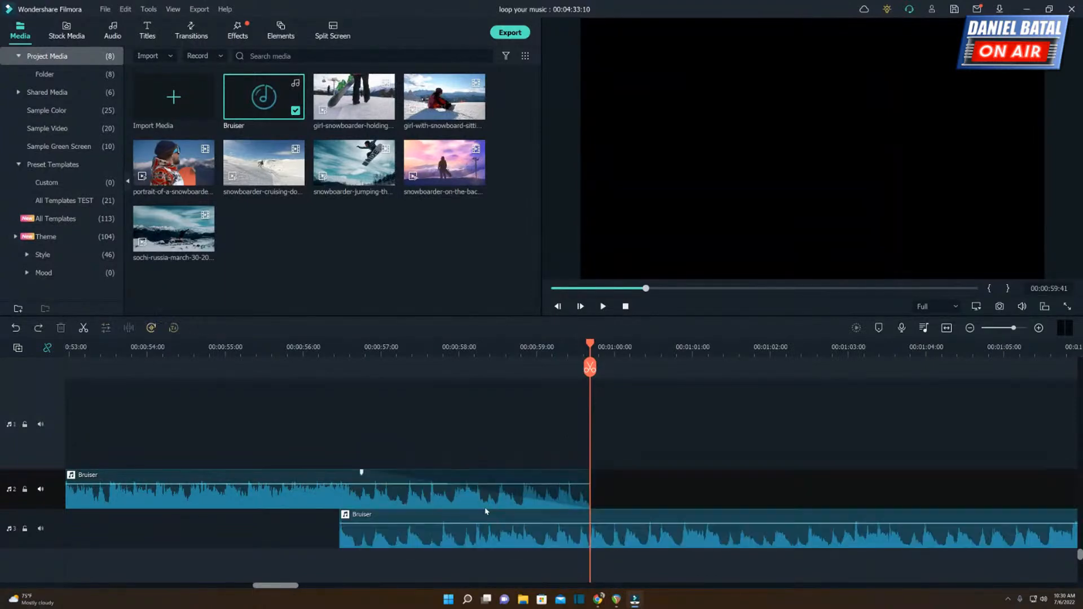
{"action": "left_click", "coordinate": [341, 513]}
{"action": "left_click_drag", "start_coordinate": [348, 519], "coordinate": [569, 526]}
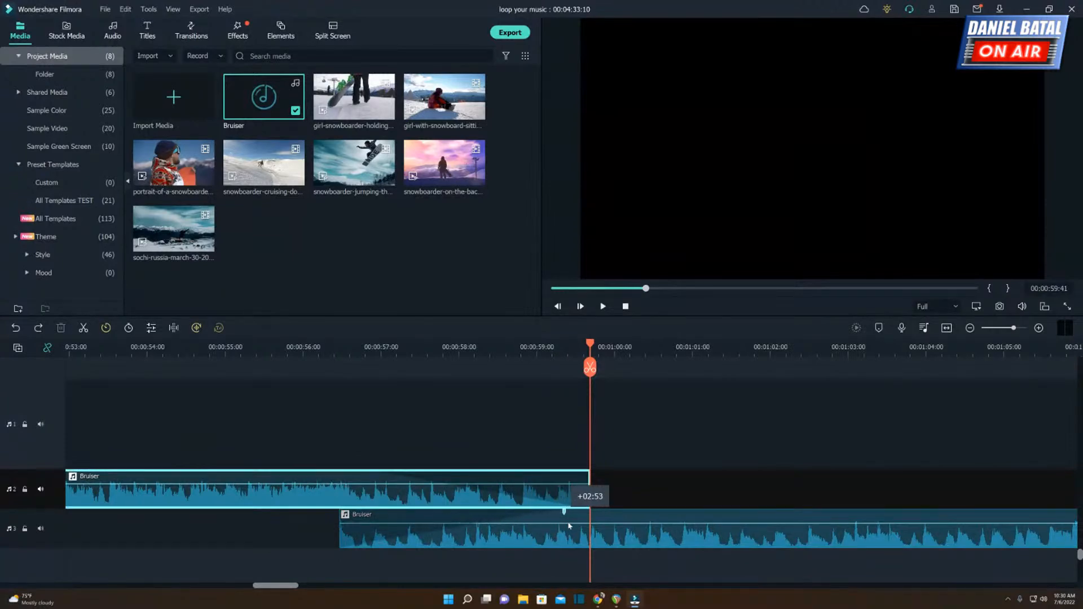
Play the crossfade from about 00:00:54:24 to 00:01:02:00, and play briefly from before 00:00:48:04.
{"action": "left_click", "coordinate": [179, 354]}
{"action": "key", "text": "space"}
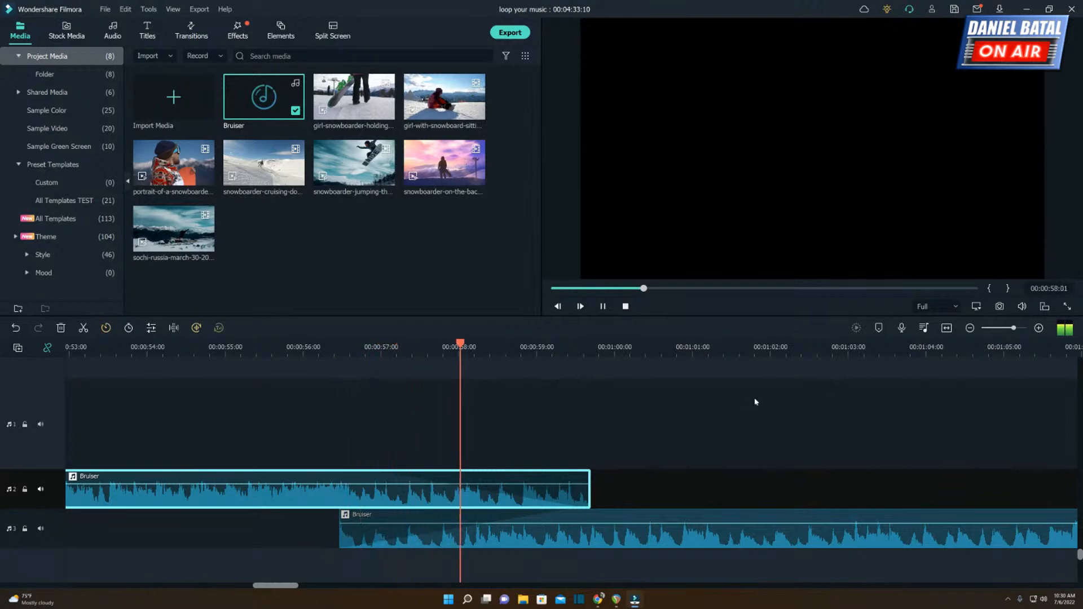
{"action": "scroll", "coordinate": [801, 346], "scroll_direction": "down", "scroll_amount": 3}
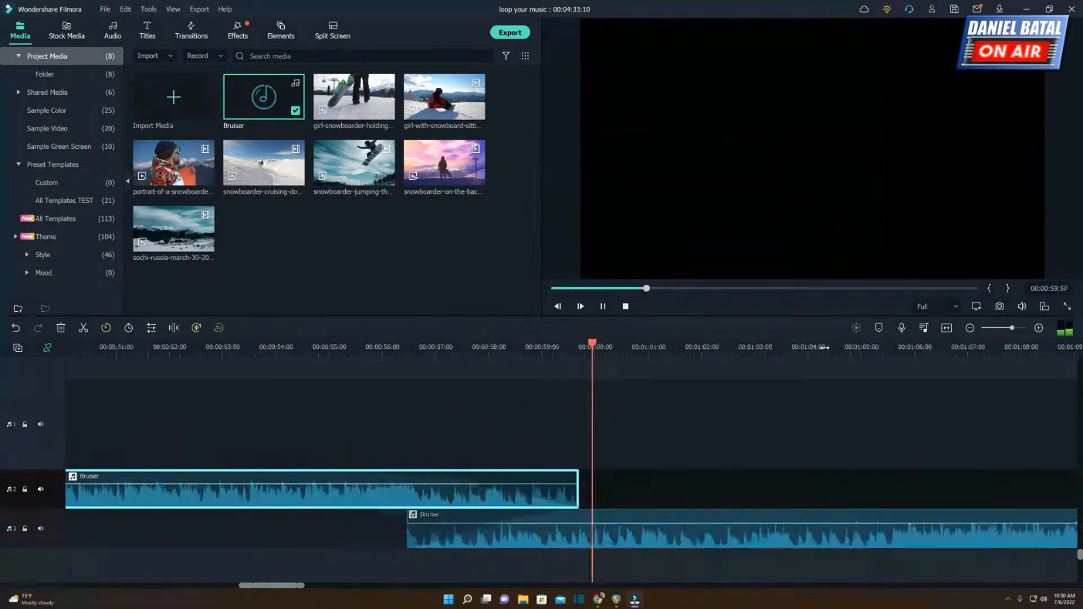
{"action": "left_click_drag", "start_coordinate": [804, 347], "coordinate": [774, 347]}
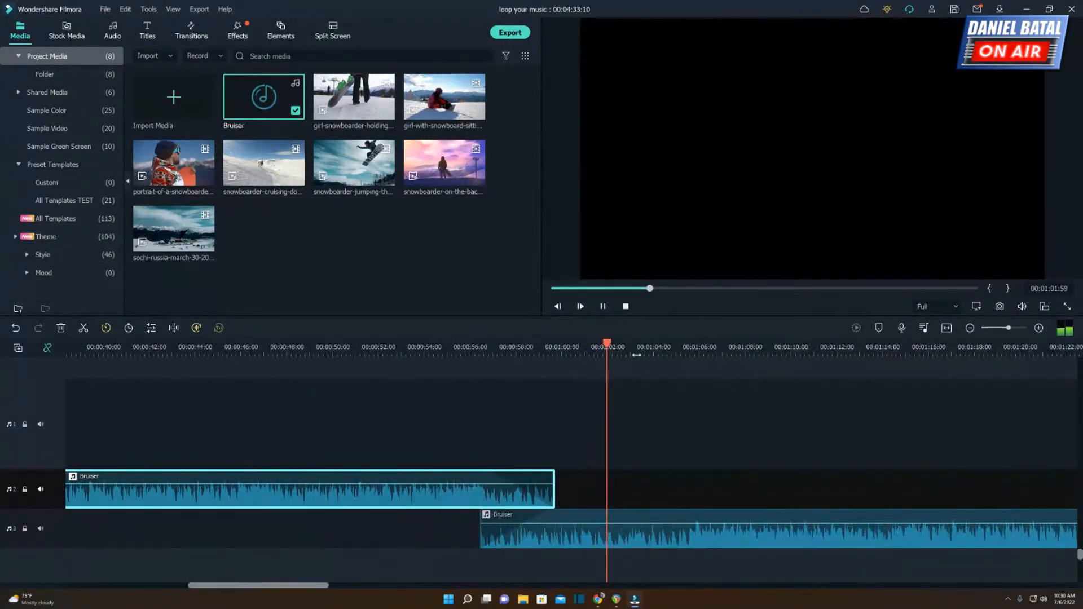
{"action": "key", "text": "space"}
{"action": "left_click", "coordinate": [276, 347]}
{"action": "key", "text": "space"}
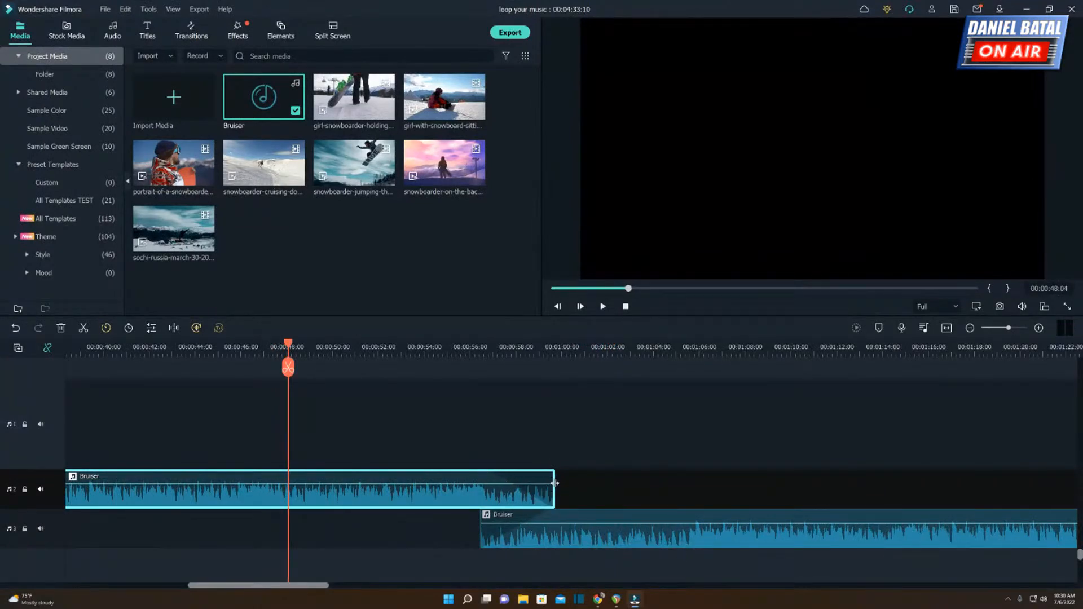
Extend the end of the second-track clip to about 00:01:05:15 and play the overlap from about 00:01:02:00.
{"action": "left_click_drag", "start_coordinate": [555, 483], "coordinate": [685, 489]}
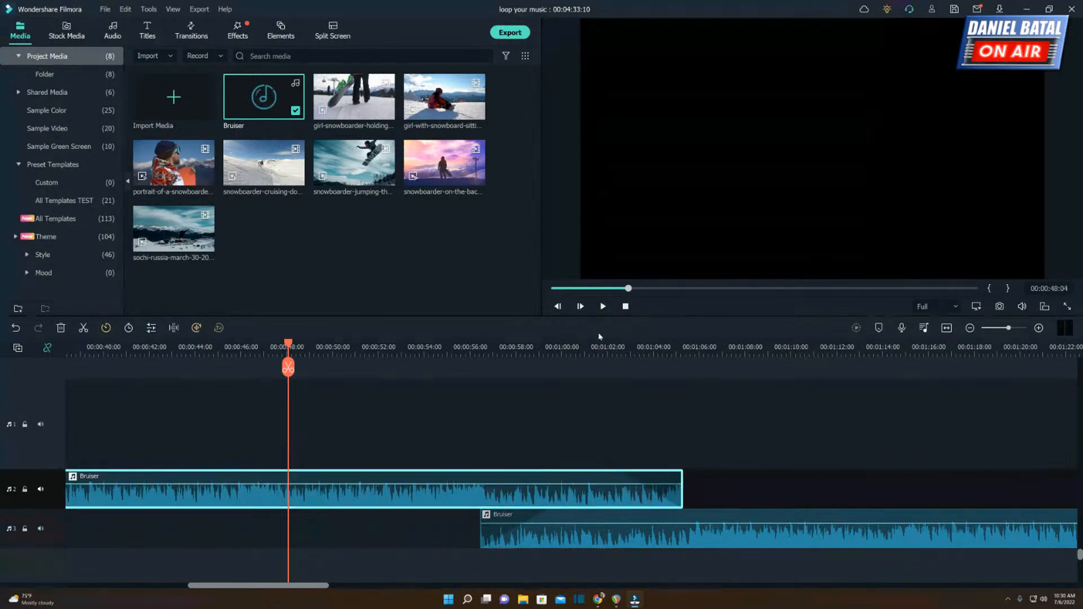
{"action": "left_click", "coordinate": [608, 347]}
{"action": "key", "text": "space"}
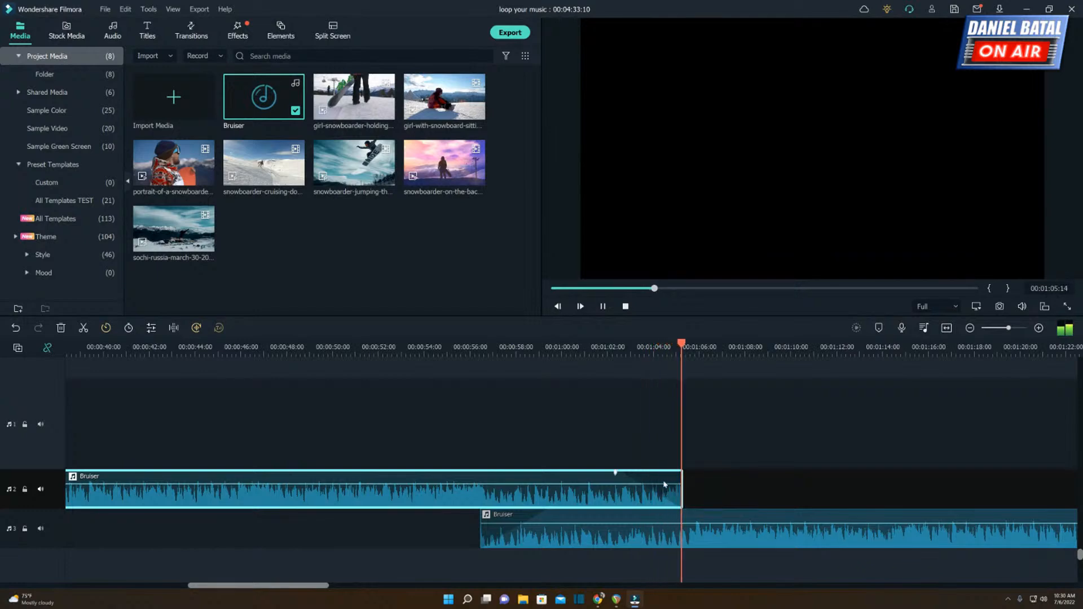
{"action": "key", "text": "space"}
Remove the fade-out from the second-track clip and replay its ending.
{"action": "left_click_drag", "start_coordinate": [616, 473], "coordinate": [685, 472]}
{"action": "key", "text": "ctrl+z"}
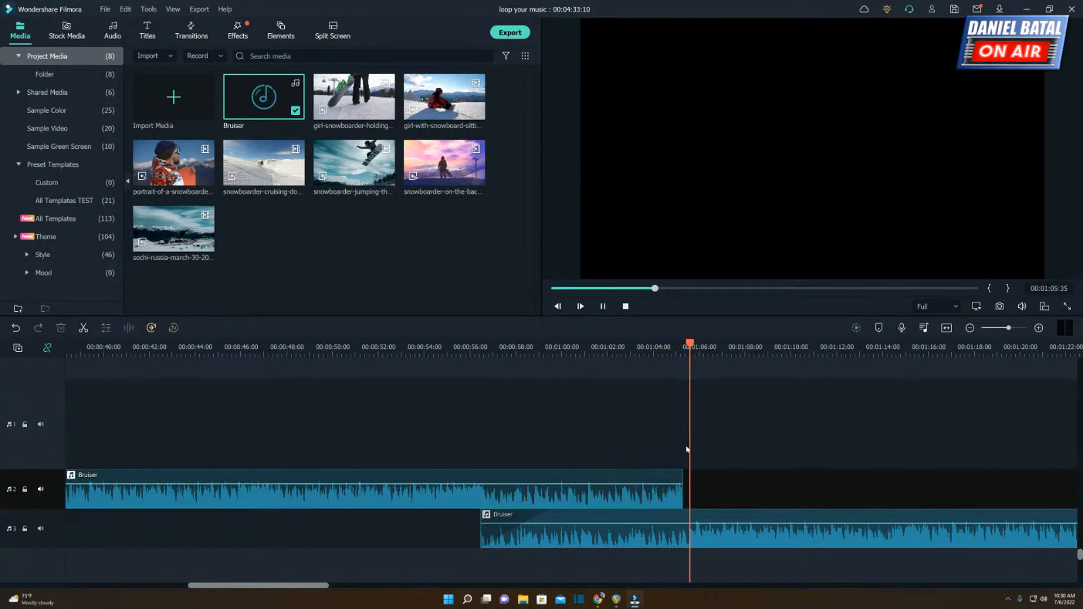
{"action": "key", "text": "space"}
{"action": "left_click_drag", "start_coordinate": [657, 351], "coordinate": [829, 356]}
{"action": "key", "text": "space"}
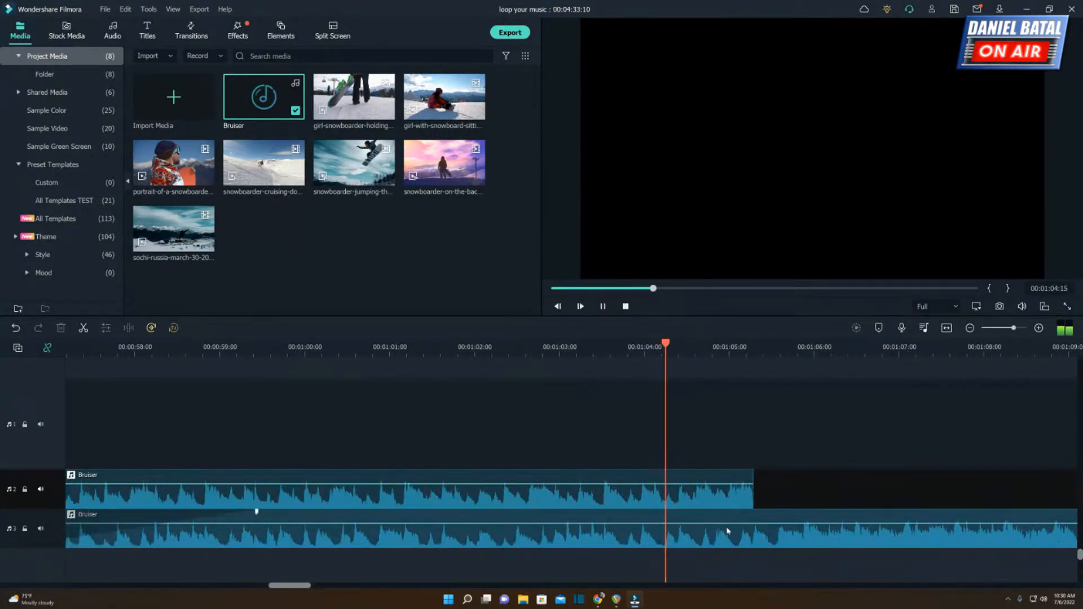
Extend the second-track clip to about 00:01:05:53 and give its end a short fade-out while playing the transition.
{"action": "left_click", "coordinate": [753, 493]}
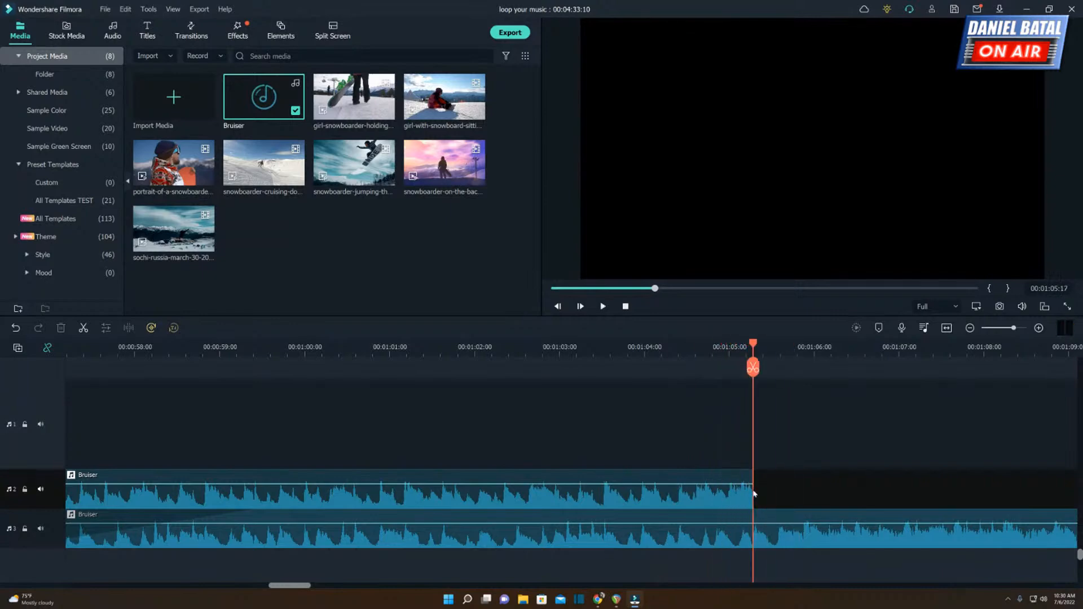
{"action": "left_click", "coordinate": [752, 493]}
{"action": "left_click_drag", "start_coordinate": [754, 490], "coordinate": [806, 490]}
{"action": "left_click", "coordinate": [638, 350]}
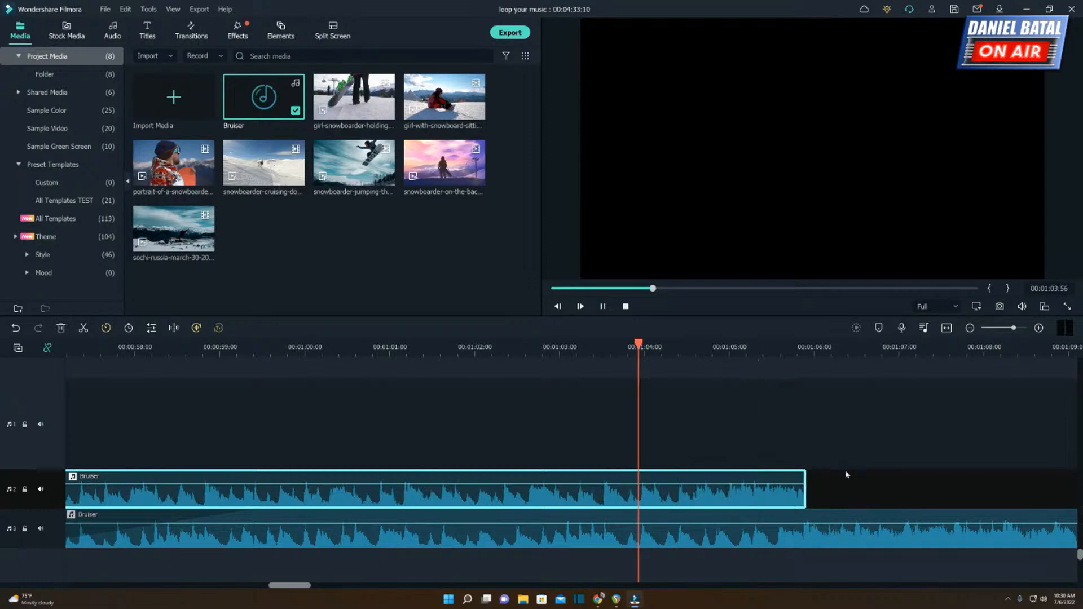
{"action": "key", "text": "space"}
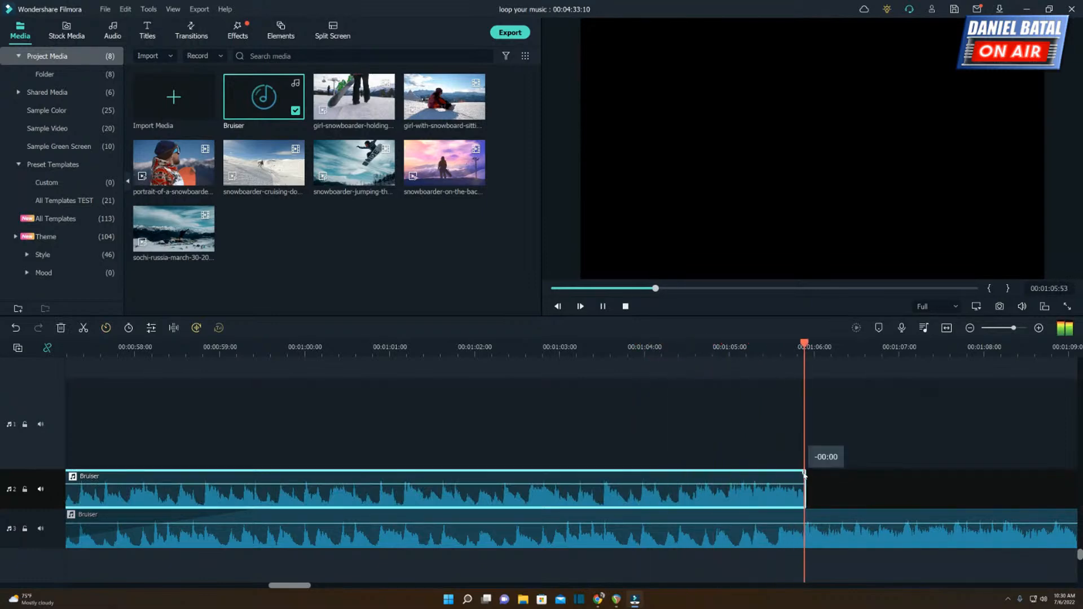
{"action": "key", "text": "space"}
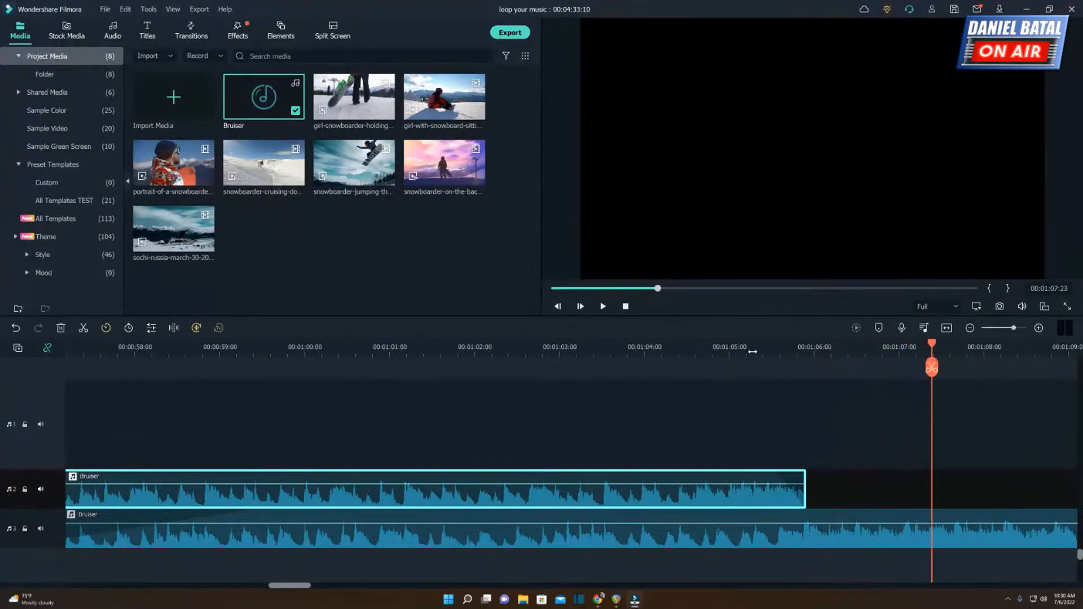
Play the whole reworked transition between the two Bruiser clips up to 00:01:08:46.
{"action": "scroll", "coordinate": [677, 363], "scroll_direction": "down", "scroll_amount": 3}
{"action": "left_click", "coordinate": [559, 351]}
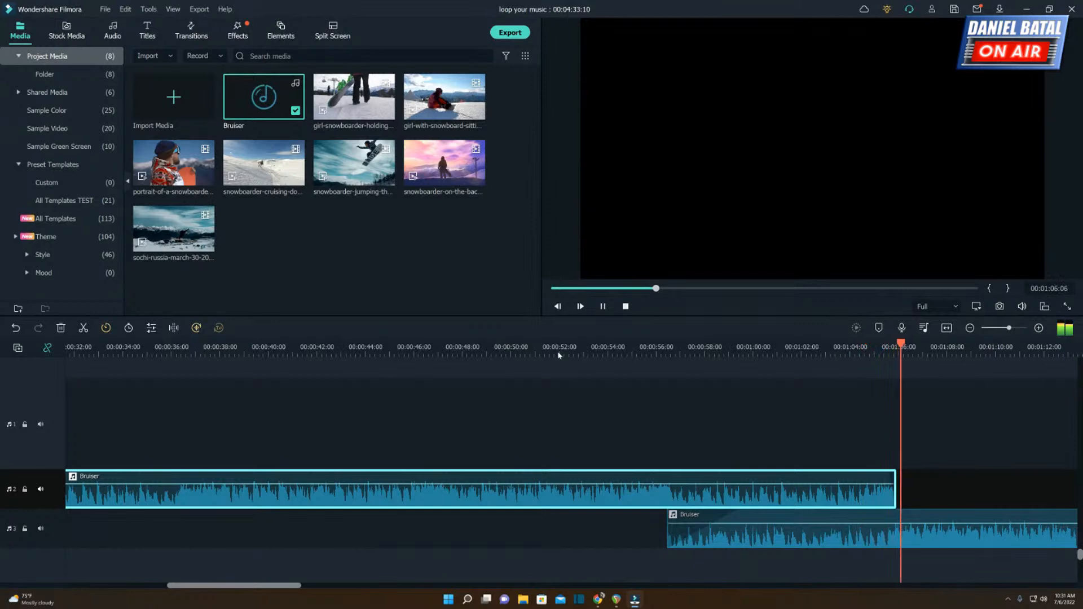
{"action": "left_click", "coordinate": [603, 307]}
{"action": "scroll", "coordinate": [137, 423], "scroll_direction": "up", "scroll_amount": 4}
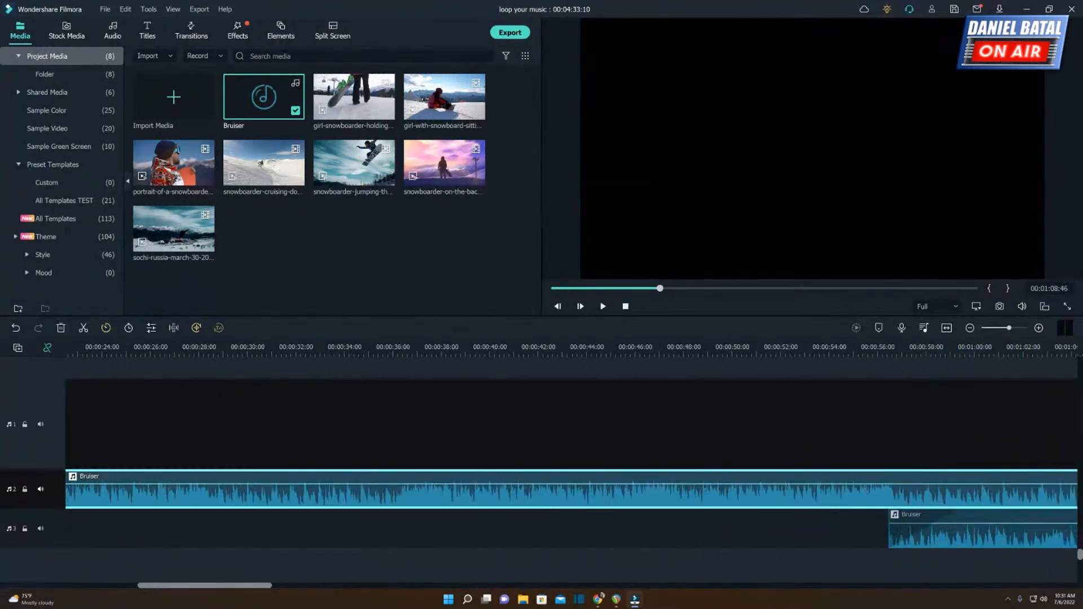